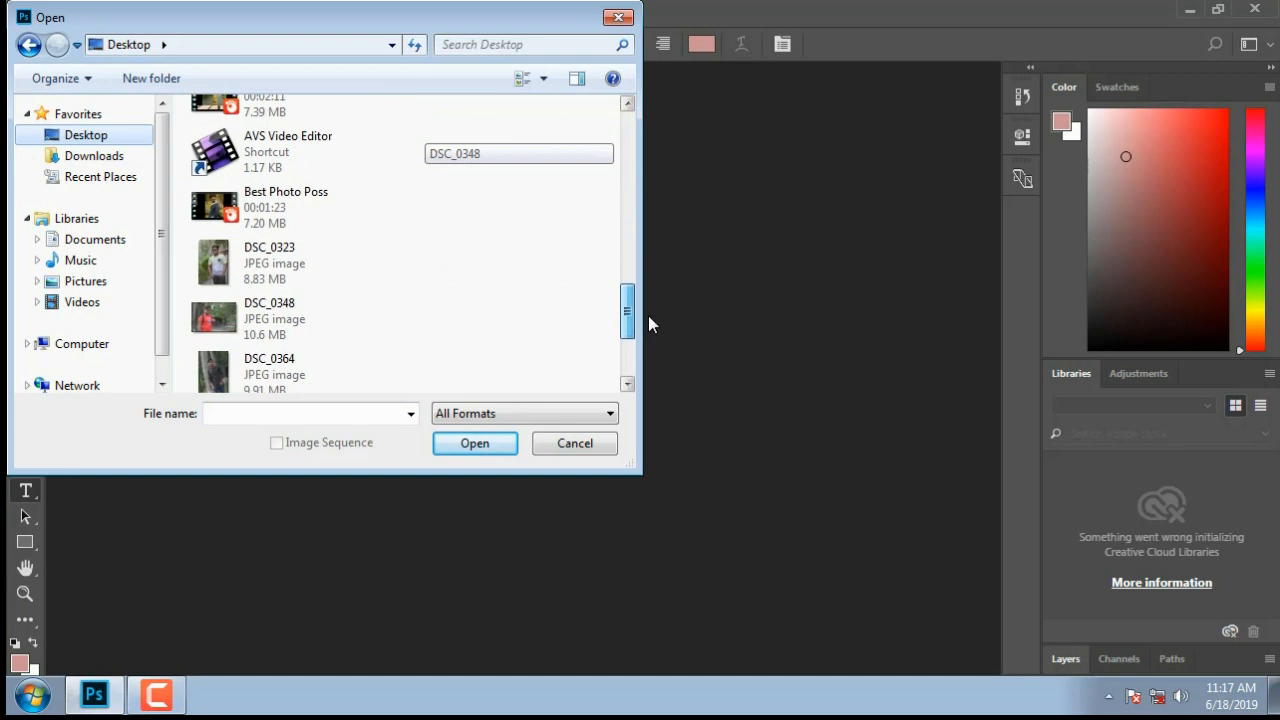
# Open the DSC_0348 photo from the Desktop and unlock its Background layer.
pyautogui.click(309, 252)
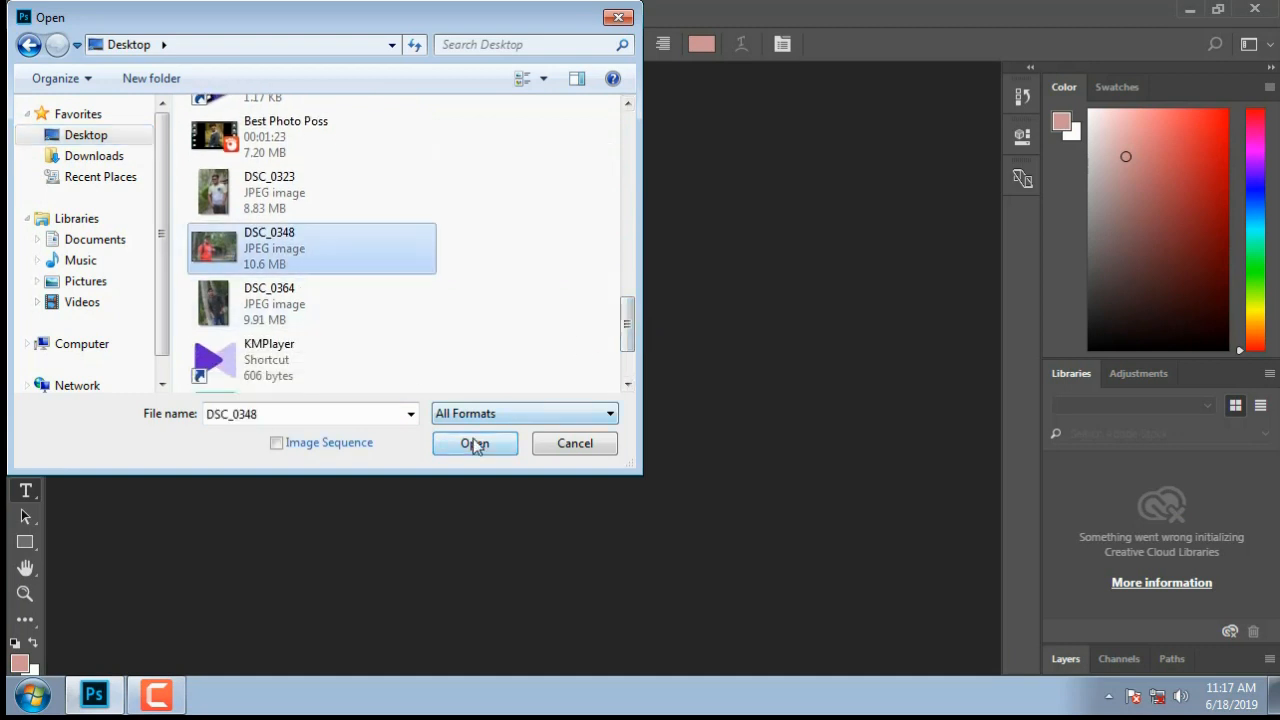
pyautogui.click(476, 440)
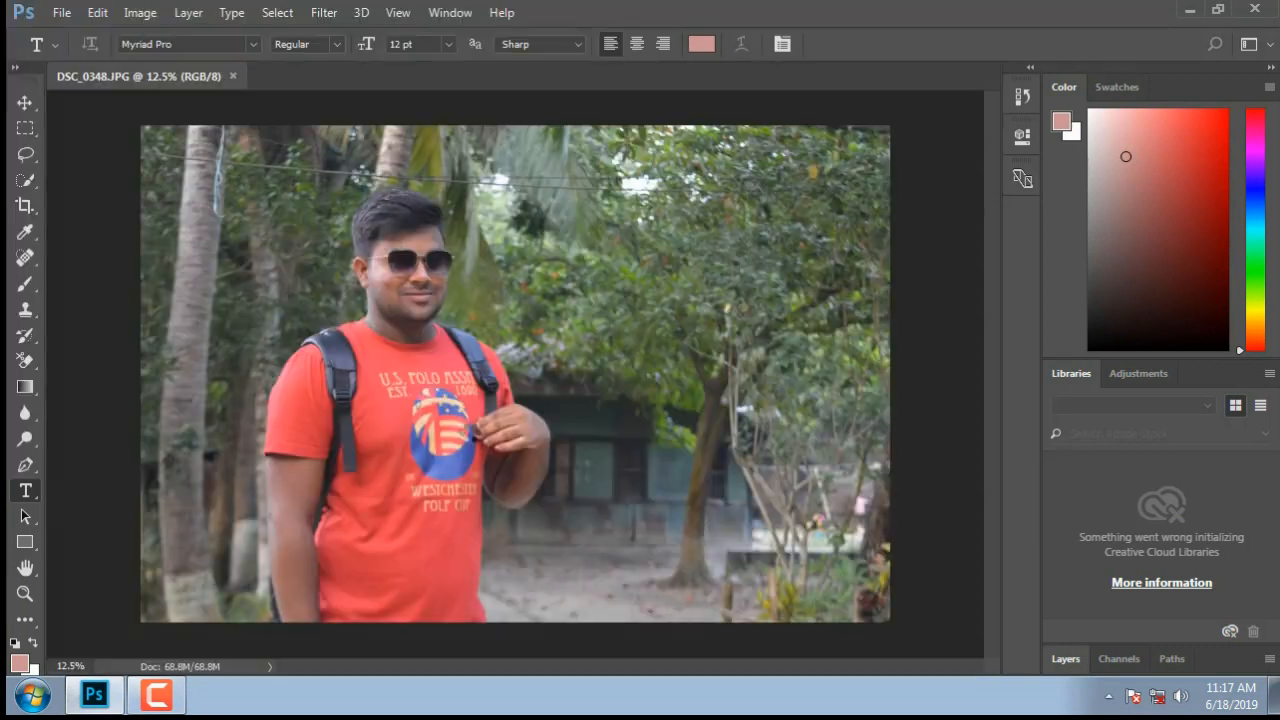
pyautogui.click(1066, 659)
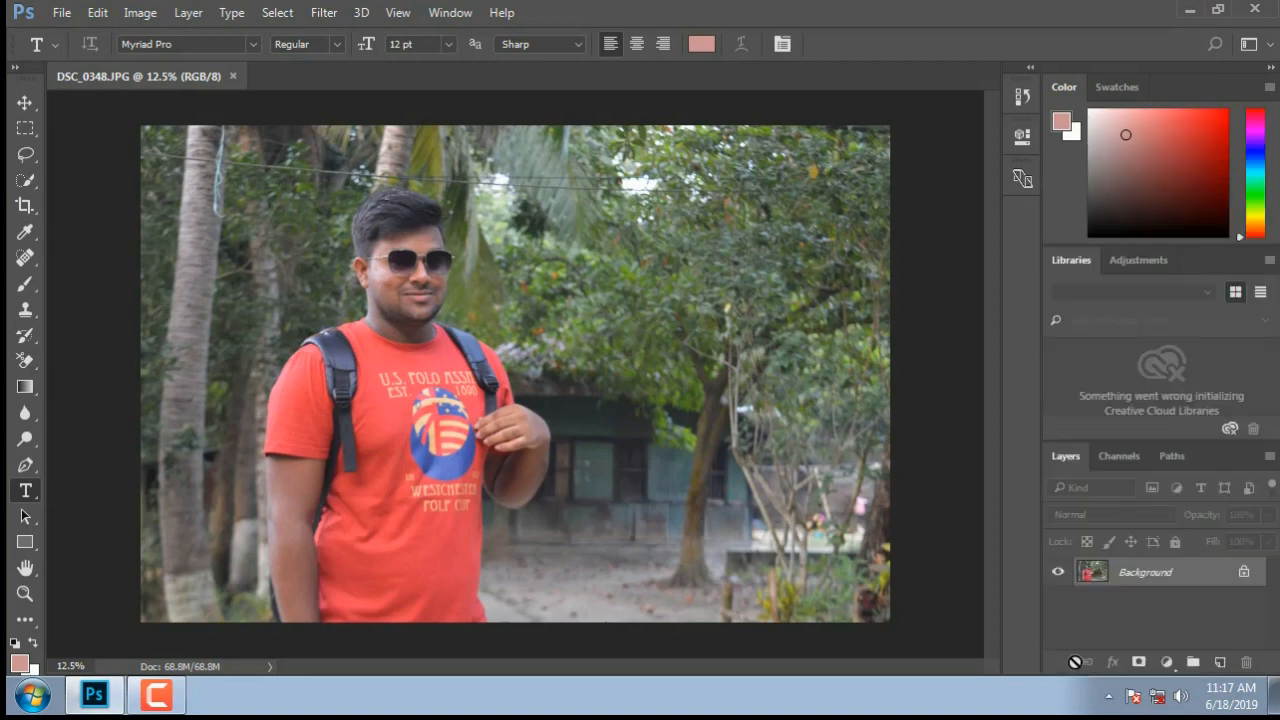
pyautogui.click(1250, 572)
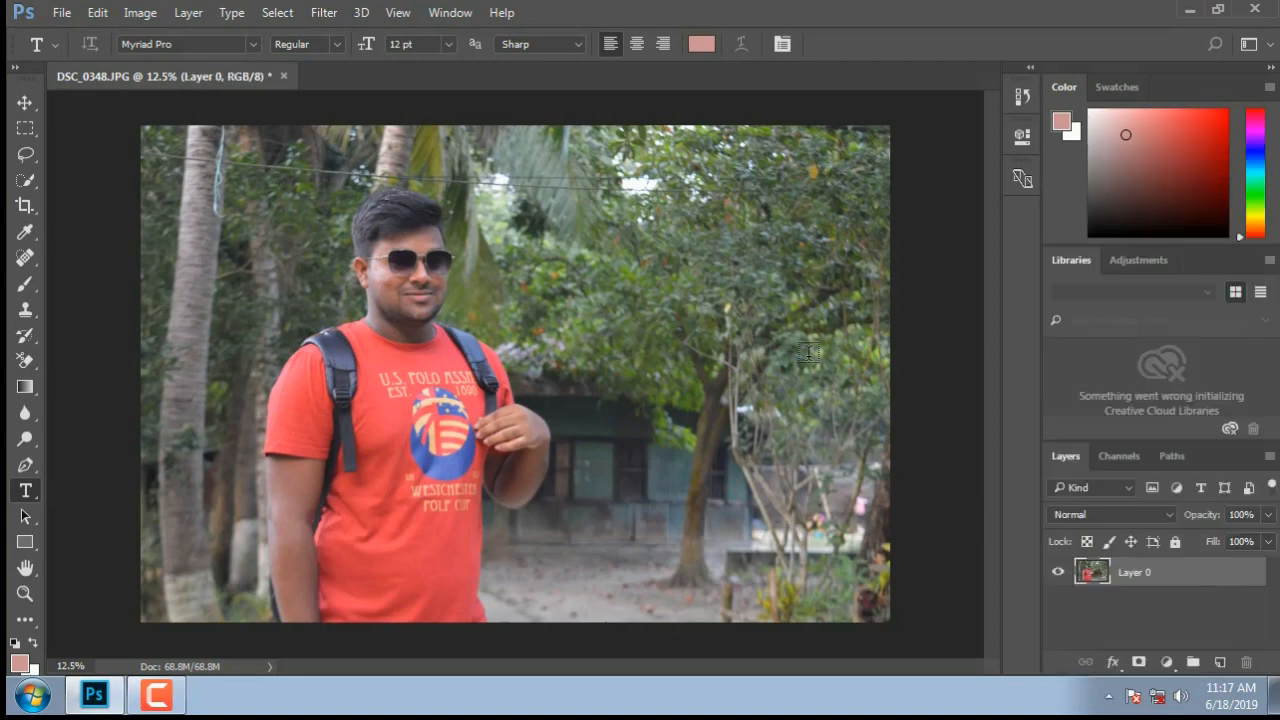
# Duplicate Layer 0 in the layer stack.
pyautogui.click(25, 102)
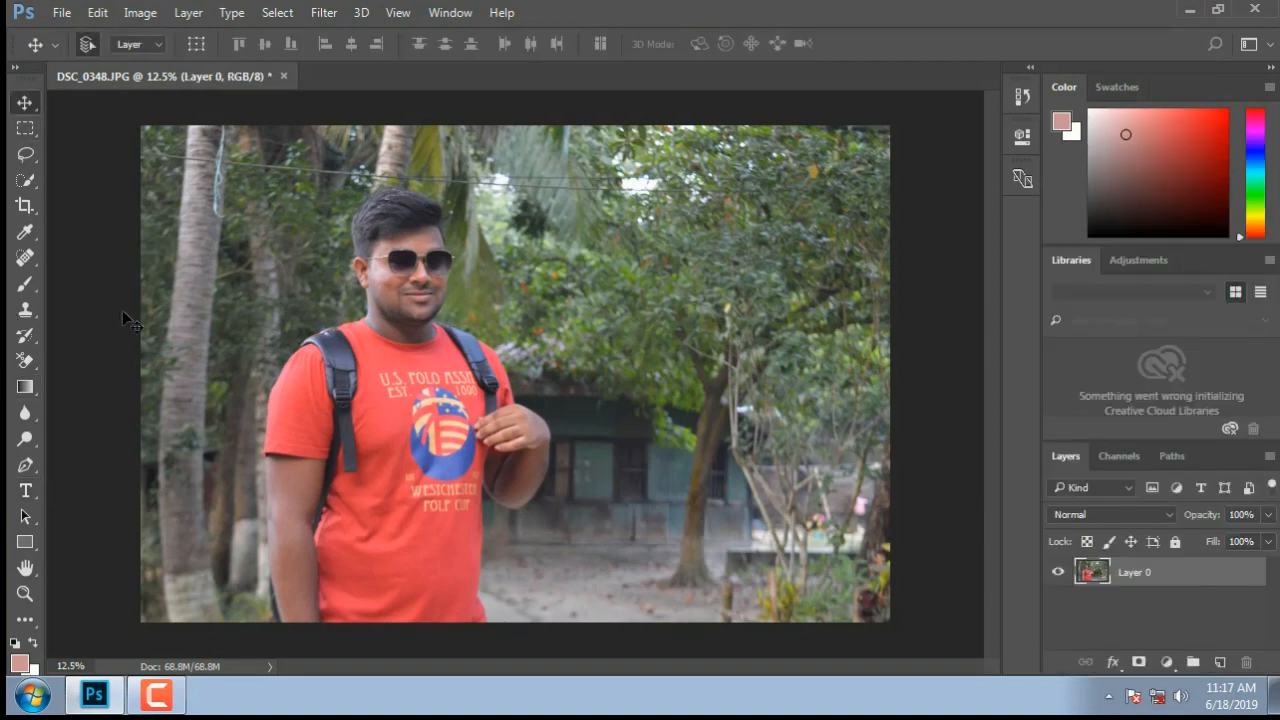
pyautogui.scroll(4, 421, 342)
pyautogui.scroll(-4, 421, 342)
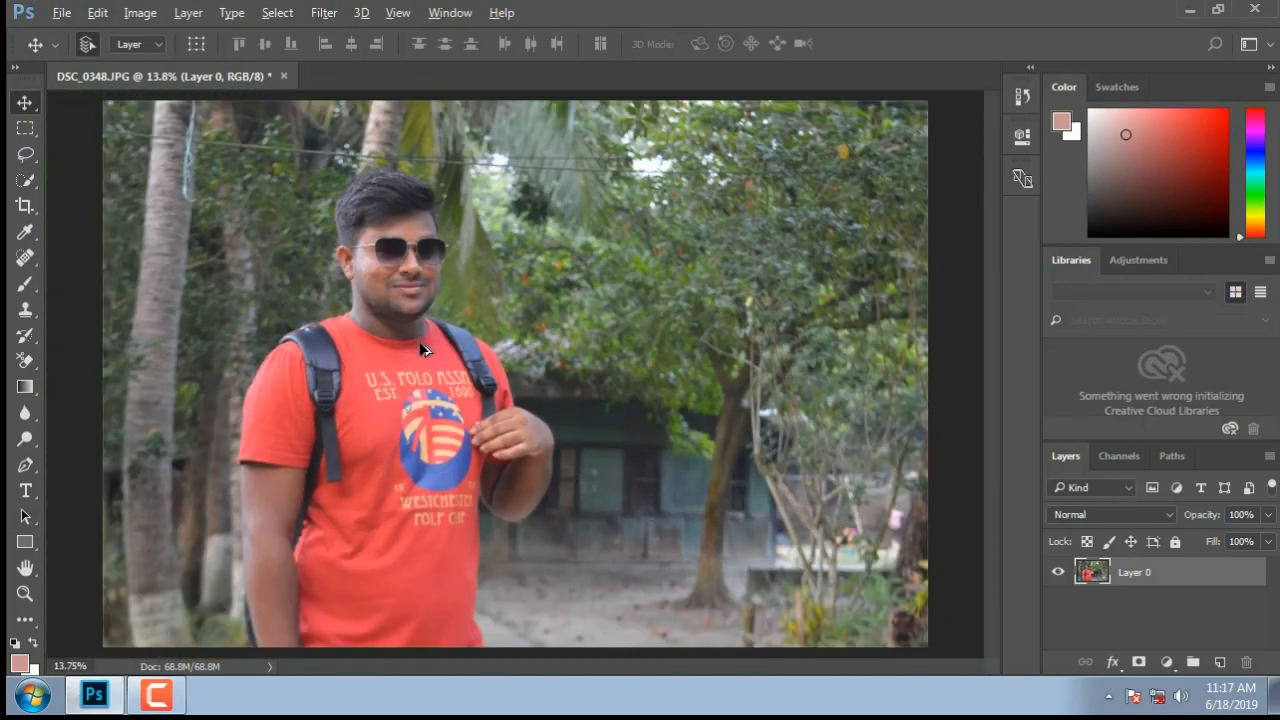
pyautogui.scroll(1, 424, 348)
pyautogui.moveTo(1178, 580); pyautogui.dragTo(1221, 663)
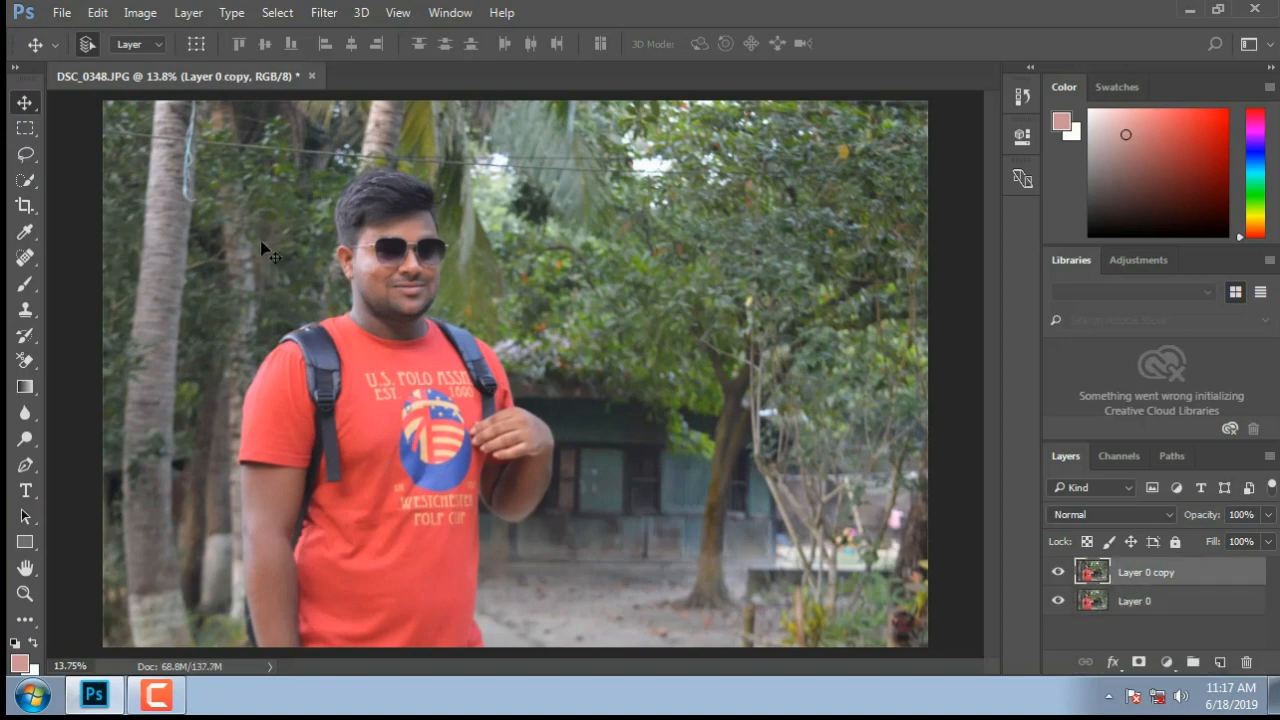
# Select the man with the Quick Selection tool, covering his head, shirt, both arms and raised hand.
pyautogui.click(25, 180)
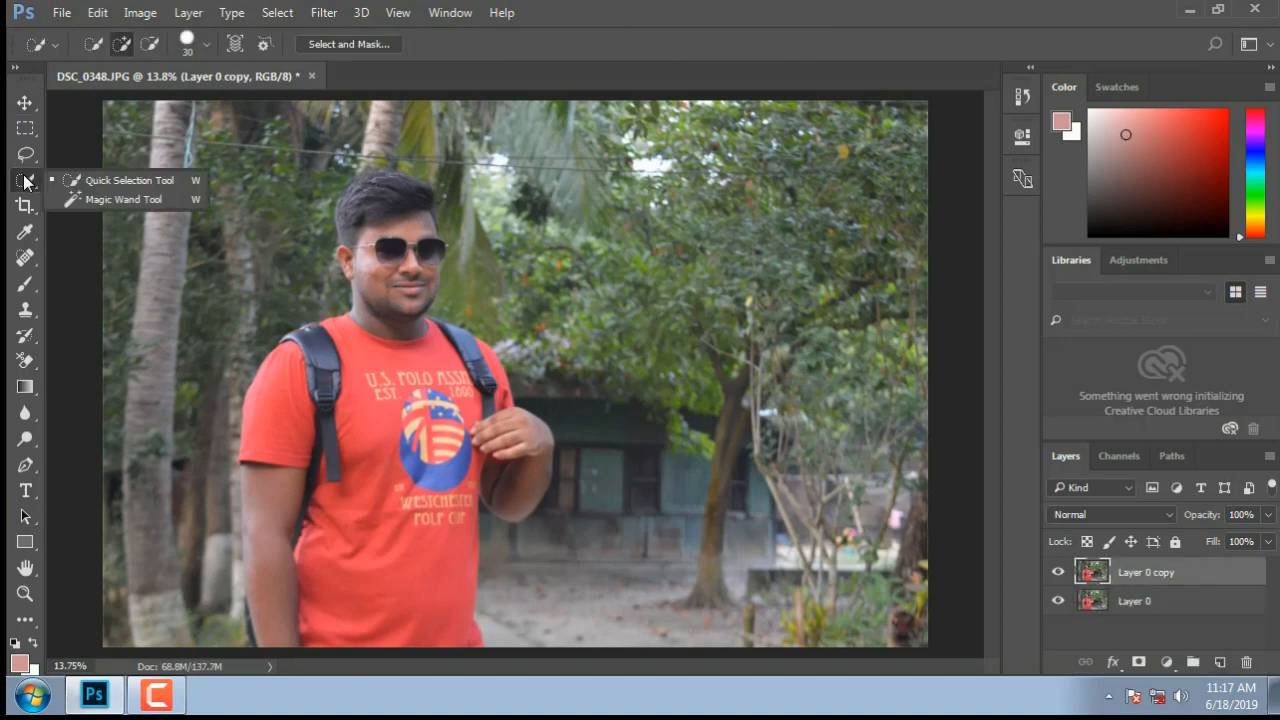
pyautogui.click(95, 178)
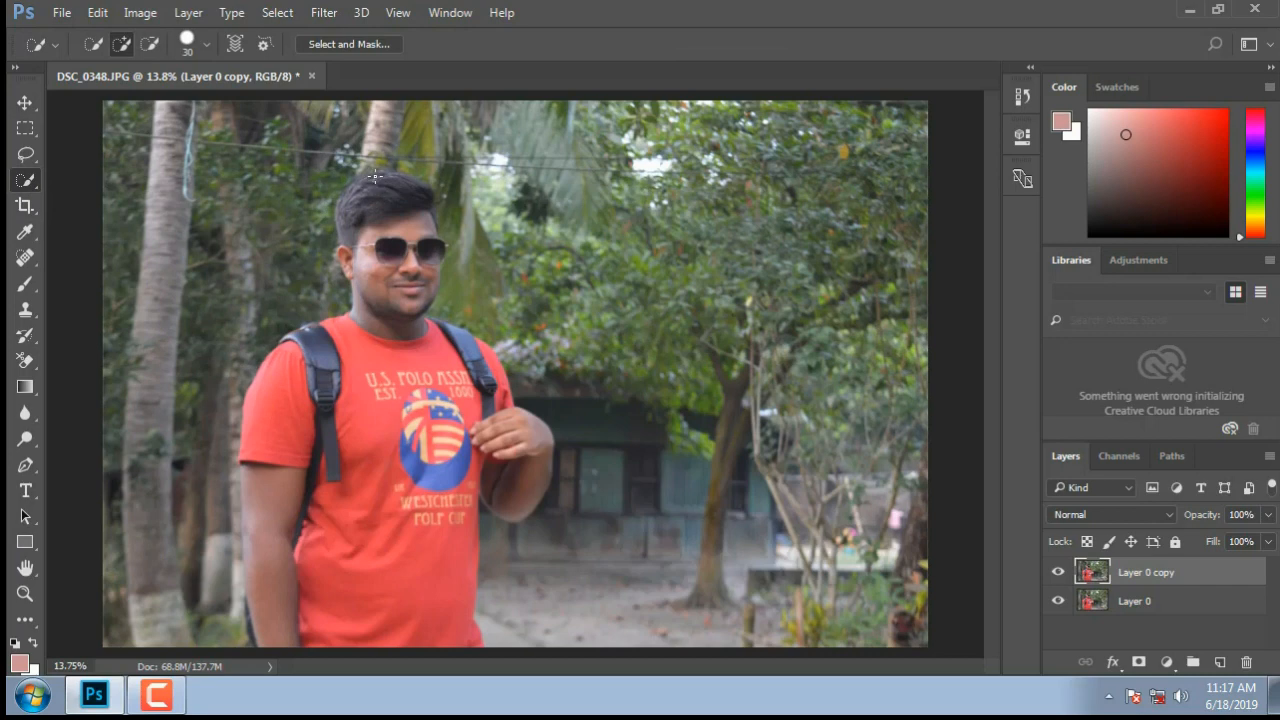
pyautogui.moveTo(384, 182)
pyautogui.mouseDown()
pyautogui.moveTo(408, 331)
pyautogui.moveTo(395, 617)
pyautogui.mouseUp()
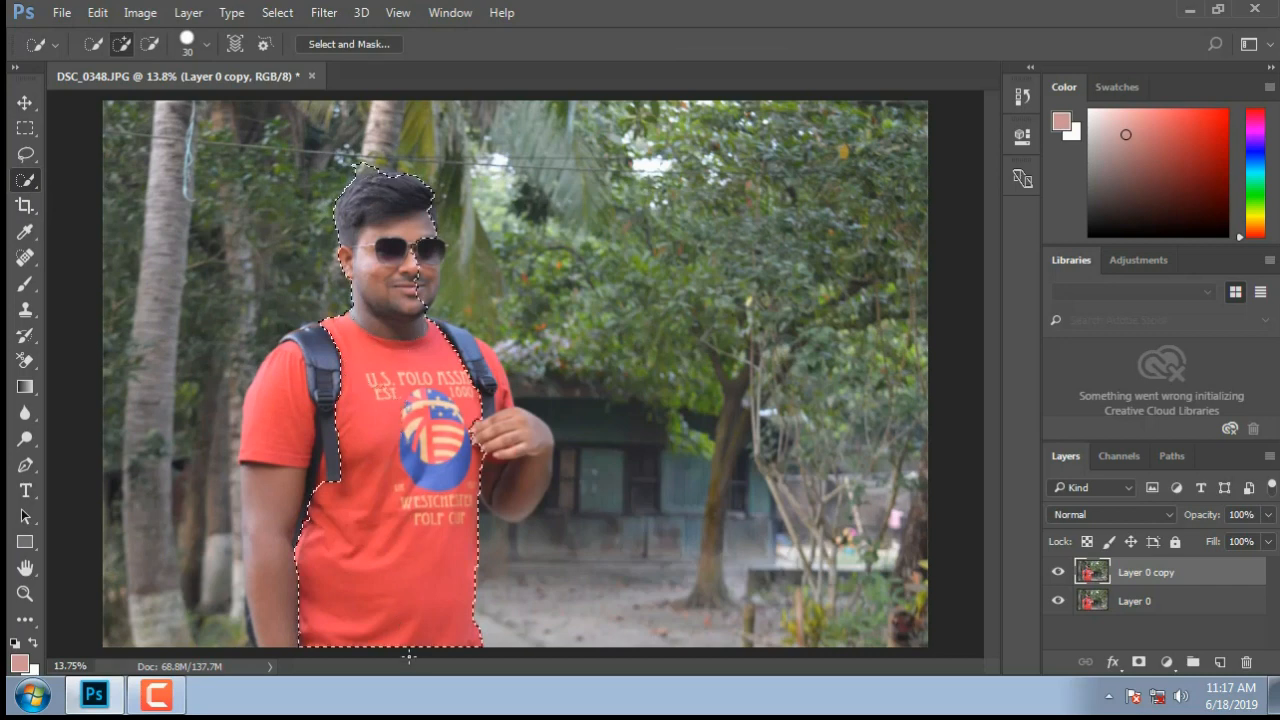
pyautogui.moveTo(270, 470); pyautogui.dragTo(288, 626)
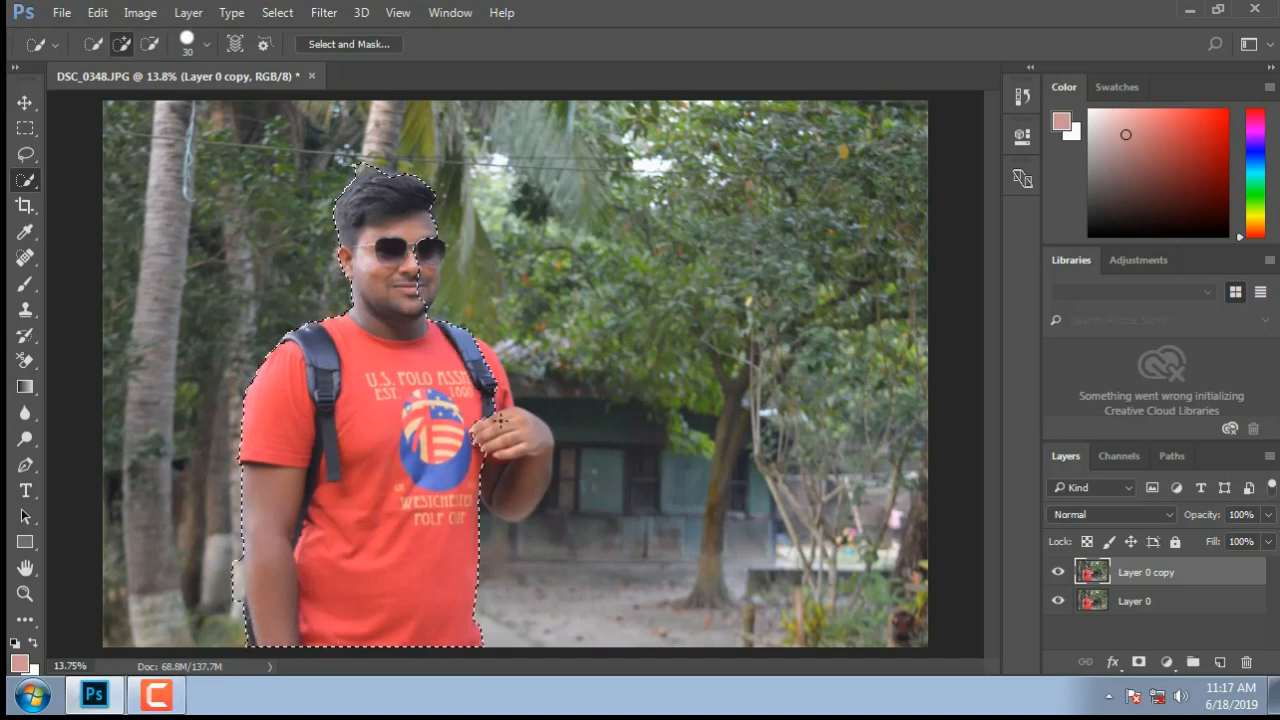
pyautogui.moveTo(498, 414); pyautogui.dragTo(518, 470)
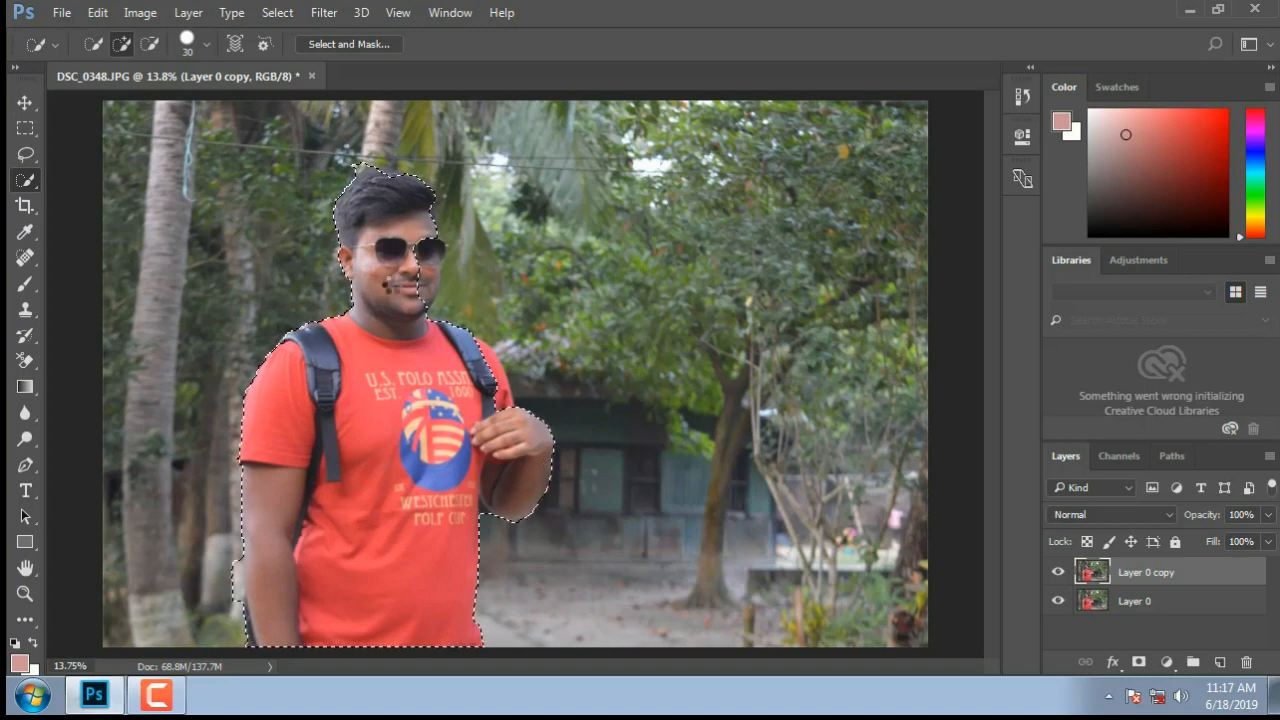
pyautogui.moveTo(426, 287); pyautogui.dragTo(427, 246)
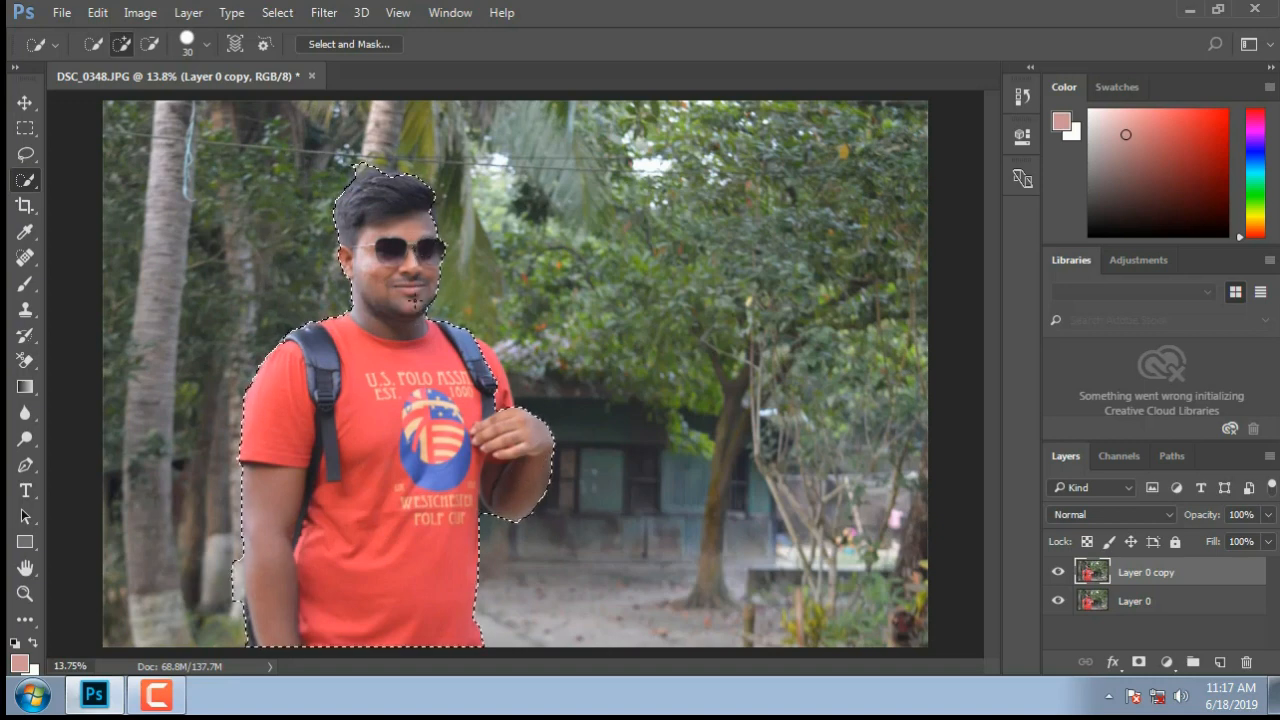
# Close the browser window that popped up and subtract the excess background above the hair from the selection.
pyautogui.press('alt')
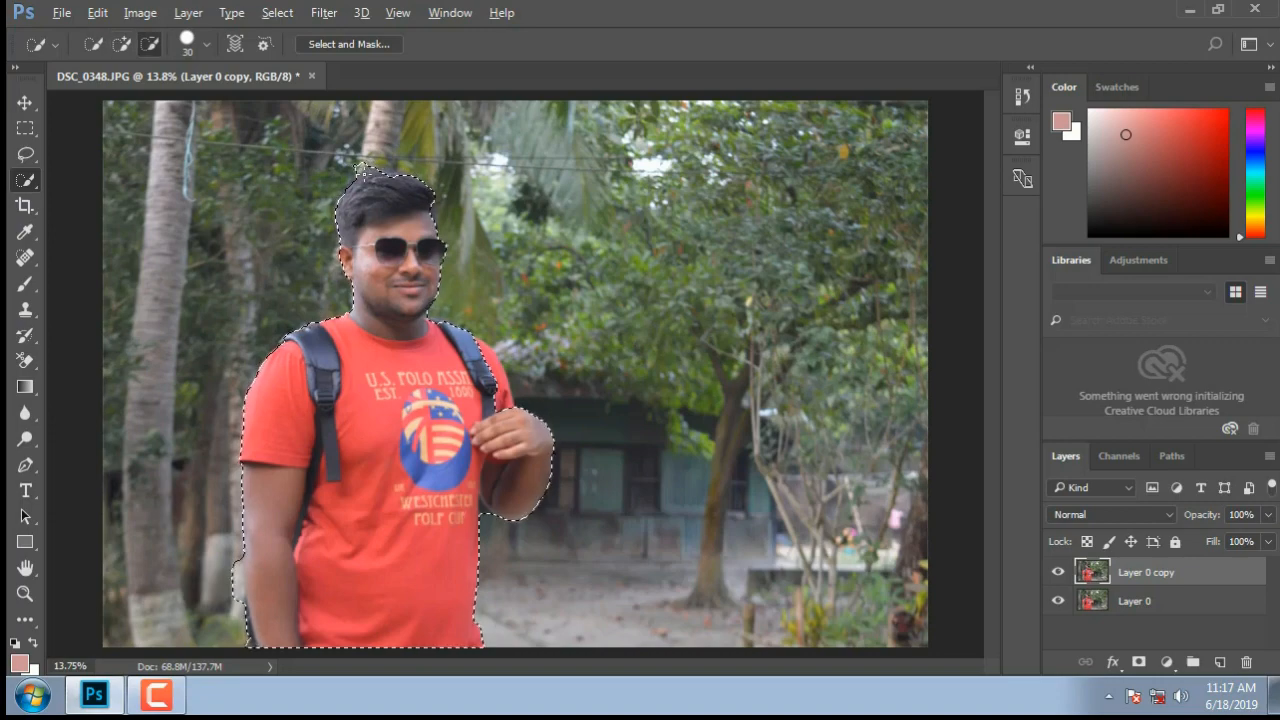
pyautogui.scroll(1, 394, 178)
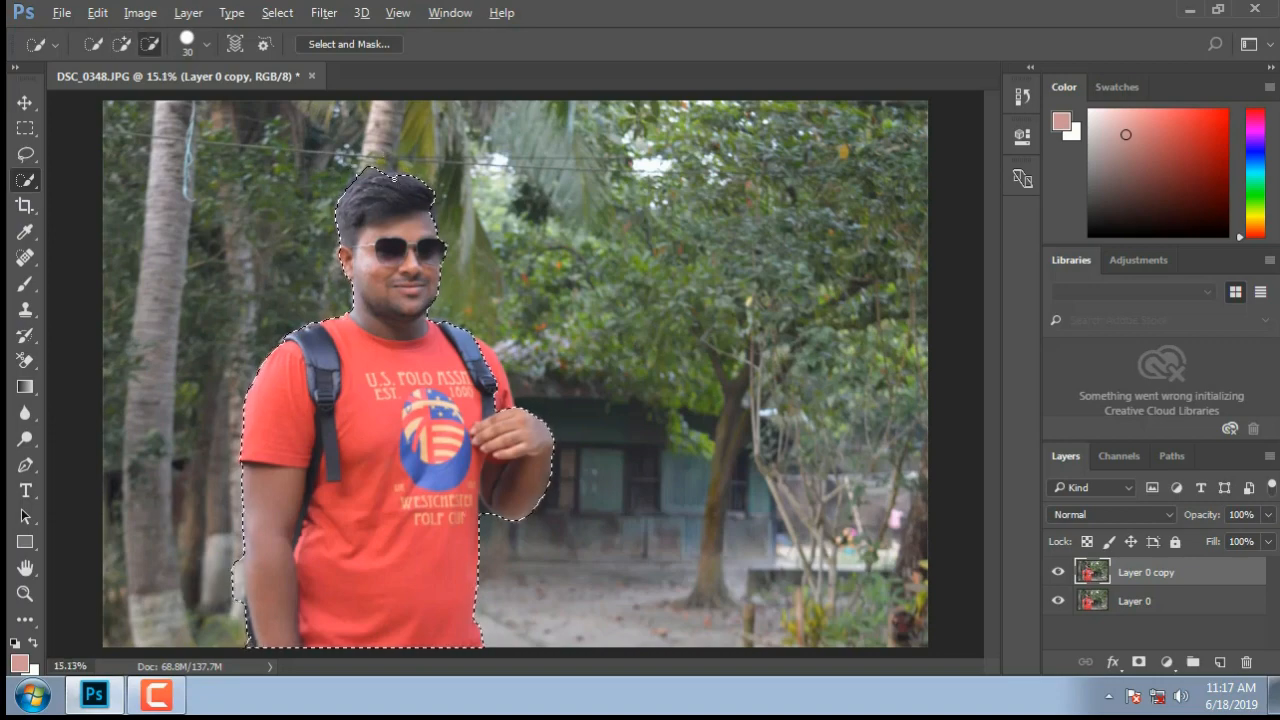
pyautogui.scroll(5, 394, 178)
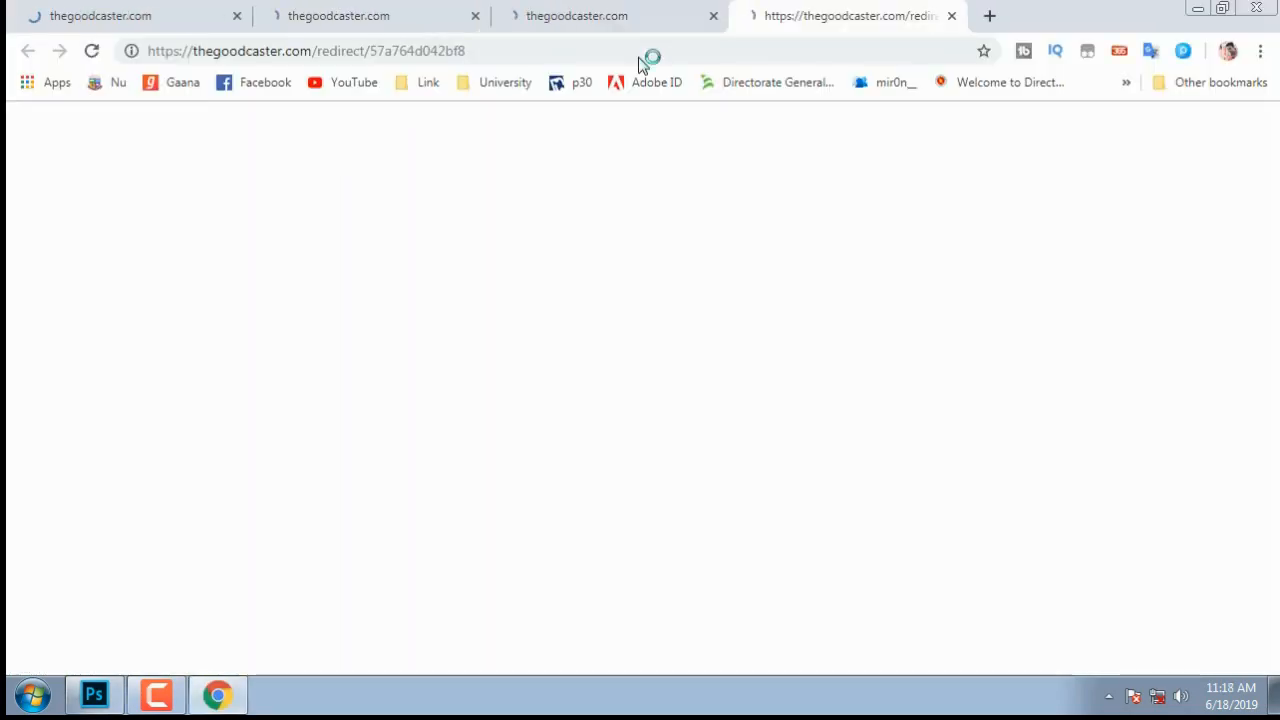
pyautogui.click(1256, 8)
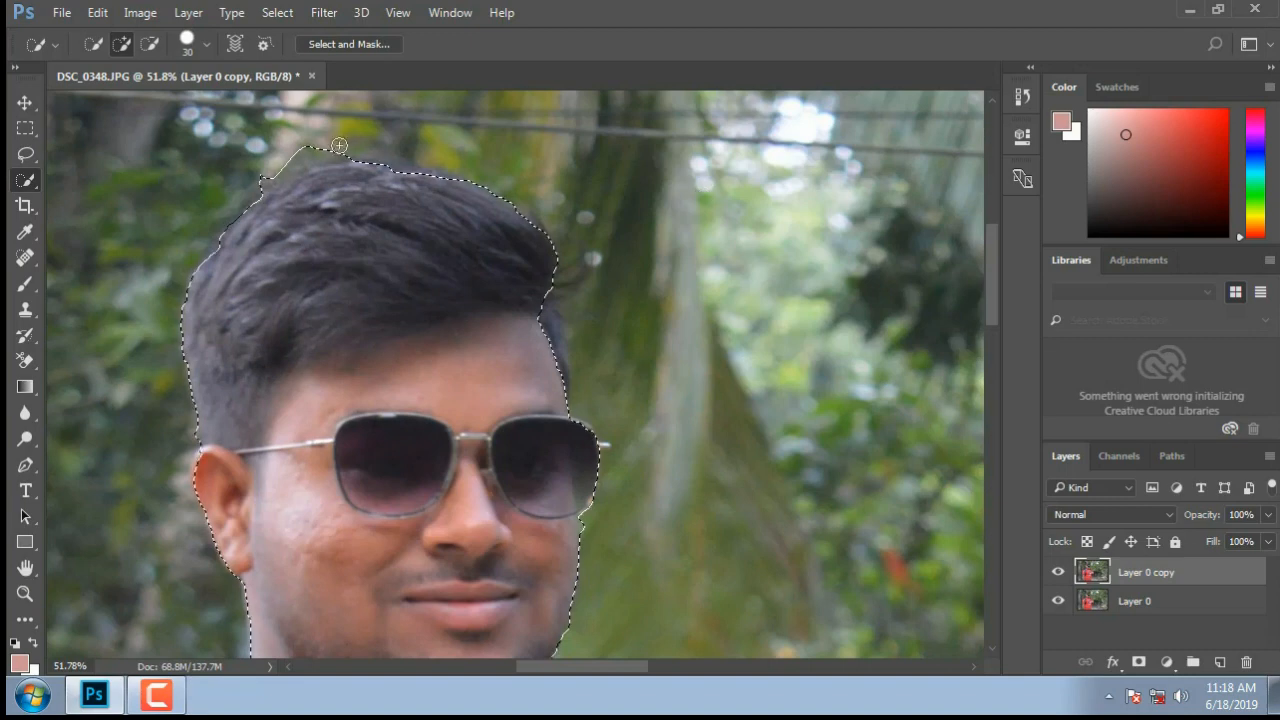
pyautogui.moveTo(277, 163); pyautogui.dragTo(335, 143)
pyautogui.keyDown('alt'); pyautogui.moveTo(370, 174); pyautogui.dragTo(405, 186); pyautogui.keyUp('alt')
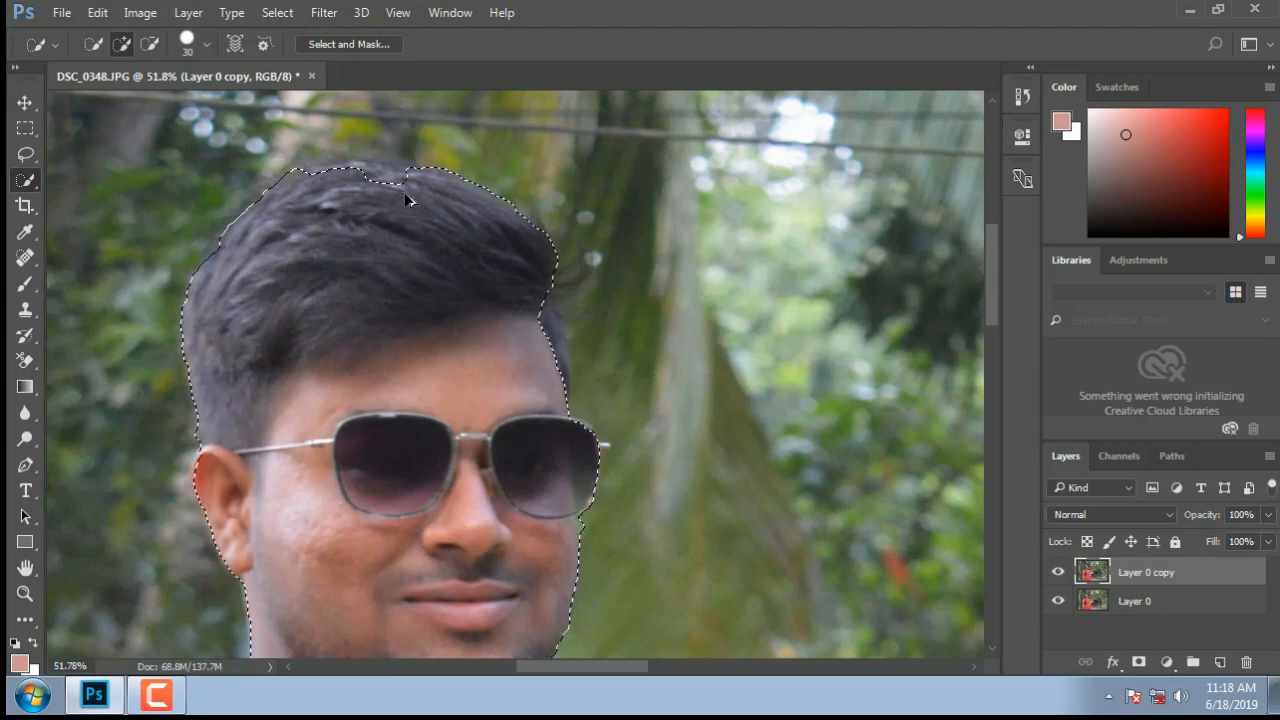
pyautogui.hotkey('ctrl', 'z')
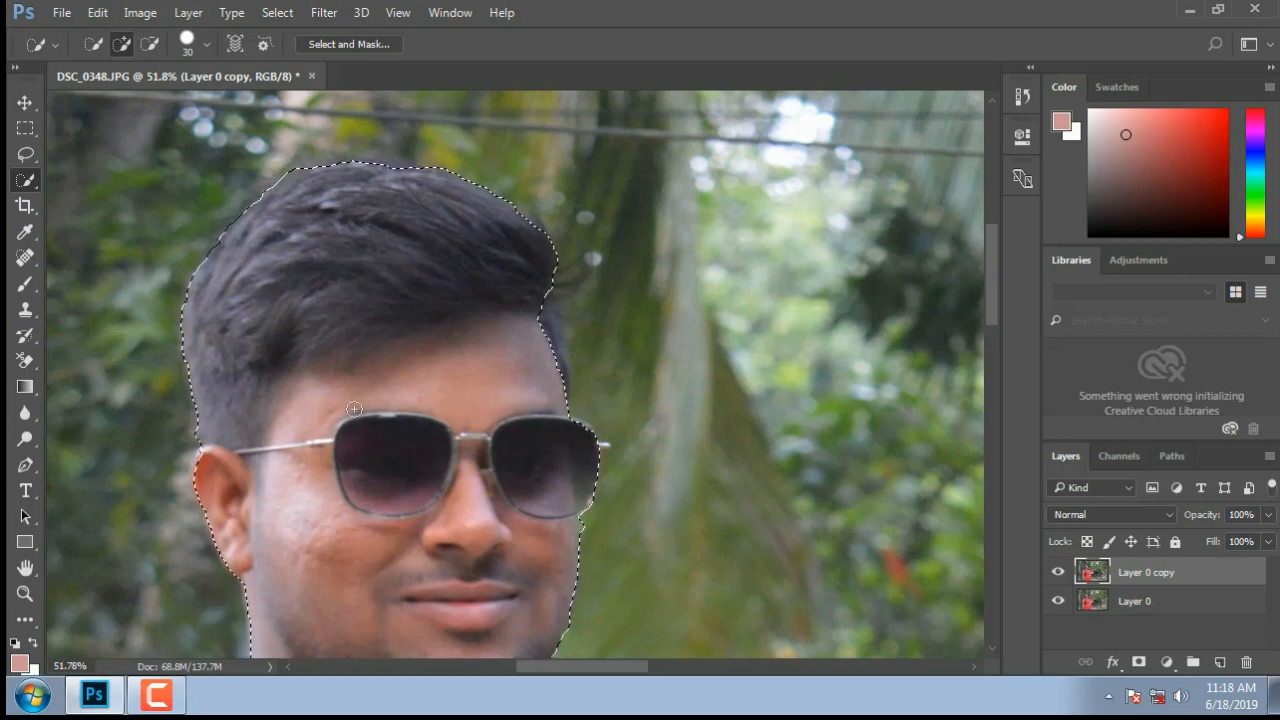
# Refine the selection along the front of the hair and the forehead, removing the background picked up beside them.
pyautogui.moveTo(534, 264)
pyautogui.mouseDown()
pyautogui.moveTo(537, 278)
pyautogui.moveTo(560, 276)
pyautogui.mouseUp()
pyautogui.click(574, 272)
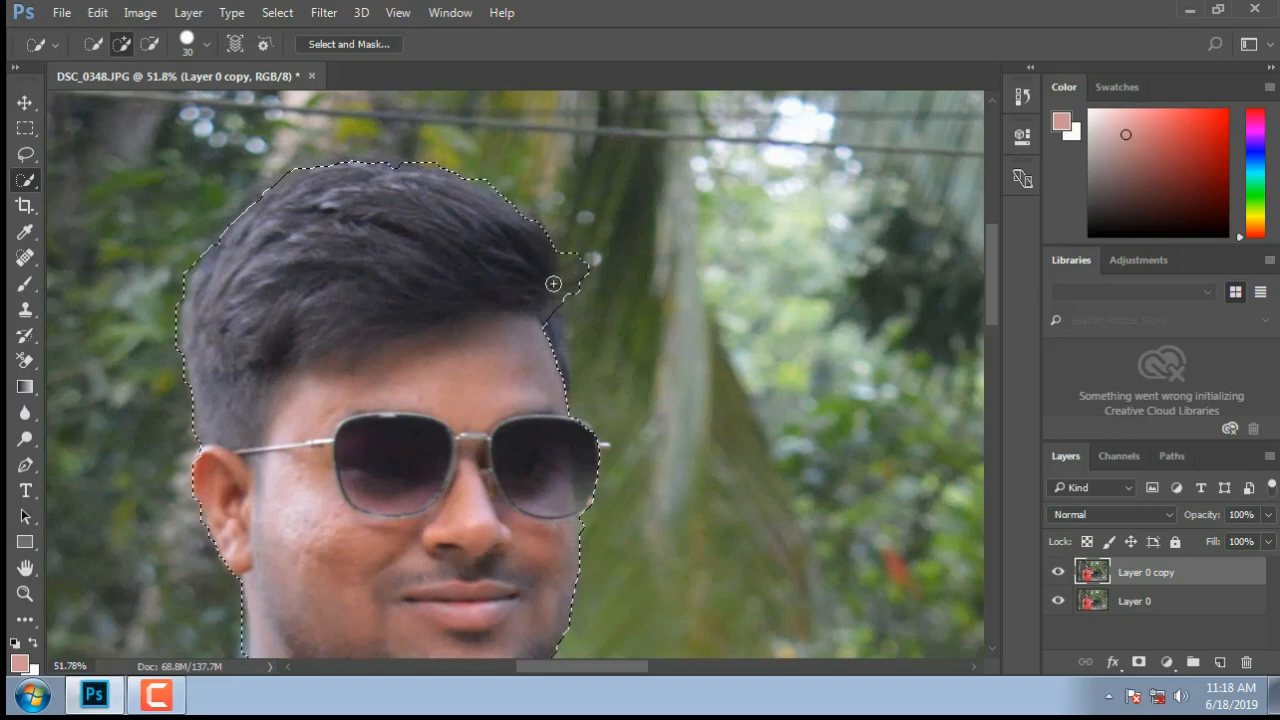
pyautogui.click(561, 389)
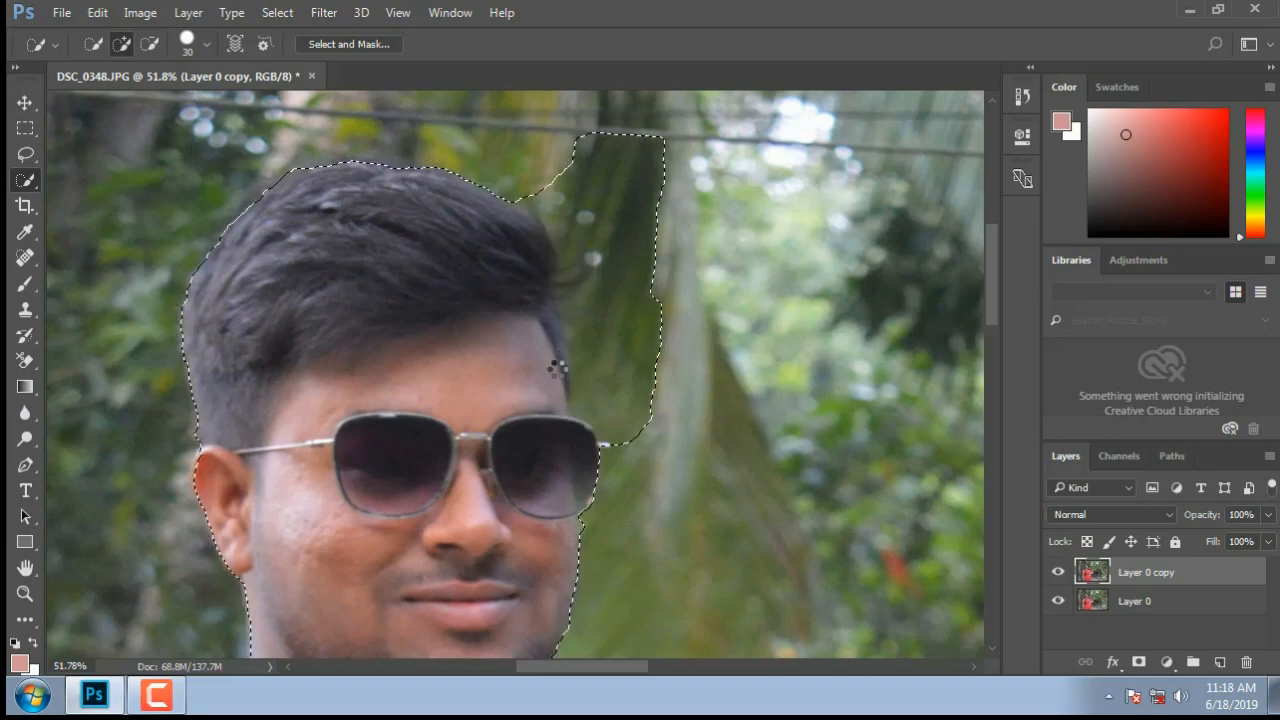
pyautogui.press('alt')
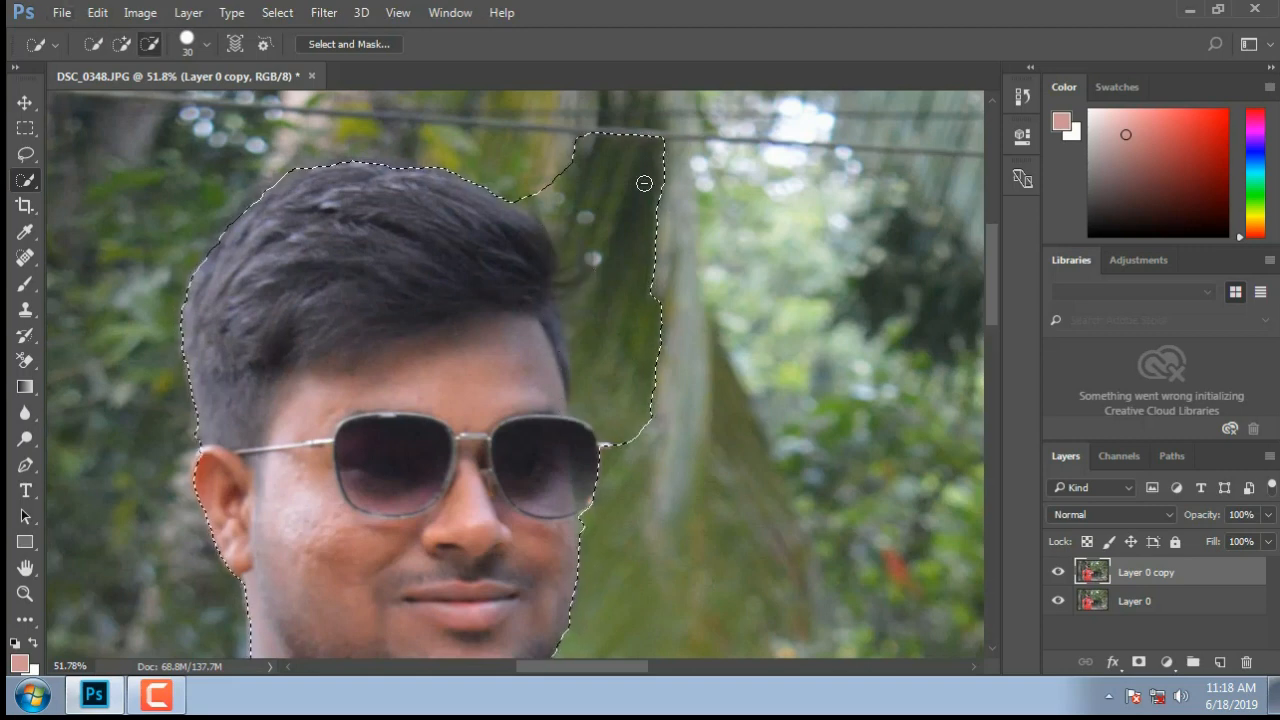
pyautogui.keyDown('alt'); pyautogui.click(644, 183); pyautogui.keyUp('alt')
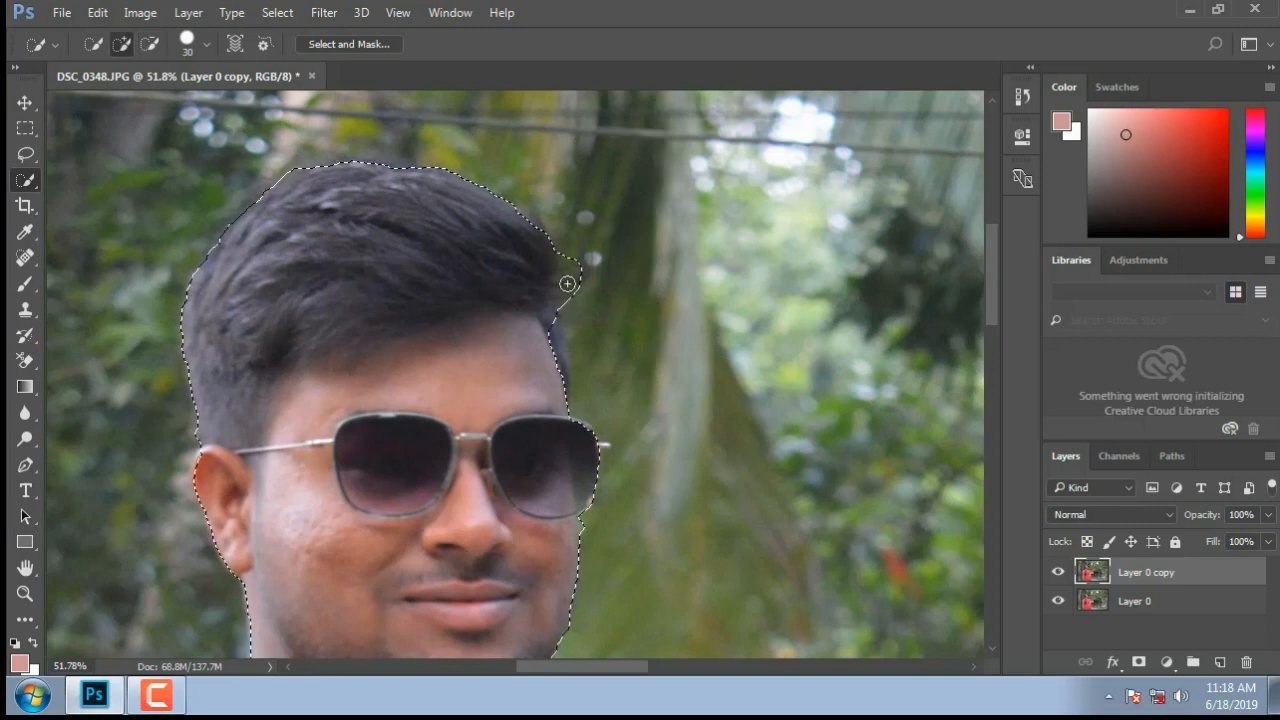
pyautogui.press('alt')
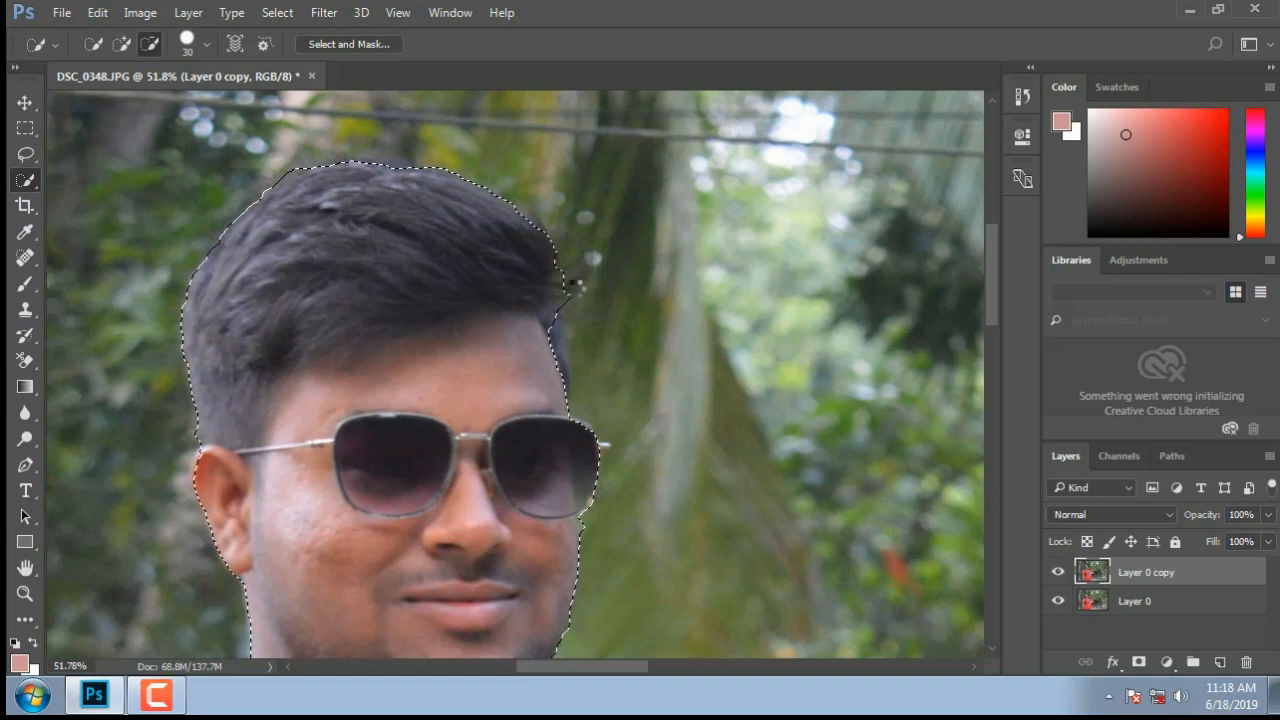
pyautogui.click(540, 329)
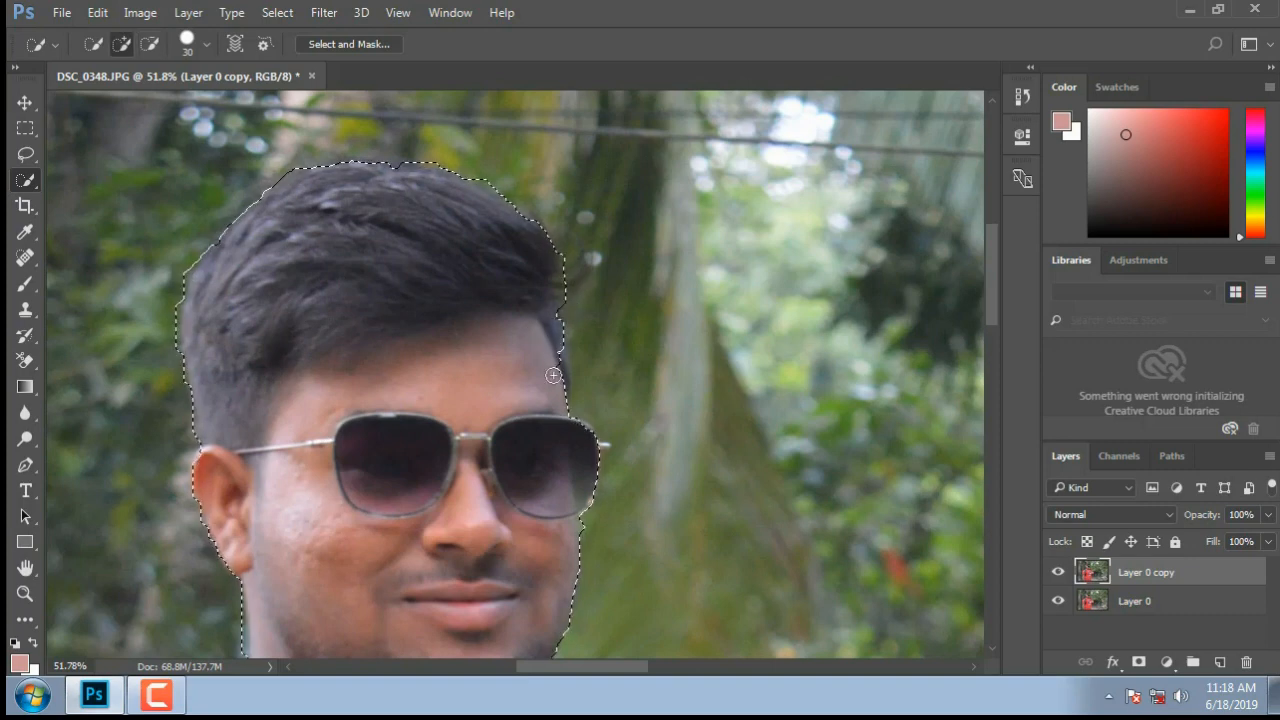
# Subtract the background between the jaw and collar from the selection and add the missing edge of the nearby backpack strap.
pyautogui.scroll(-2, 558, 456)
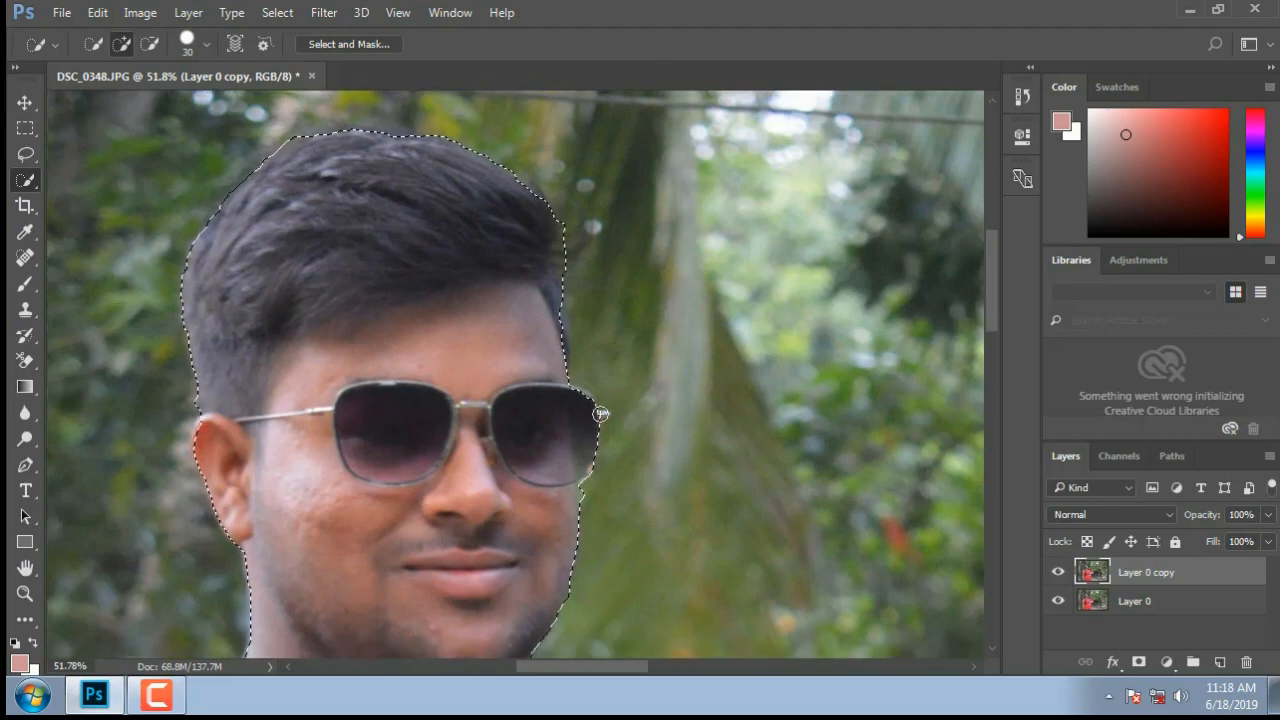
pyautogui.scroll(-6, 200, 438)
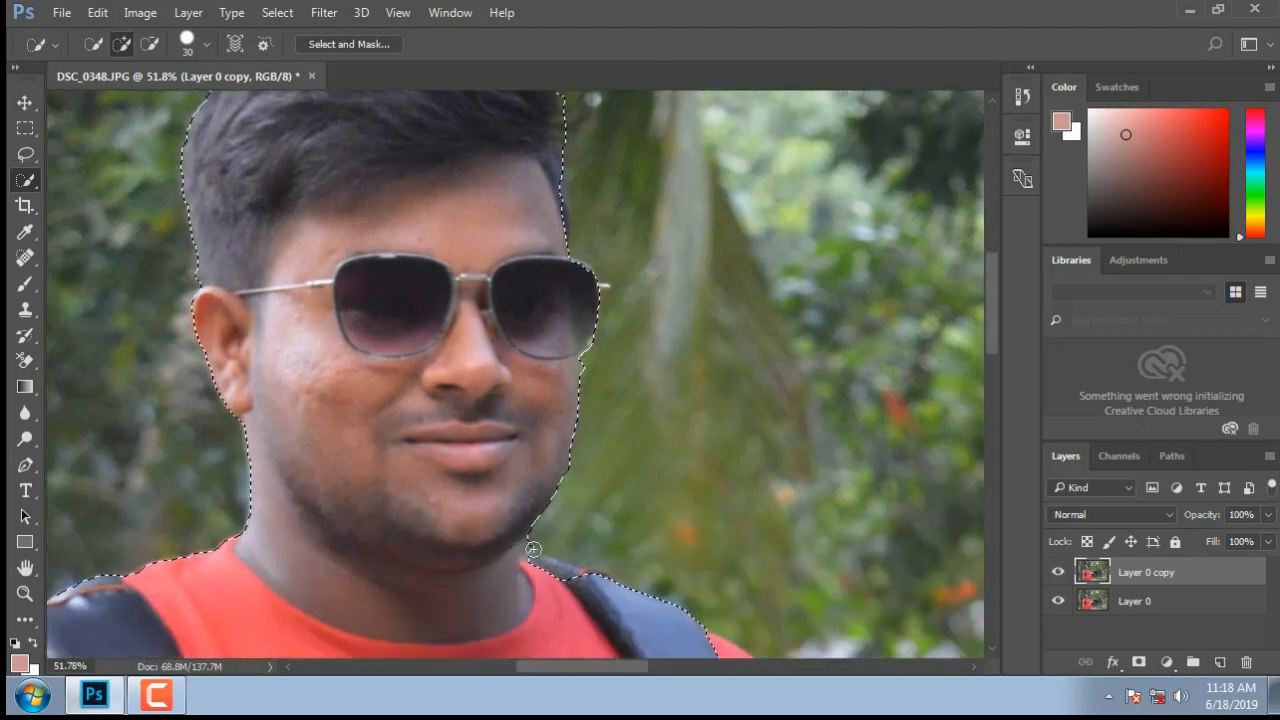
pyautogui.keyDown('alt'); pyautogui.click(535, 550); pyautogui.keyUp('alt')
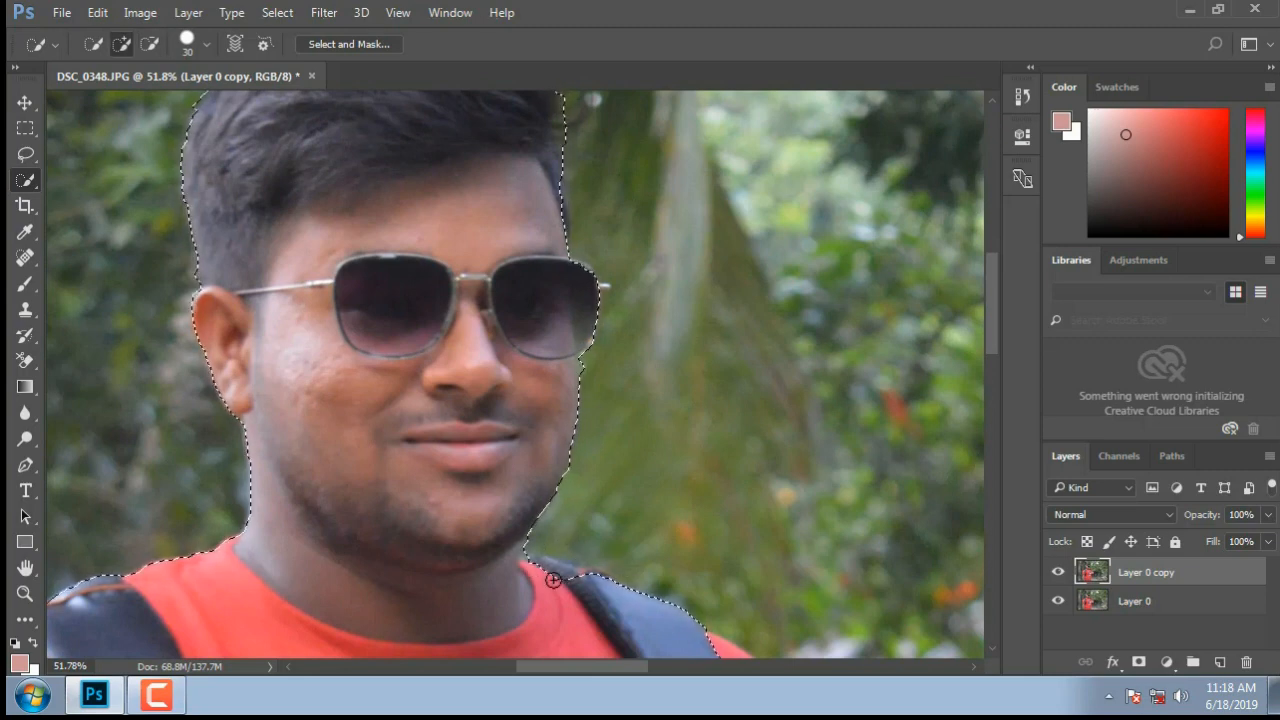
pyautogui.click(554, 577)
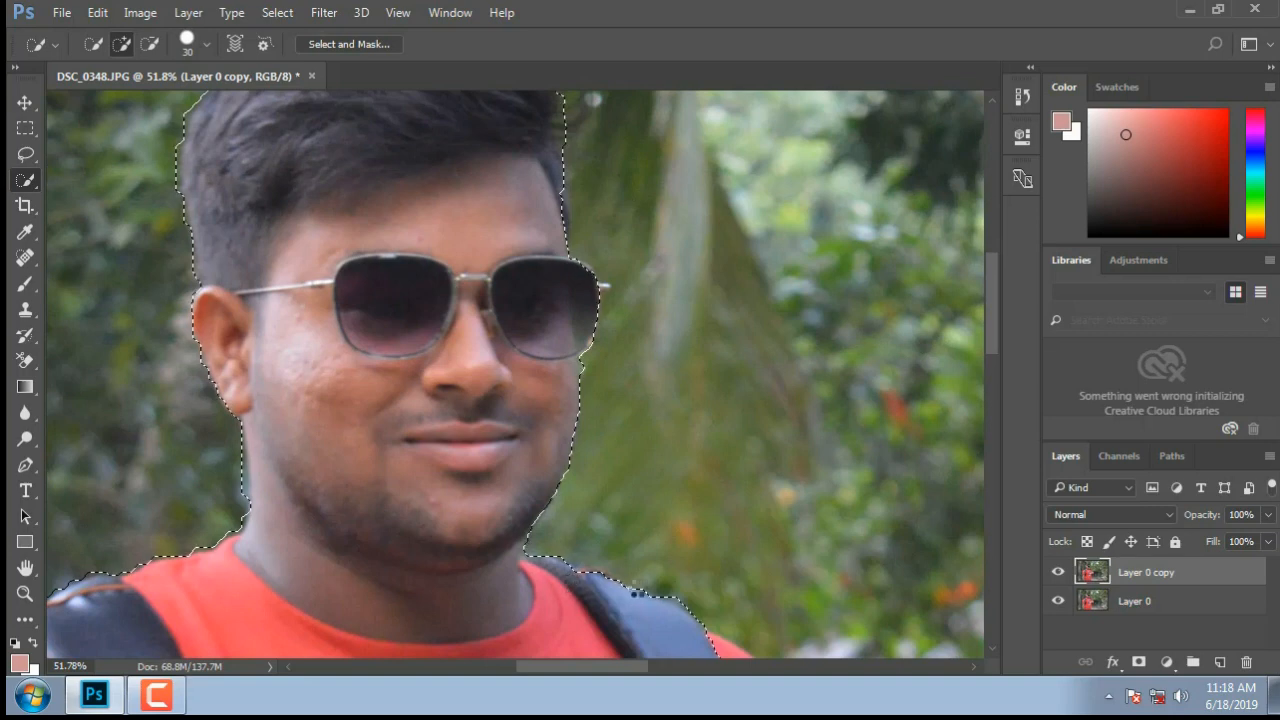
# Add the missing corner of the backpack strap on the shoulder farther from the raised hand to the selection.
pyautogui.scroll(-3, 650, 610)
pyautogui.scroll(-3, 724, 608)
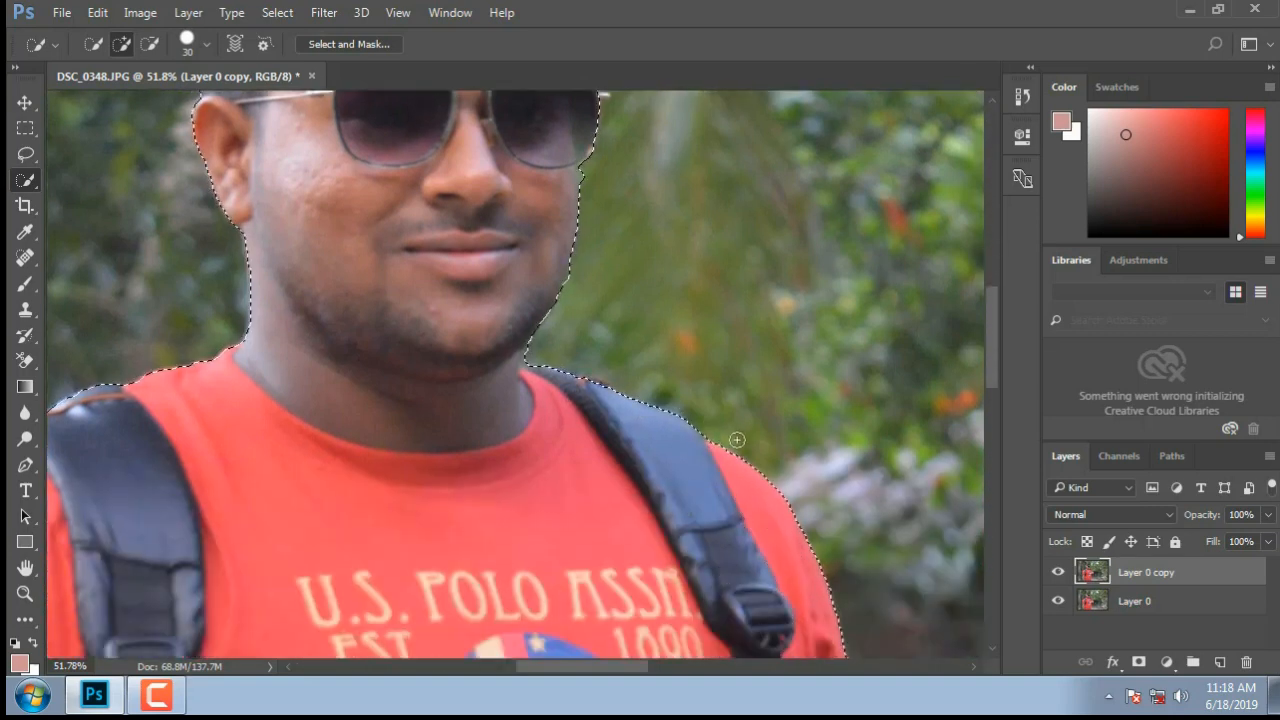
pyautogui.scroll(-8, 690, 470)
pyautogui.keyDown('alt'); pyautogui.scroll(-3, 542, 424); pyautogui.keyUp('alt')
pyautogui.keyDown('alt'); pyautogui.scroll(-2, 542, 424); pyautogui.keyUp('alt')
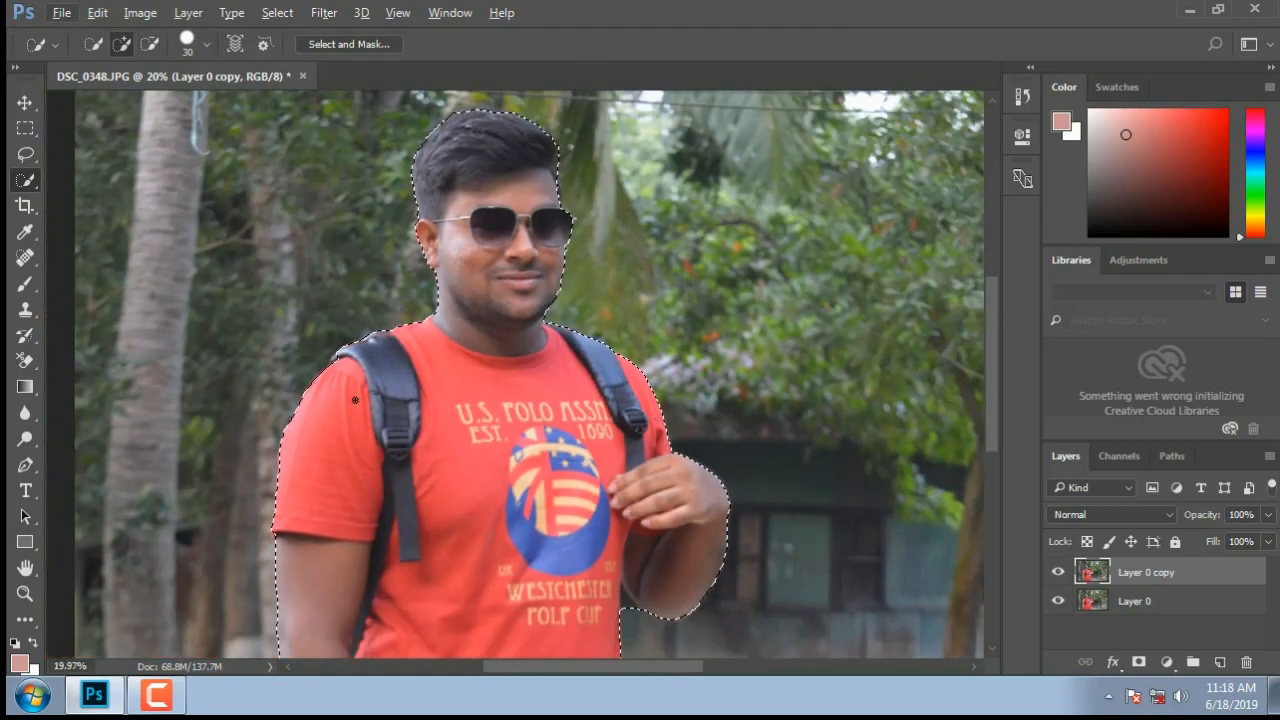
pyautogui.keyDown('alt'); pyautogui.scroll(6, 350, 350); pyautogui.keyUp('alt')
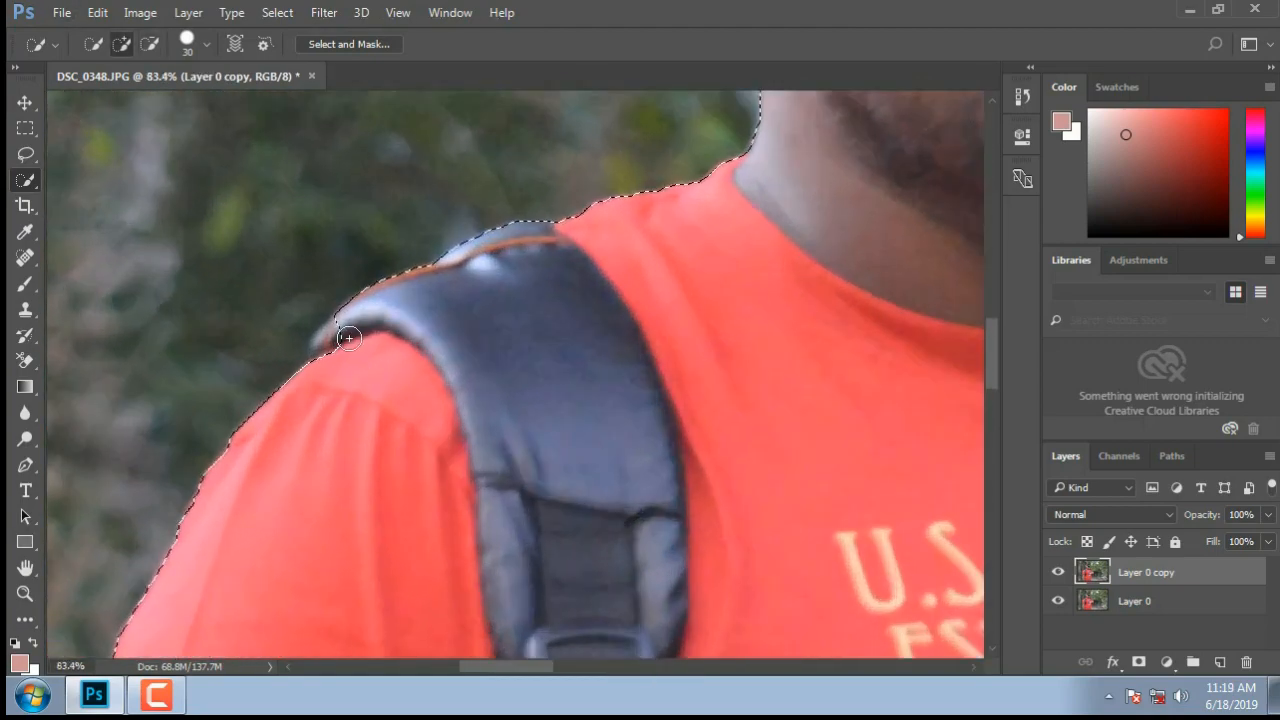
pyautogui.click(347, 338)
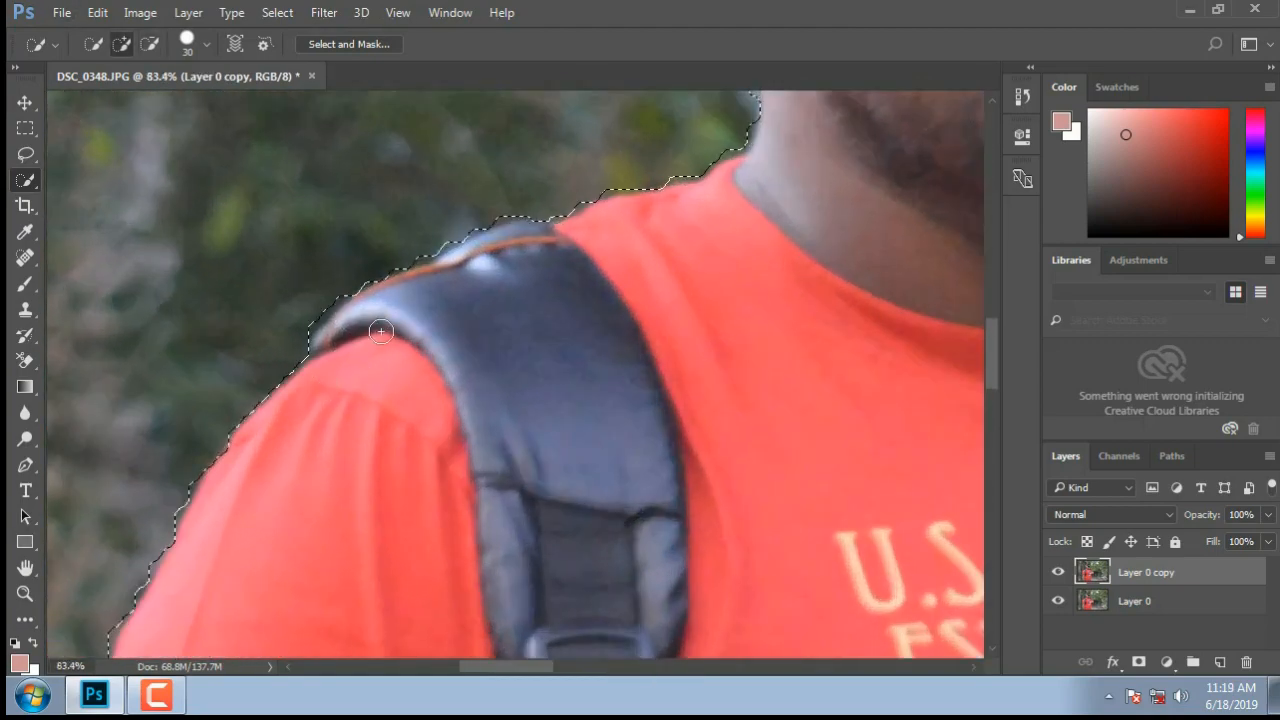
pyautogui.click(322, 363)
pyautogui.click(318, 350)
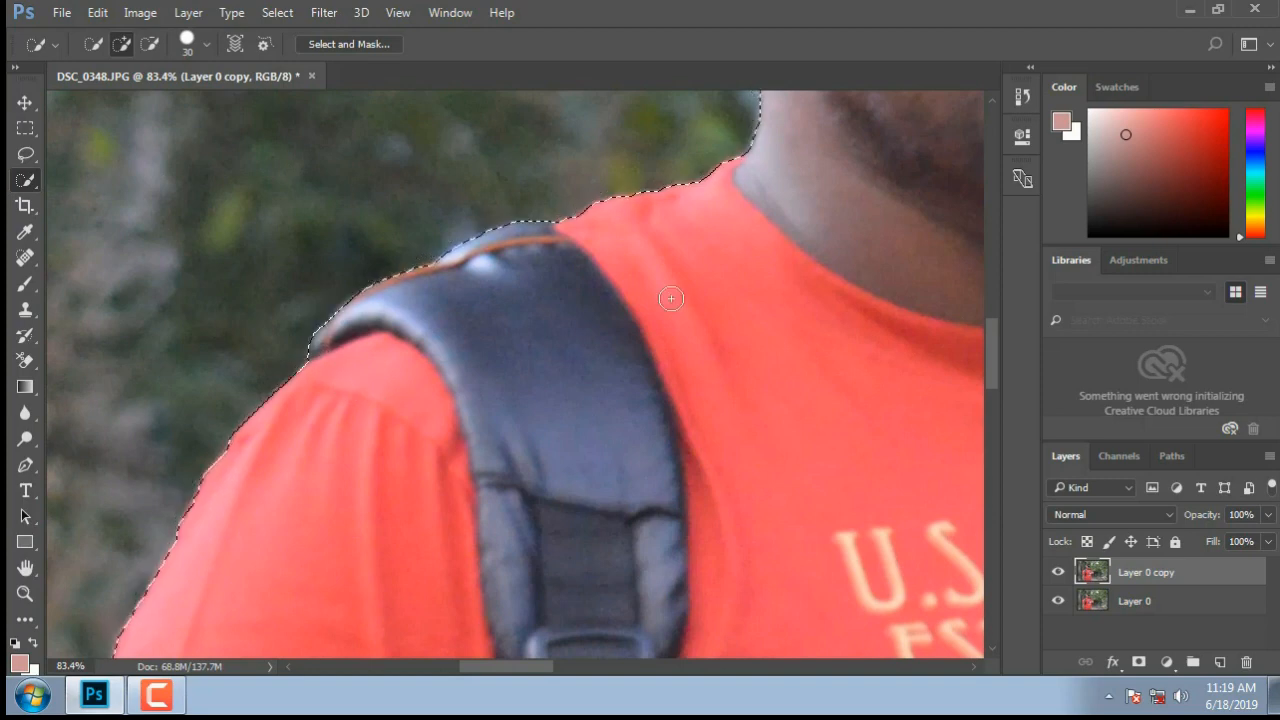
# Reduce the Quick Selection brush size to 11 and add the protruding tip of the sunglasses frame to the selection.
pyautogui.scroll(3, 680, 320)
pyautogui.scroll(6, 709, 357)
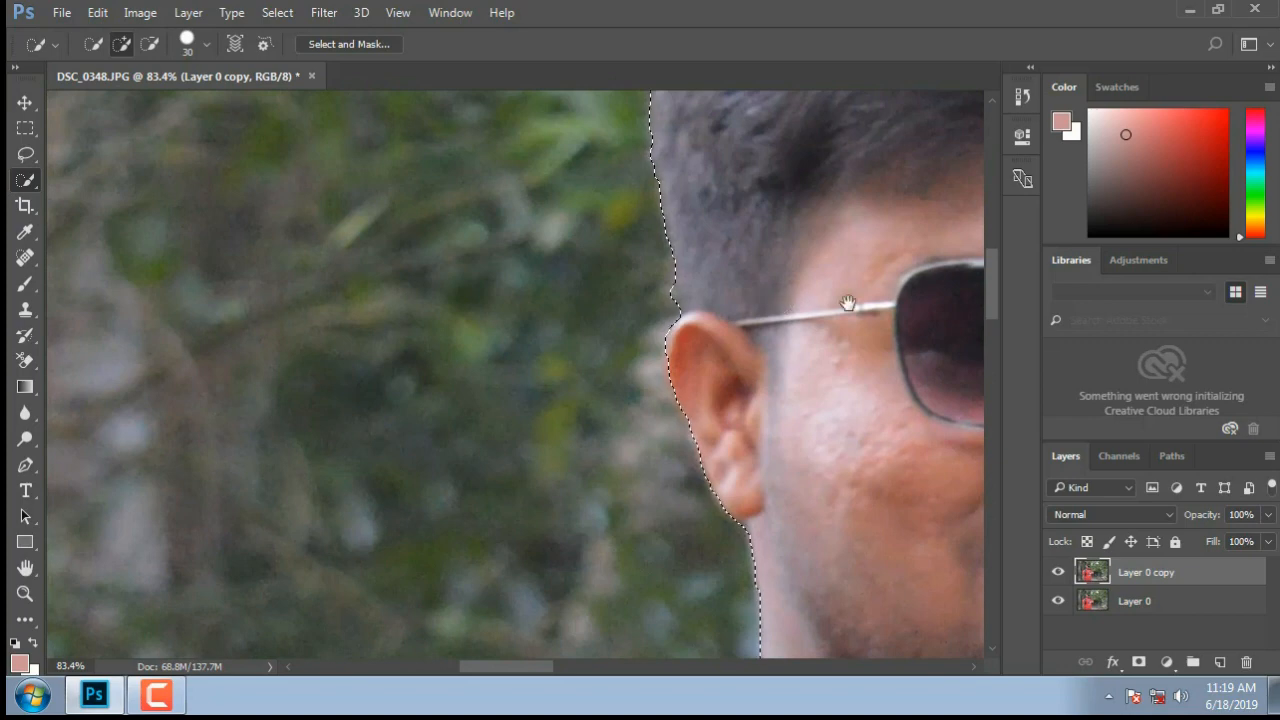
pyautogui.hscroll(10, 480, 531)
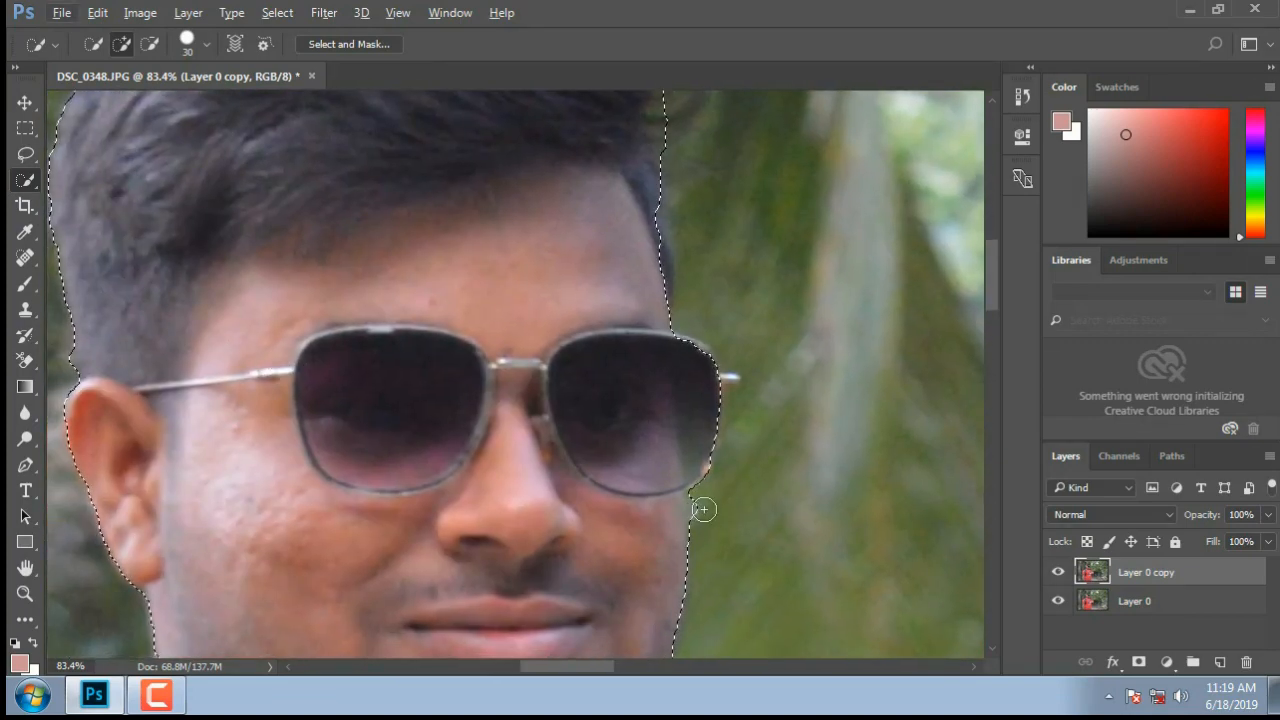
pyautogui.press('alt')
pyautogui.press('alt')
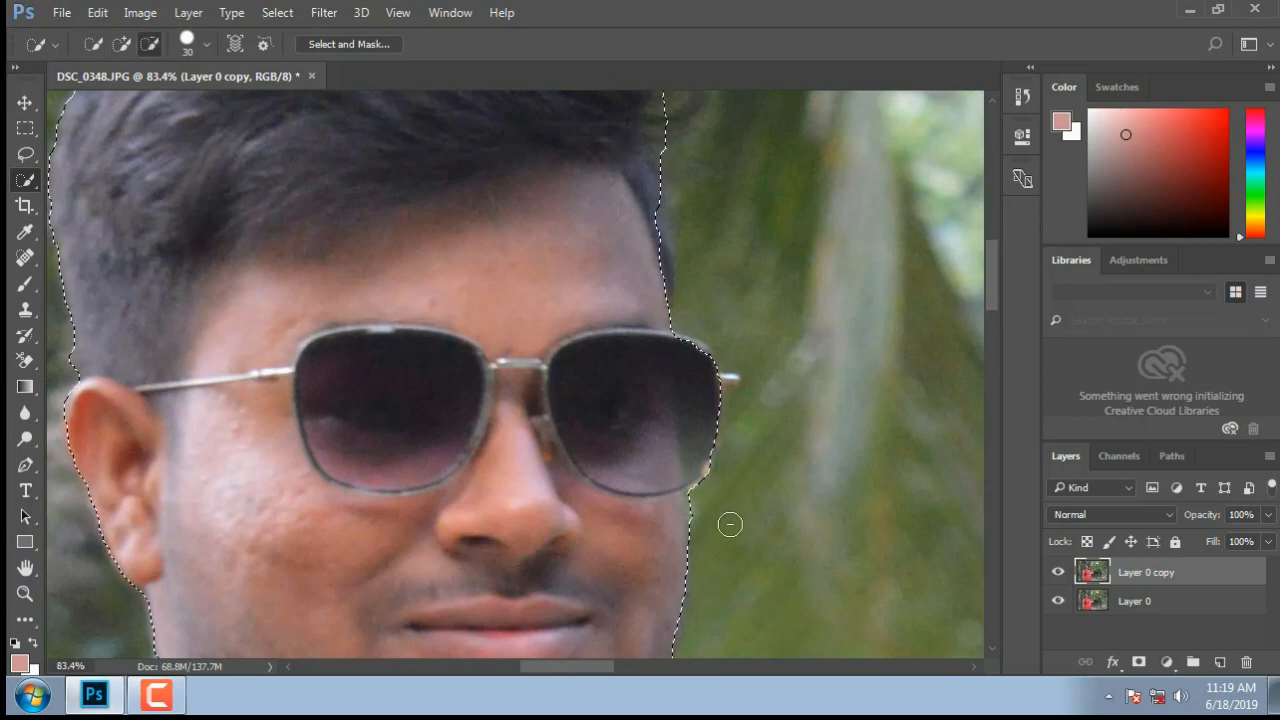
pyautogui.press('alt')
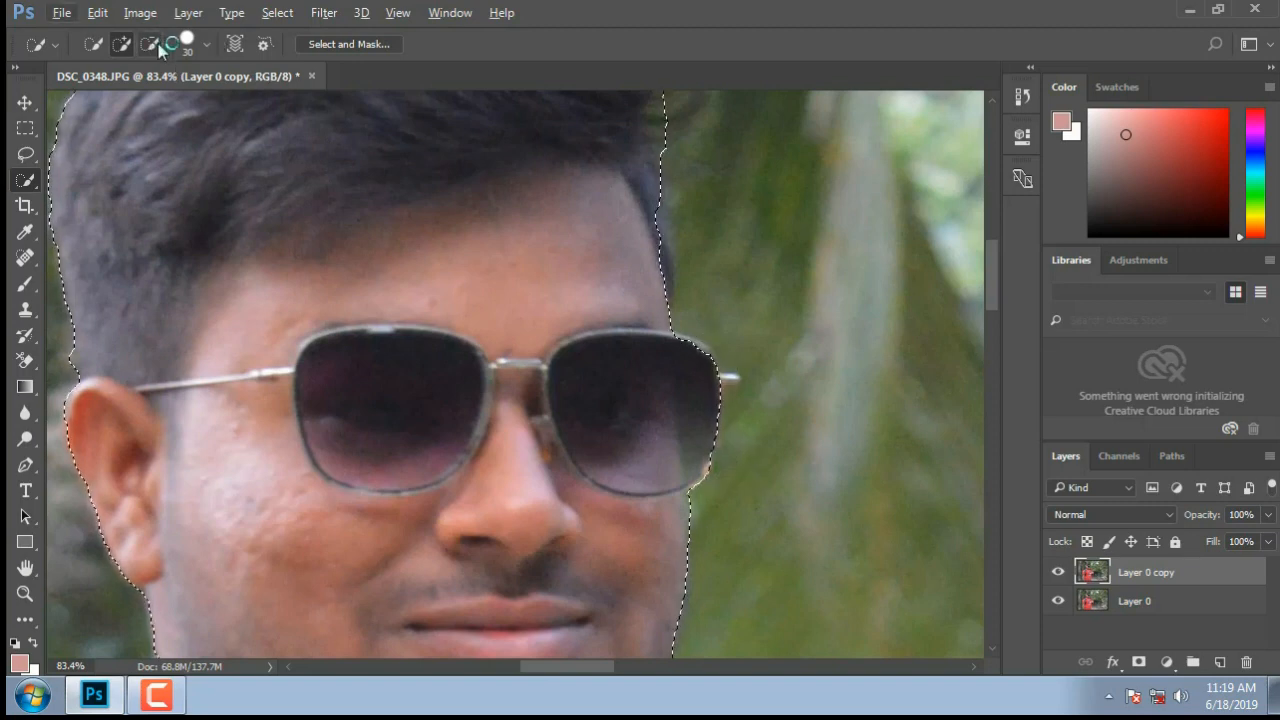
pyautogui.click(206, 44)
pyautogui.moveTo(123, 104); pyautogui.dragTo(107, 102)
pyautogui.moveTo(724, 379); pyautogui.dragTo(736, 382)
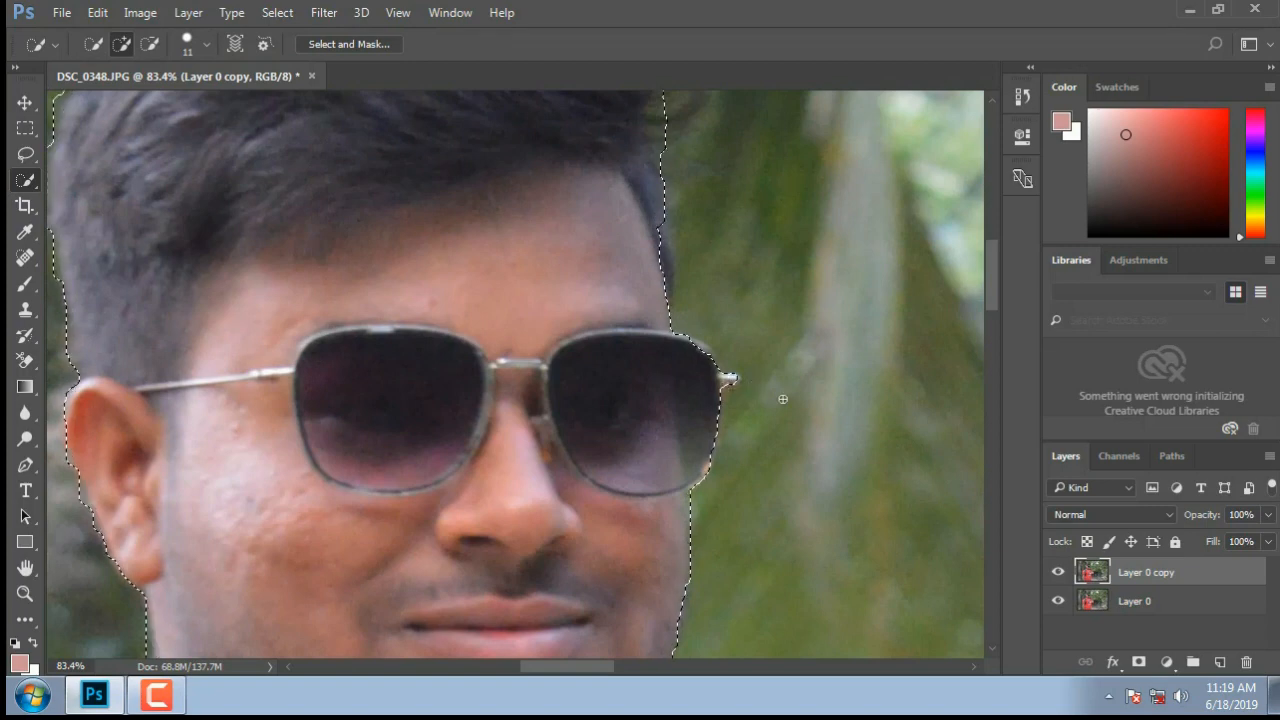
# Subtract the background beside the hanging forearm and the small background corner at the photo's lower edge from the selection.
pyautogui.scroll(2, 600, 370)
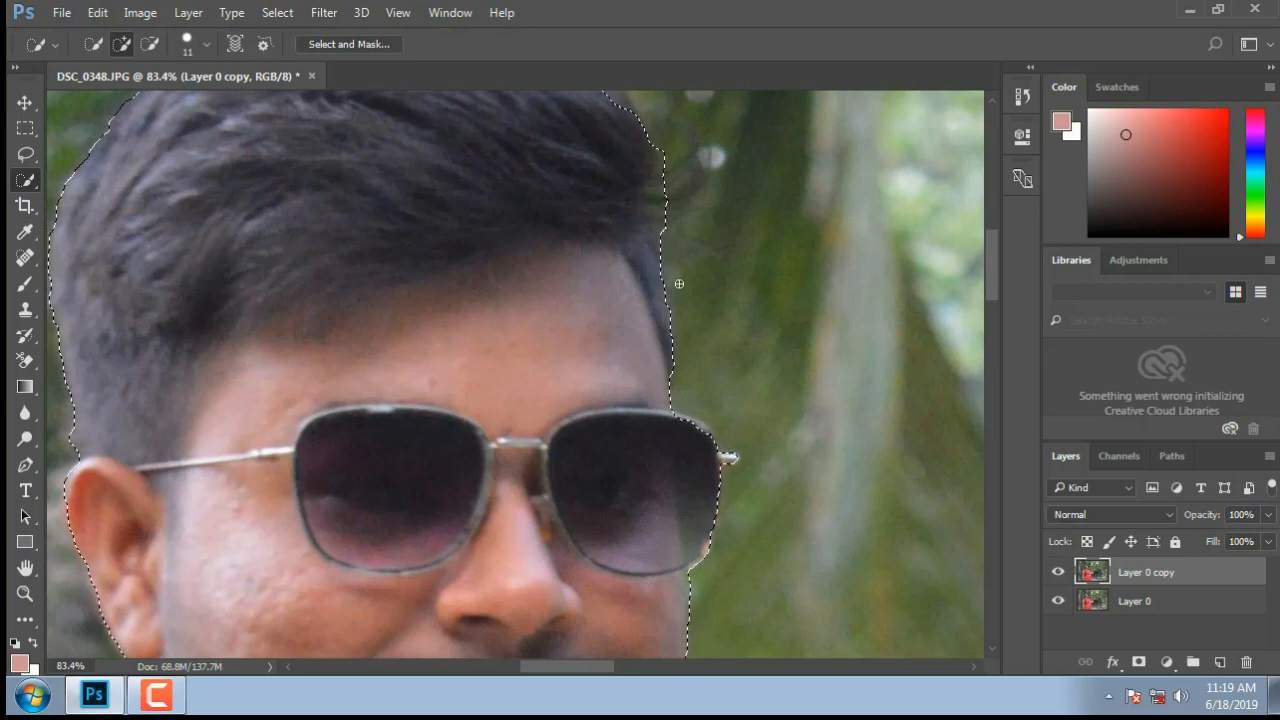
pyautogui.scroll(1, 686, 232)
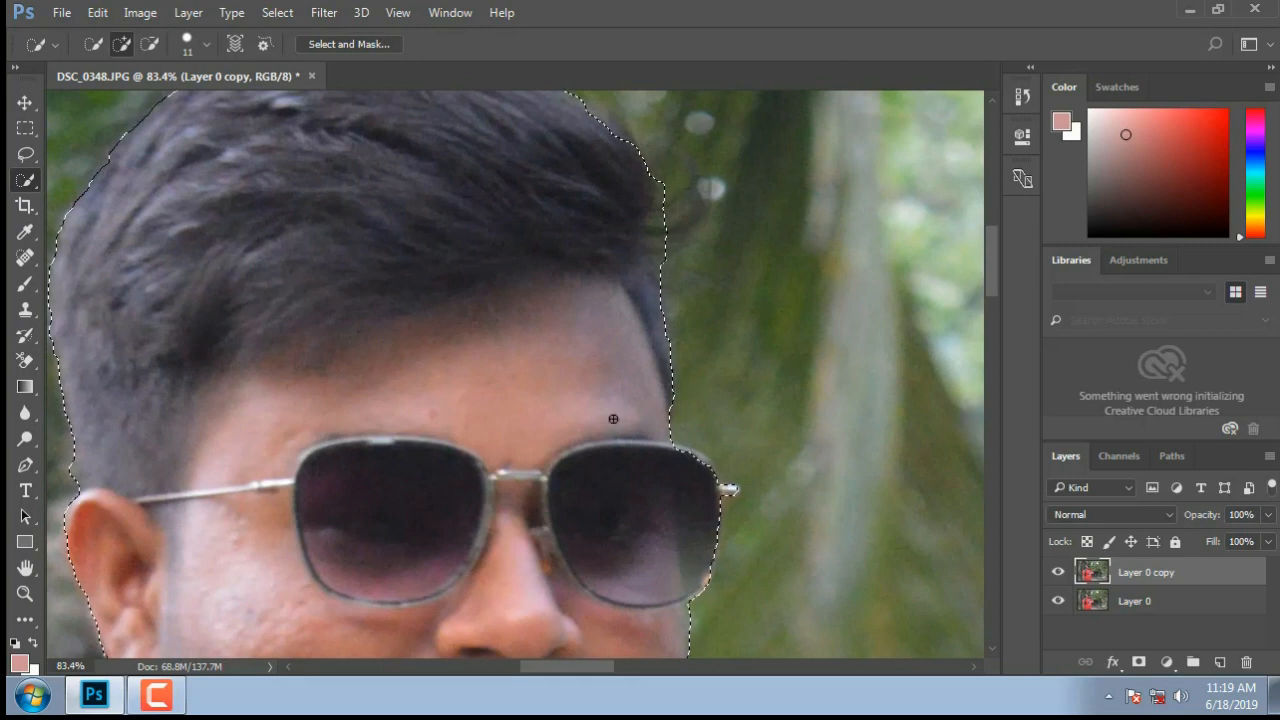
pyautogui.scroll(6, 613, 419)
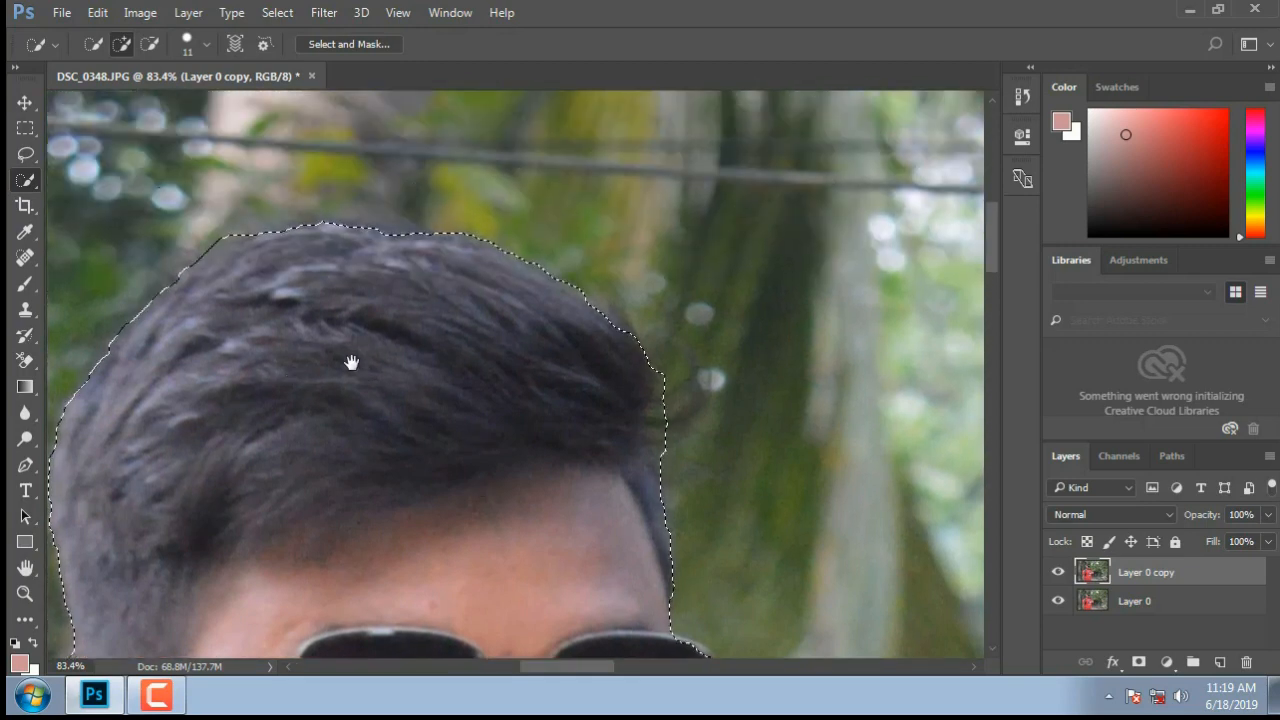
pyautogui.scroll(-15, 351, 362)
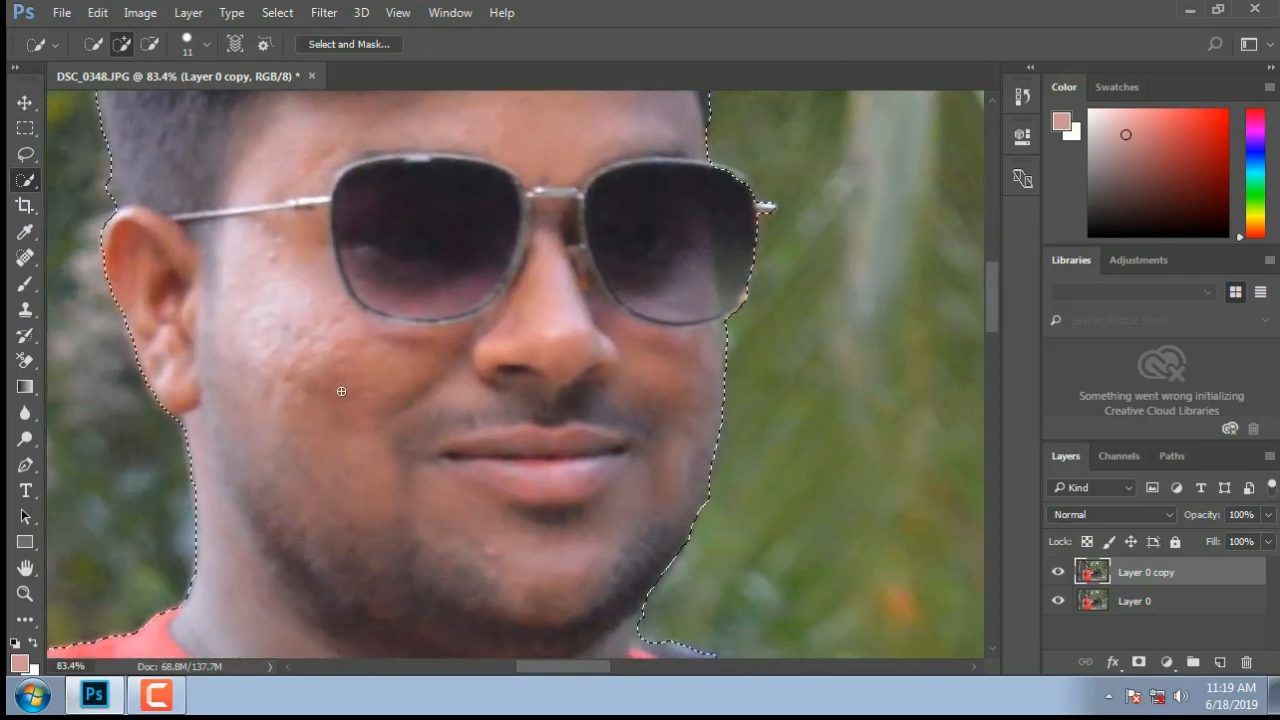
pyautogui.scroll(-10, 341, 391)
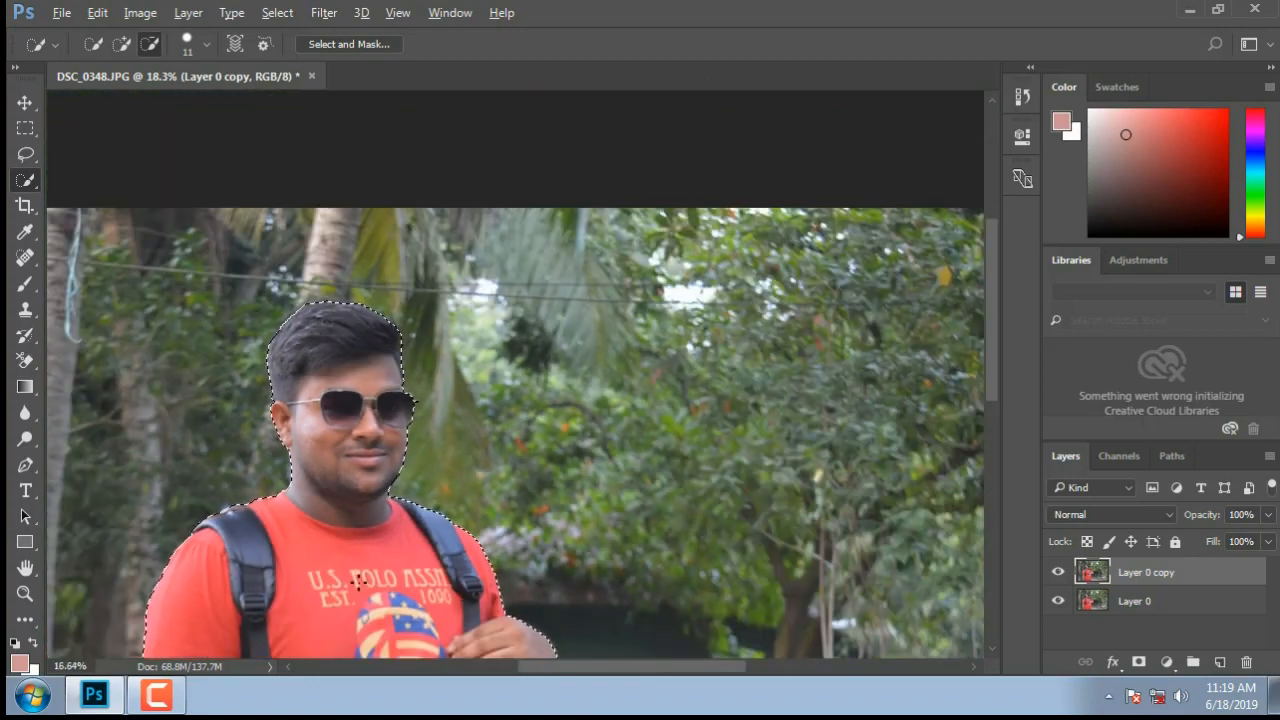
pyautogui.scroll(-3, 357, 583)
pyautogui.scroll(7, 392, 484)
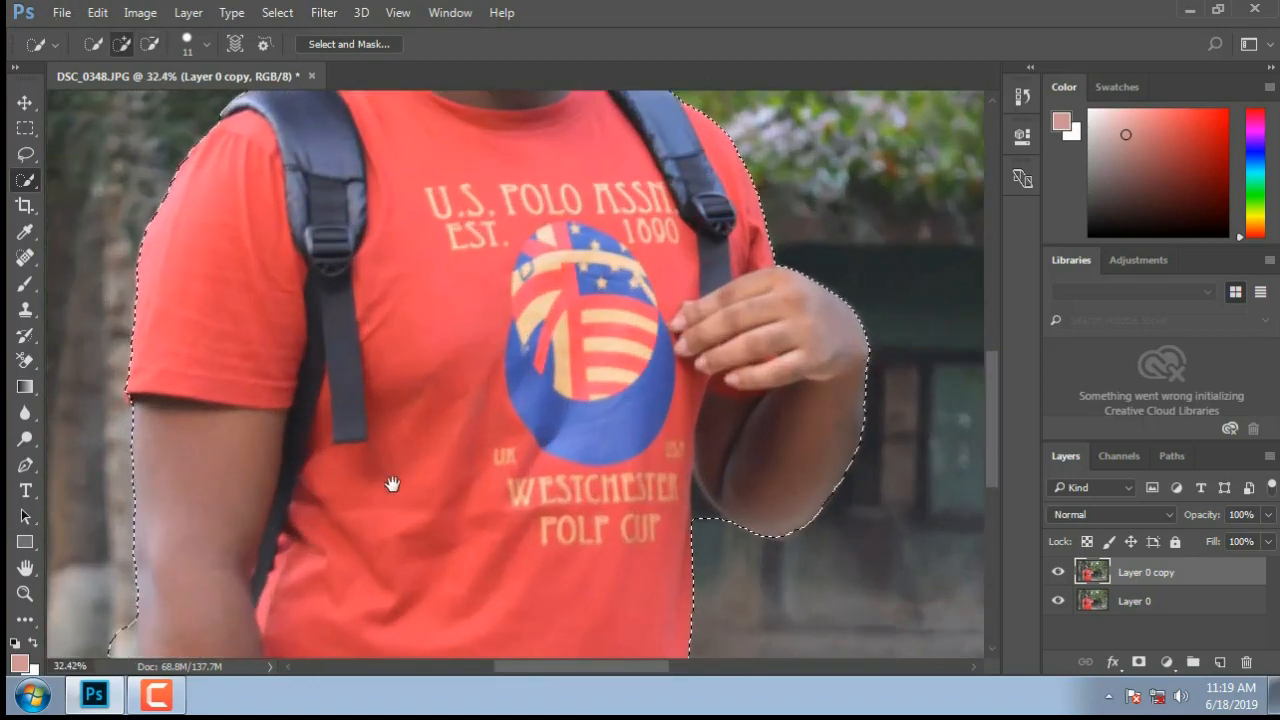
pyautogui.moveTo(392, 484); pyautogui.dragTo(411, 337)
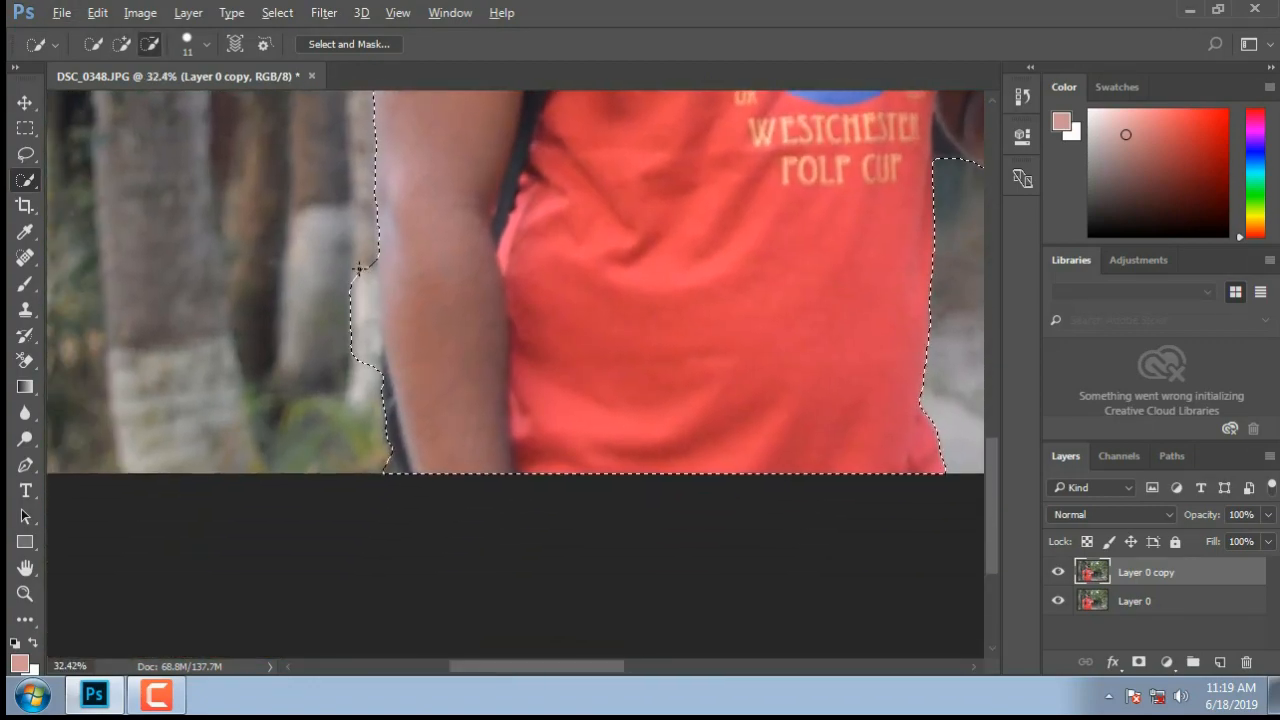
pyautogui.moveTo(359, 268)
pyautogui.mouseDown()
pyautogui.moveTo(371, 368)
pyautogui.moveTo(354, 271)
pyautogui.moveTo(352, 293)
pyautogui.moveTo(353, 255)
pyautogui.moveTo(373, 256)
pyautogui.mouseUp()
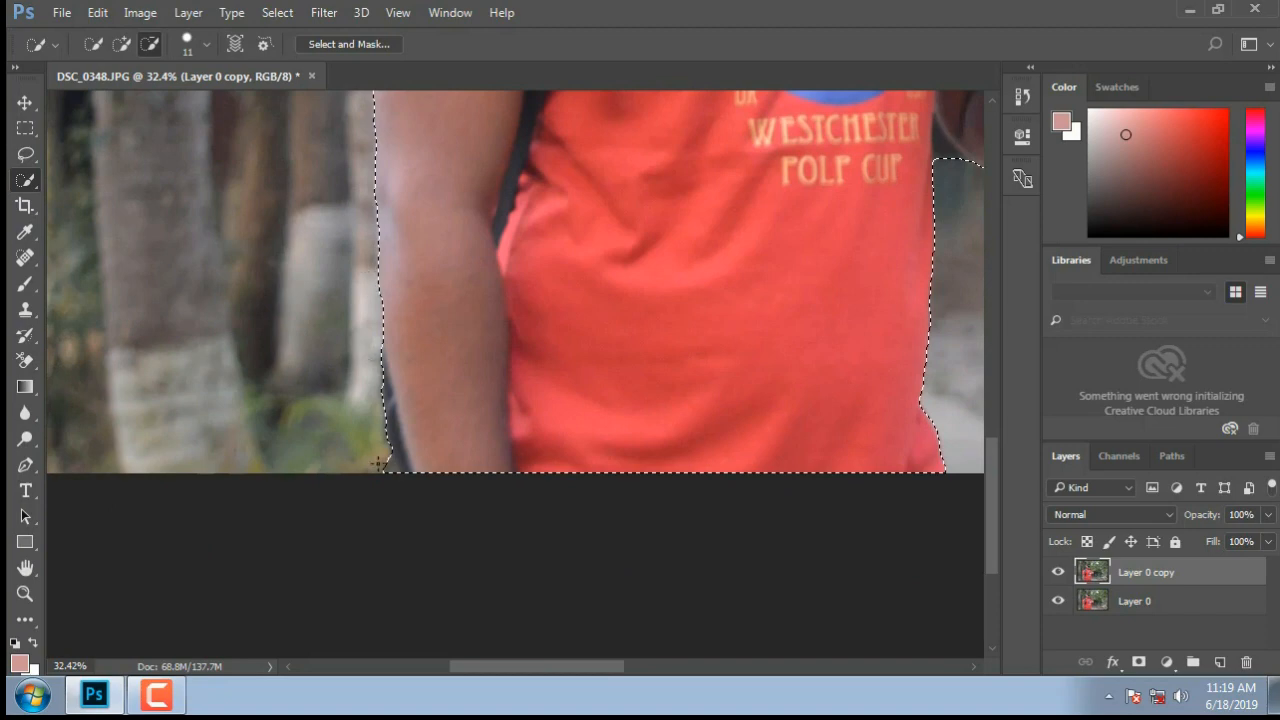
pyautogui.moveTo(378, 464); pyautogui.dragTo(389, 471)
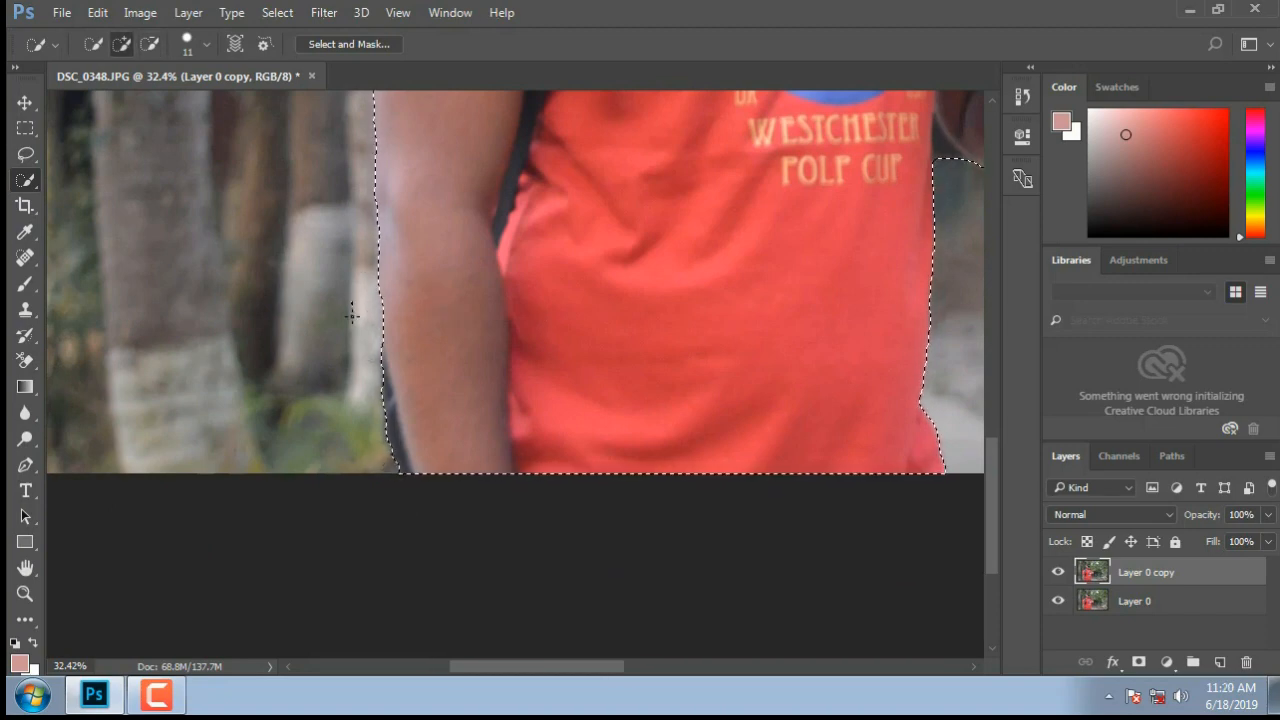
# Close the browser window that popped up and subtract the background gap between the bent elbow and the shirt from the selection.
pyautogui.keyDown('alt'); pyautogui.scroll(-2, 727, 289); pyautogui.keyUp('alt')
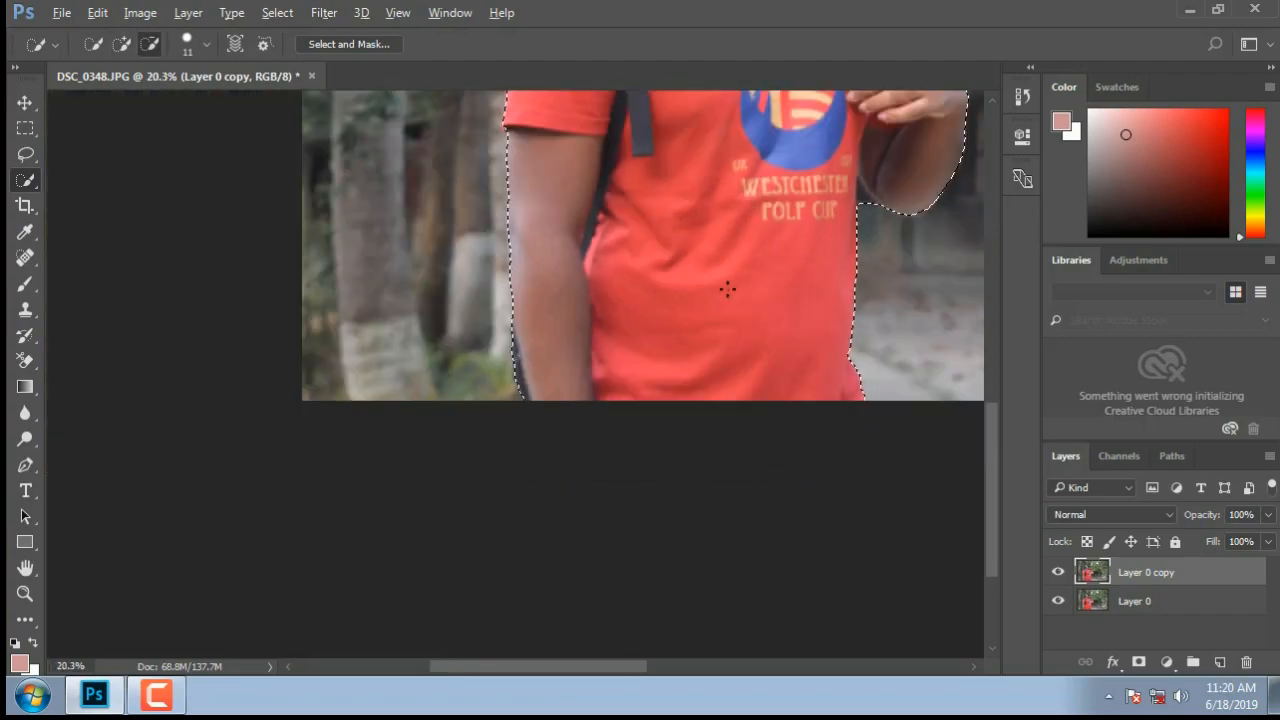
pyautogui.keyDown('alt'); pyautogui.scroll(-3, 727, 289); pyautogui.keyUp('alt')
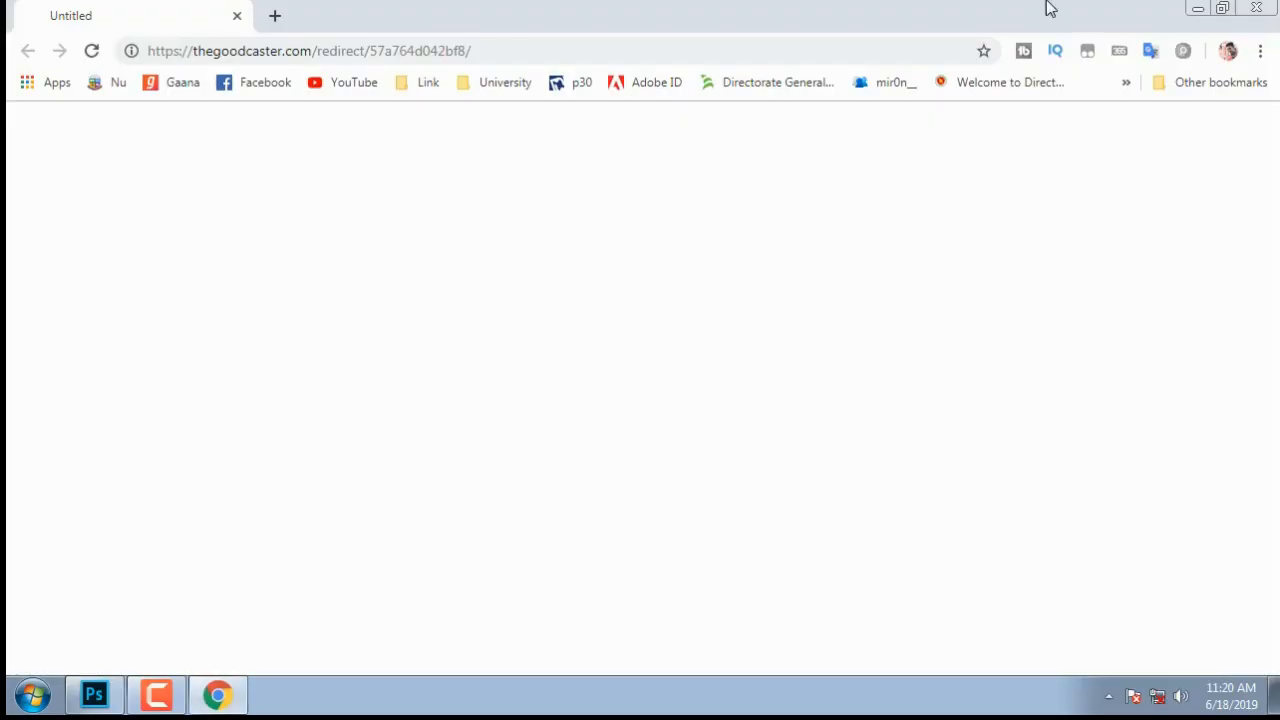
pyautogui.click(1256, 8)
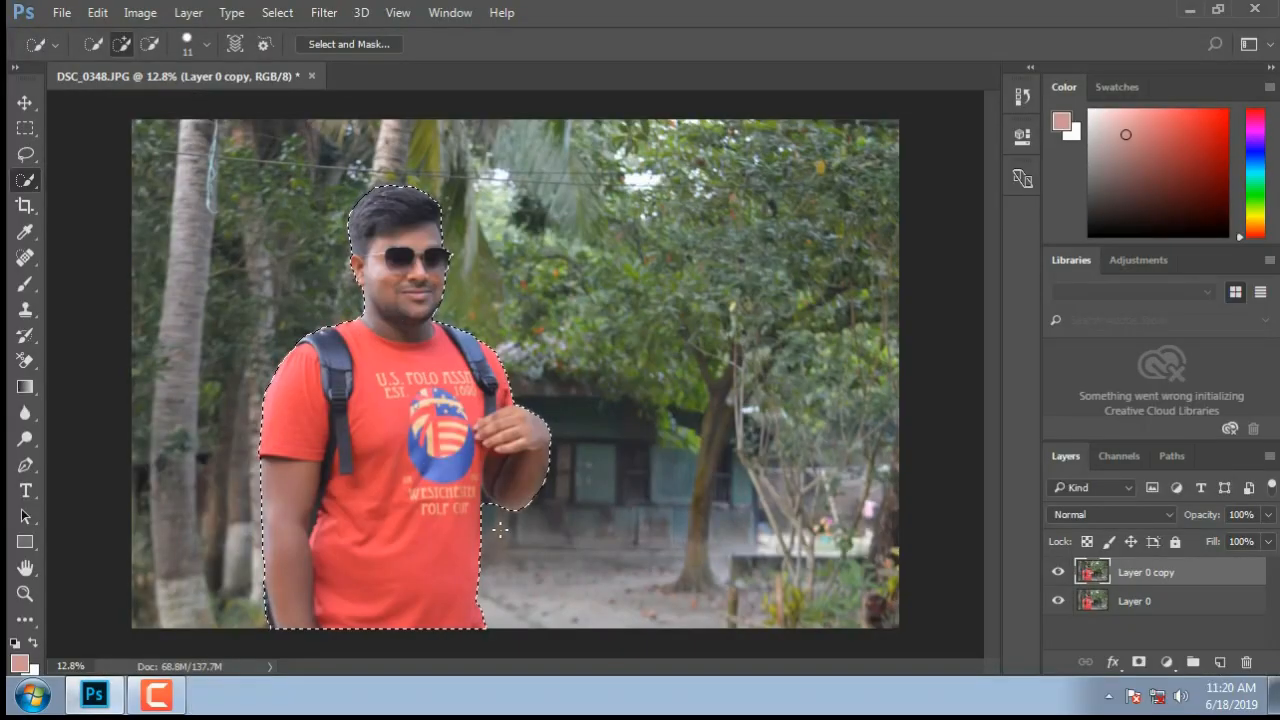
pyautogui.keyDown('alt'); pyautogui.scroll(4, 500, 530); pyautogui.keyUp('alt')
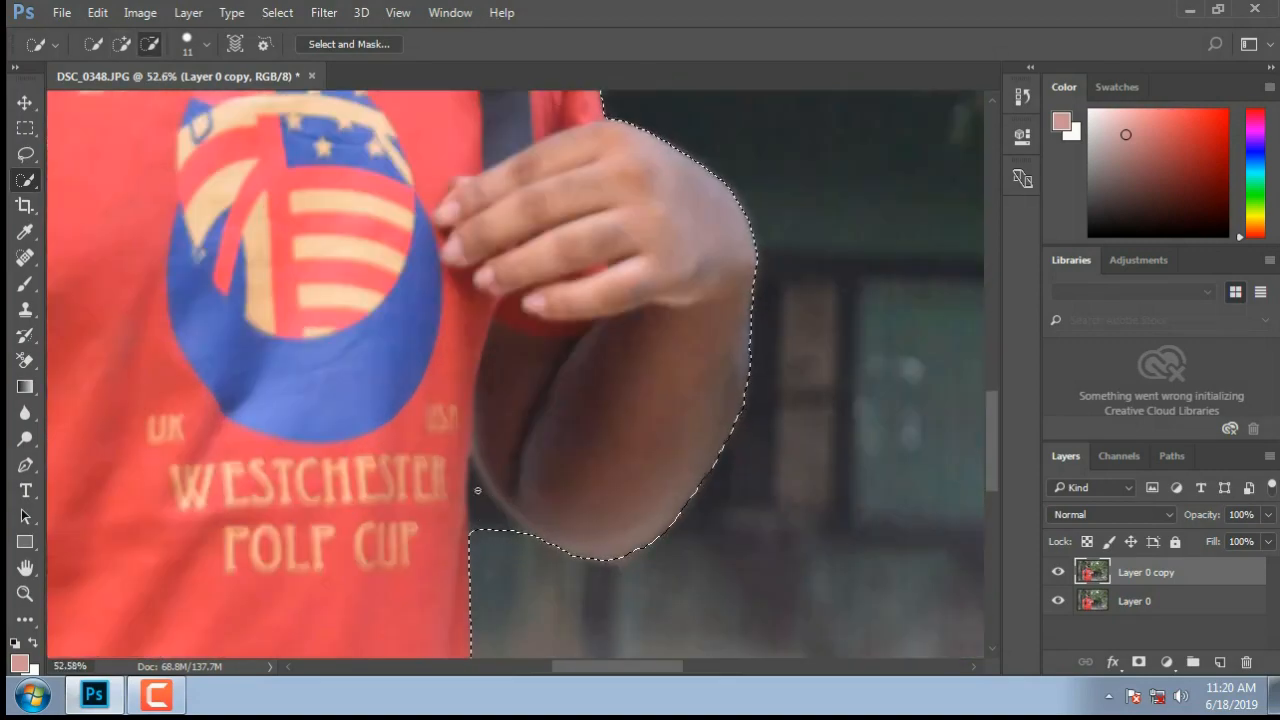
pyautogui.keyDown('alt'); pyautogui.click(477, 490); pyautogui.keyUp('alt')
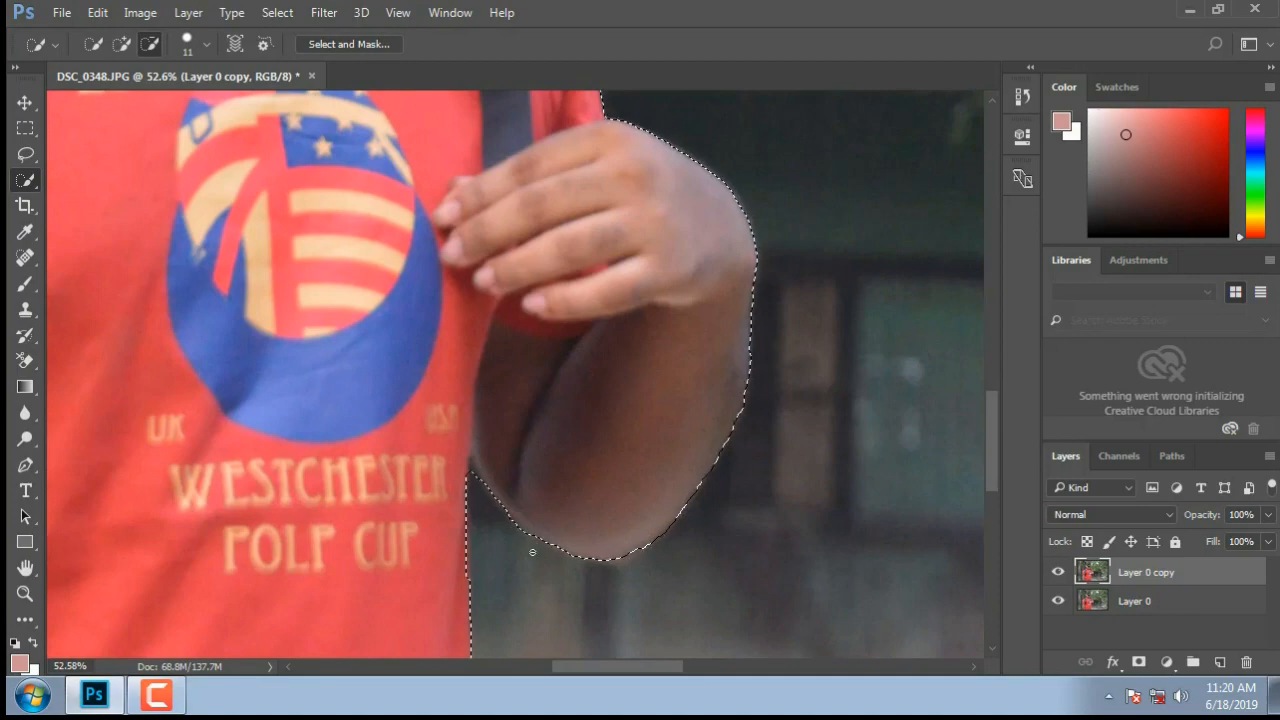
pyautogui.keyDown('alt'); pyautogui.scroll(-3, 297, 412); pyautogui.keyUp('alt')
pyautogui.keyDown('alt'); pyautogui.scroll(-2, 297, 412); pyautogui.keyUp('alt')
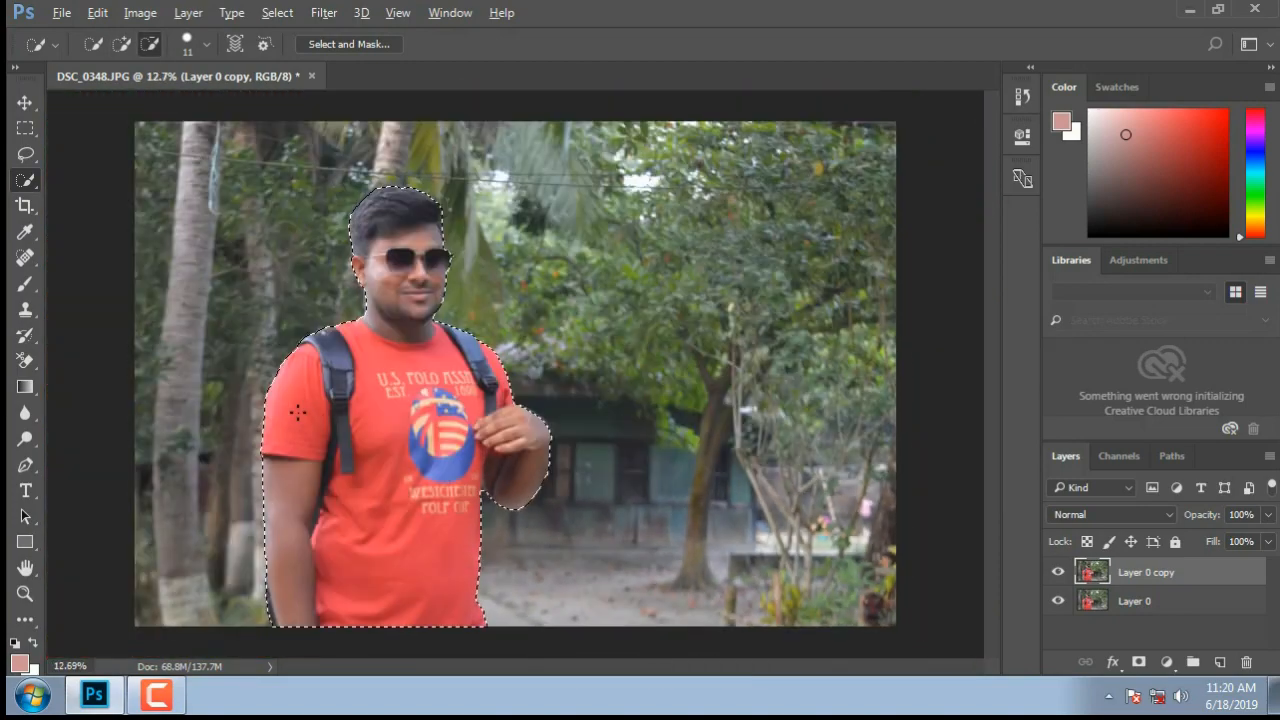
# Open the selection in Select and Mask and set Smooth to 9, Radius to 4 px and Feather to 0.7 px.
pyautogui.rightClick(452, 420)
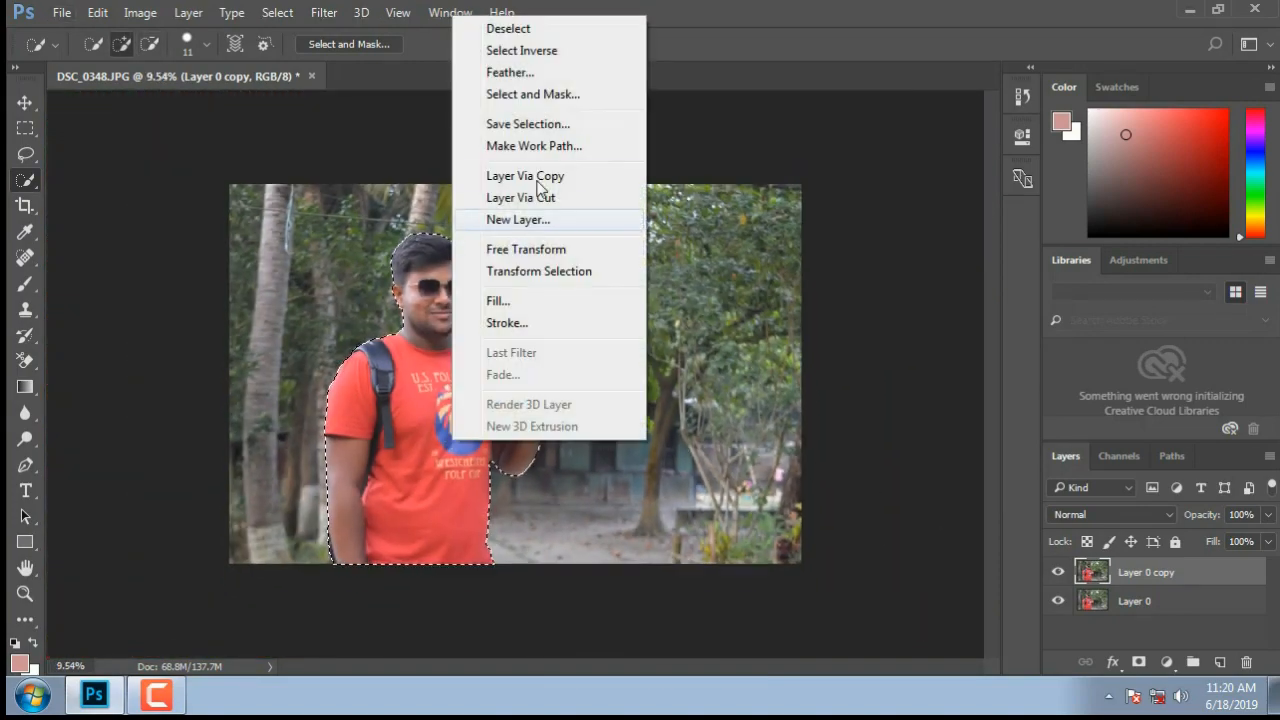
pyautogui.click(543, 98)
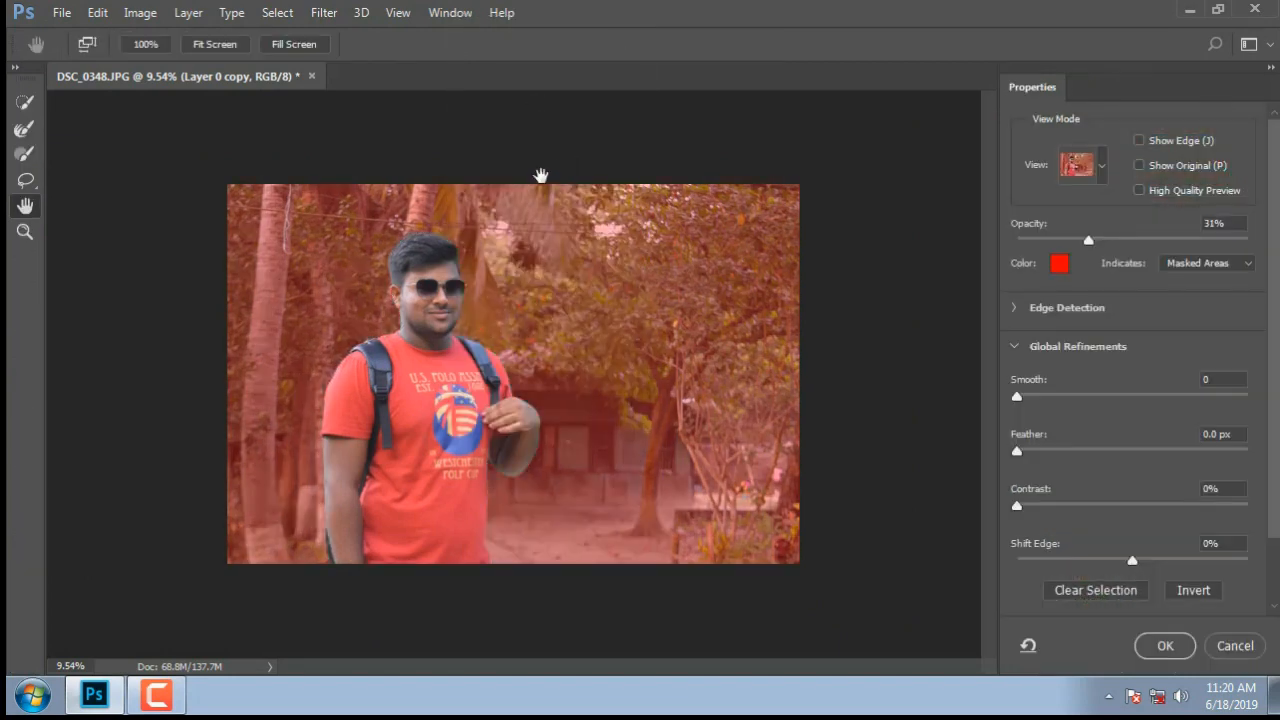
pyautogui.scroll(10, 414, 270)
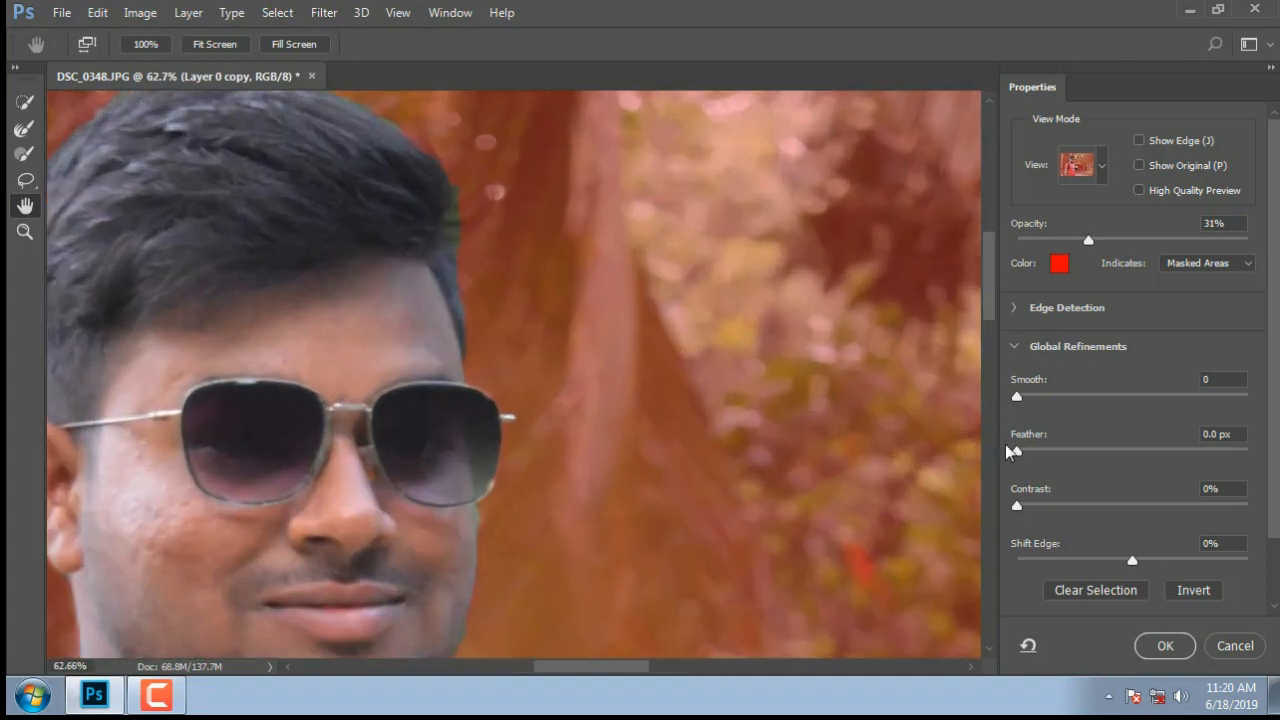
pyautogui.click(1038, 398)
pyautogui.click(1028, 310)
pyautogui.moveTo(1021, 359); pyautogui.dragTo(1067, 362)
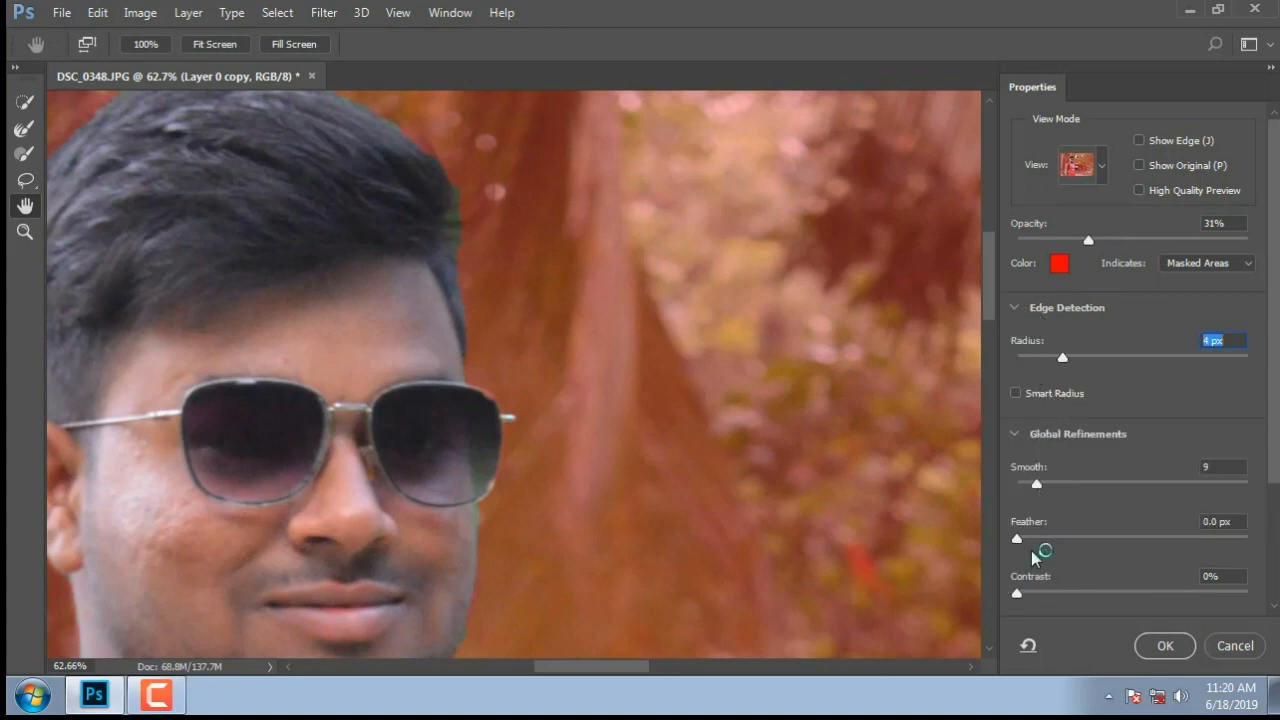
pyautogui.moveTo(1018, 538); pyautogui.dragTo(1033, 555)
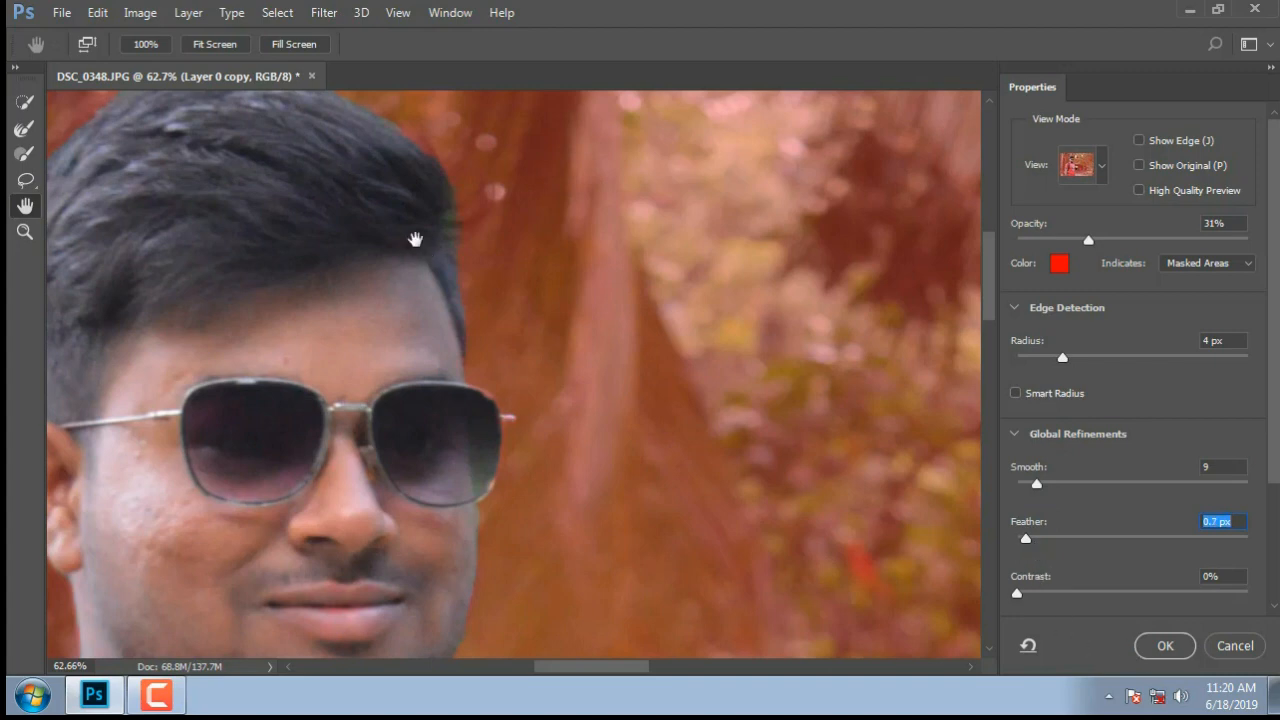
# Refine the front edge of the hair with the Refine Edge Brush and set Feather to 1.5 px.
pyautogui.click(25, 128)
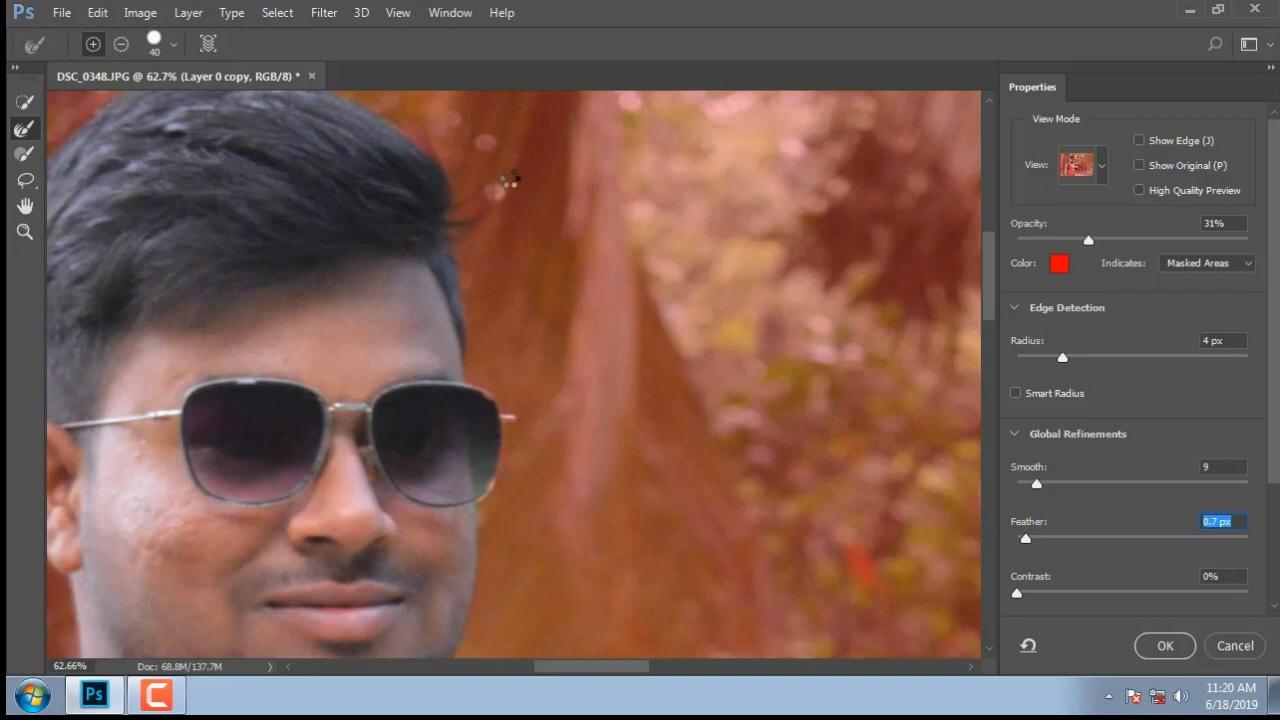
pyautogui.press('Up')
pyautogui.press('Up')
pyautogui.press('Up')
pyautogui.press('Up')
pyautogui.press('Up')
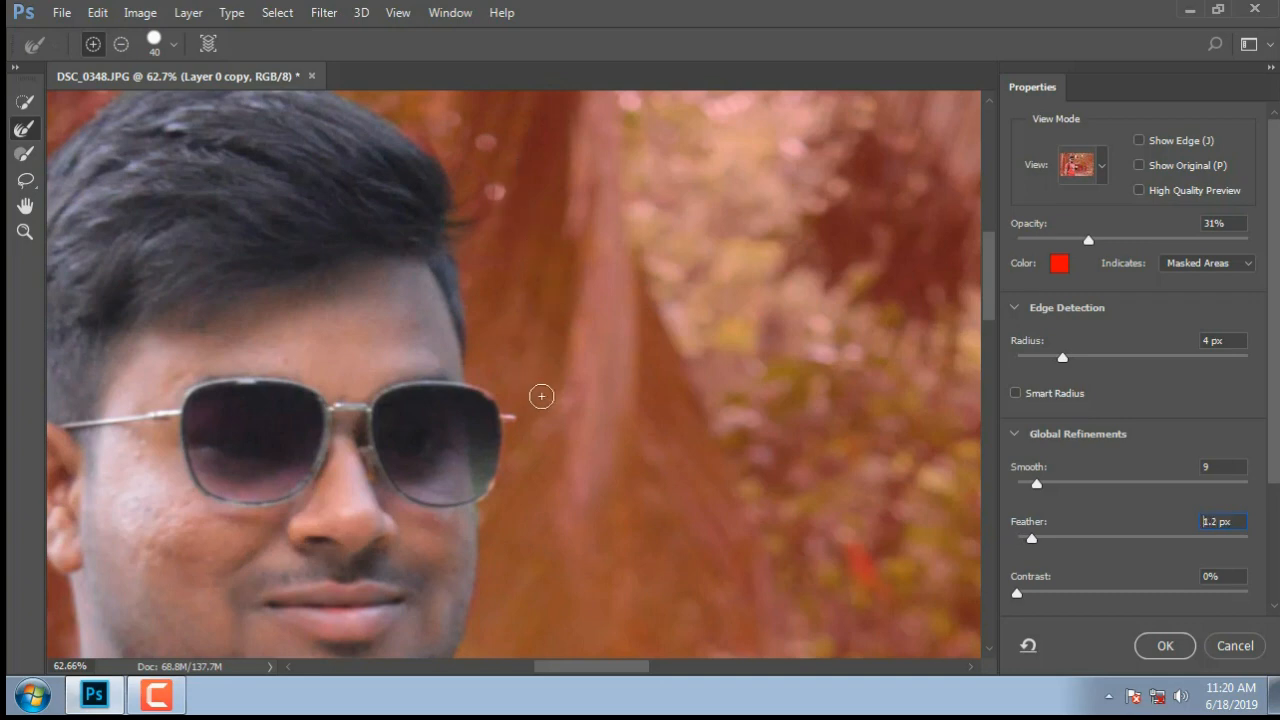
pyautogui.press('Up')
pyautogui.press('Up')
pyautogui.press('Down')
pyautogui.press('Down')
pyautogui.press('Up')
pyautogui.press('Up')
pyautogui.press('Up')
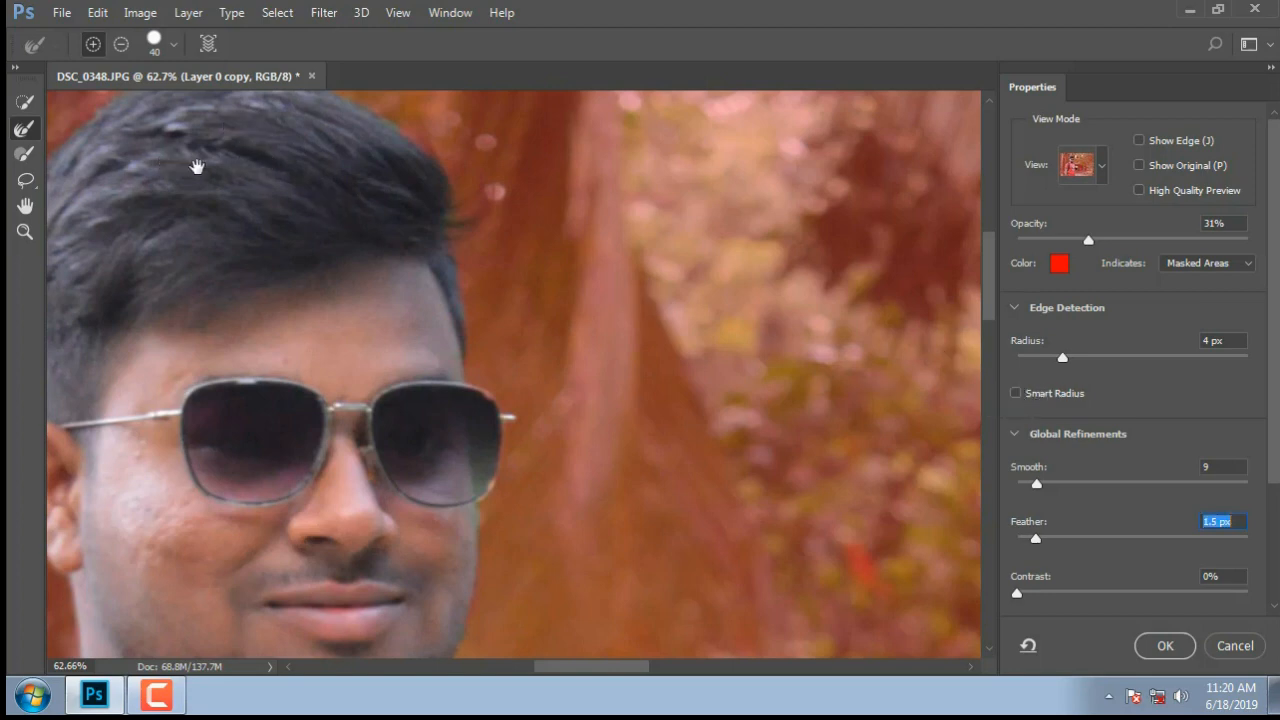
# Switch to the Brush tool for the hair outline and close the browser window that popped up.
pyautogui.moveTo(206, 177); pyautogui.dragTo(437, 300)
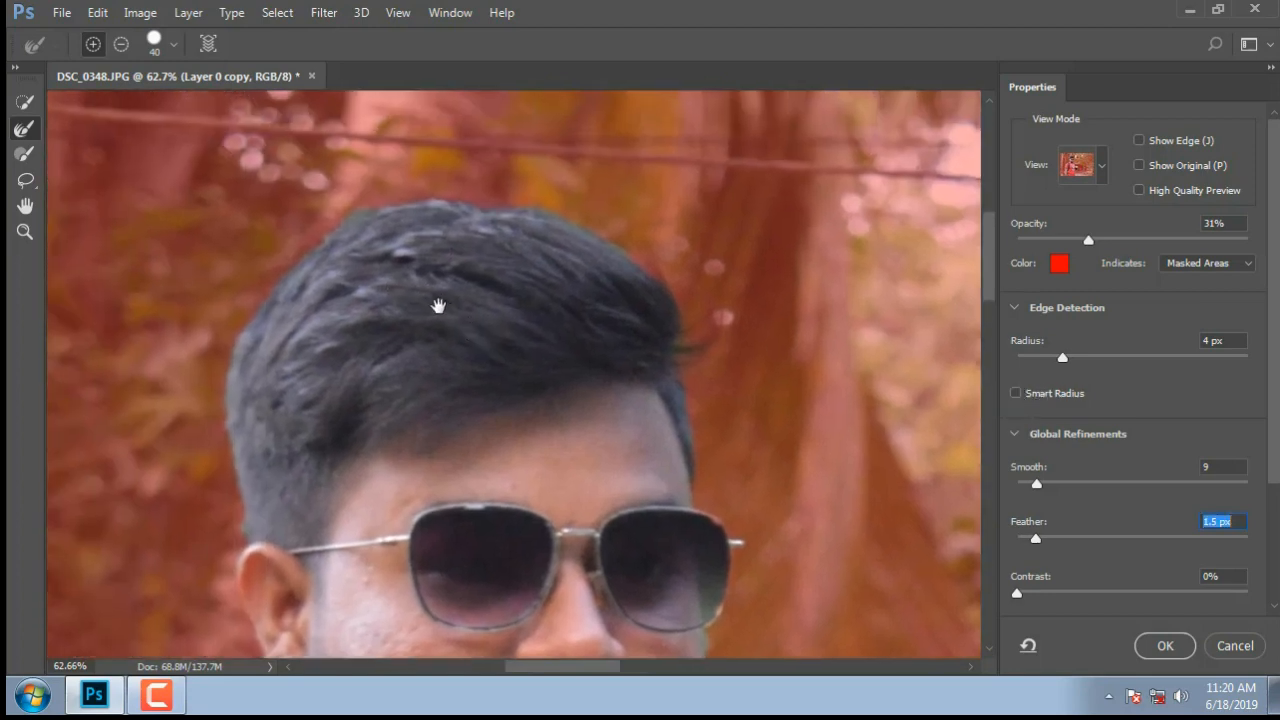
pyautogui.click(25, 153)
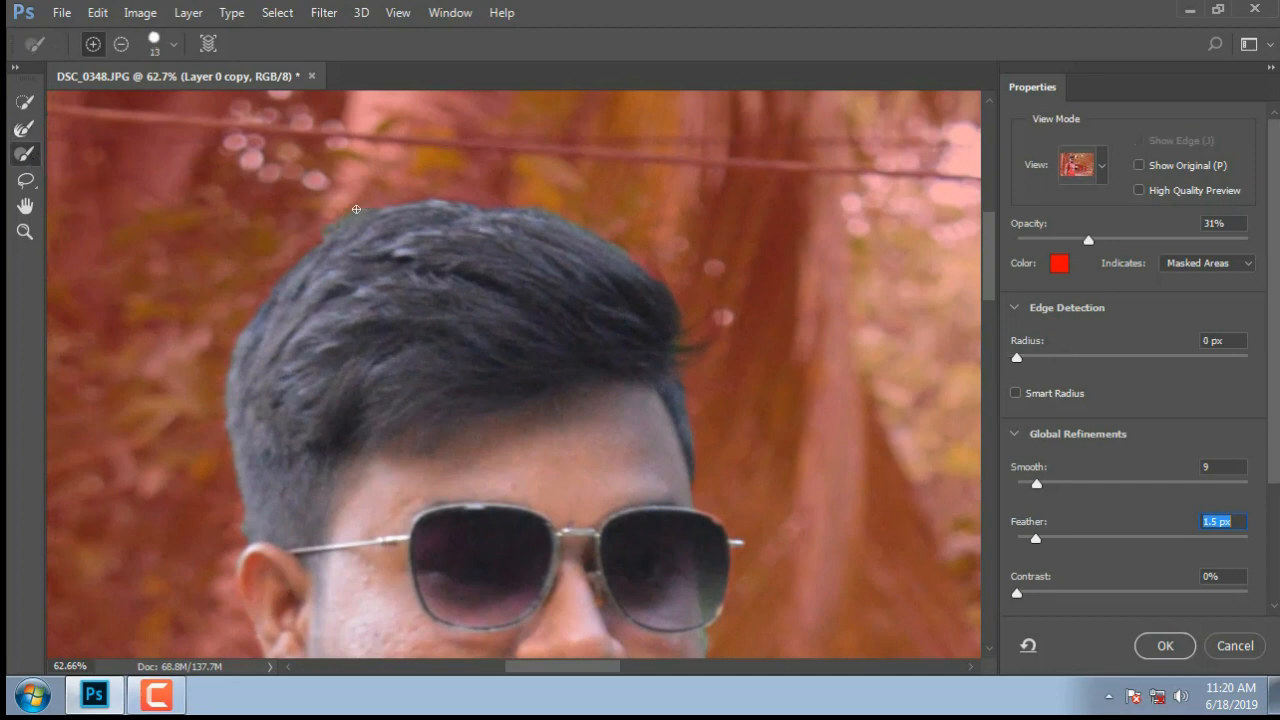
pyautogui.click(1024, 356)
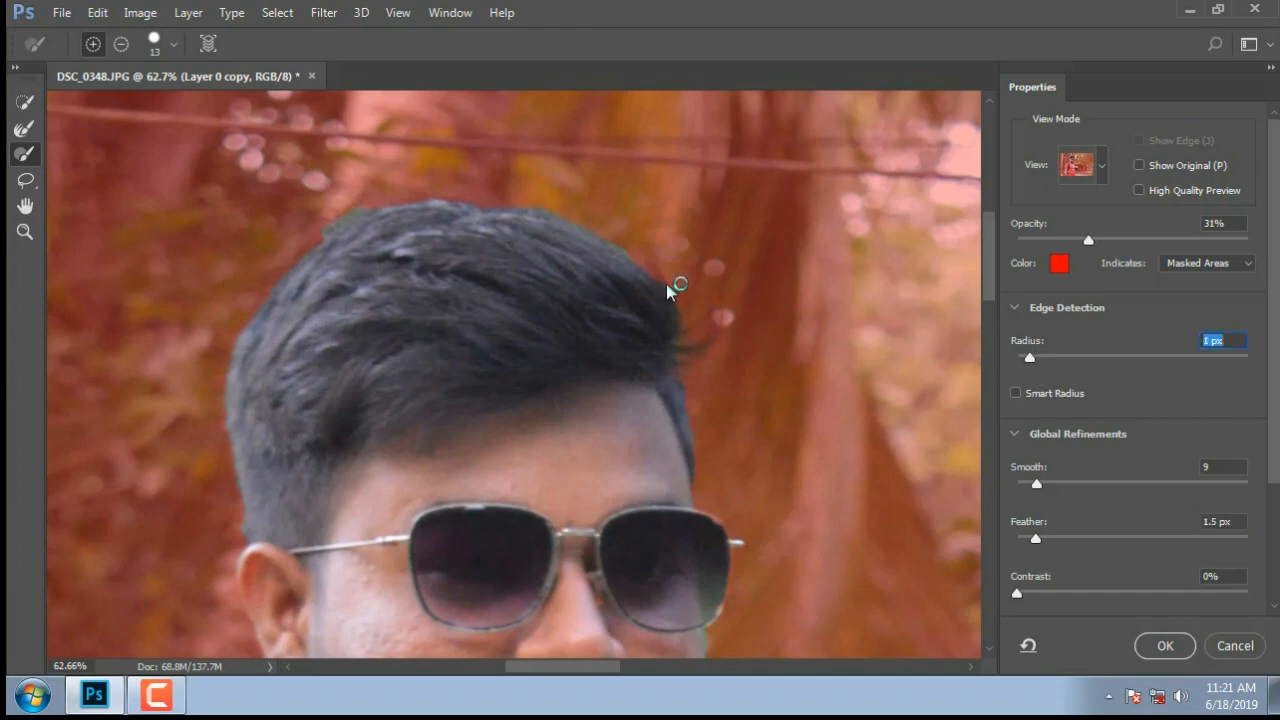
pyautogui.press('super')
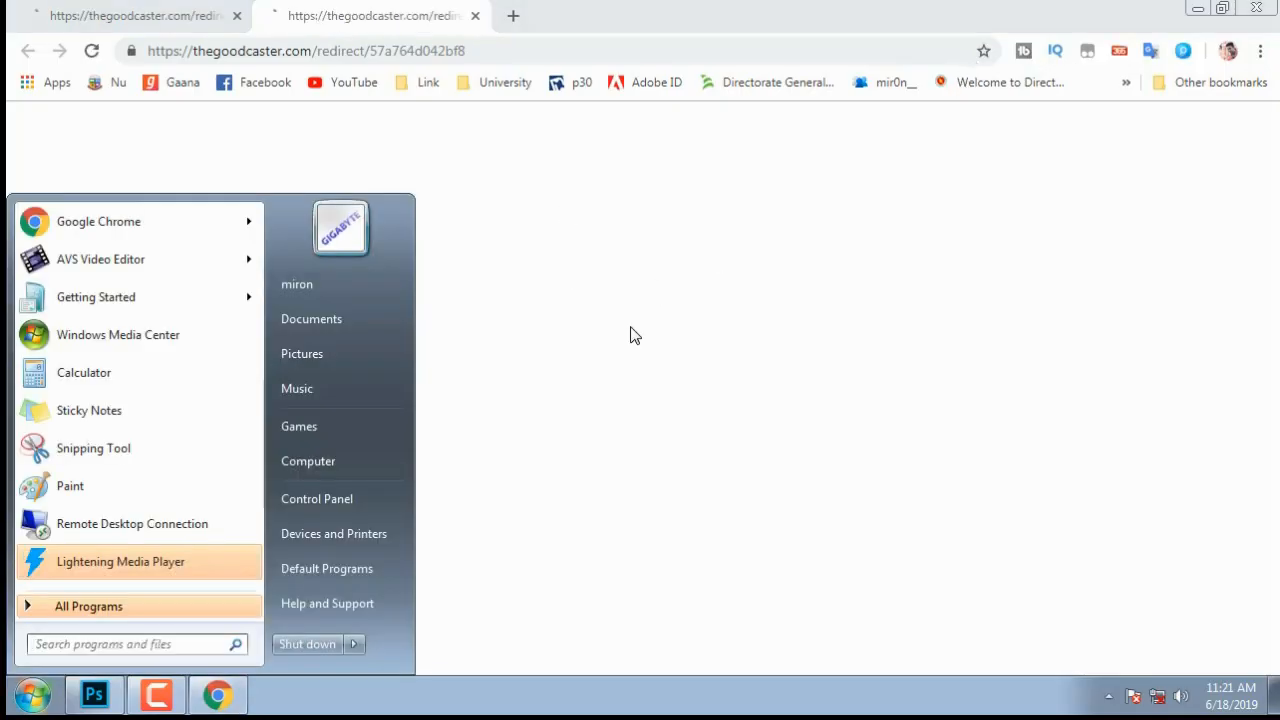
pyautogui.click(628, 341)
pyautogui.click(1268, 8)
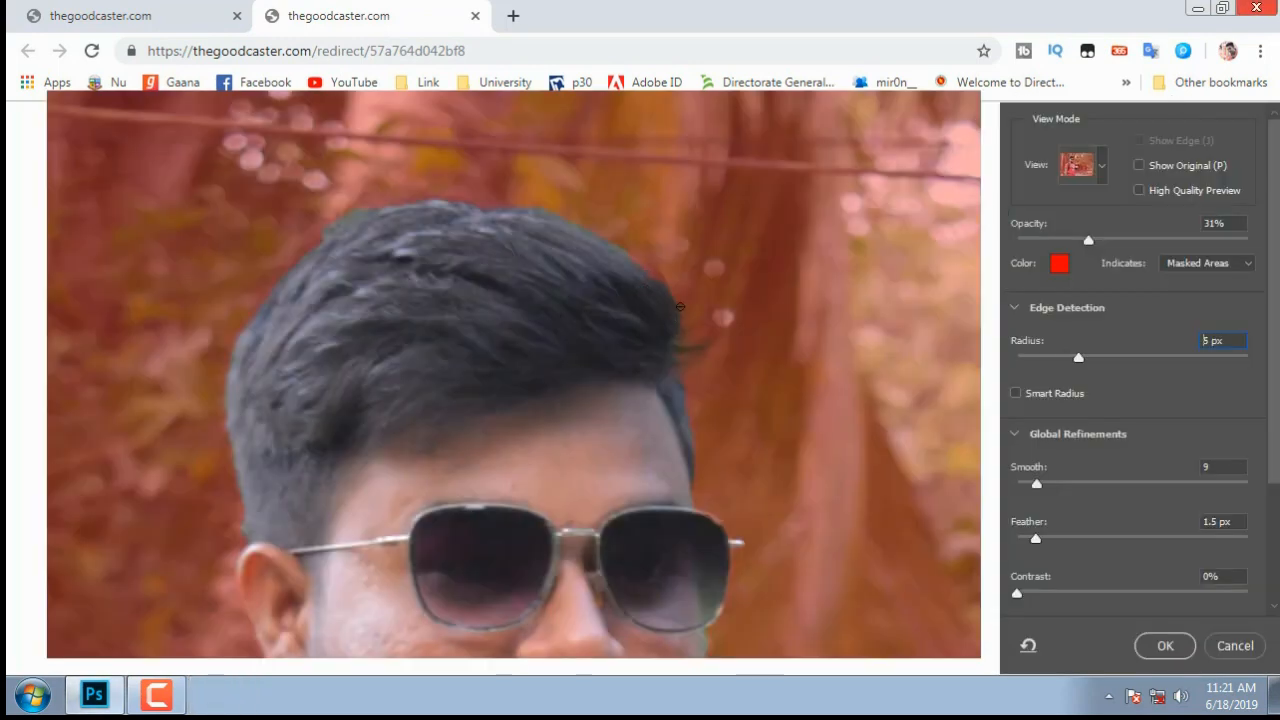
# Set the edge detection Radius to 13 px.
pyautogui.press('Up')
pyautogui.press('Up')
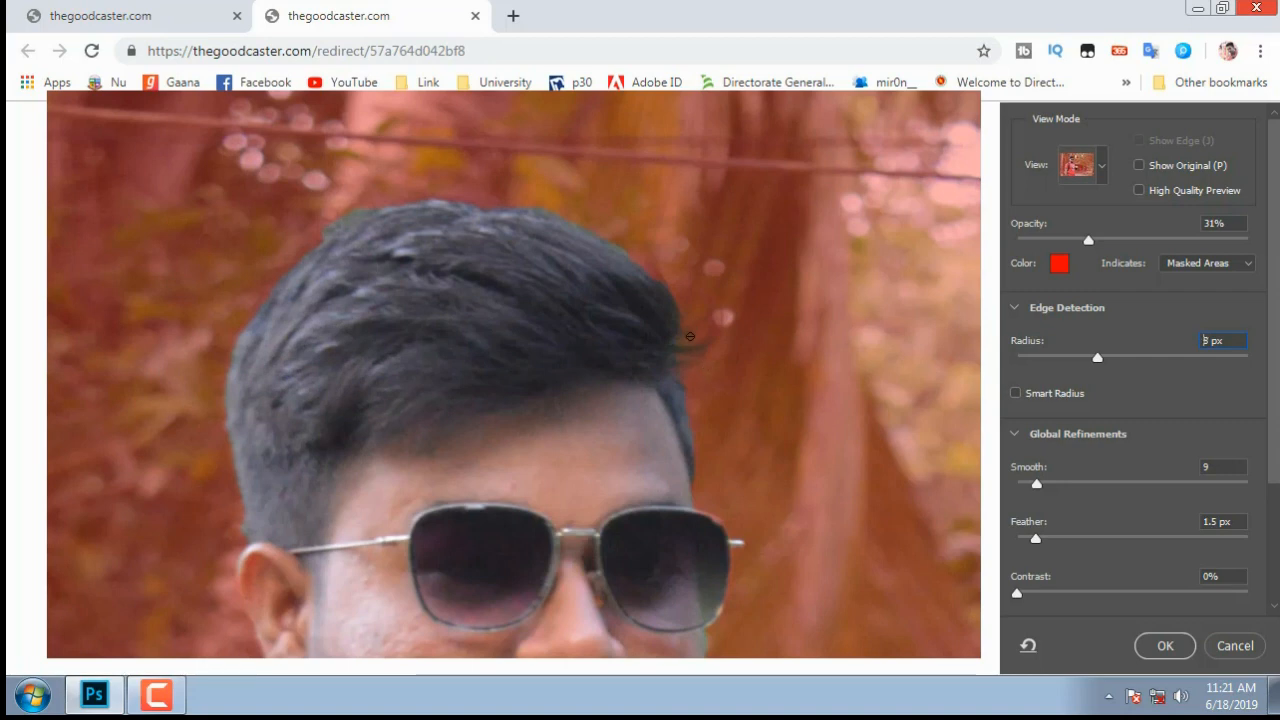
pyautogui.press('Up')
pyautogui.press('Up')
pyautogui.press('Up')
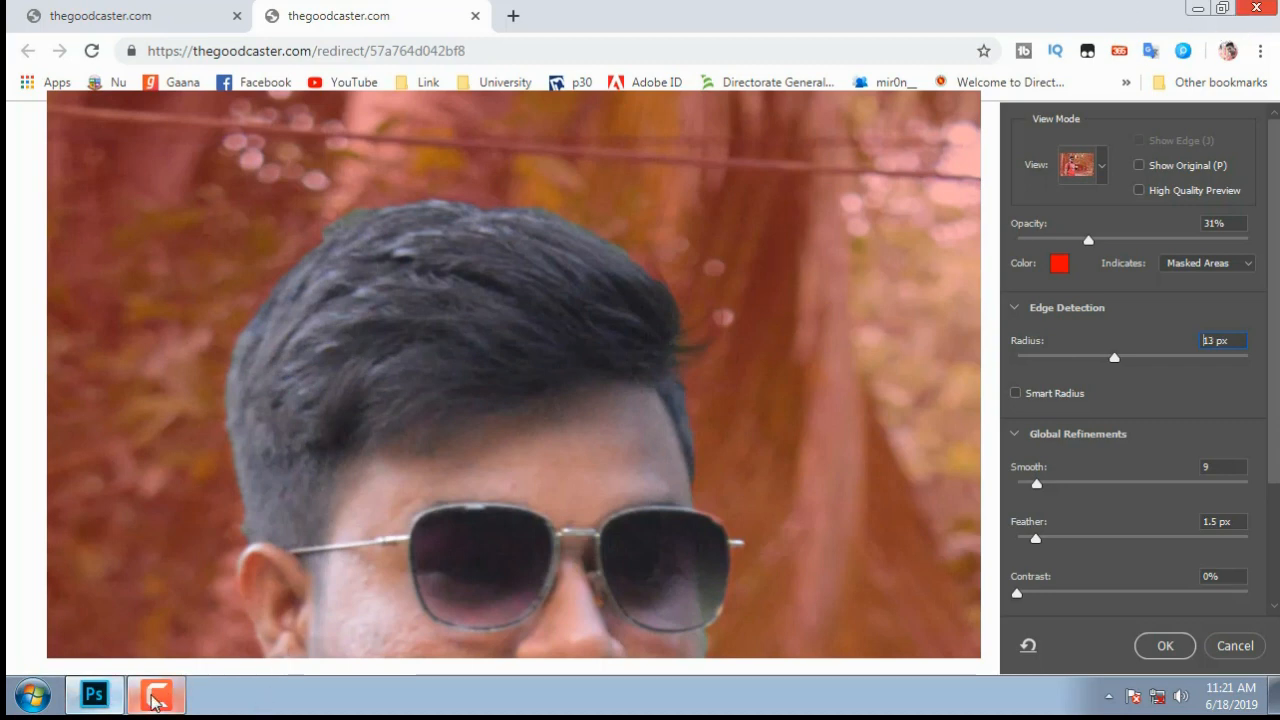
# Copy the selected man from Layer 0 copy onto a new layer.
pyautogui.press('Up')
pyautogui.click(152, 700)
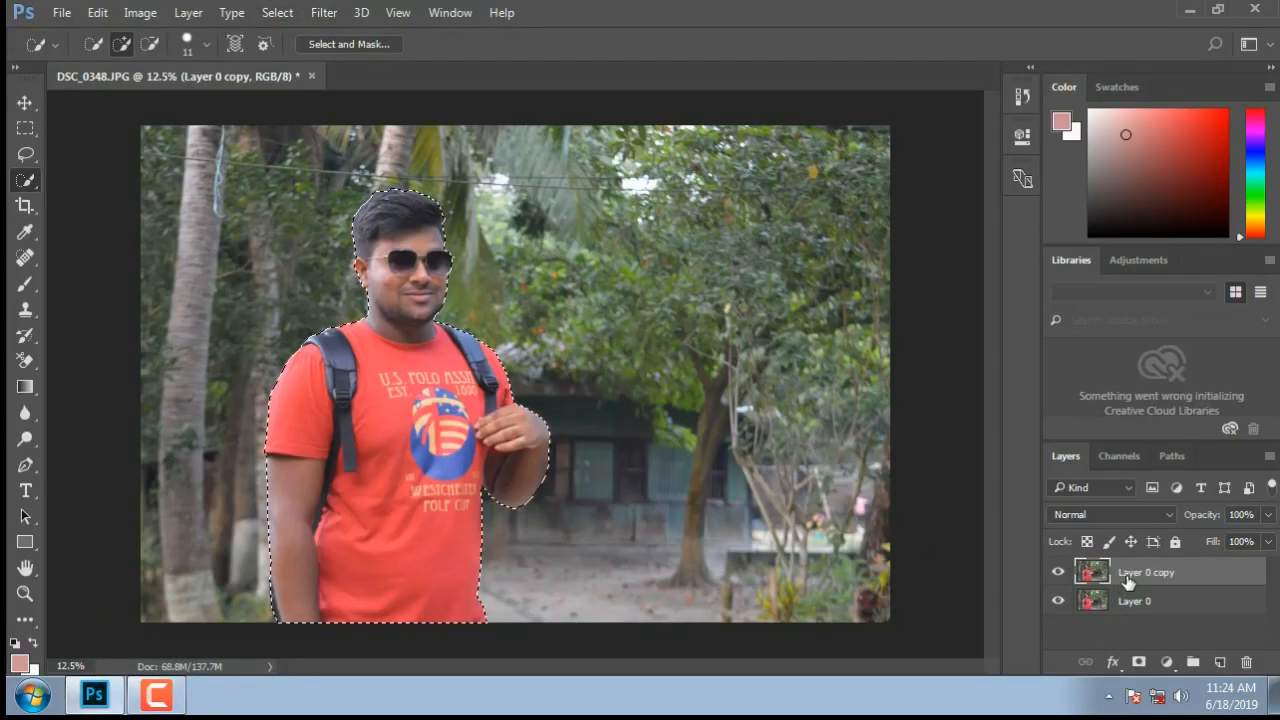
pyautogui.rightClick(442, 434)
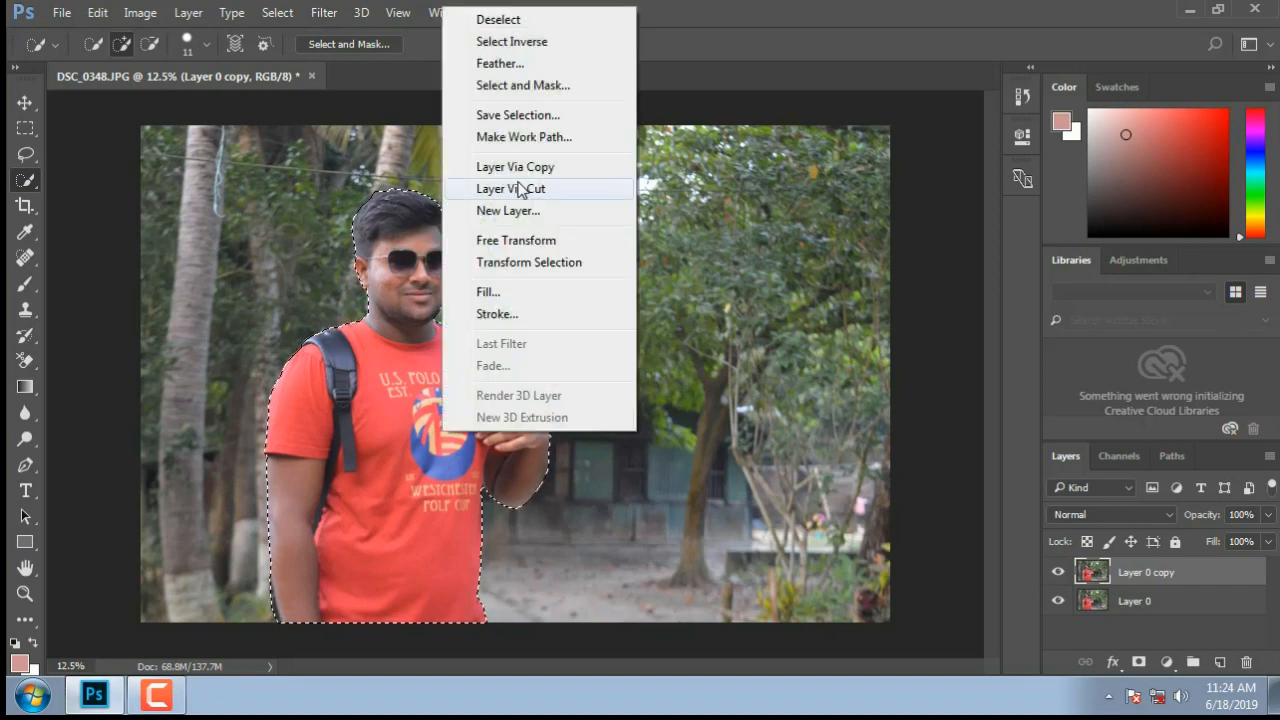
pyautogui.click(522, 172)
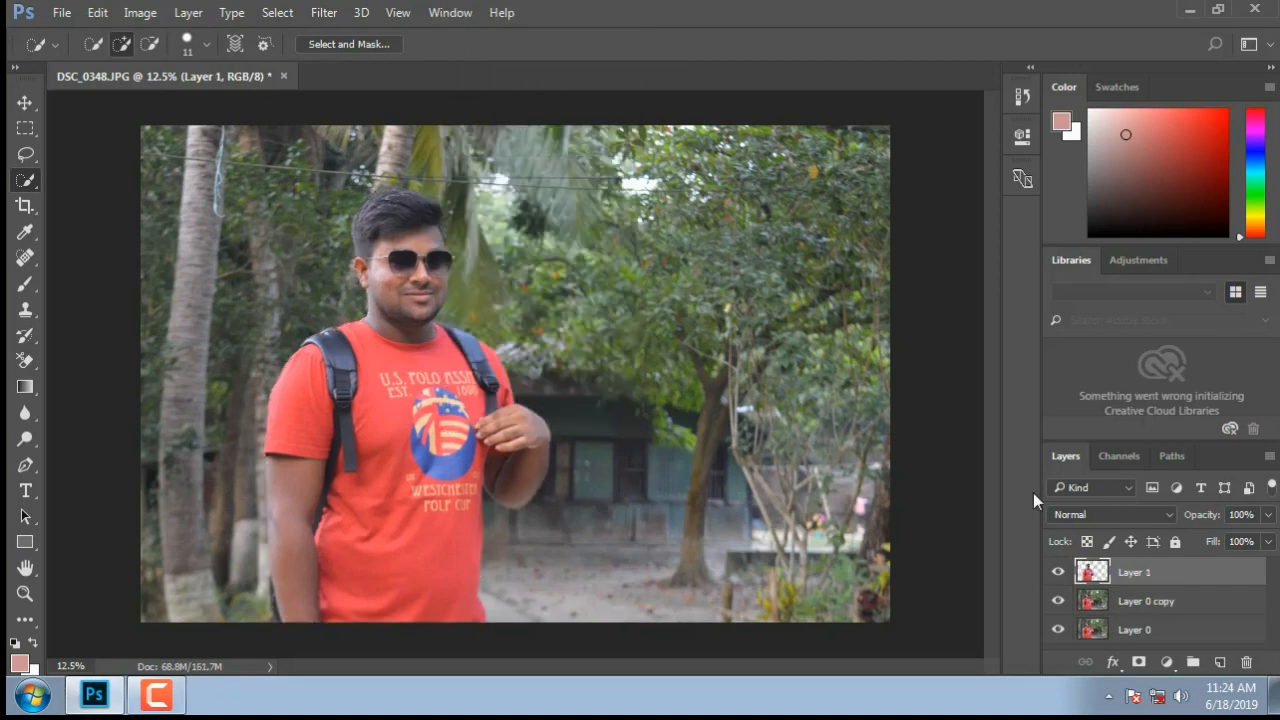
# Check the cutout on its own by hiding Layer 0 copy and Layer 0, and show them again.
pyautogui.click(1115, 605)
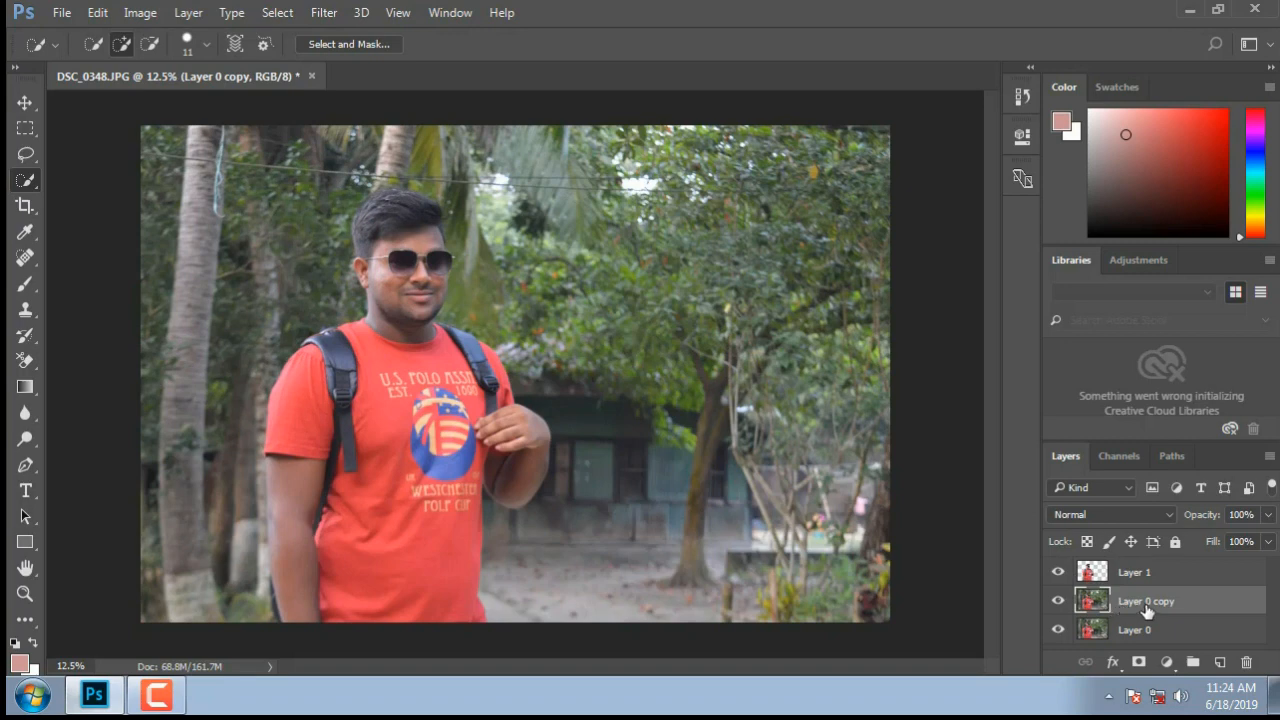
pyautogui.click(1058, 572)
pyautogui.click(1058, 601)
pyautogui.click(1120, 578)
pyautogui.click(1058, 630)
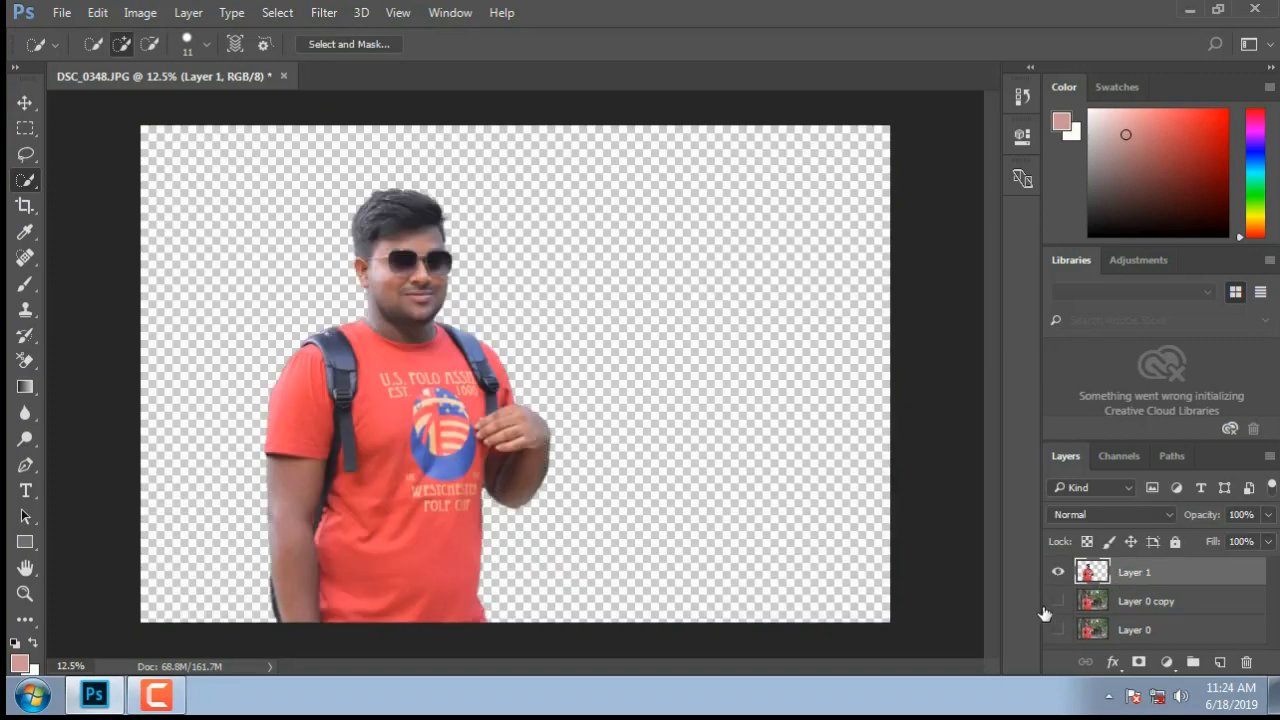
pyautogui.click(1058, 601)
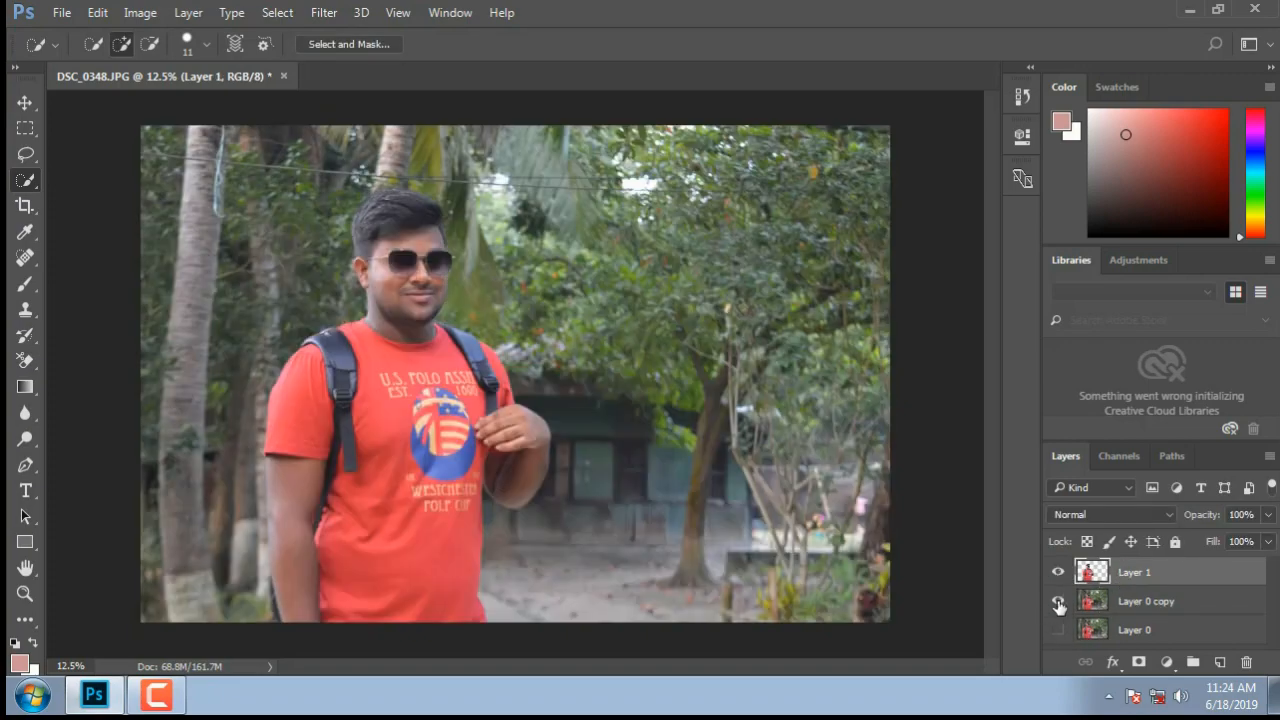
pyautogui.click(1140, 608)
pyautogui.click(1128, 580)
# Open Layer 0 copy in the Camera Raw Filter and set Exposure to +0.20 and Tint to -4.
pyautogui.click(1137, 608)
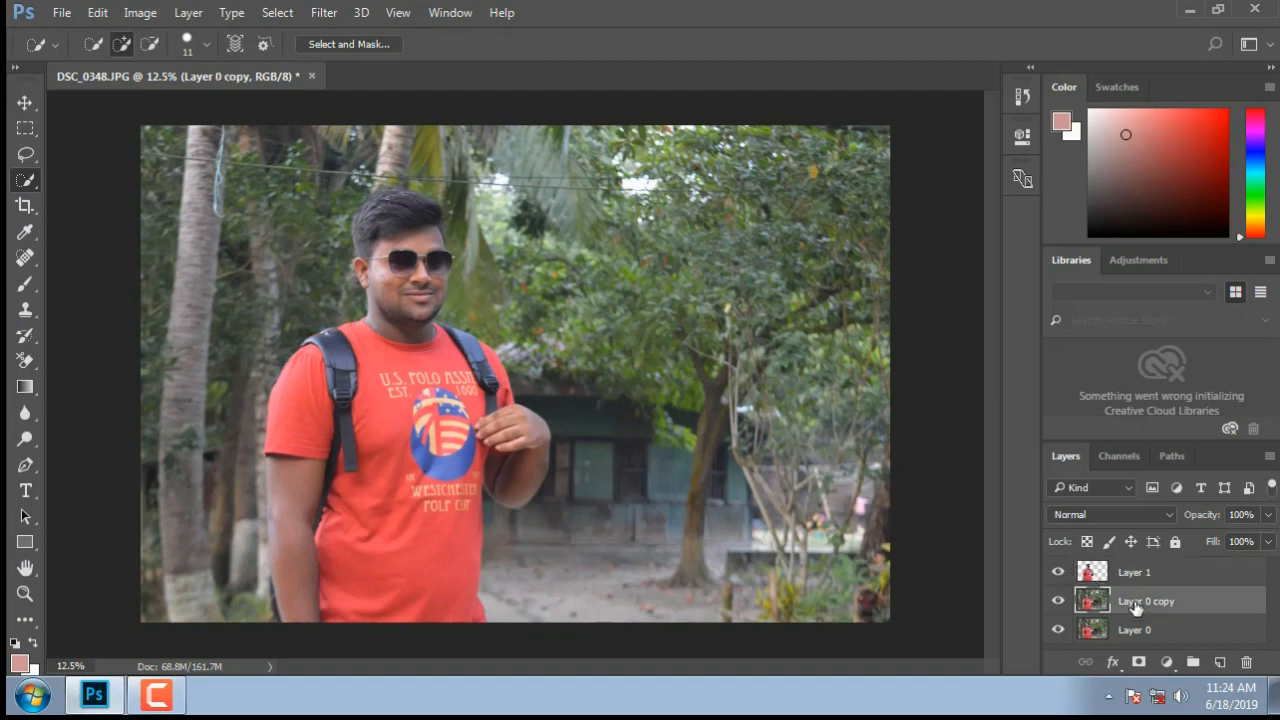
pyautogui.click(323, 13)
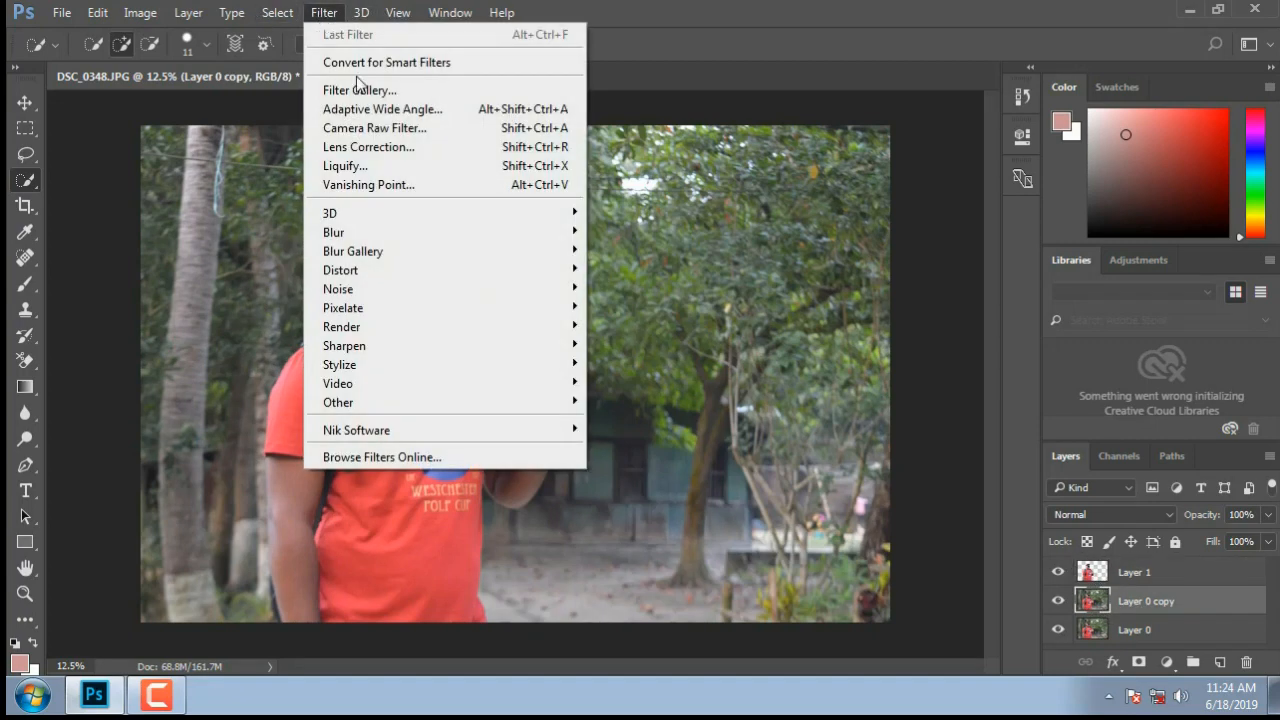
pyautogui.click(413, 131)
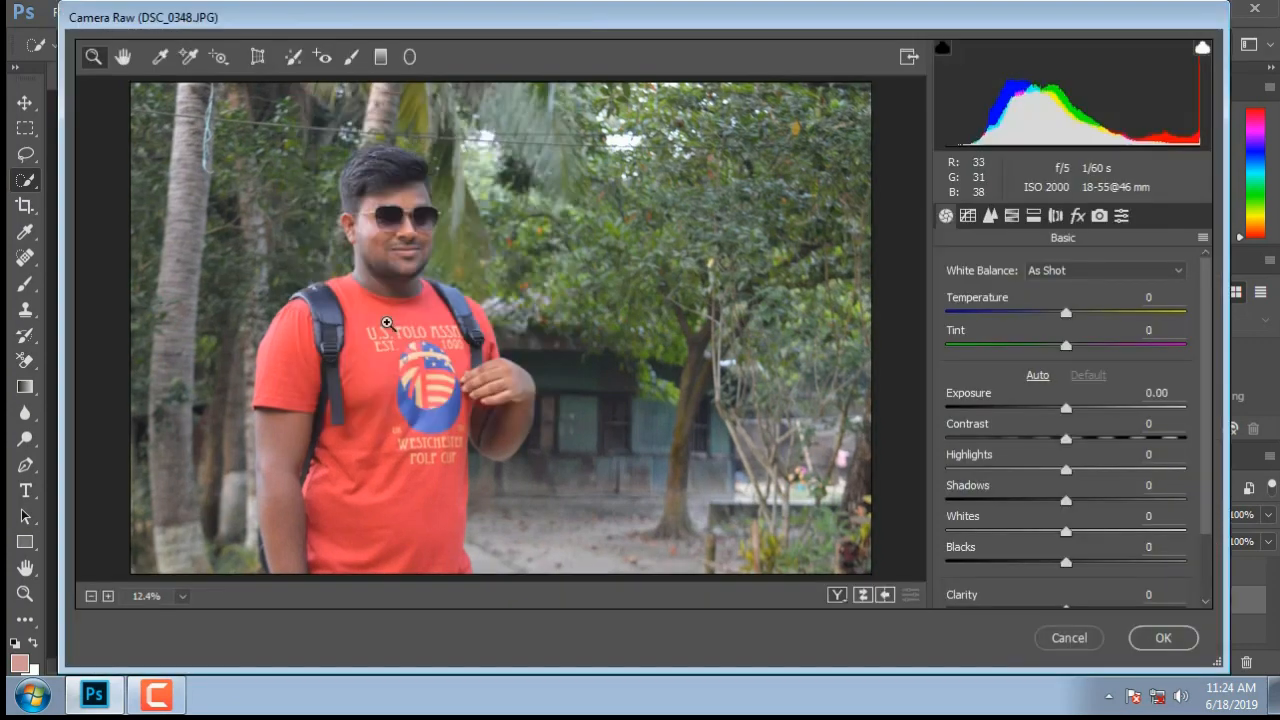
pyautogui.click(175, 697)
pyautogui.click(175, 697)
pyautogui.moveTo(1066, 410)
pyautogui.mouseDown()
pyautogui.moveTo(1086, 410)
pyautogui.moveTo(1073, 413)
pyautogui.mouseUp()
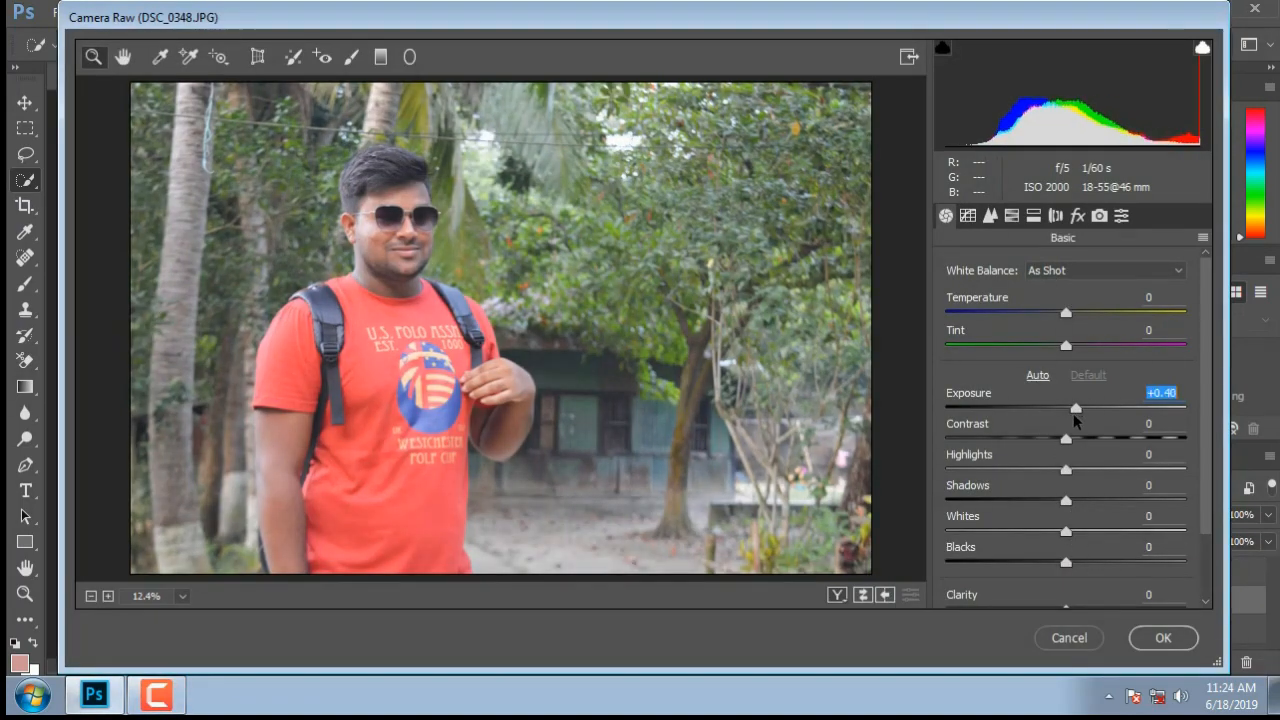
pyautogui.click(1064, 314)
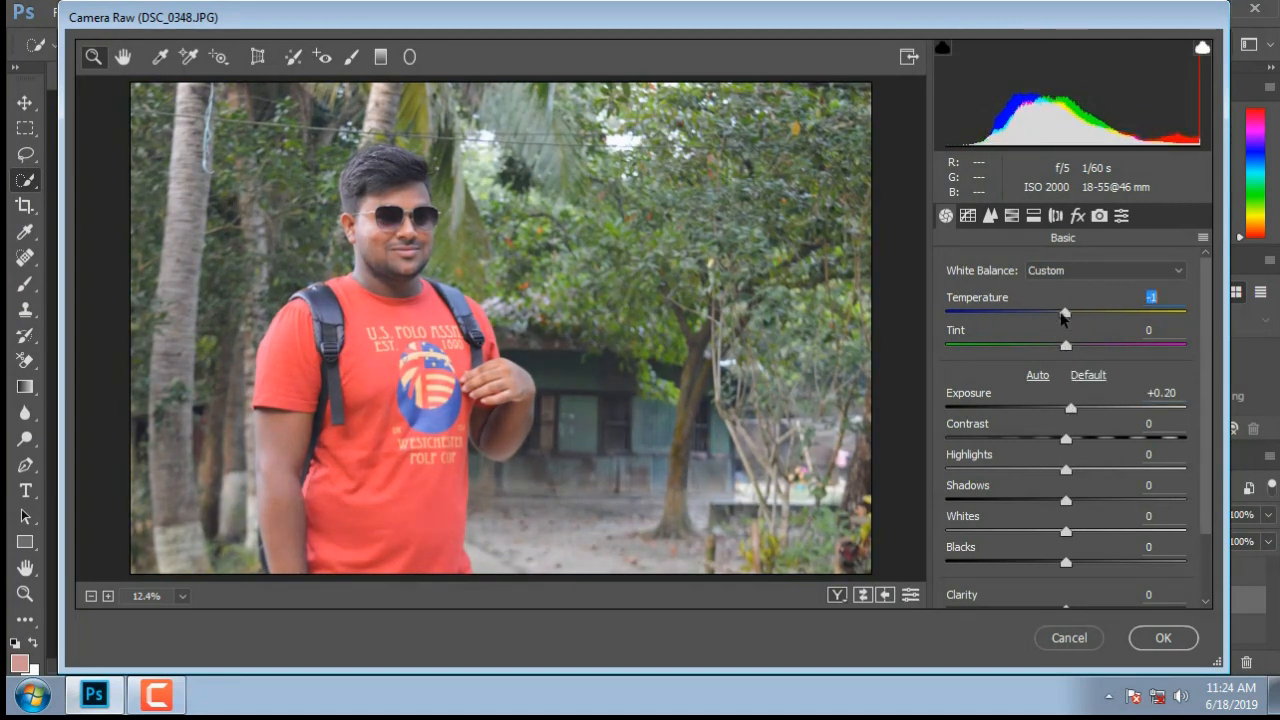
pyautogui.moveTo(1062, 316); pyautogui.dragTo(1064, 316)
pyautogui.moveTo(1067, 343); pyautogui.dragTo(1060, 401)
# Set Shadows to -93, Whites to +4 and Blacks to -10, and raise Clarity slightly.
pyautogui.scroll(-1, 1068, 486)
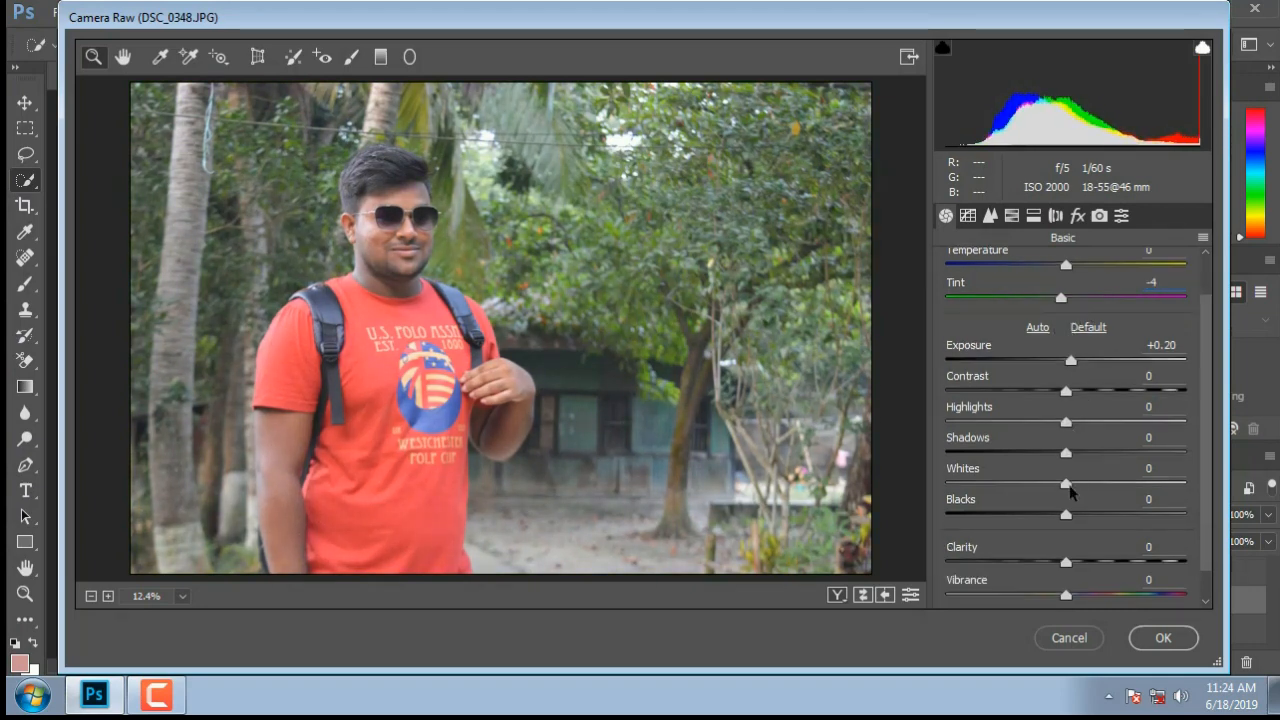
pyautogui.moveTo(1066, 453); pyautogui.dragTo(953, 470)
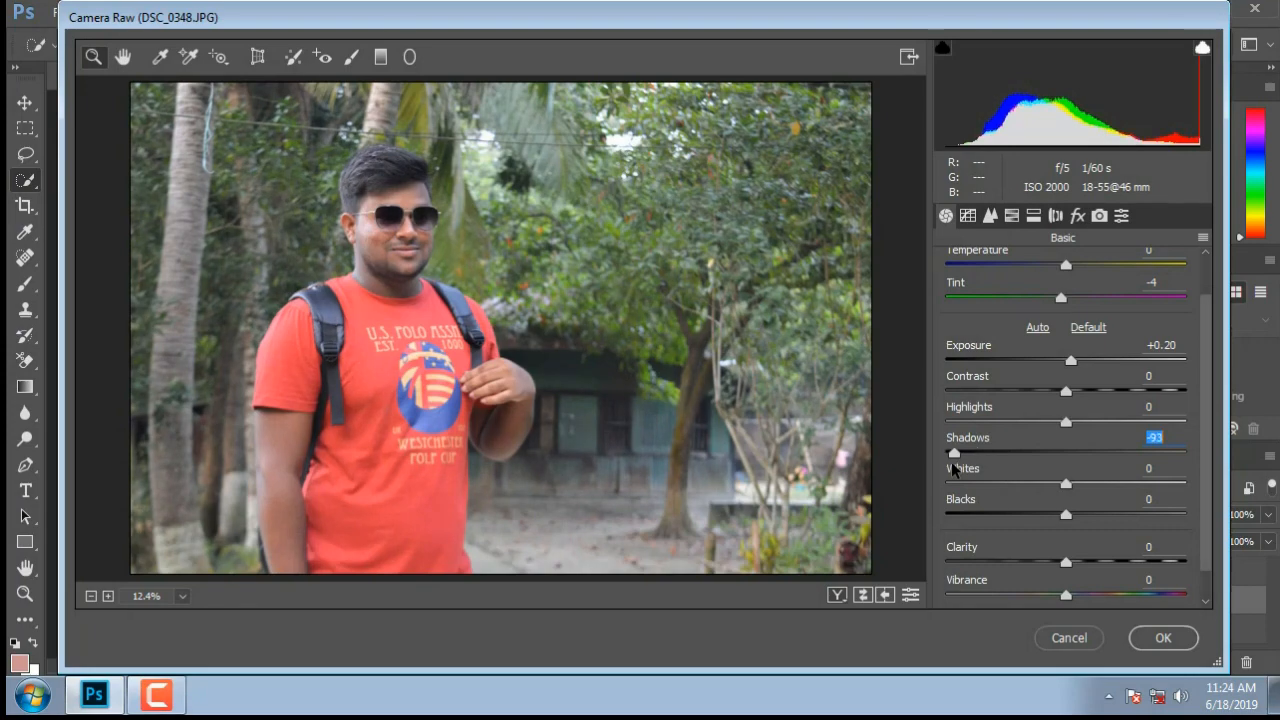
pyautogui.moveTo(1066, 487); pyautogui.dragTo(1041, 514)
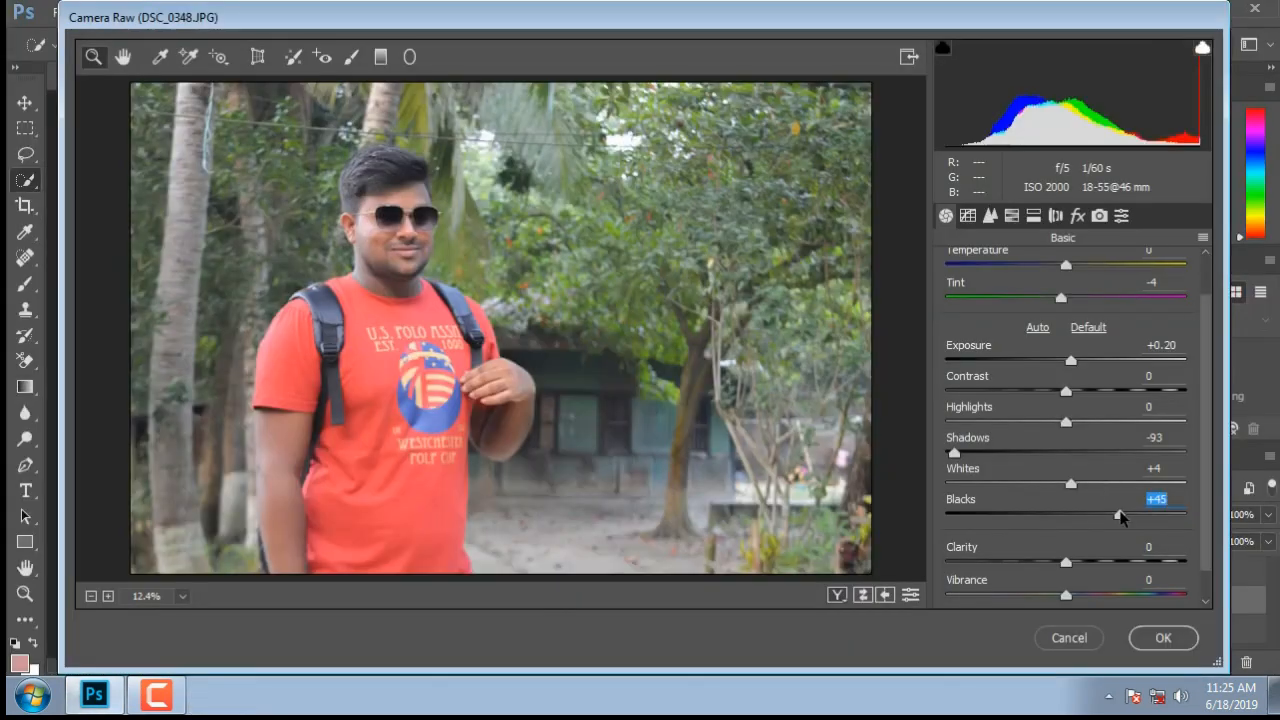
pyautogui.moveTo(1127, 515); pyautogui.dragTo(1054, 514)
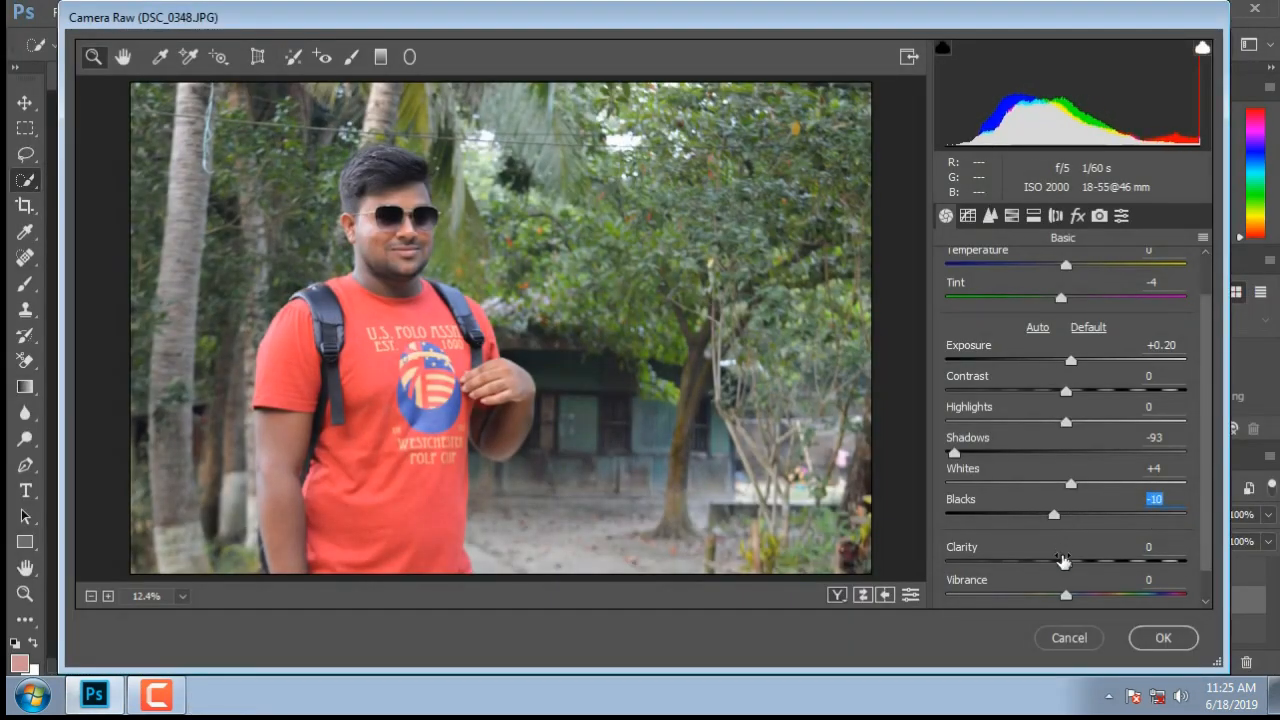
pyautogui.moveTo(1065, 565); pyautogui.dragTo(1087, 593)
pyautogui.scroll(-1, 1088, 593)
# Set the HSL luminance of Reds to +2 and Yellows to -18, and lower Purples slightly.
pyautogui.click(989, 218)
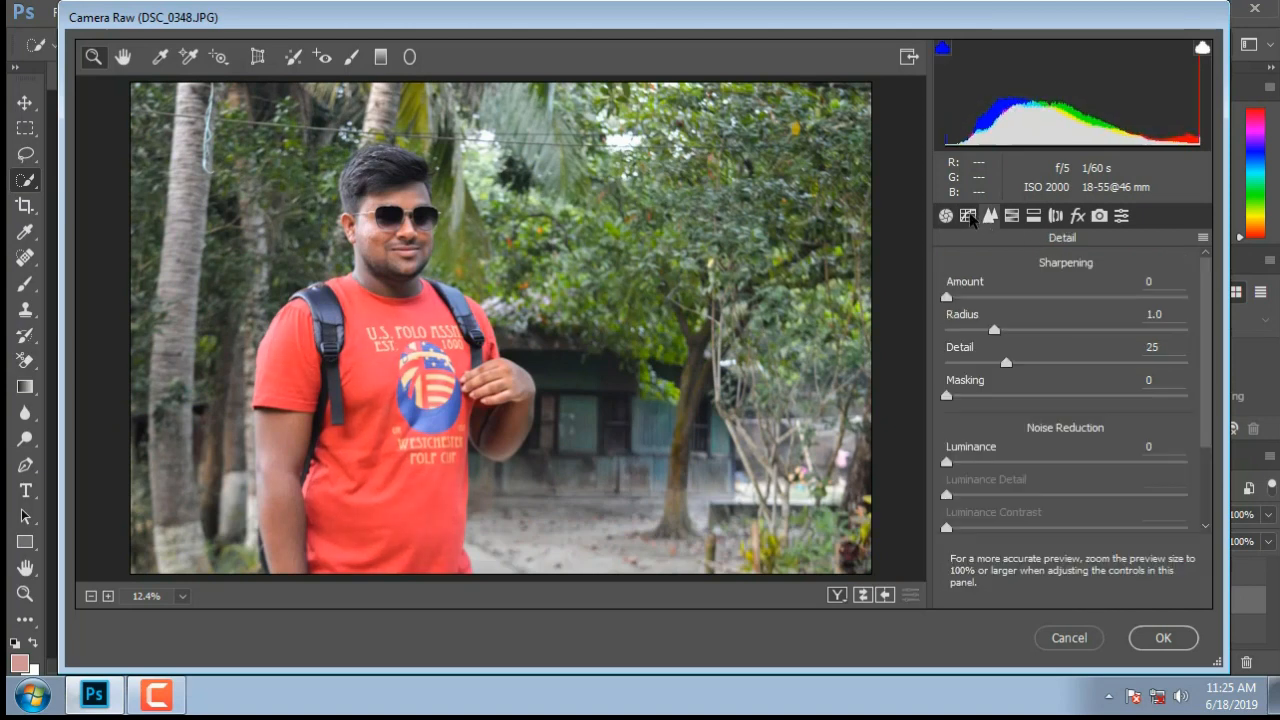
pyautogui.click(968, 216)
pyautogui.click(988, 216)
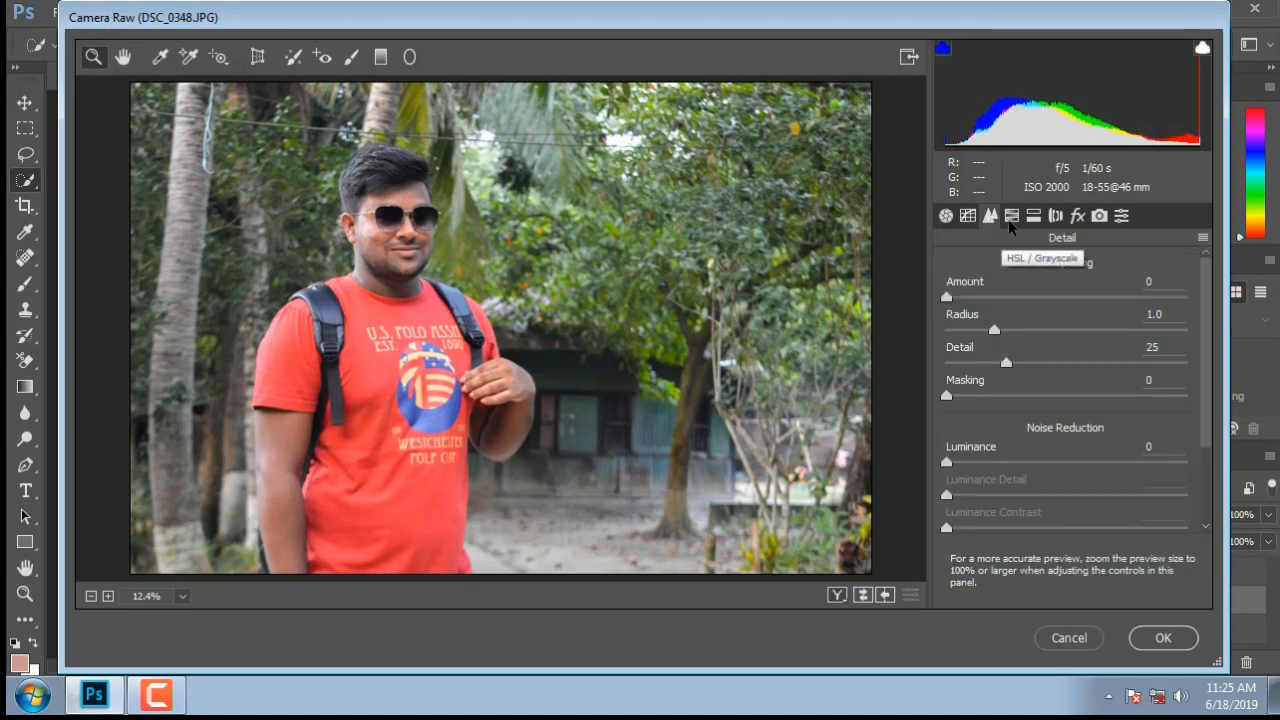
pyautogui.click(1011, 216)
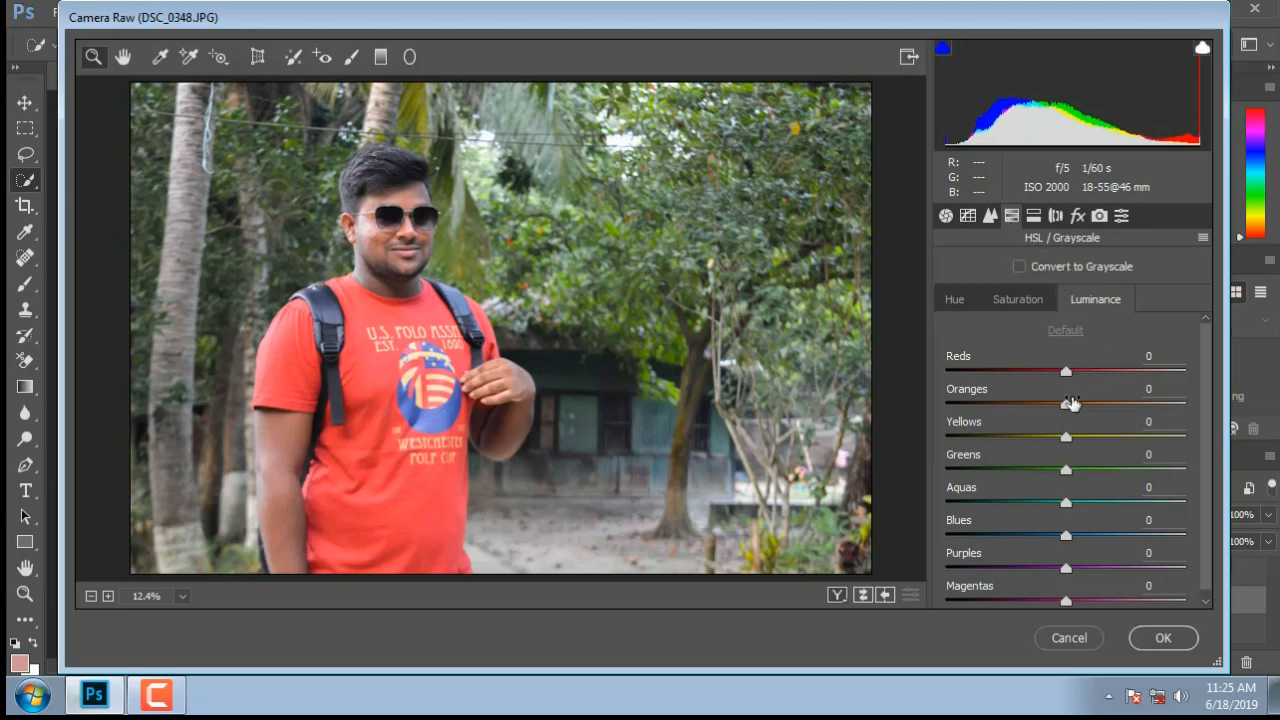
pyautogui.moveTo(1066, 372); pyautogui.dragTo(1067, 373)
pyautogui.moveTo(1066, 470); pyautogui.dragTo(1045, 443)
pyautogui.click(1066, 437)
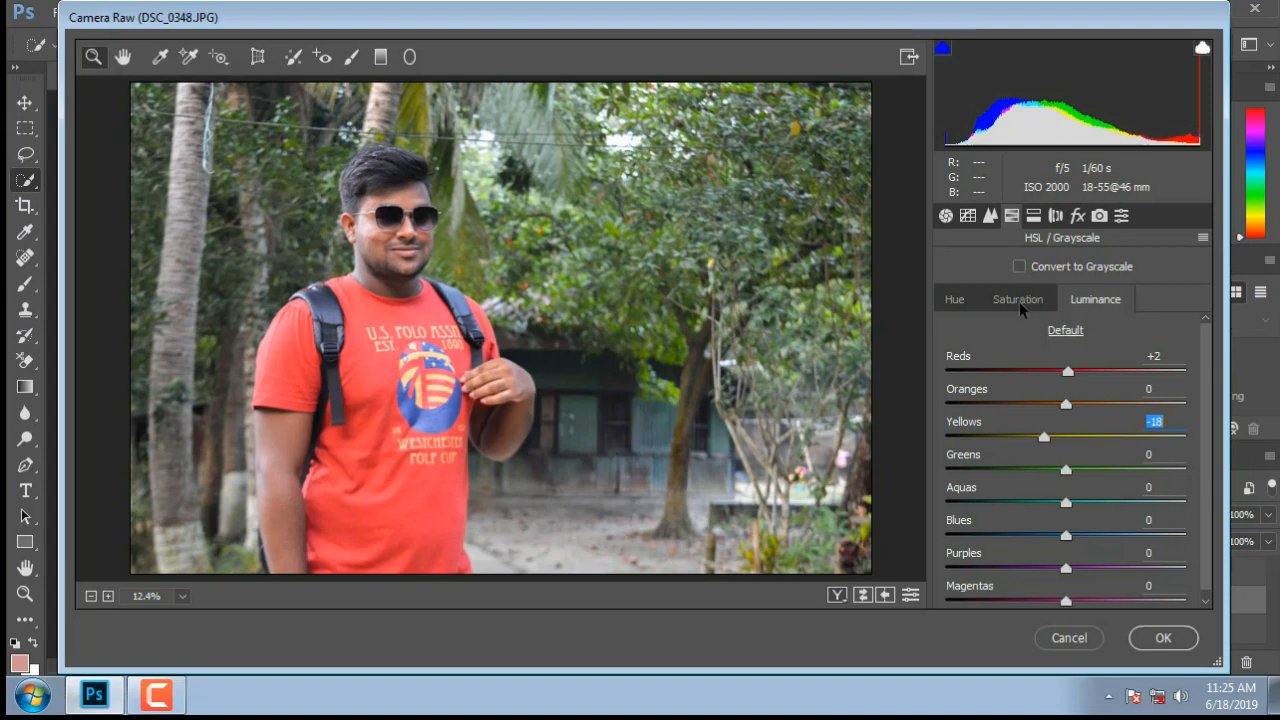
pyautogui.moveTo(1066, 568)
pyautogui.mouseDown()
pyautogui.moveTo(1118, 570)
pyautogui.moveTo(1042, 570)
pyautogui.mouseUp()
# Set the hue of Oranges to -8, Yellows to -44 and Greens to -16, and slightly lower the saturation of Greens.
pyautogui.click(955, 299)
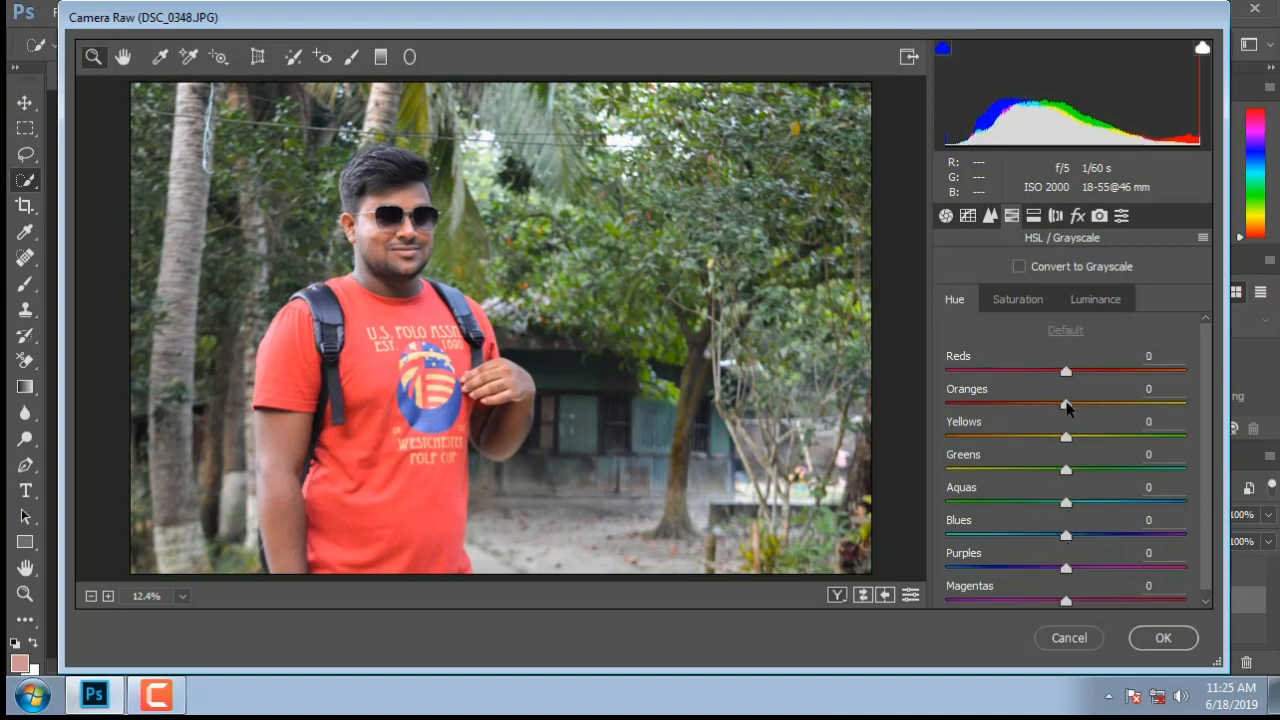
pyautogui.moveTo(1066, 404); pyautogui.dragTo(1004, 442)
pyautogui.moveTo(1066, 469); pyautogui.dragTo(1047, 476)
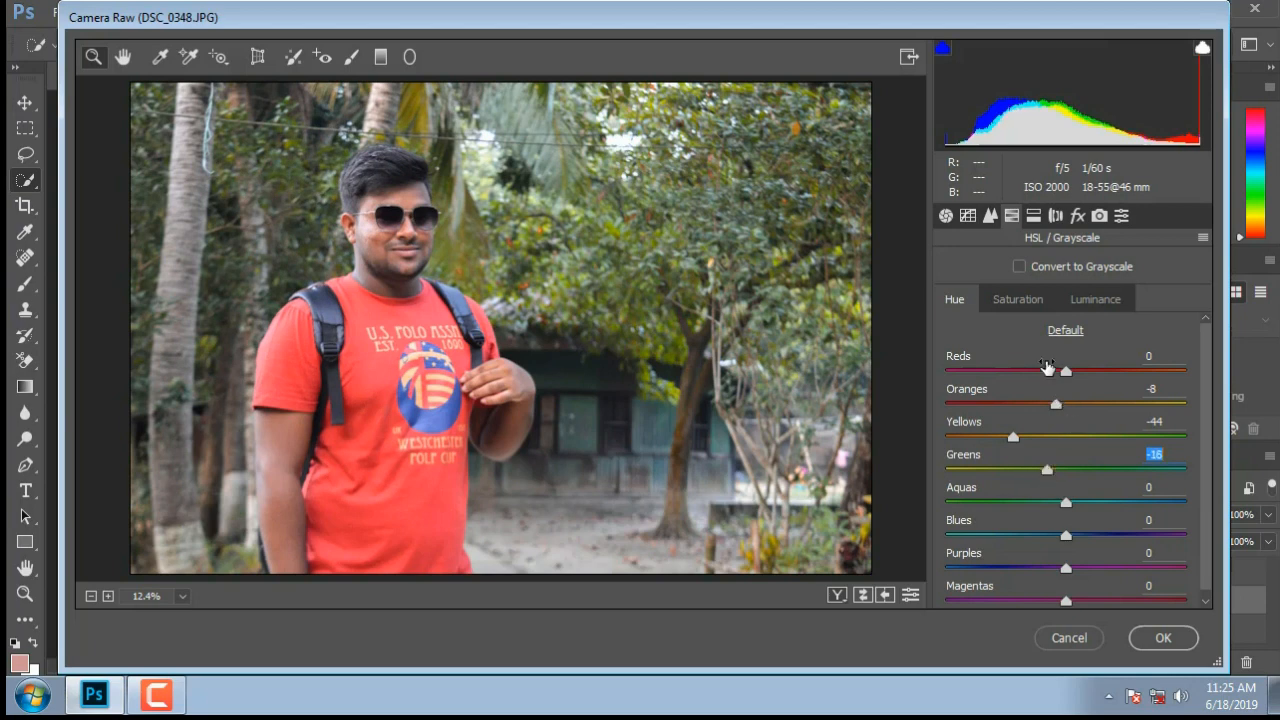
pyautogui.click(1017, 299)
pyautogui.moveTo(1073, 472)
pyautogui.mouseDown()
pyautogui.moveTo(997, 472)
pyautogui.moveTo(1066, 490)
pyautogui.moveTo(1057, 484)
pyautogui.mouseUp()
# Try a slight distortion change in Lens Corrections and reset the Distortion amount to 0.
pyautogui.click(1055, 216)
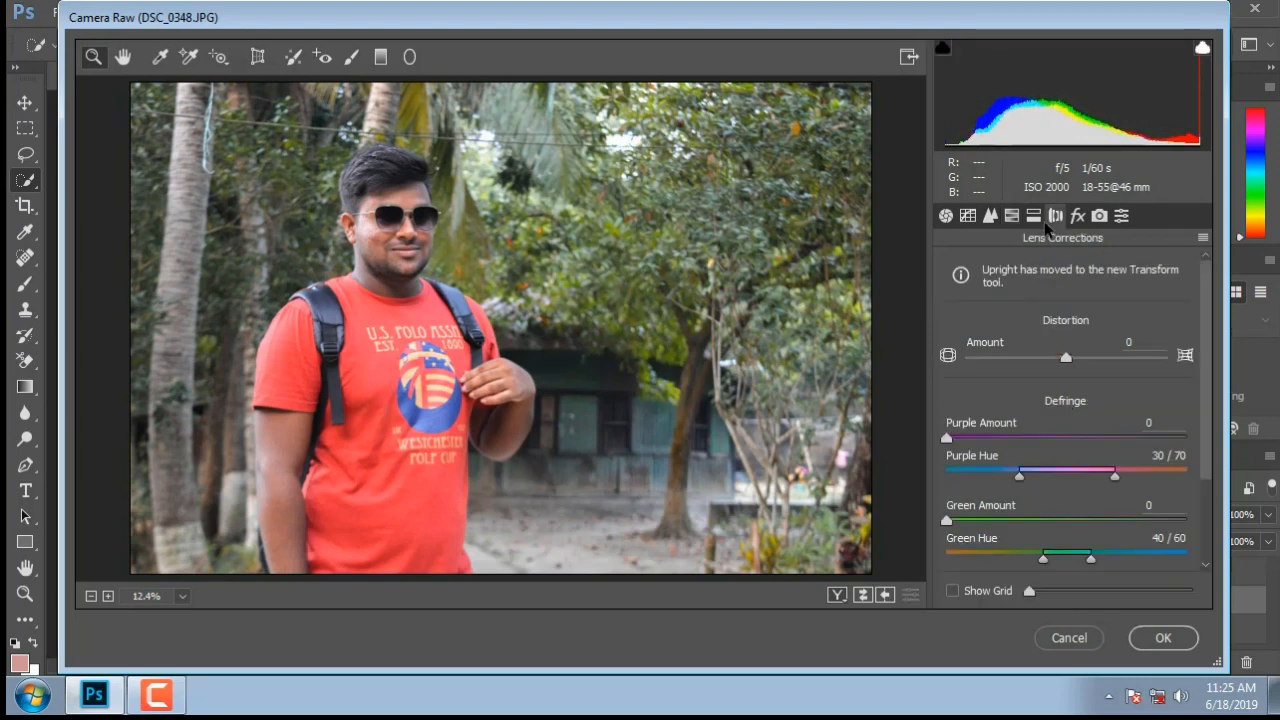
pyautogui.click(1034, 216)
pyautogui.click(1060, 222)
pyautogui.moveTo(1066, 362); pyautogui.dragTo(1062, 364)
pyautogui.write('0')
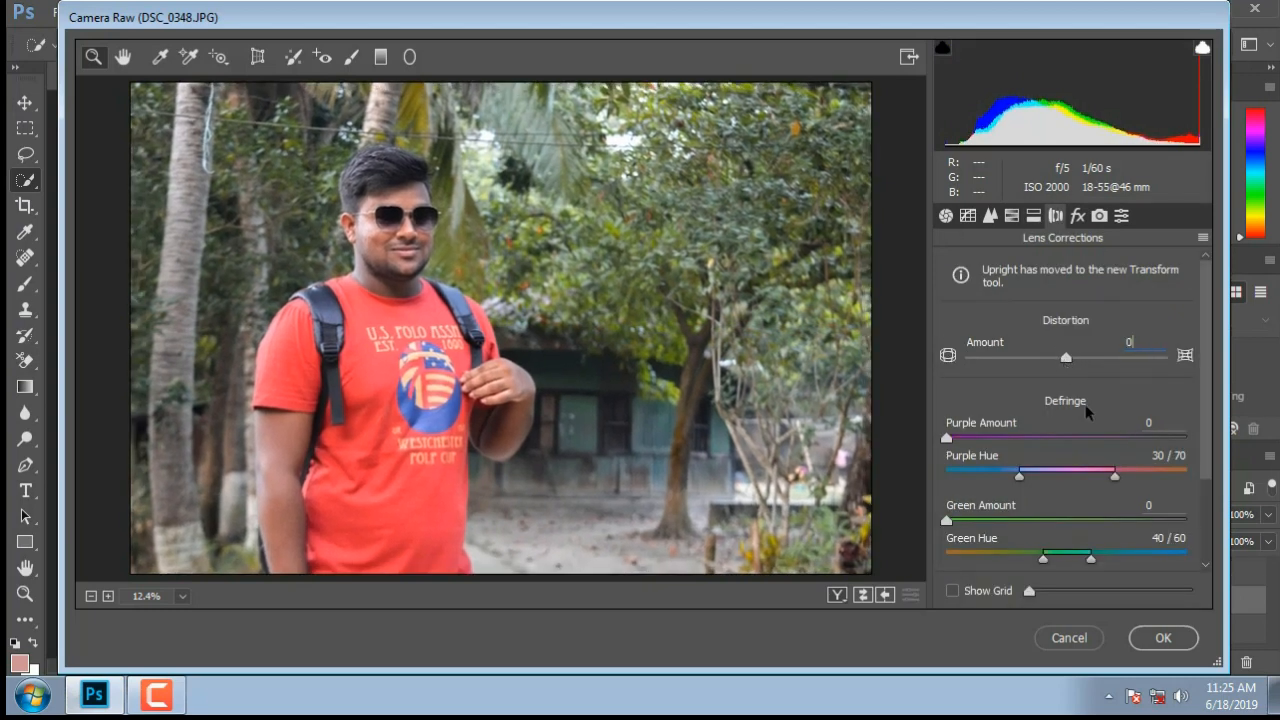
# Set the Post Crop Vignetting amount to -8 and apply the Camera Raw adjustments.
pyautogui.click(1074, 218)
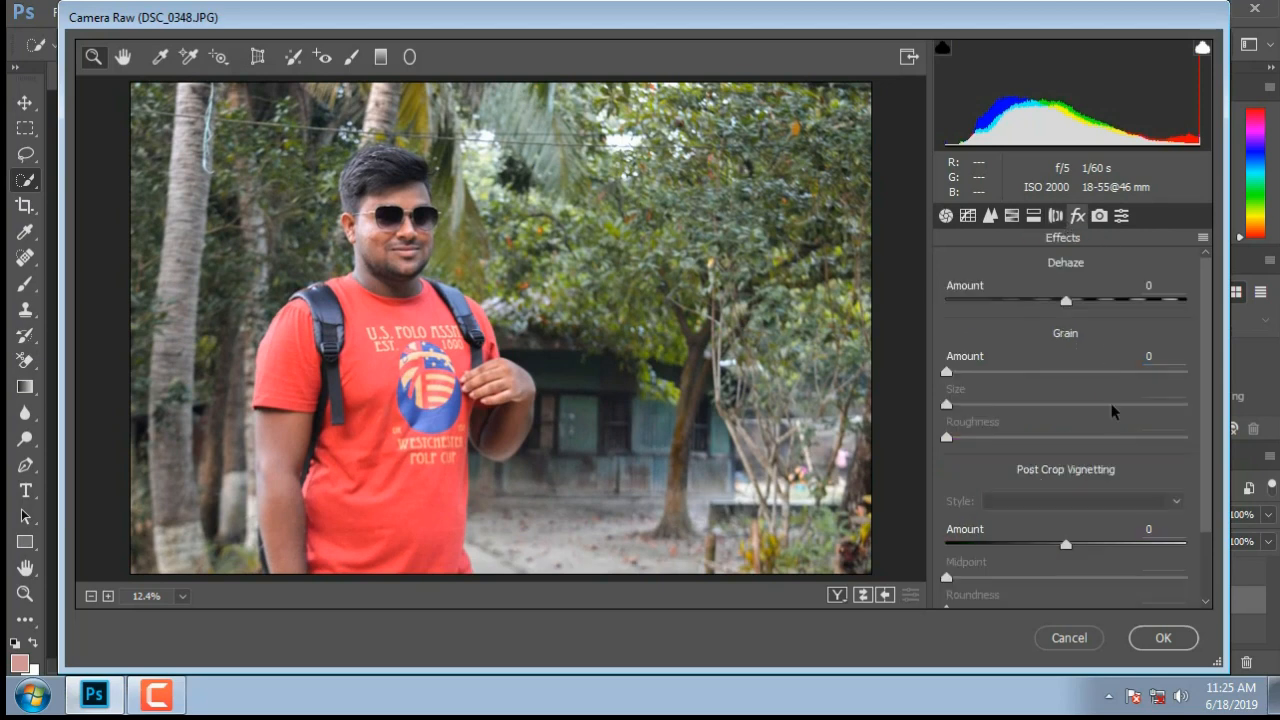
pyautogui.moveTo(1066, 547)
pyautogui.mouseDown()
pyautogui.moveTo(1097, 548)
pyautogui.moveTo(1045, 558)
pyautogui.mouseUp()
pyautogui.doubleClick(1046, 550)
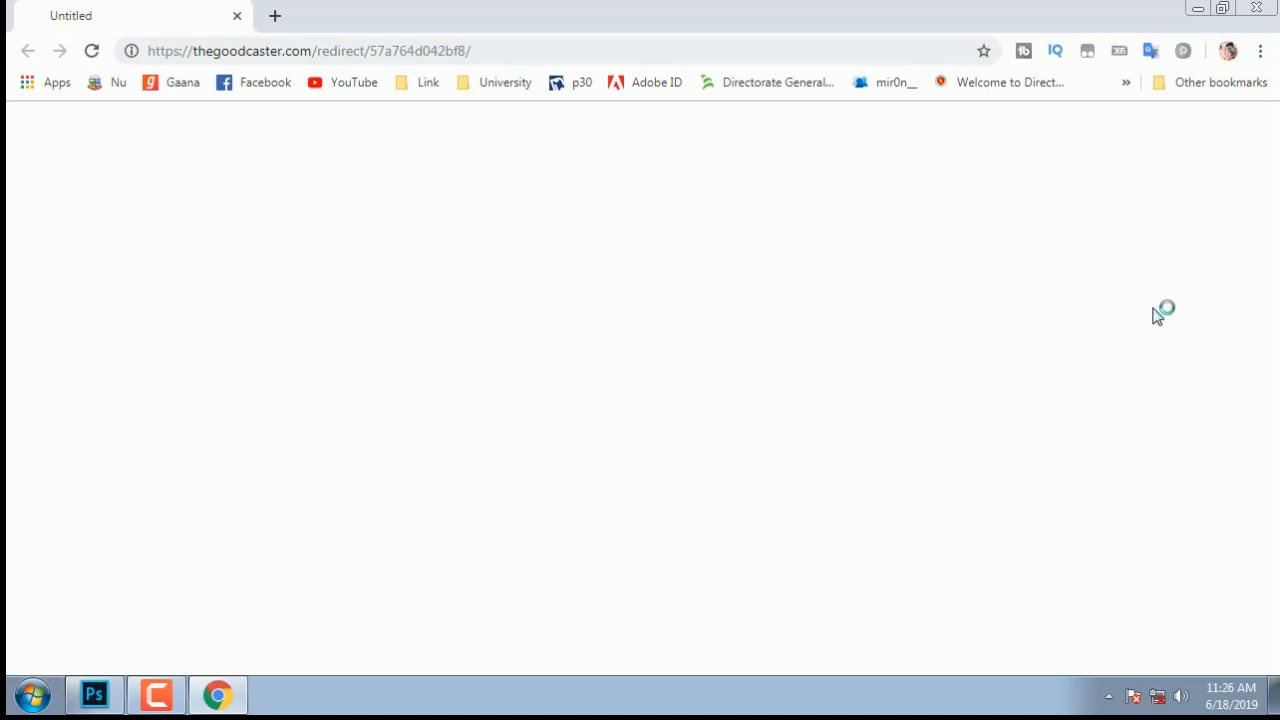
pyautogui.click(1261, 12)
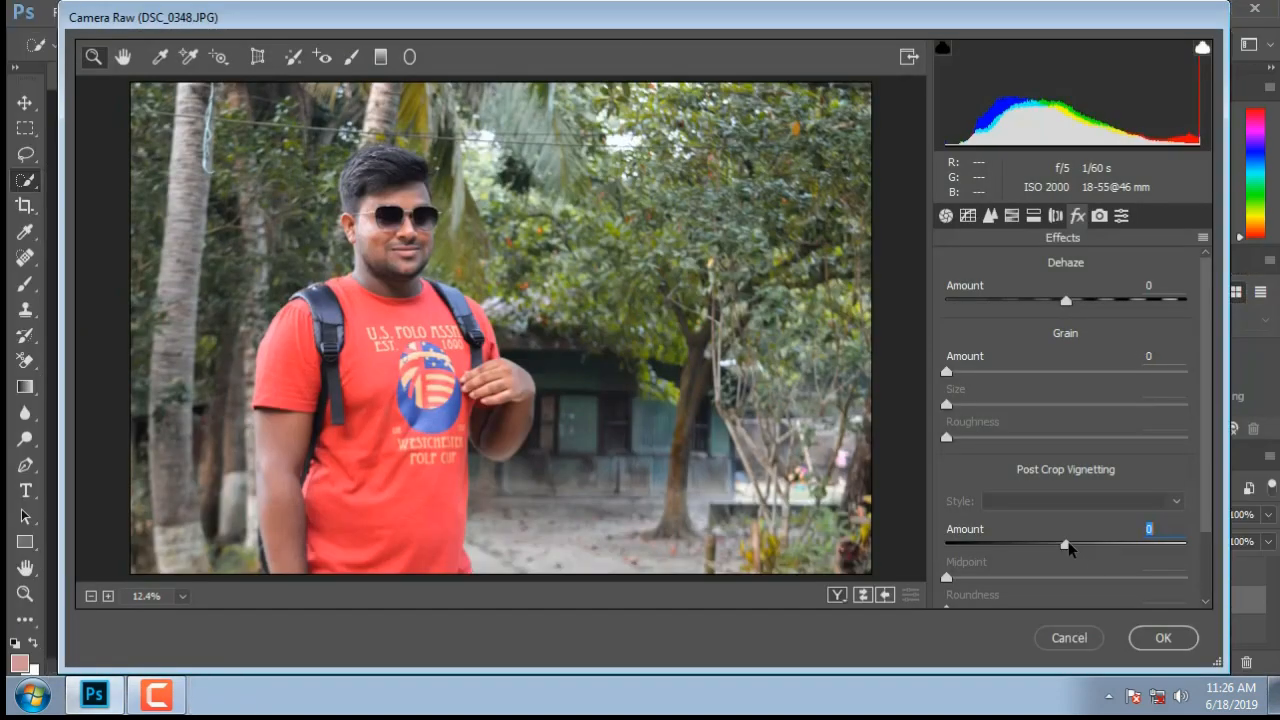
pyautogui.moveTo(1069, 548)
pyautogui.mouseDown()
pyautogui.moveTo(1049, 547)
pyautogui.moveTo(1060, 547)
pyautogui.mouseUp()
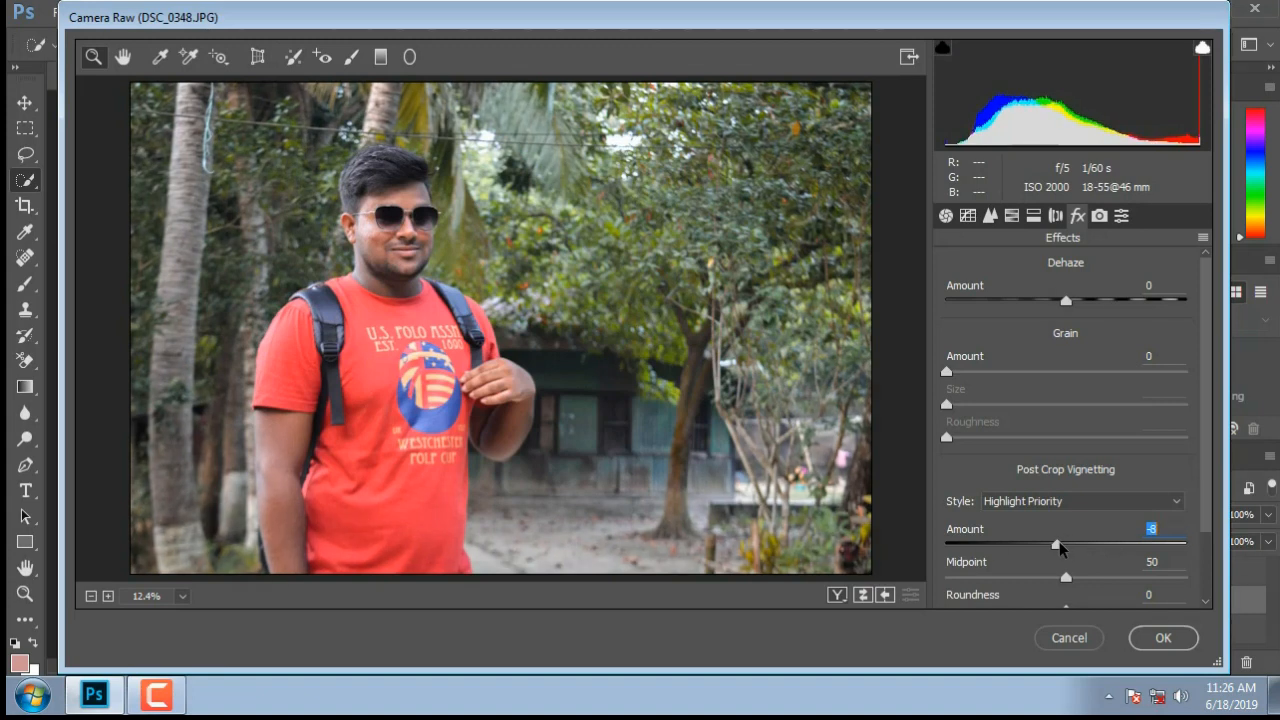
pyautogui.click(1163, 638)
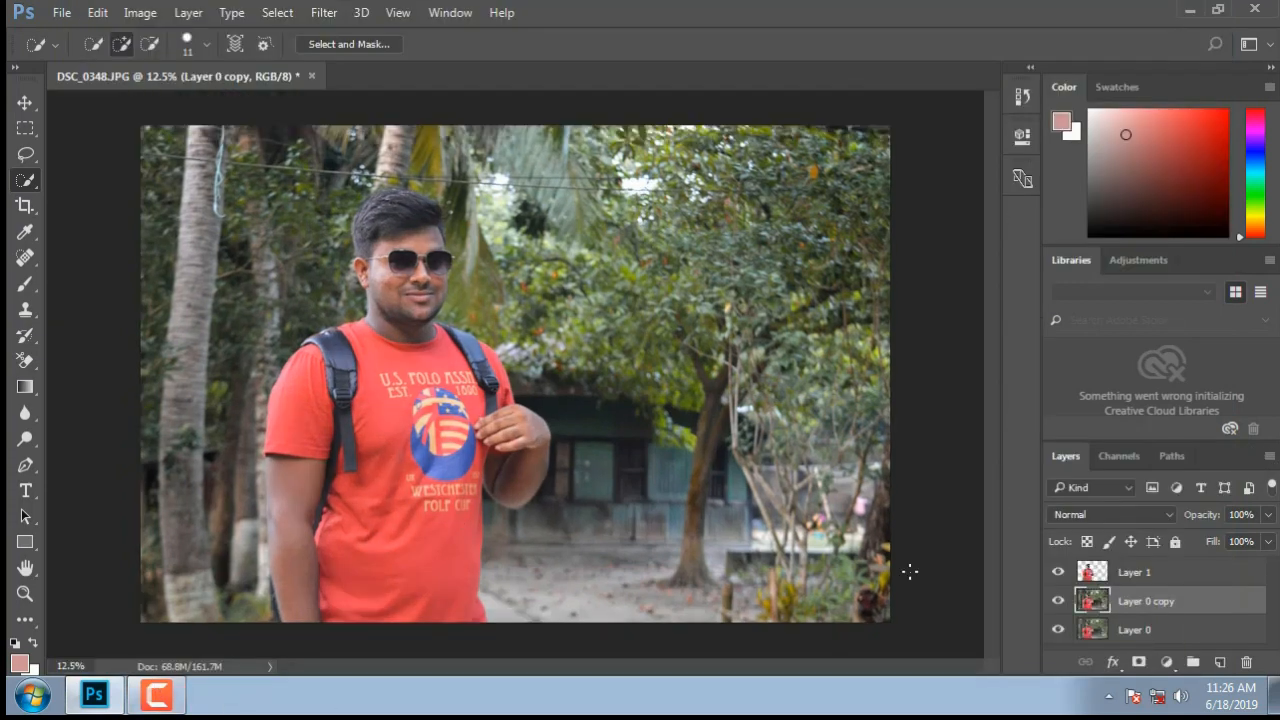
# Toggle the visibility of Layer 0 copy and Layer 1 to compare the adjusted background with the cutout.
pyautogui.click(1059, 603)
pyautogui.click(1059, 605)
pyautogui.click(1059, 573)
pyautogui.click(1059, 573)
pyautogui.click(1059, 573)
pyautogui.click(1059, 573)
pyautogui.click(1112, 581)
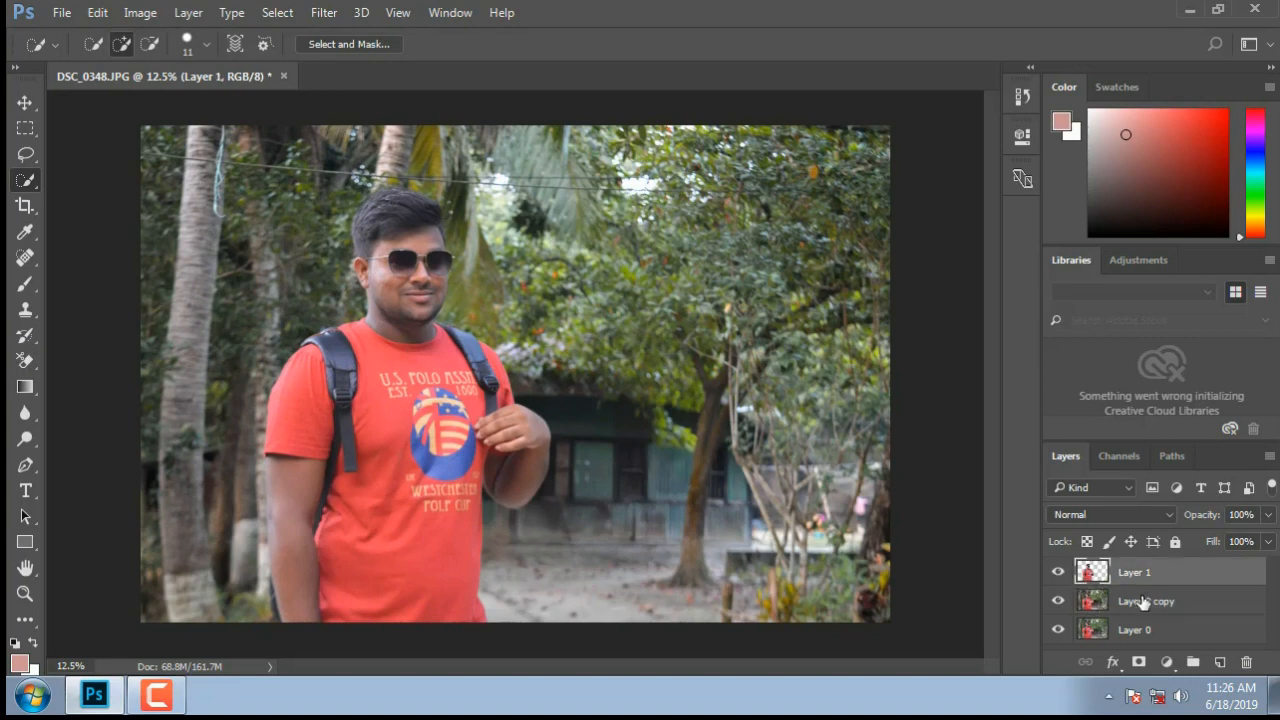
pyautogui.click(1145, 602)
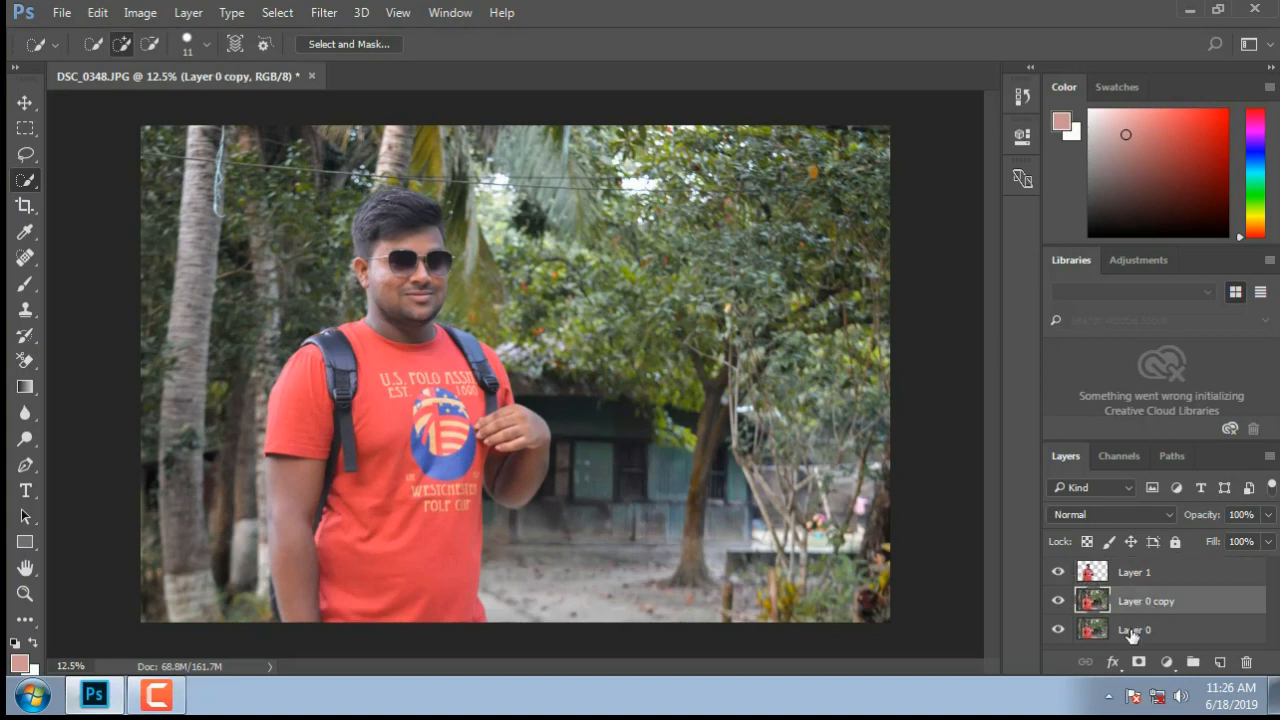
pyautogui.click(1133, 630)
# Try a Gaussian Blur with a 5.6-pixel radius on Layer 0 copy and discard it.
pyautogui.click(1152, 606)
pyautogui.click(326, 13)
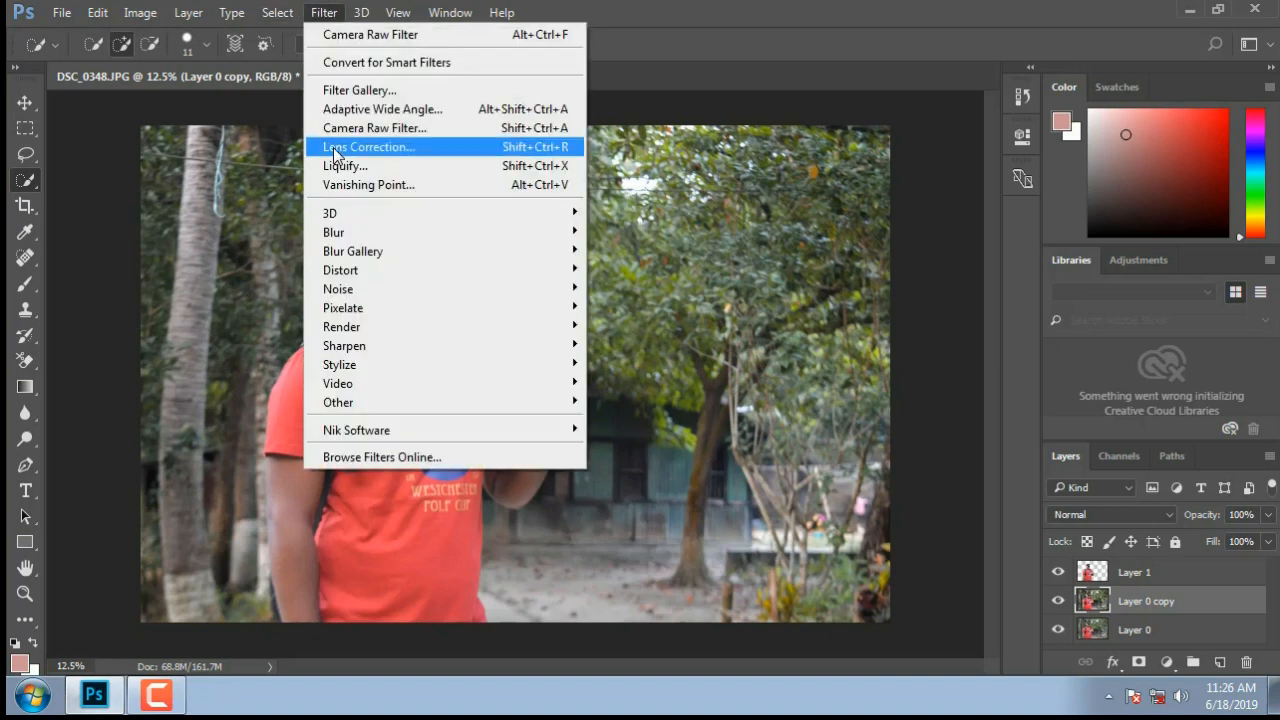
pyautogui.moveTo(375, 258)
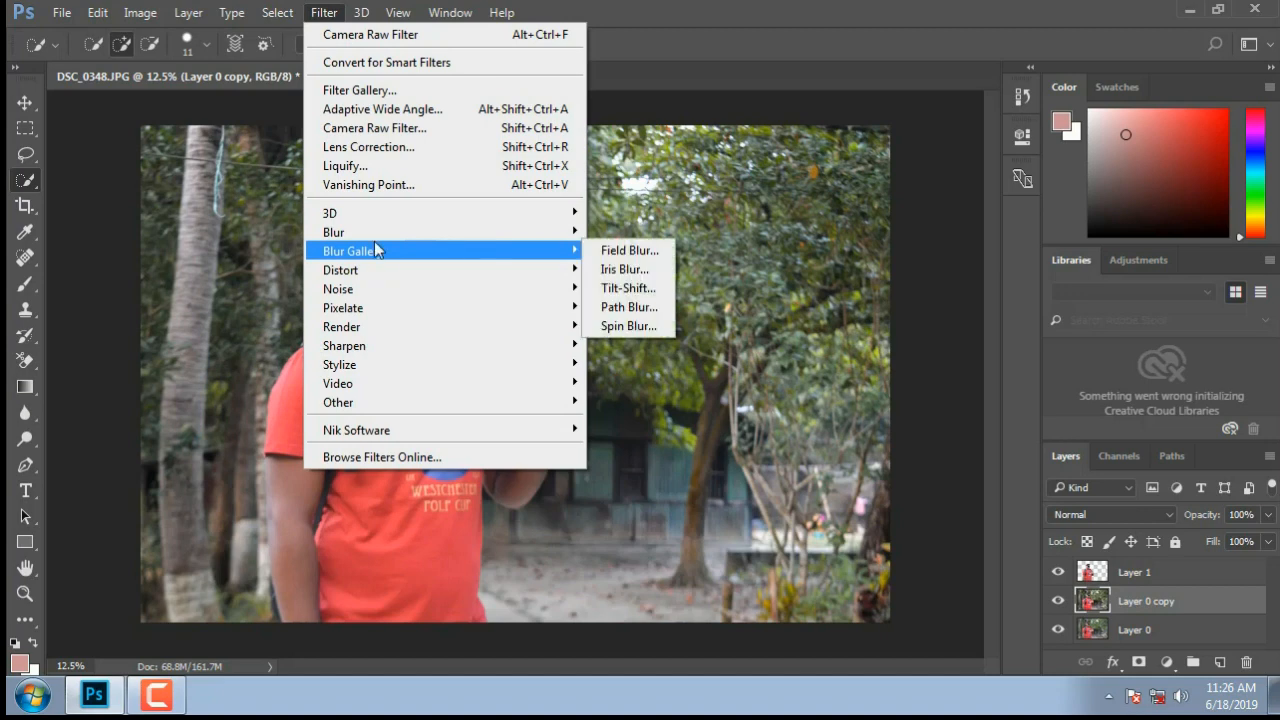
pyautogui.moveTo(372, 251)
pyautogui.click(658, 297)
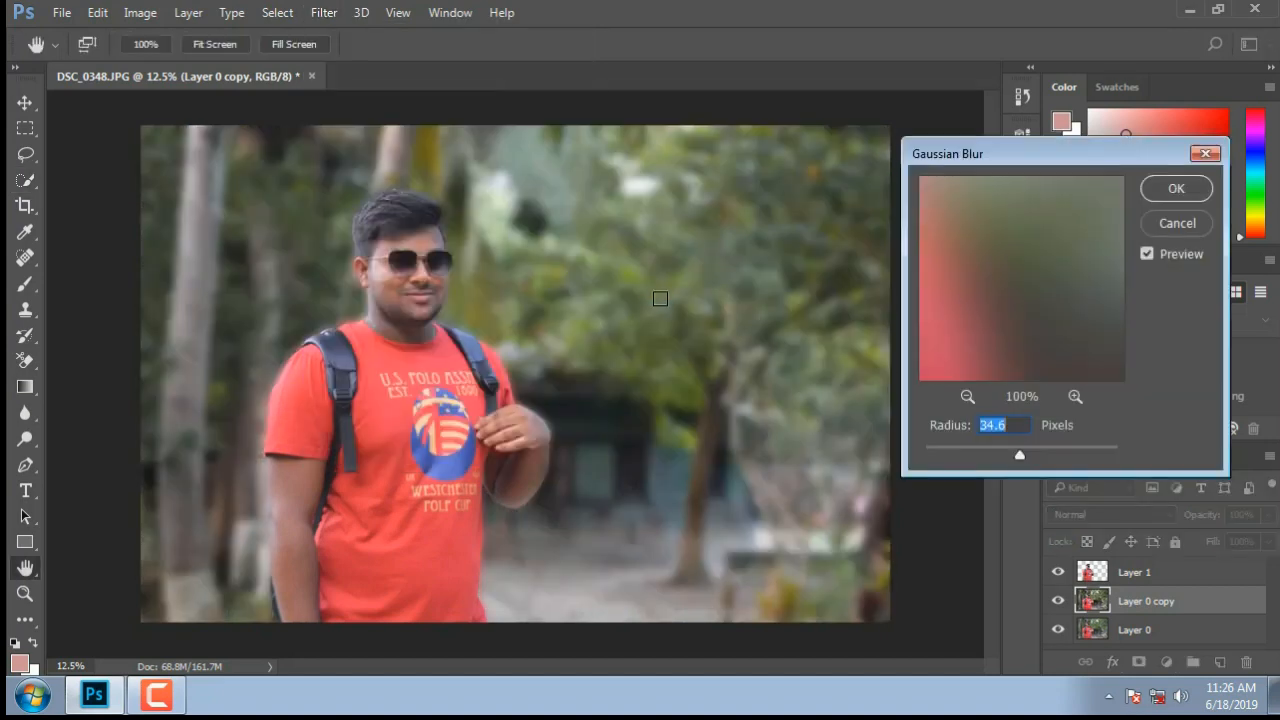
pyautogui.moveTo(1012, 452); pyautogui.dragTo(980, 455)
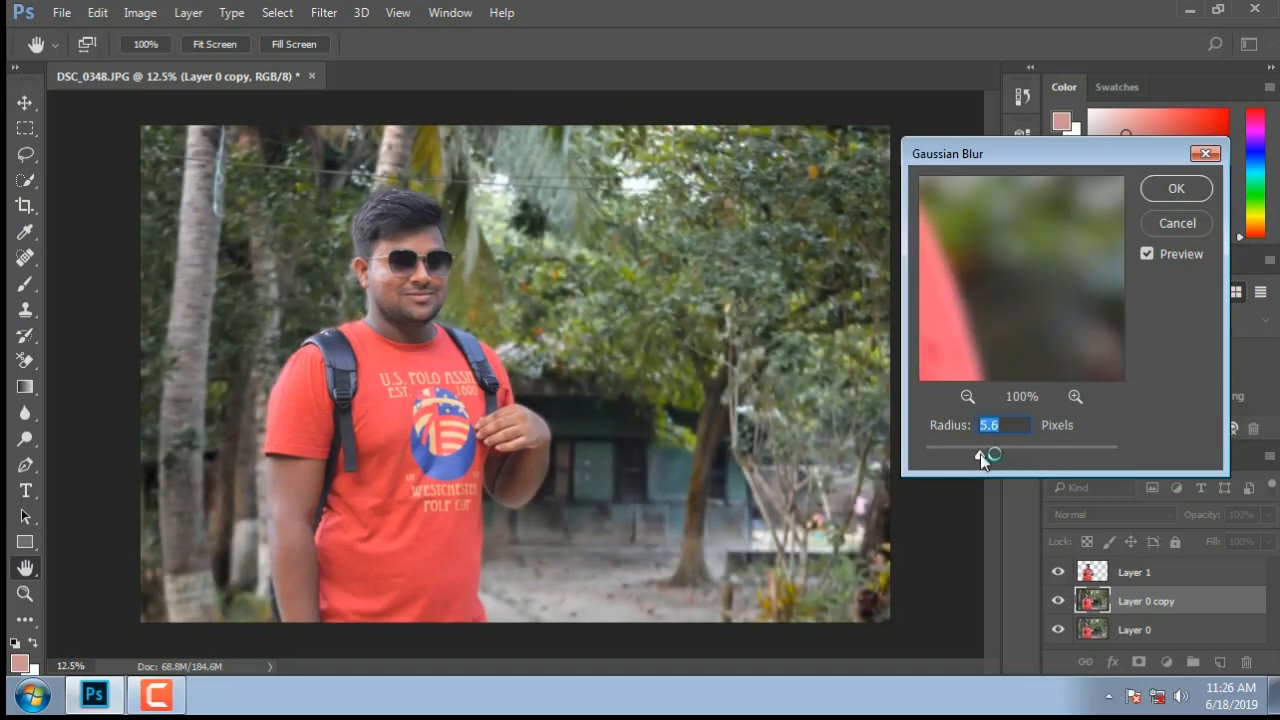
pyautogui.click(1199, 156)
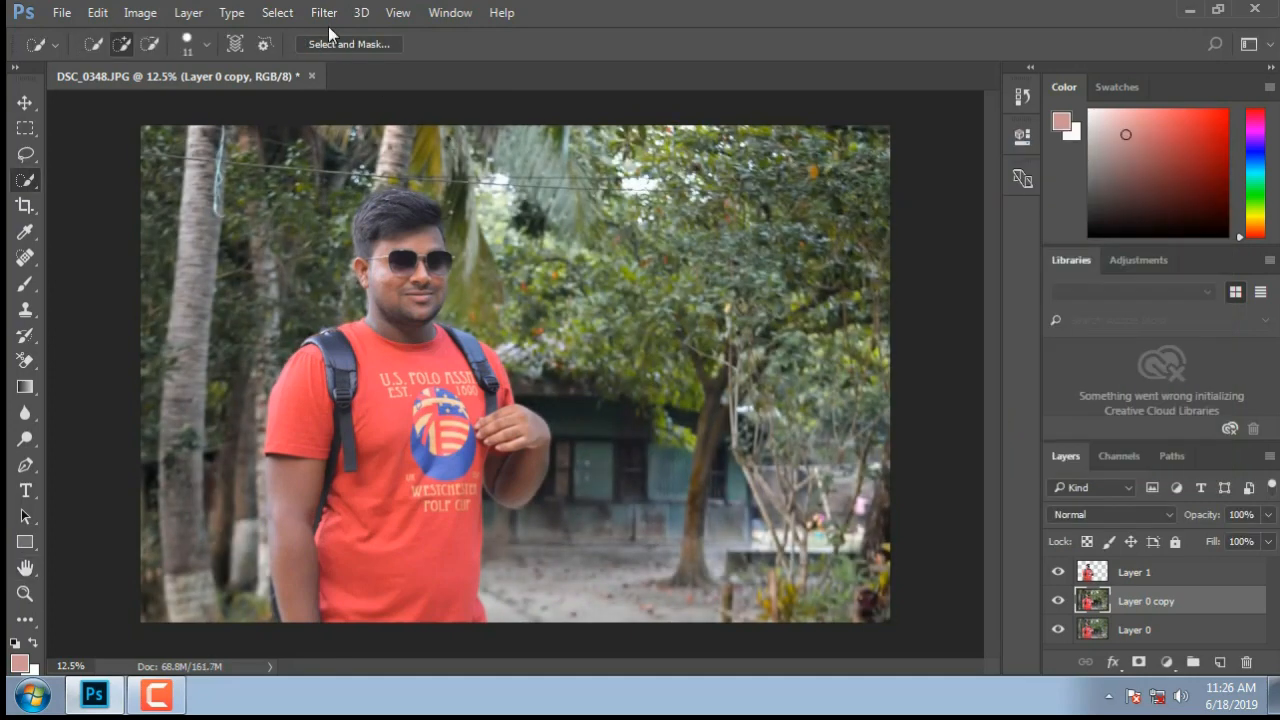
# Start a Field Blur on Layer 0 copy with a 19 px blur, 38% Light Bokeh and 17% Bokeh Color.
pyautogui.click(325, 14)
pyautogui.moveTo(420, 250)
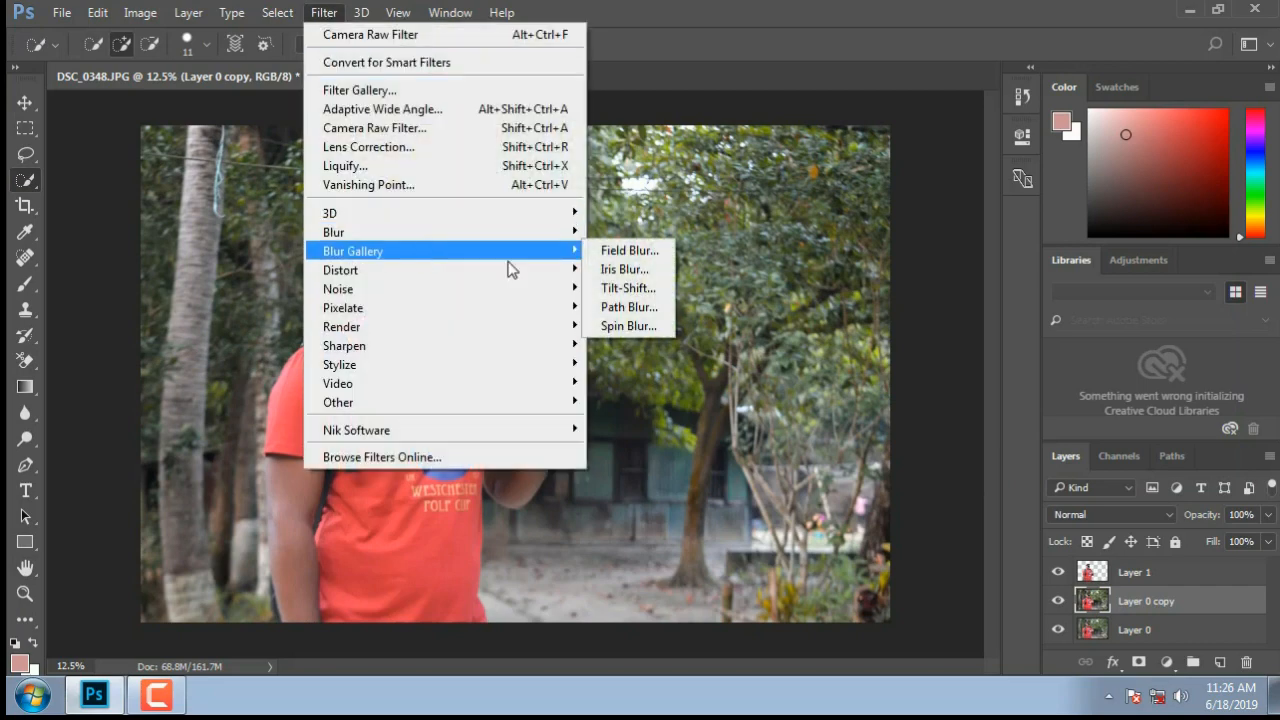
pyautogui.click(623, 249)
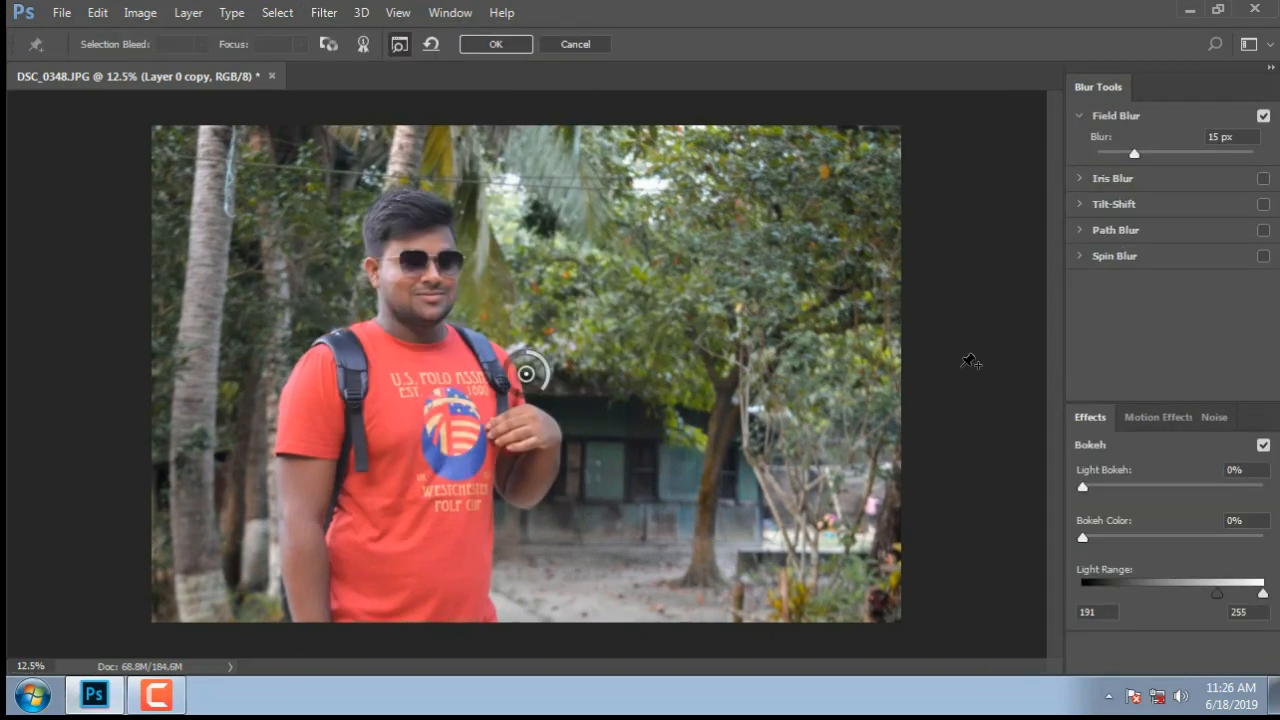
pyautogui.moveTo(1136, 154); pyautogui.dragTo(1138, 160)
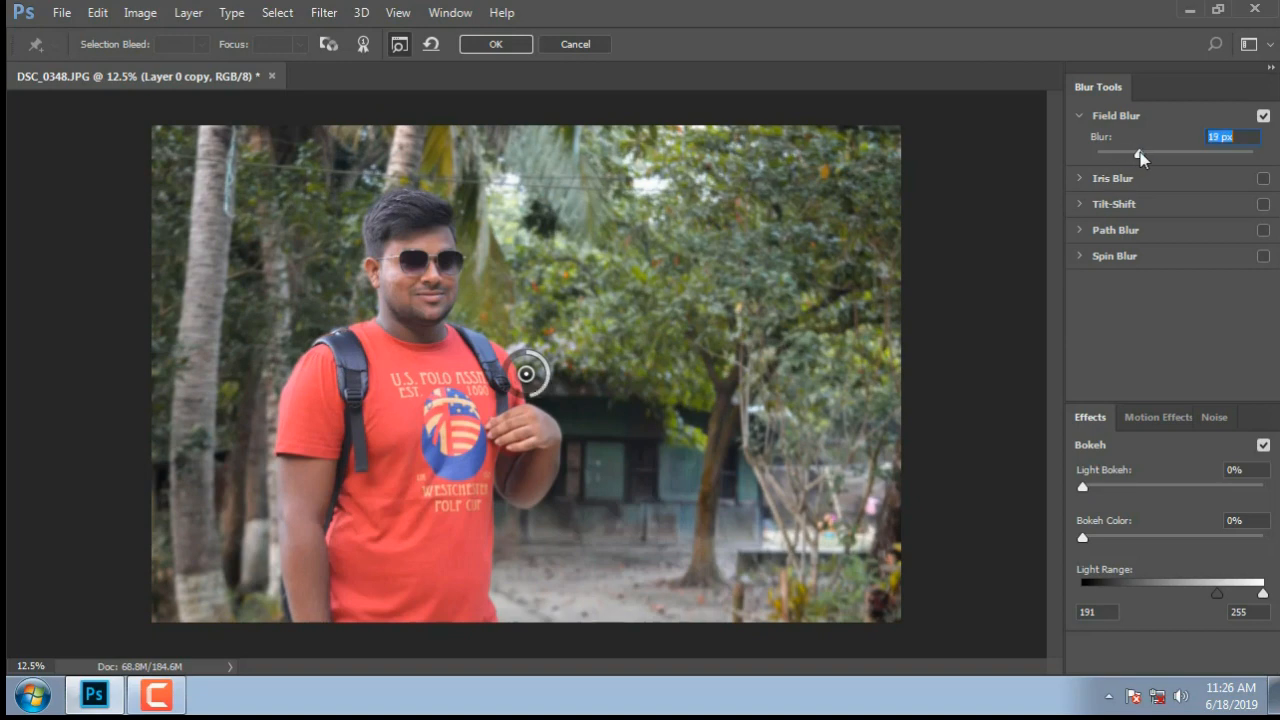
pyautogui.moveTo(1091, 485); pyautogui.dragTo(1152, 496)
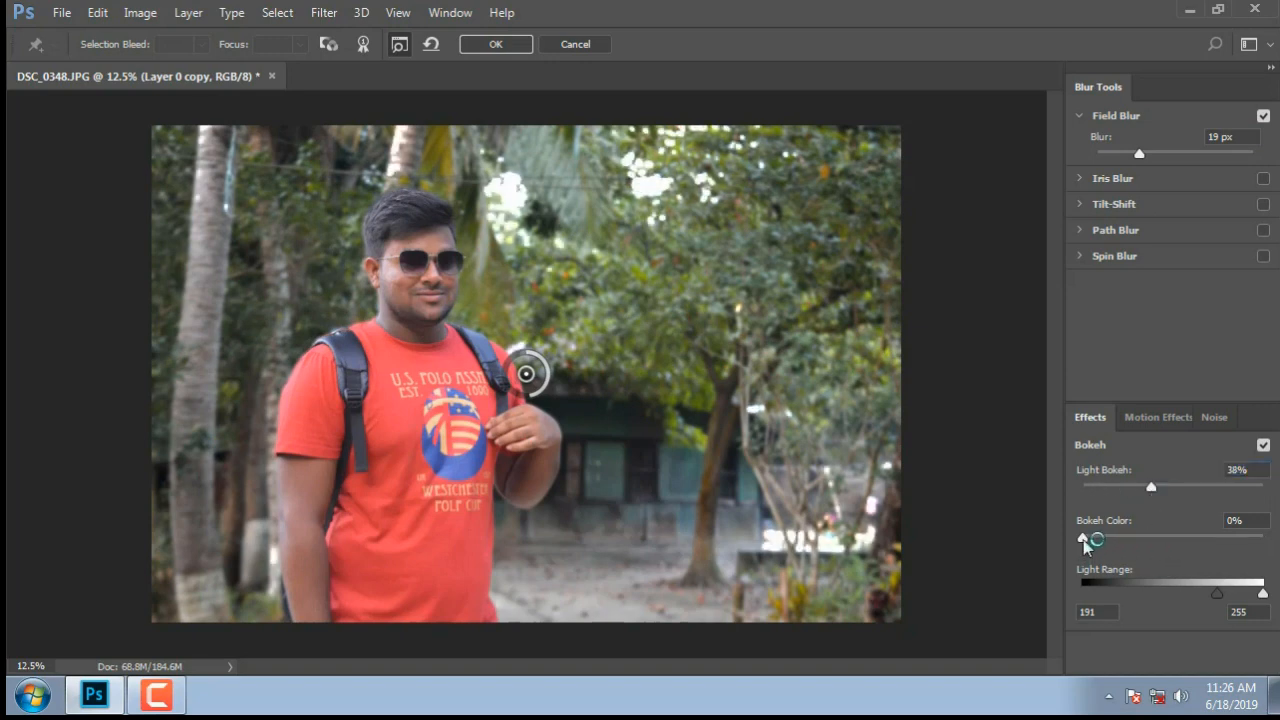
pyautogui.moveTo(1086, 537); pyautogui.dragTo(1112, 541)
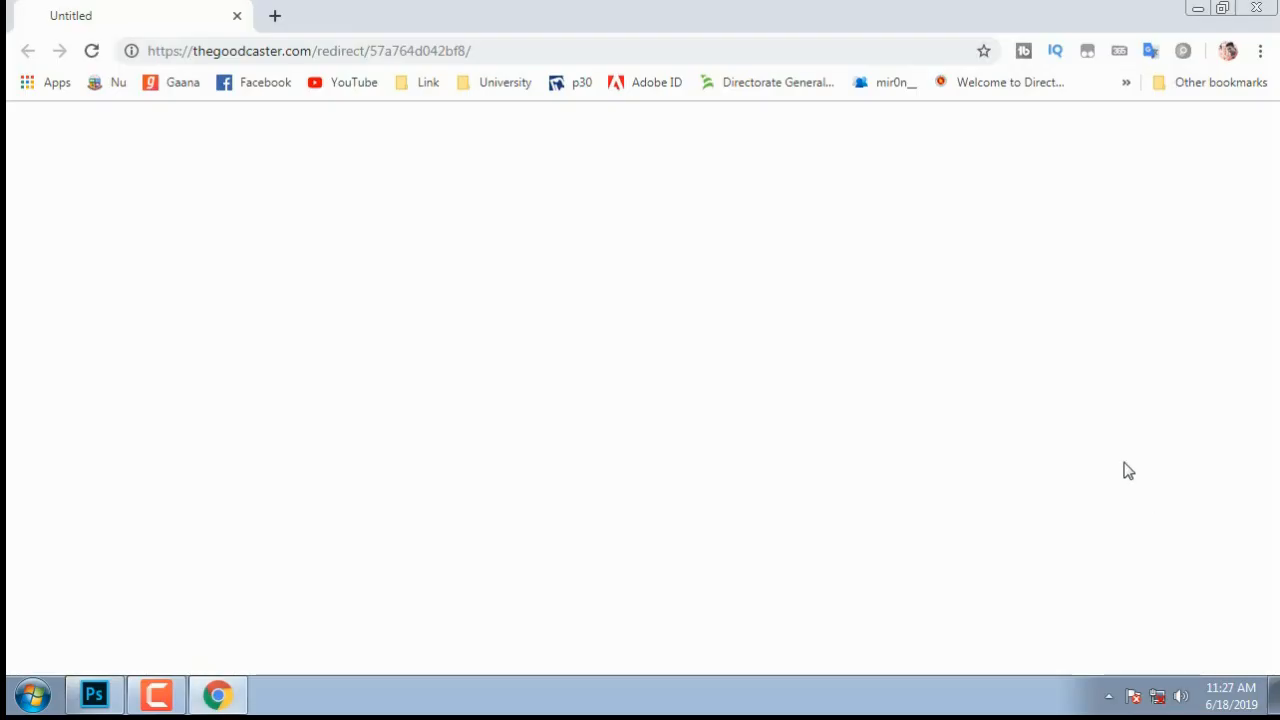
pyautogui.click(1256, 9)
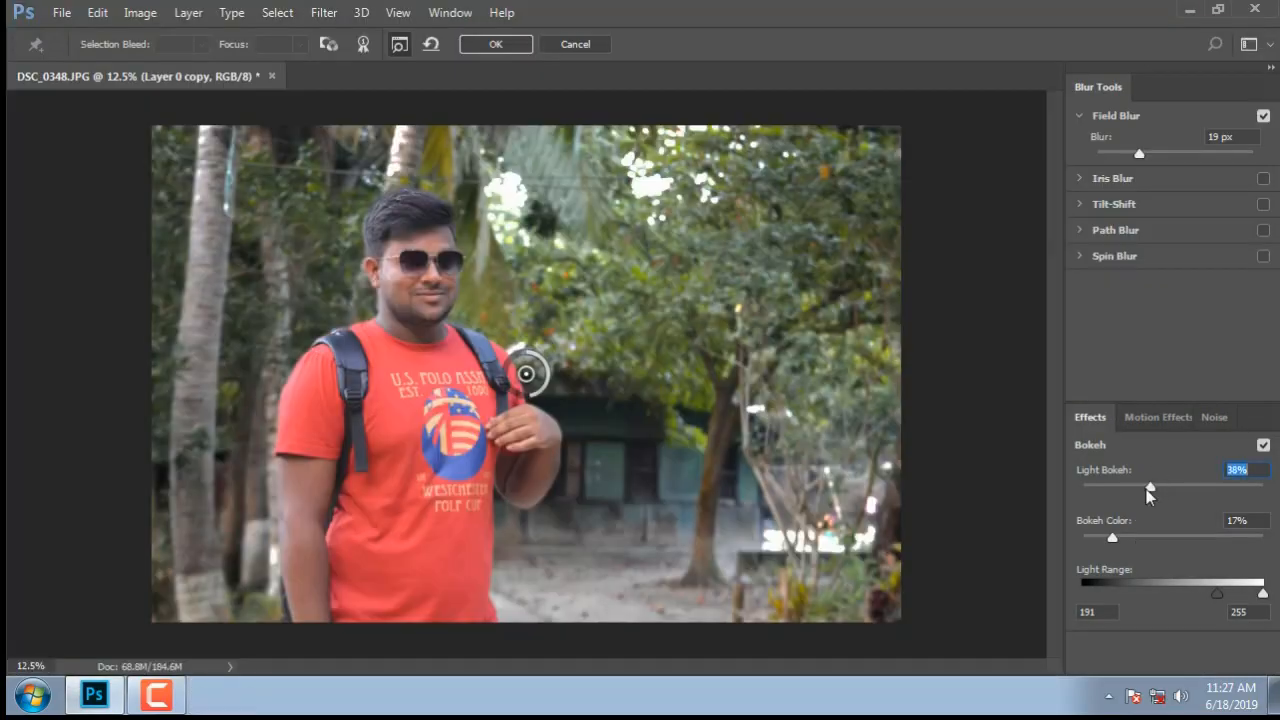
# Try a Light Bokeh of 27% with a Bokeh Color of 78% in the Field Blur effects.
pyautogui.moveTo(1146, 489); pyautogui.dragTo(1160, 557)
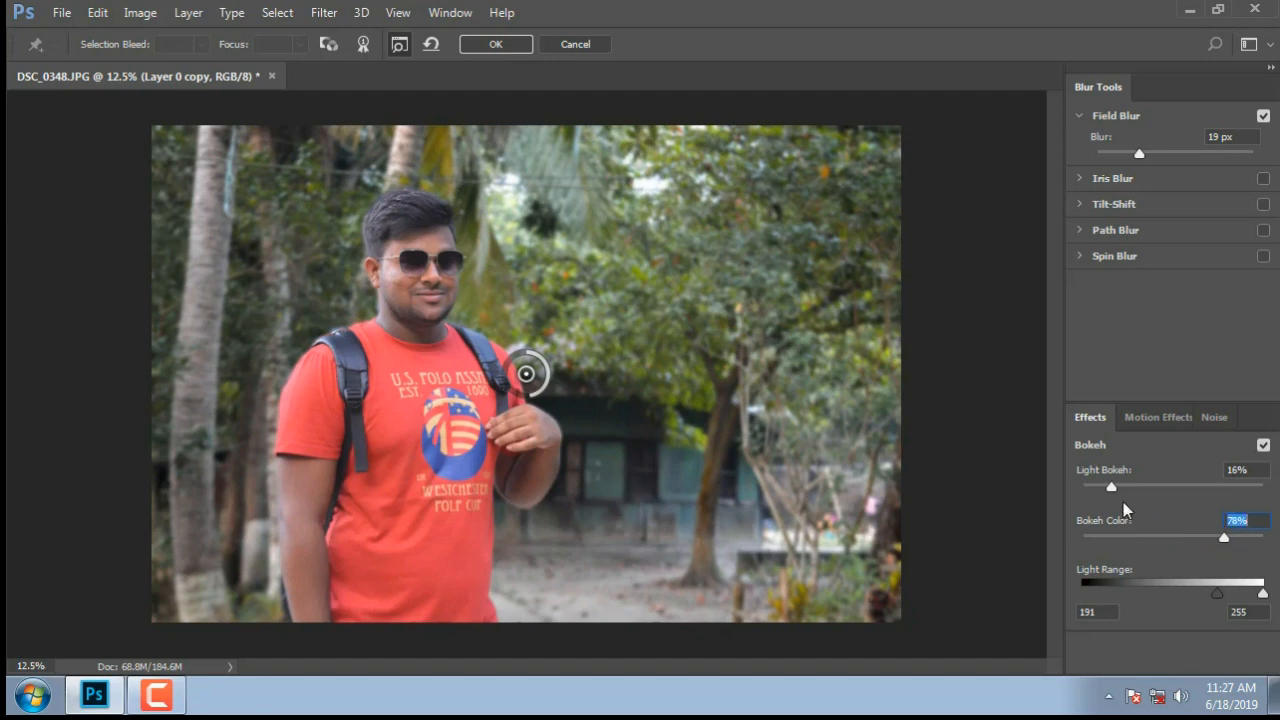
pyautogui.moveTo(1111, 487)
pyautogui.mouseDown()
pyautogui.moveTo(1147, 488)
pyautogui.moveTo(1119, 490)
pyautogui.mouseUp()
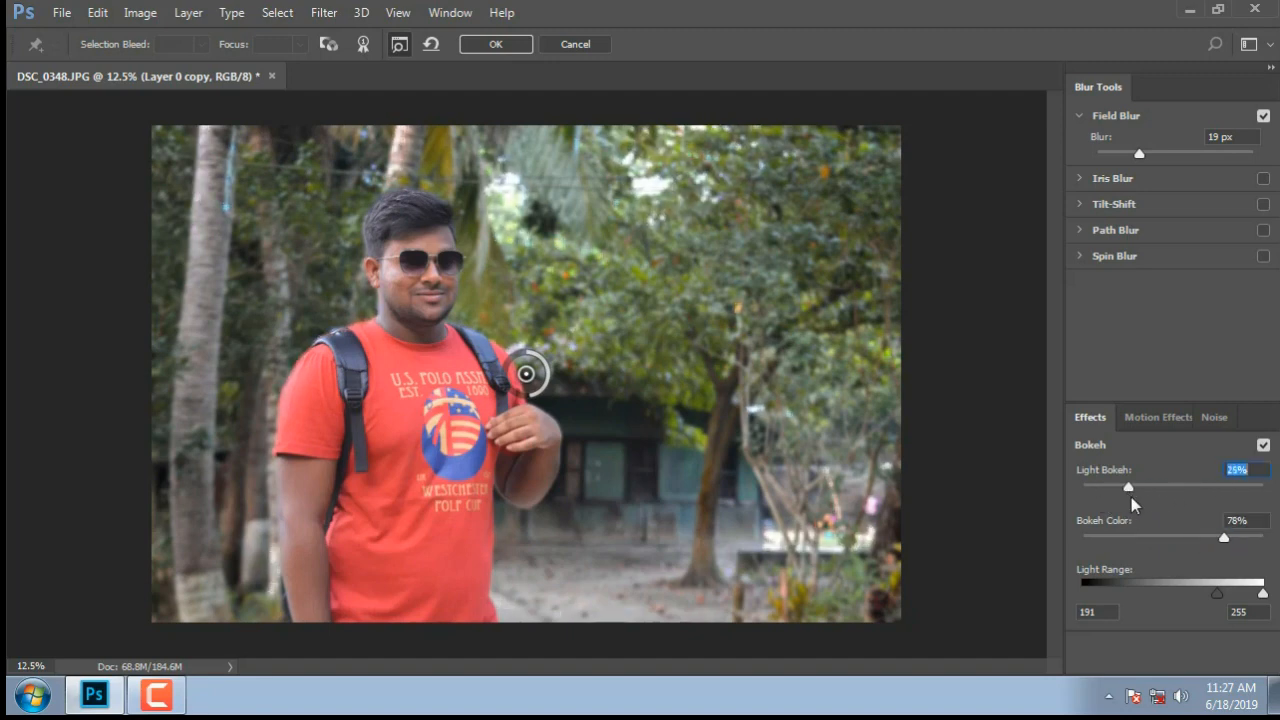
pyautogui.click(1154, 424)
pyautogui.click(1092, 419)
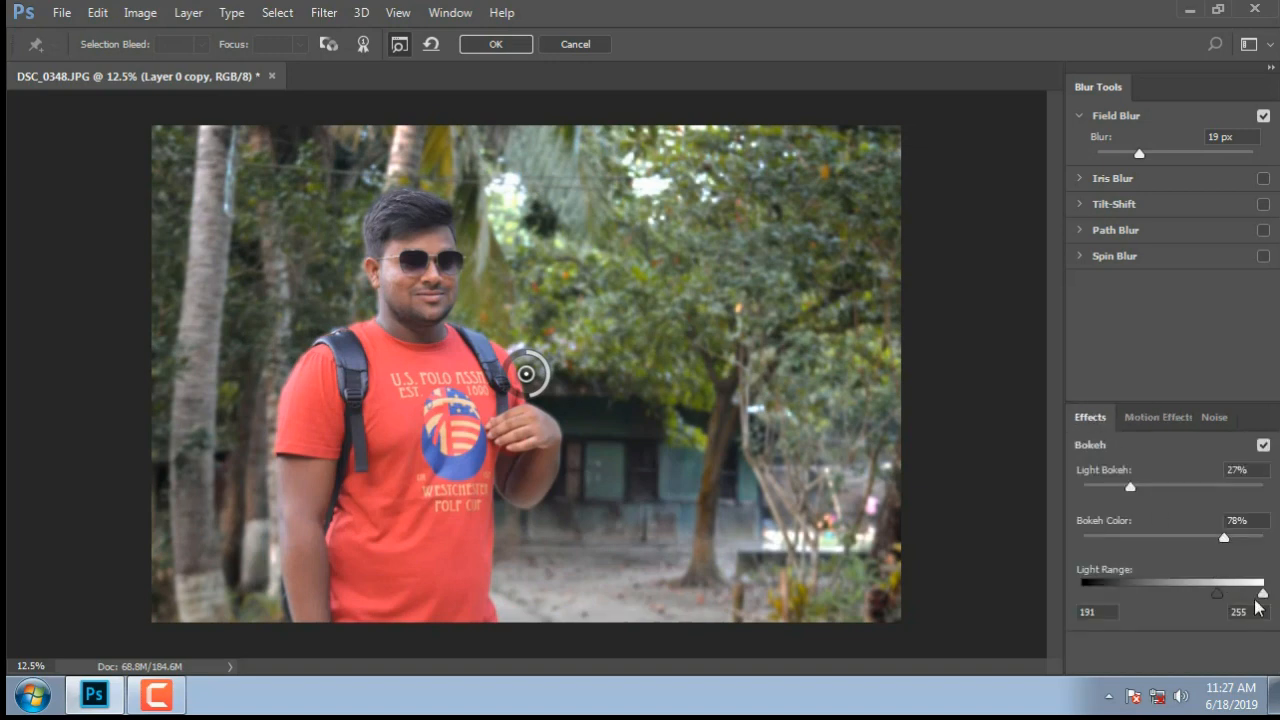
# Narrow the Field Blur Light Range to 225–226 and set Light Bokeh to 64%, Bokeh Color to 35% and Blur to 26 px.
pyautogui.moveTo(1263, 597)
pyautogui.mouseDown()
pyautogui.moveTo(1138, 601)
pyautogui.moveTo(1268, 602)
pyautogui.moveTo(1238, 592)
pyautogui.mouseUp()
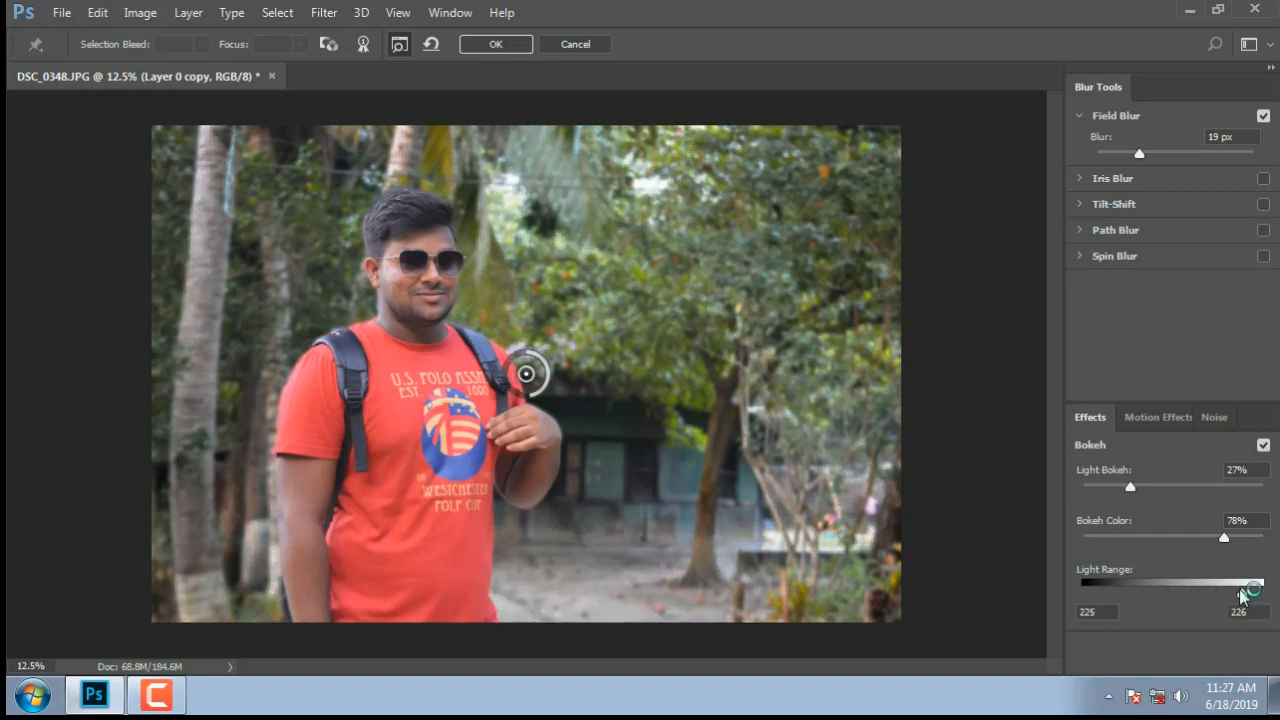
pyautogui.moveTo(1216, 602); pyautogui.dragTo(1274, 598)
pyautogui.moveTo(1133, 490); pyautogui.dragTo(1150, 555)
pyautogui.moveTo(1139, 153)
pyautogui.mouseDown()
pyautogui.moveTo(1178, 162)
pyautogui.moveTo(1150, 172)
pyautogui.moveTo(1171, 177)
pyautogui.moveTo(1153, 171)
pyautogui.mouseUp()
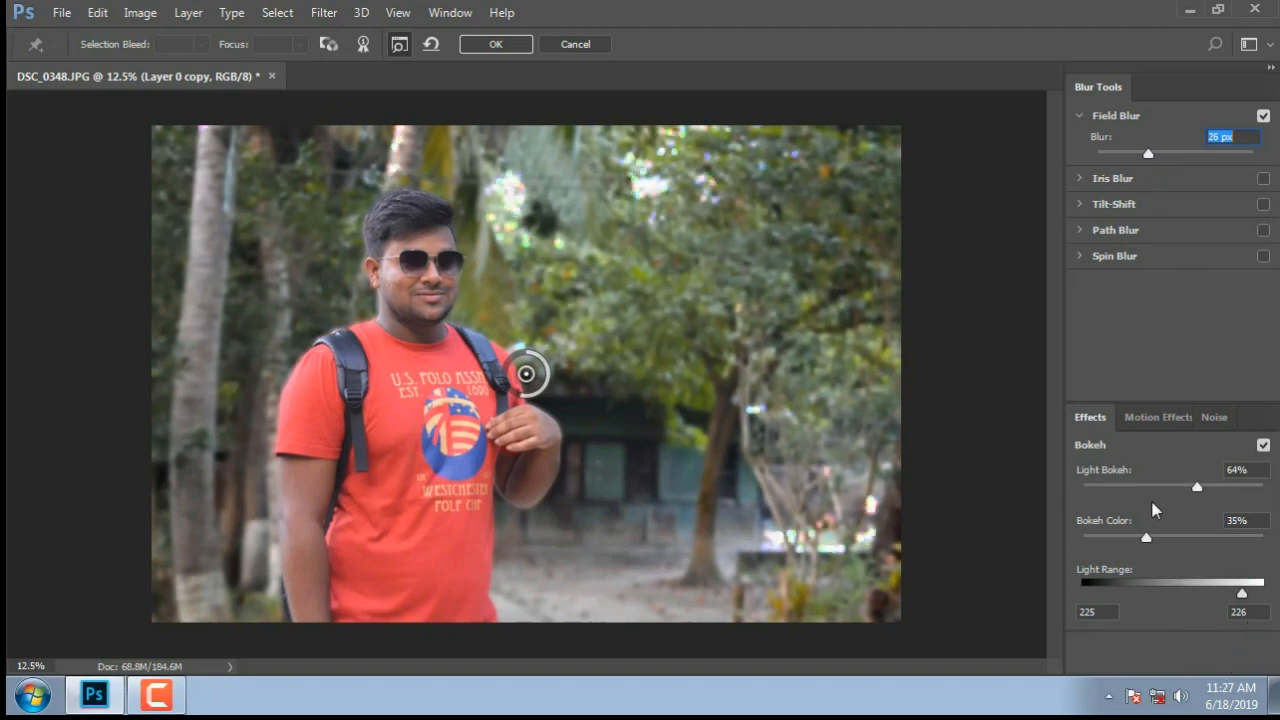
# Lower the Bokeh Color below 35% and apply the Field Blur to Layer 0 copy.
pyautogui.click(1150, 417)
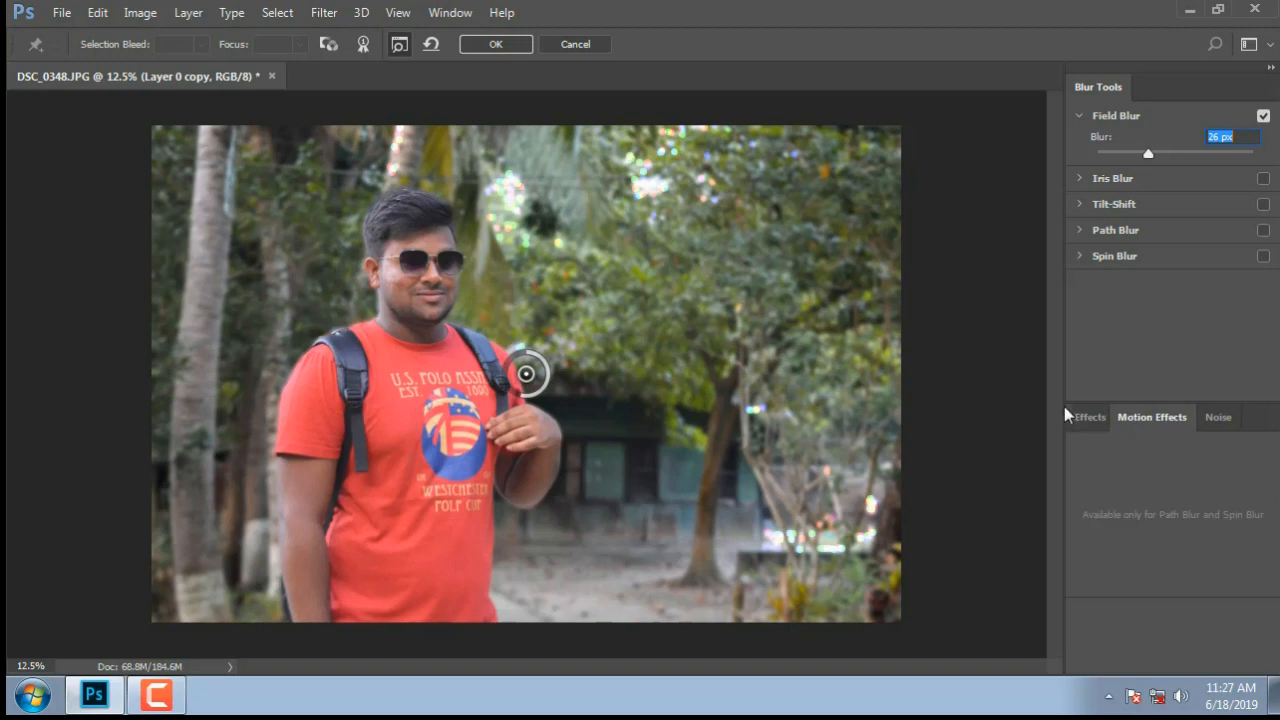
pyautogui.click(1073, 418)
pyautogui.moveTo(1147, 538); pyautogui.dragTo(1108, 540)
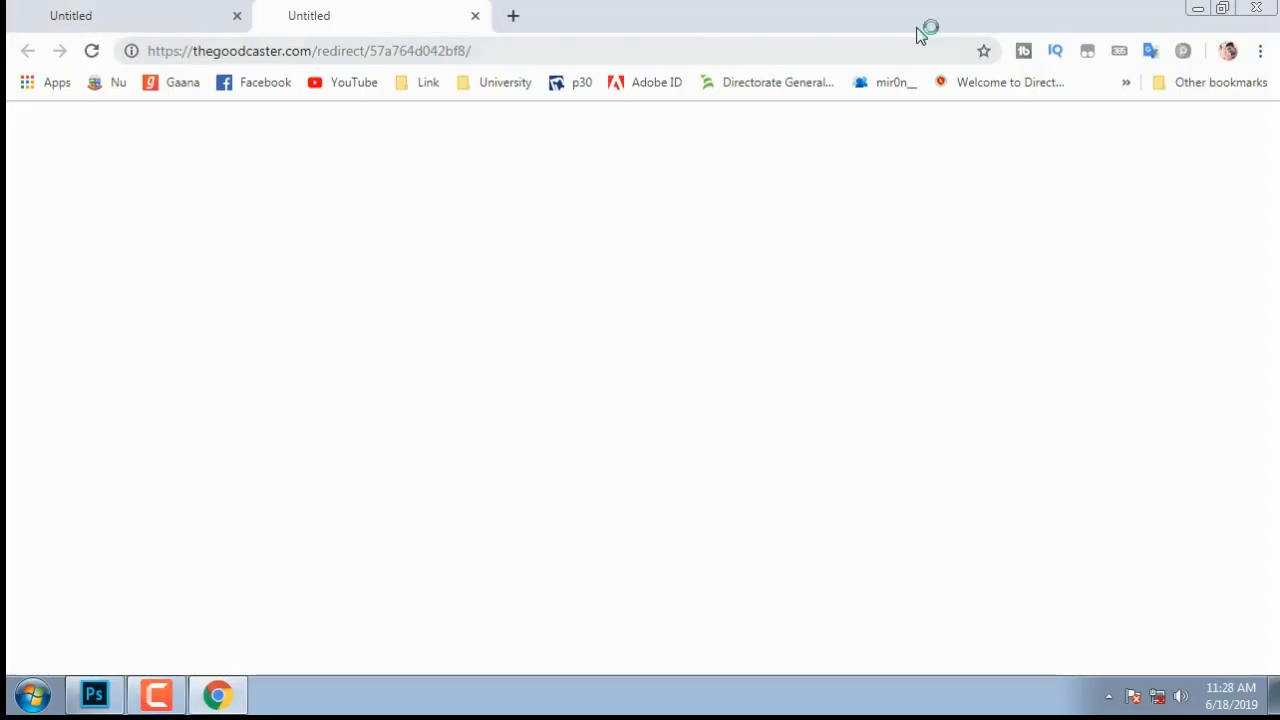
pyautogui.click(1258, 10)
pyautogui.click(493, 45)
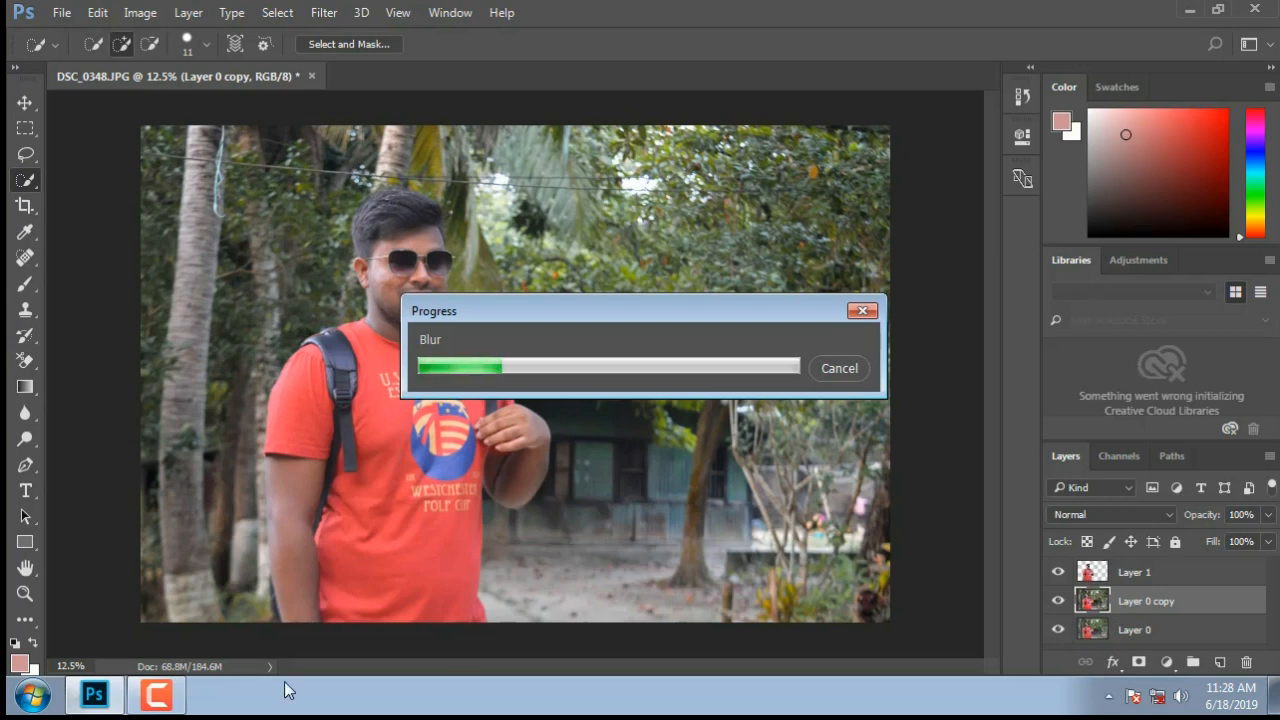
pyautogui.click(155, 695)
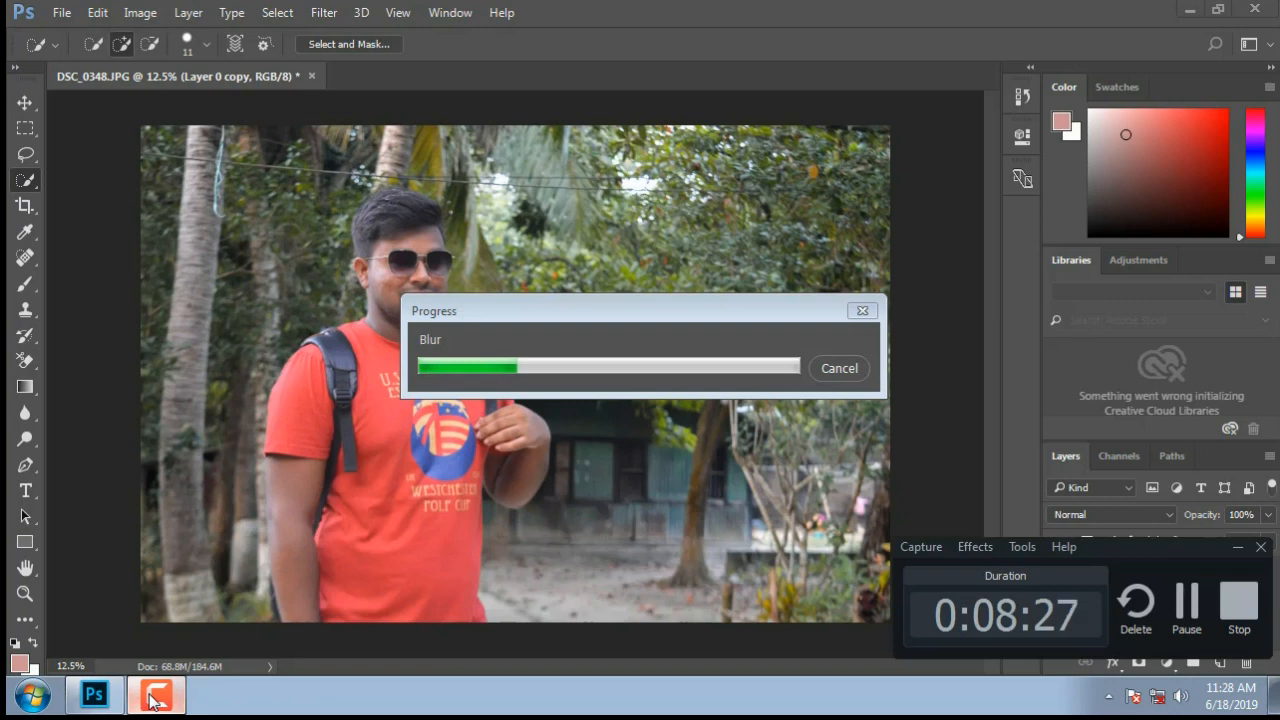
pyautogui.click(155, 697)
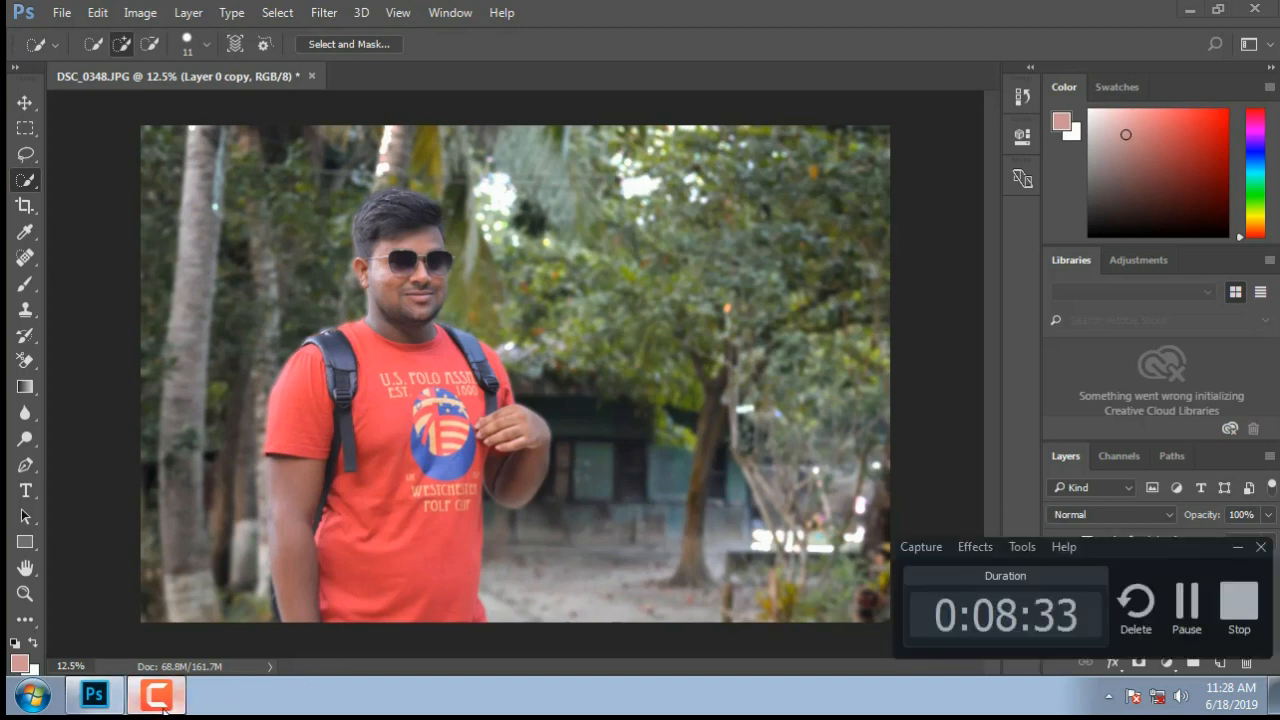
# Open the Camera Raw Filter on Layer 0 copy and set the saturation of Greens to +9 and Yellows to +85.
pyautogui.click(1146, 578)
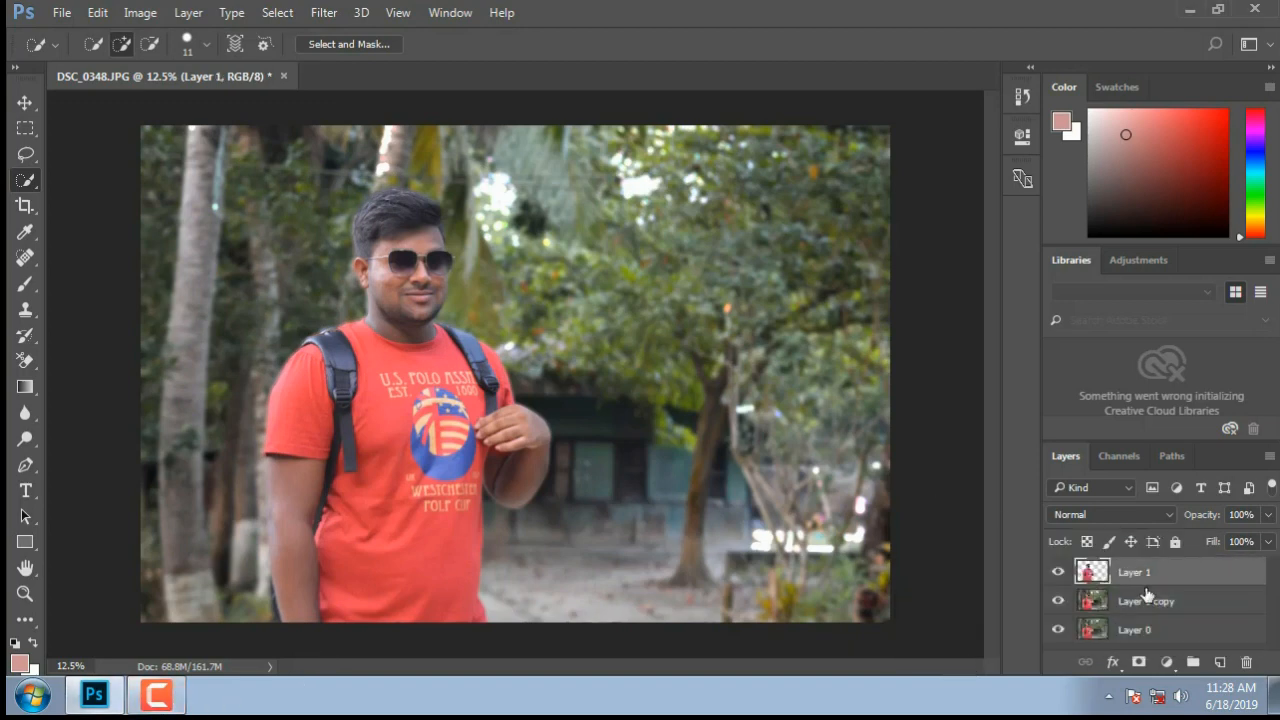
pyautogui.click(1147, 601)
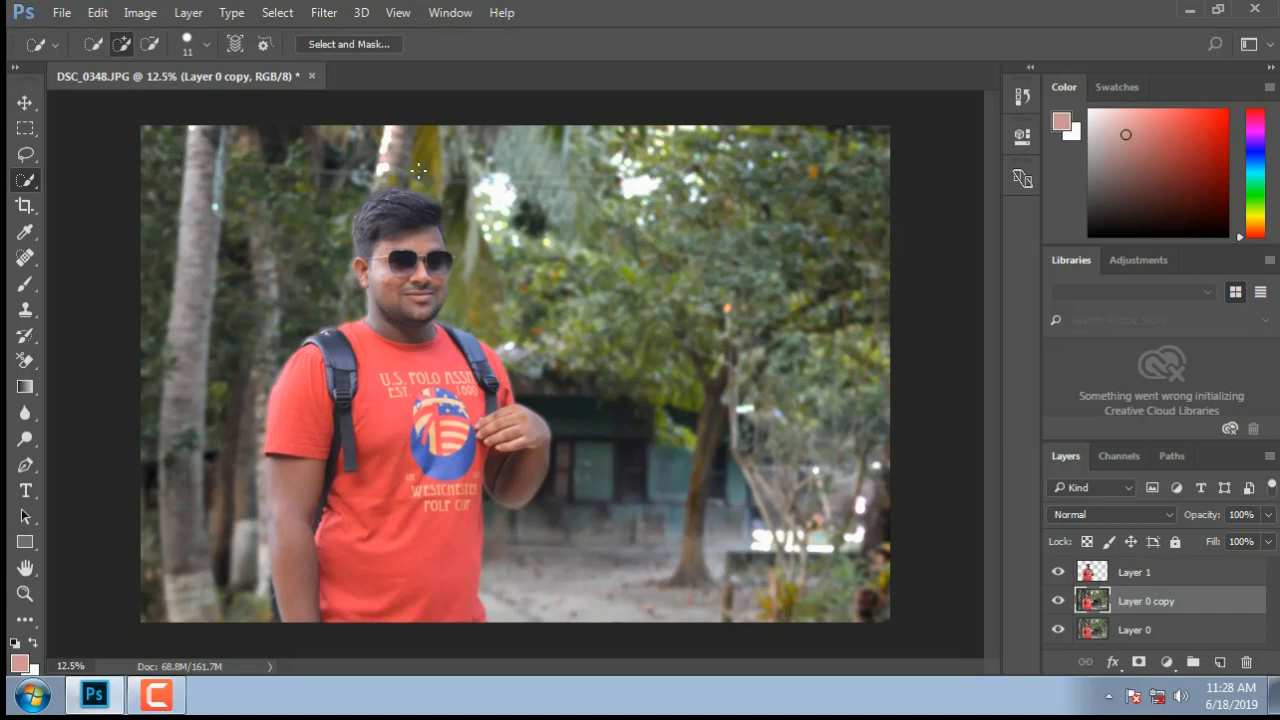
pyautogui.click(311, 12)
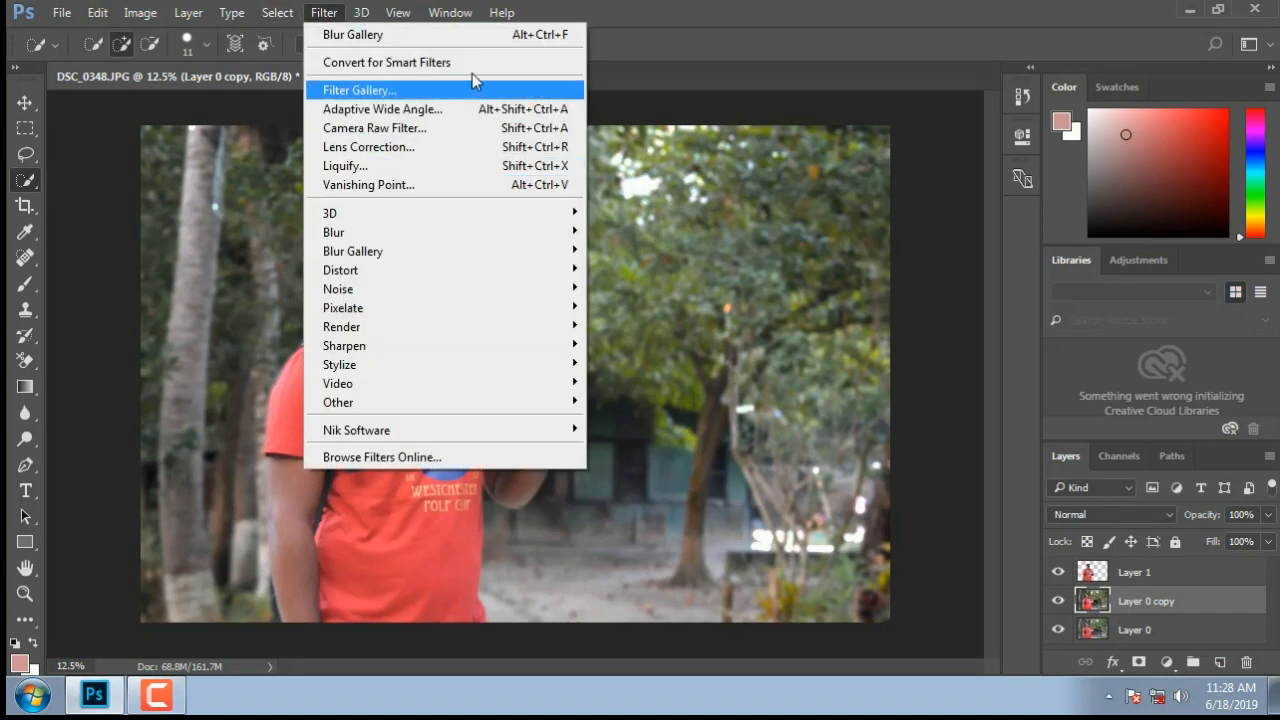
pyautogui.press('Escape')
pyautogui.click(322, 12)
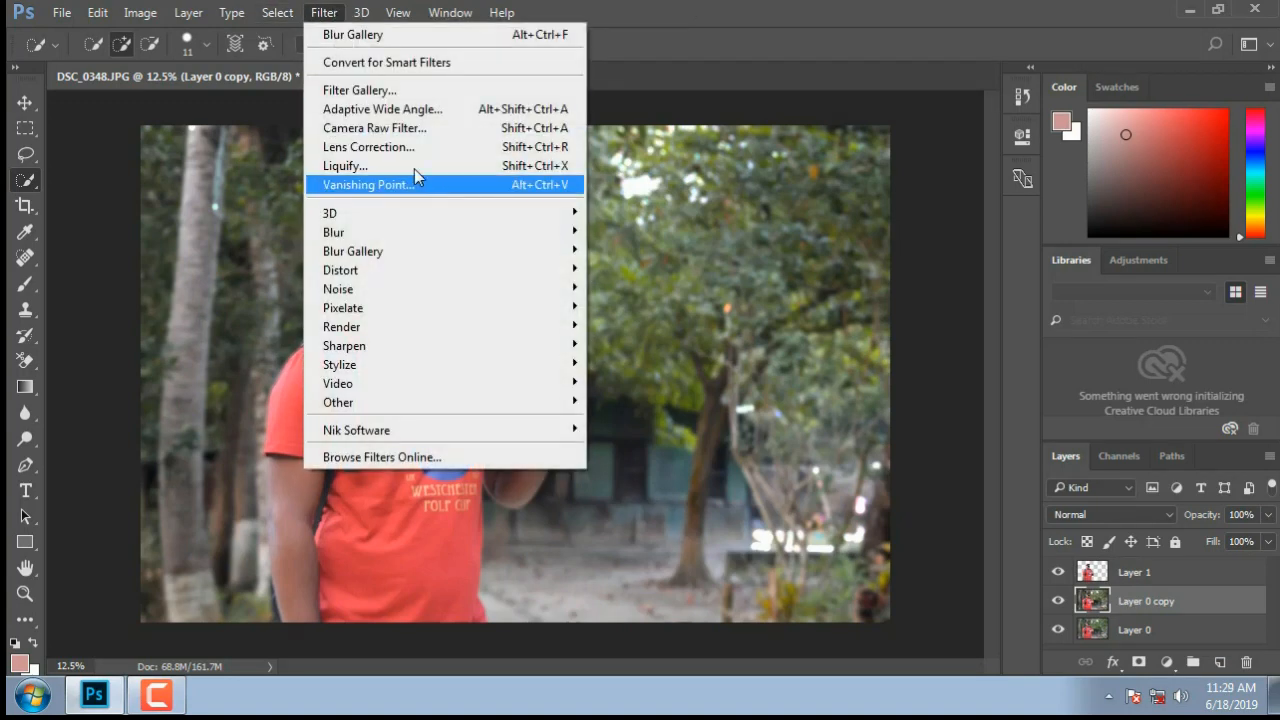
pyautogui.click(407, 133)
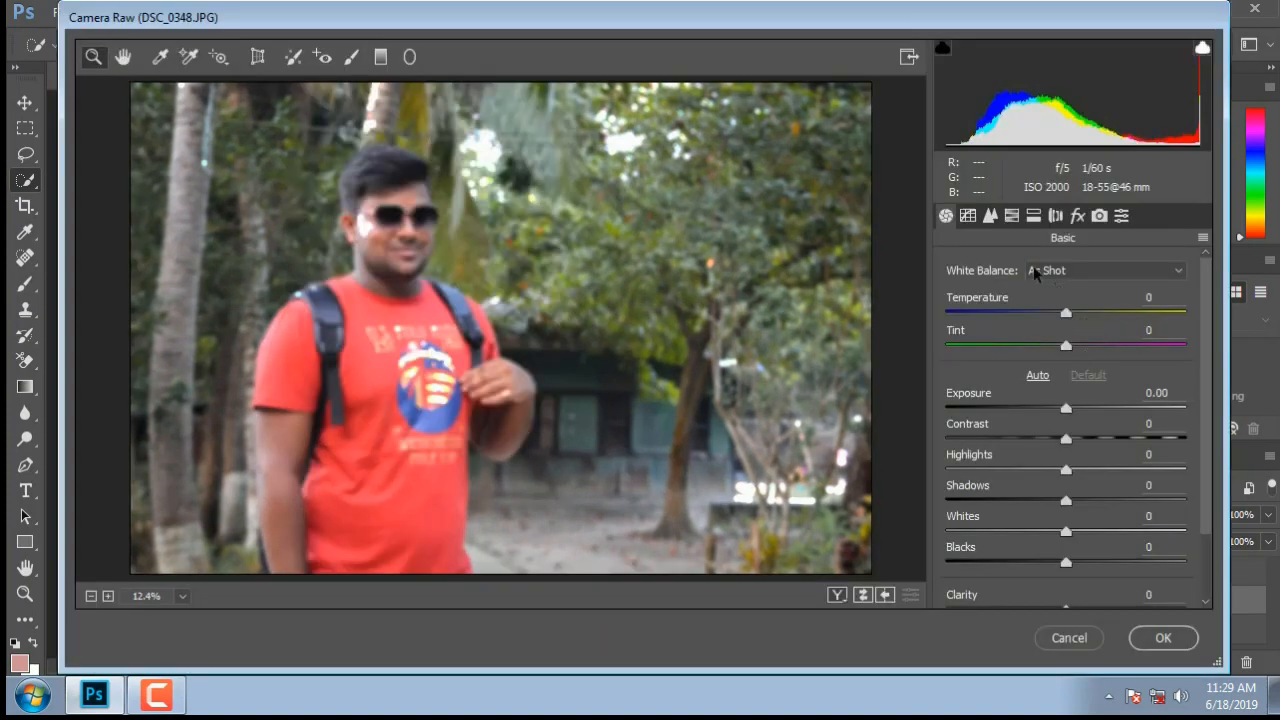
pyautogui.click(1011, 215)
pyautogui.click(1075, 470)
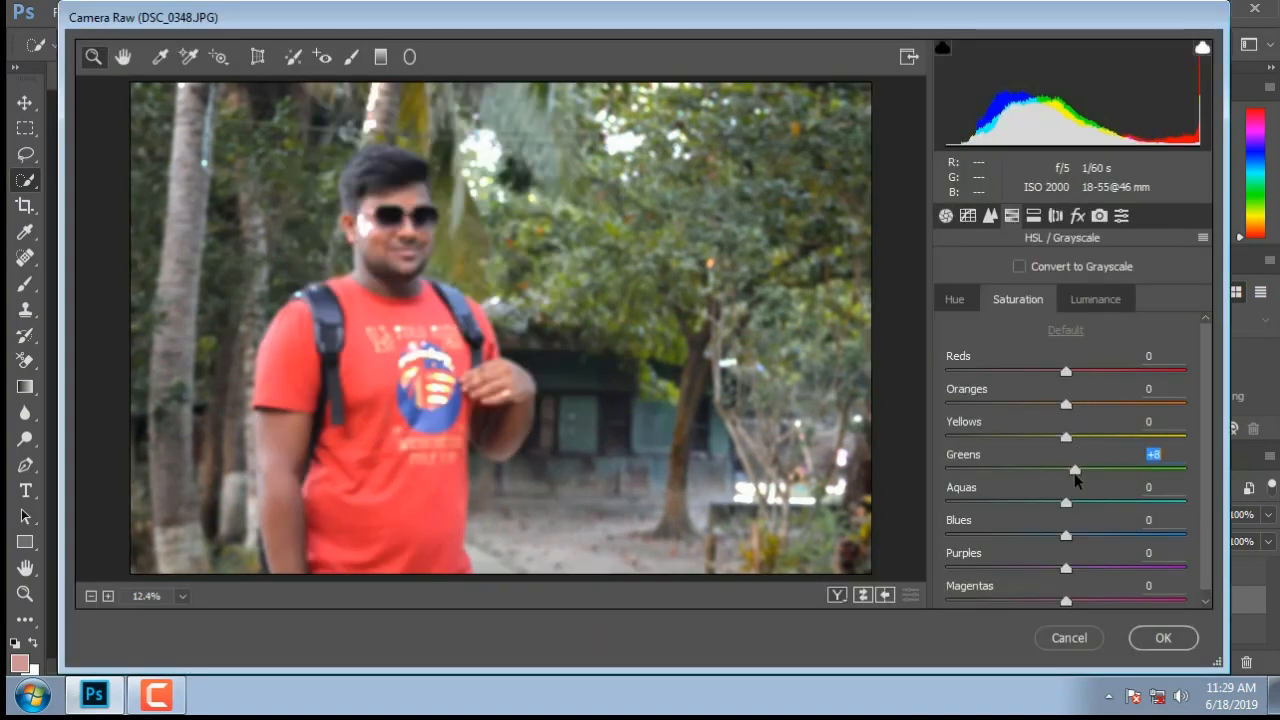
pyautogui.moveTo(1075, 476); pyautogui.dragTo(1167, 440)
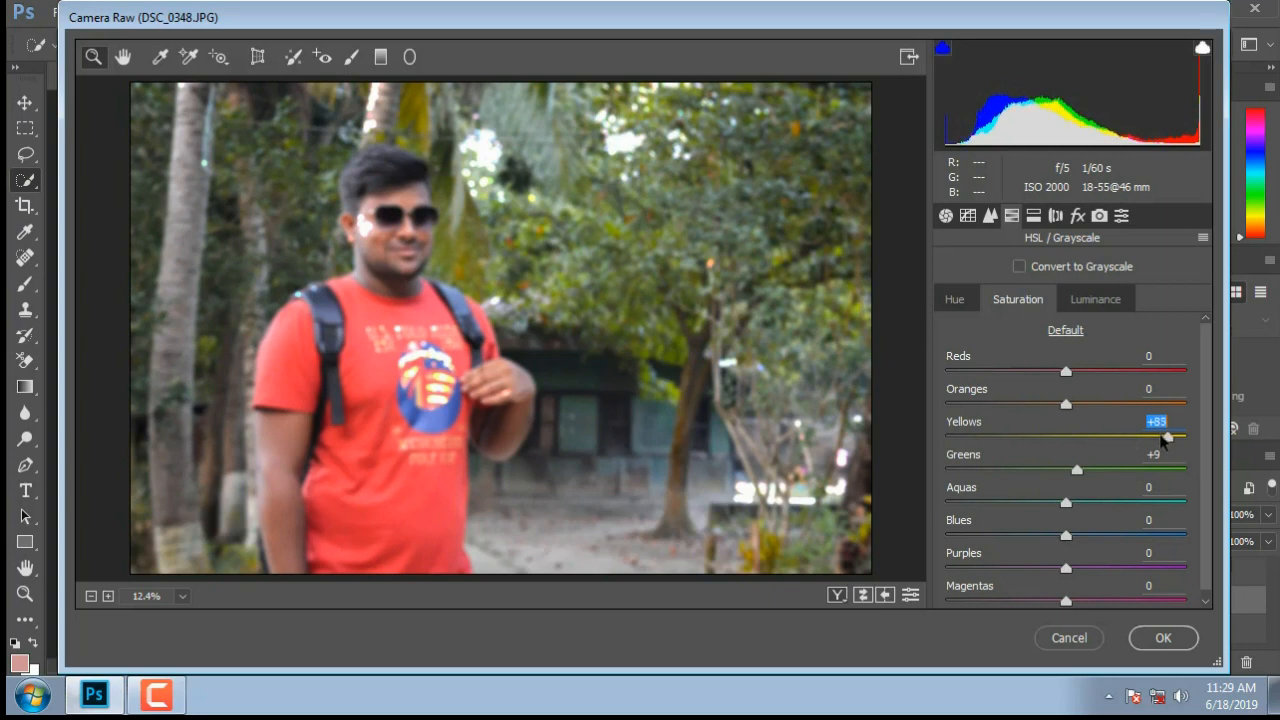
# Adjust the Greens and Yellows luminance, set the Yellows hue to -43 and Greens hue to +15, and apply the Camera Raw adjustments.
pyautogui.click(1068, 300)
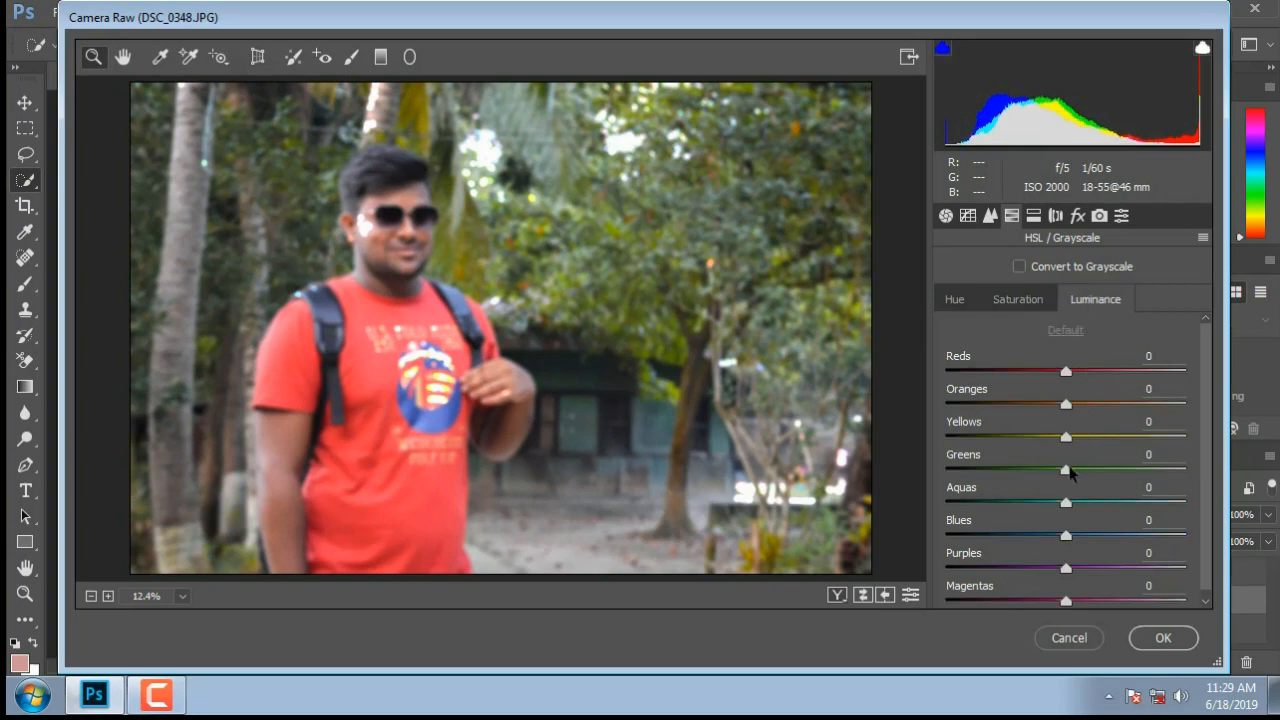
pyautogui.moveTo(1070, 474); pyautogui.dragTo(1013, 445)
pyautogui.click(961, 301)
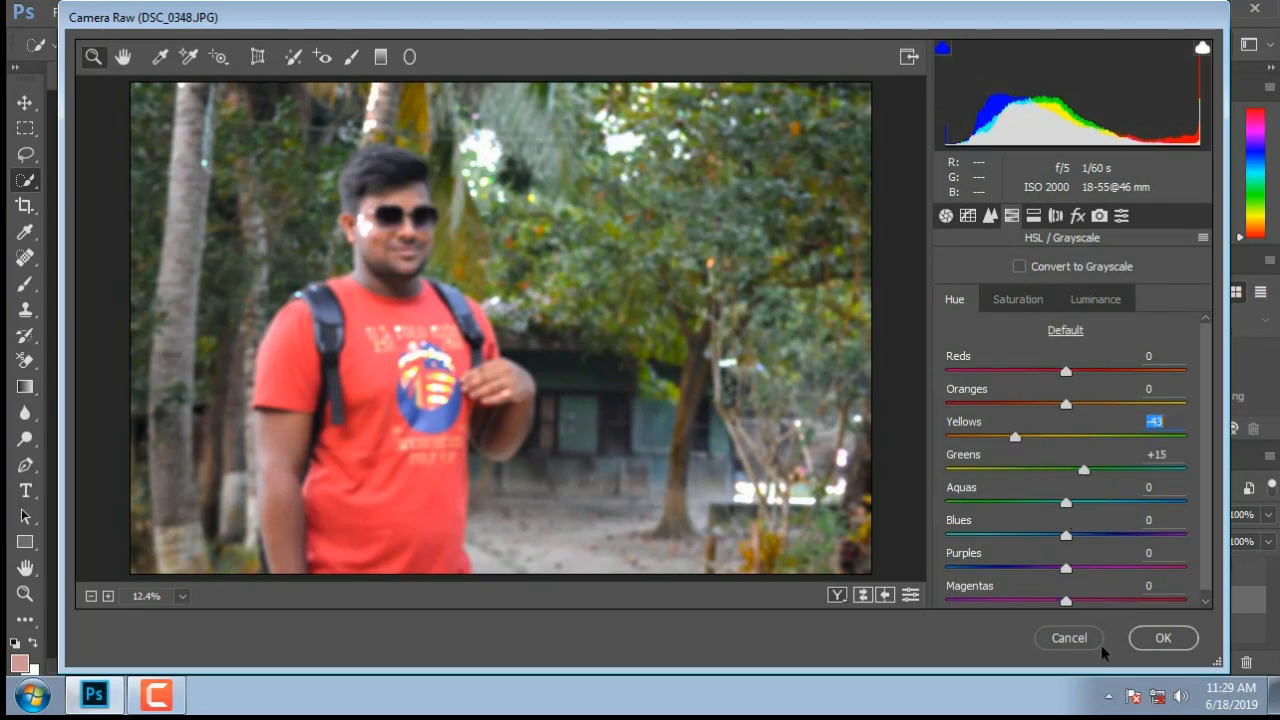
pyautogui.click(1164, 638)
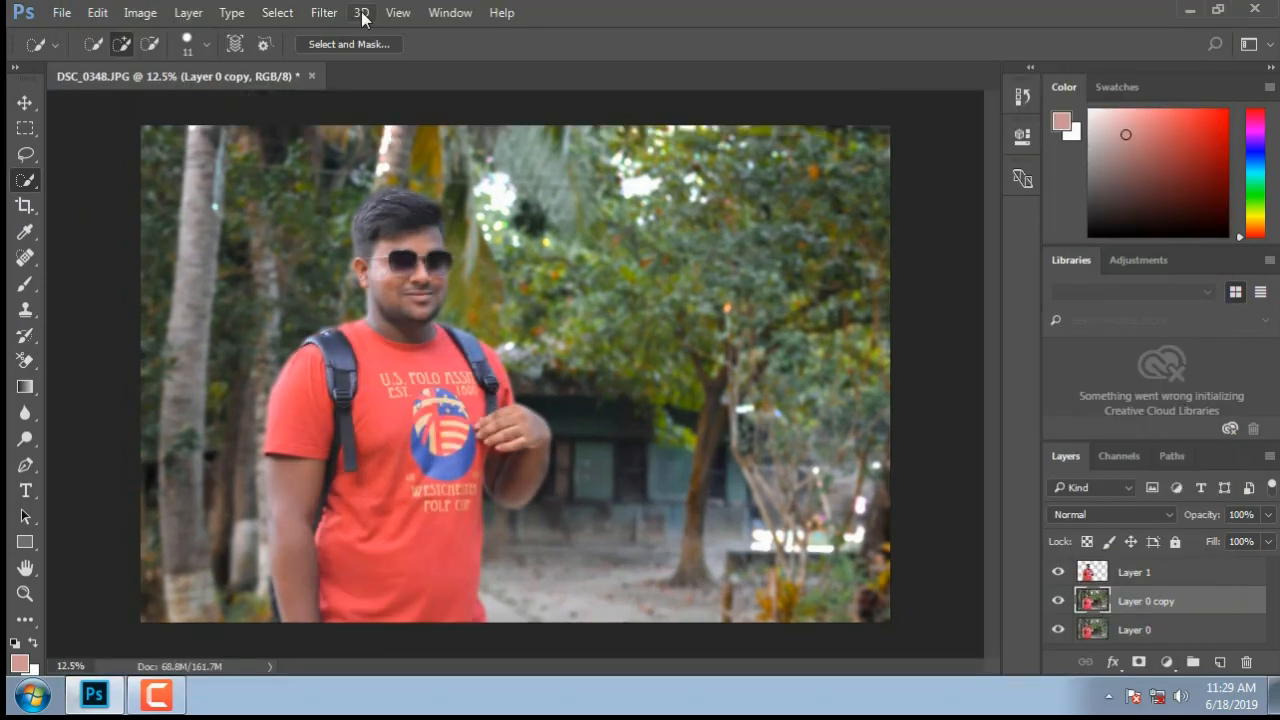
# Open Nik Software's Color Efex Pro 4 on Layer 0 copy and preview the High Key filter.
pyautogui.click(325, 13)
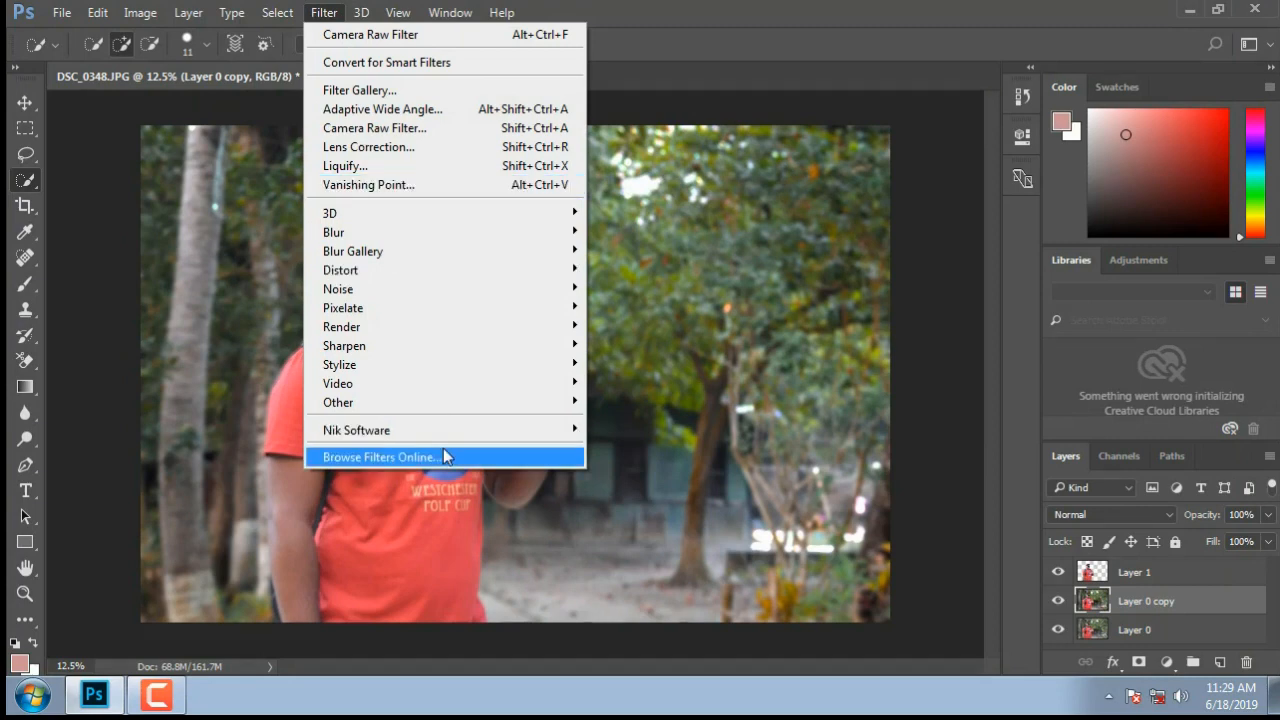
pyautogui.moveTo(429, 434)
pyautogui.click(625, 426)
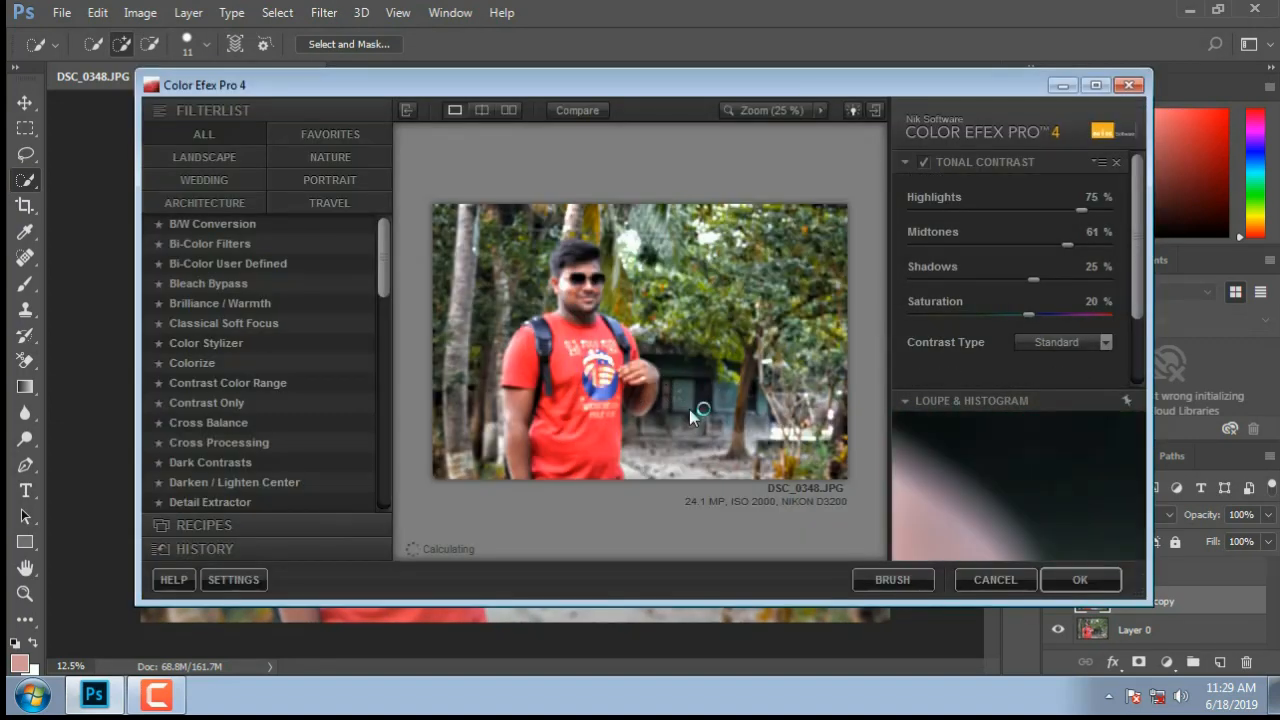
pyautogui.scroll(-1, 380, 285)
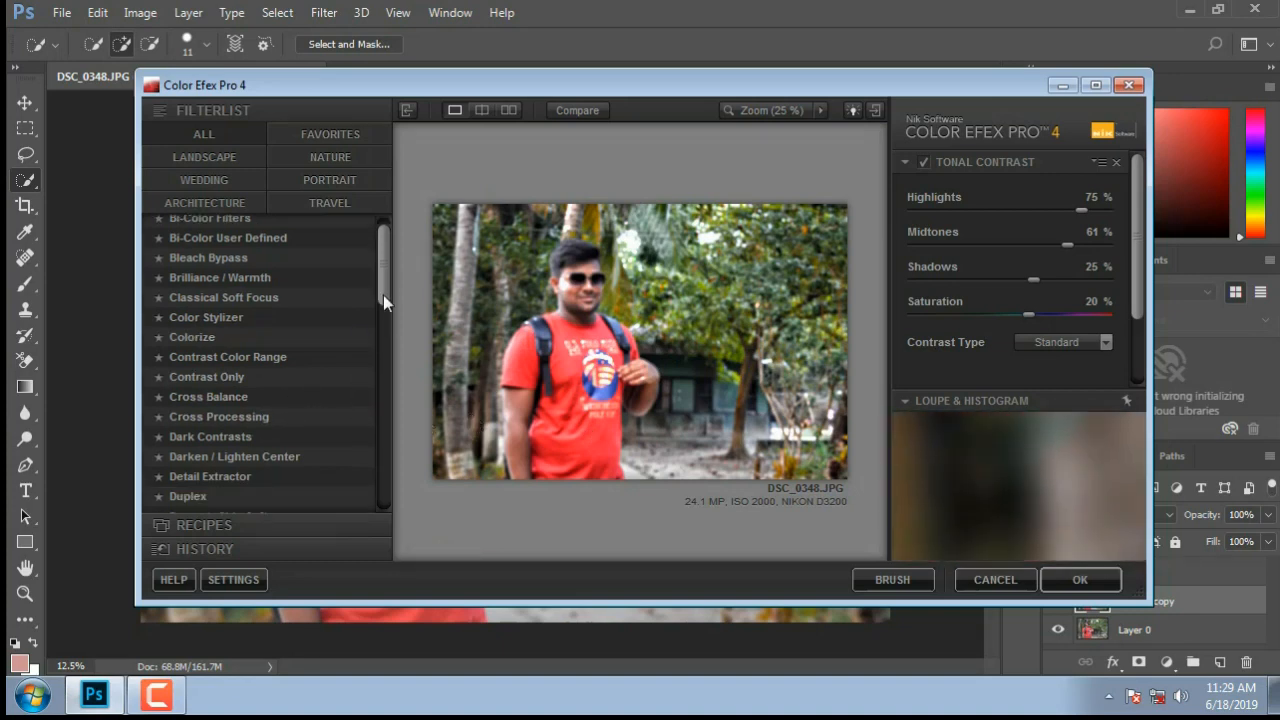
pyautogui.moveTo(383, 295); pyautogui.dragTo(371, 380)
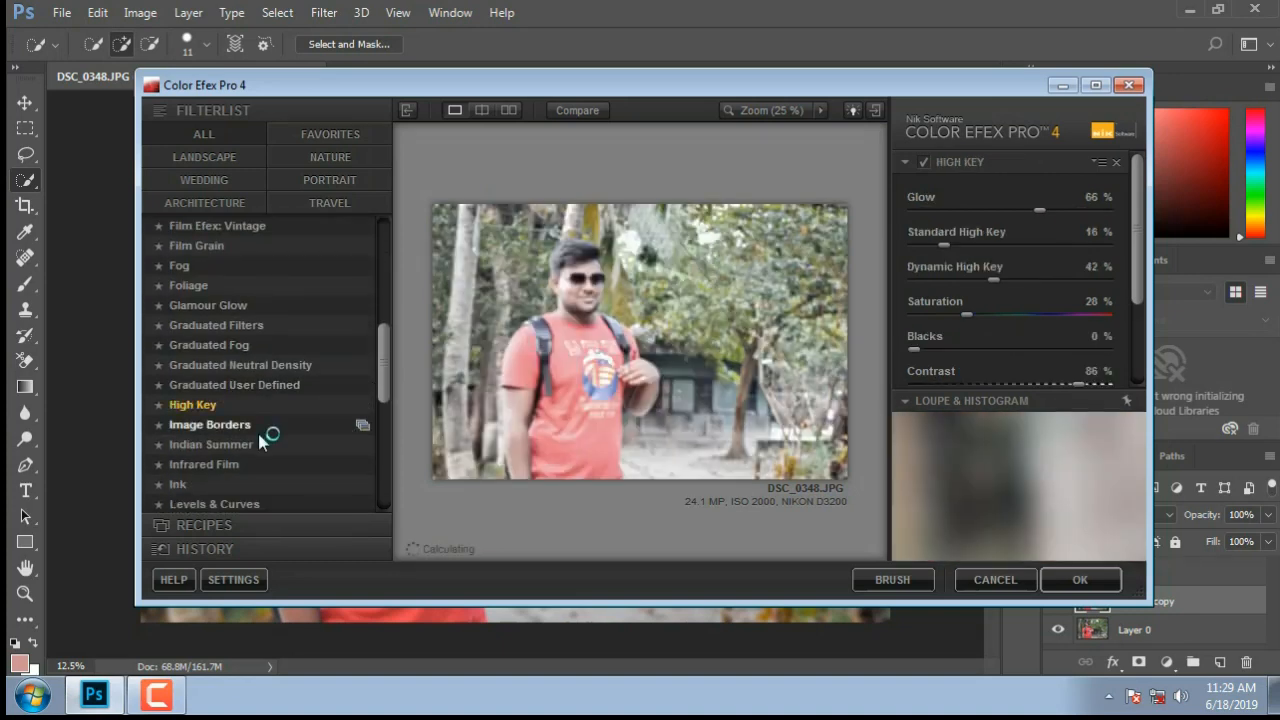
pyautogui.click(250, 444)
pyautogui.click(243, 404)
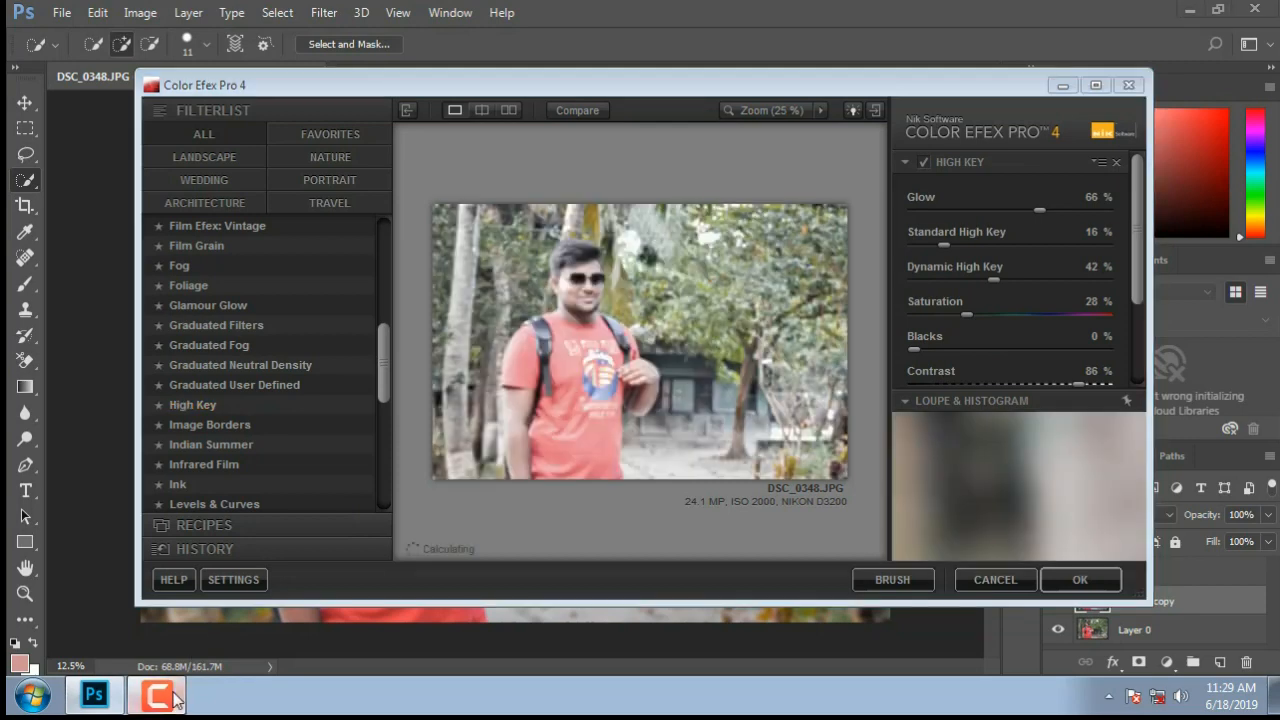
pyautogui.click(160, 695)
pyautogui.click(168, 697)
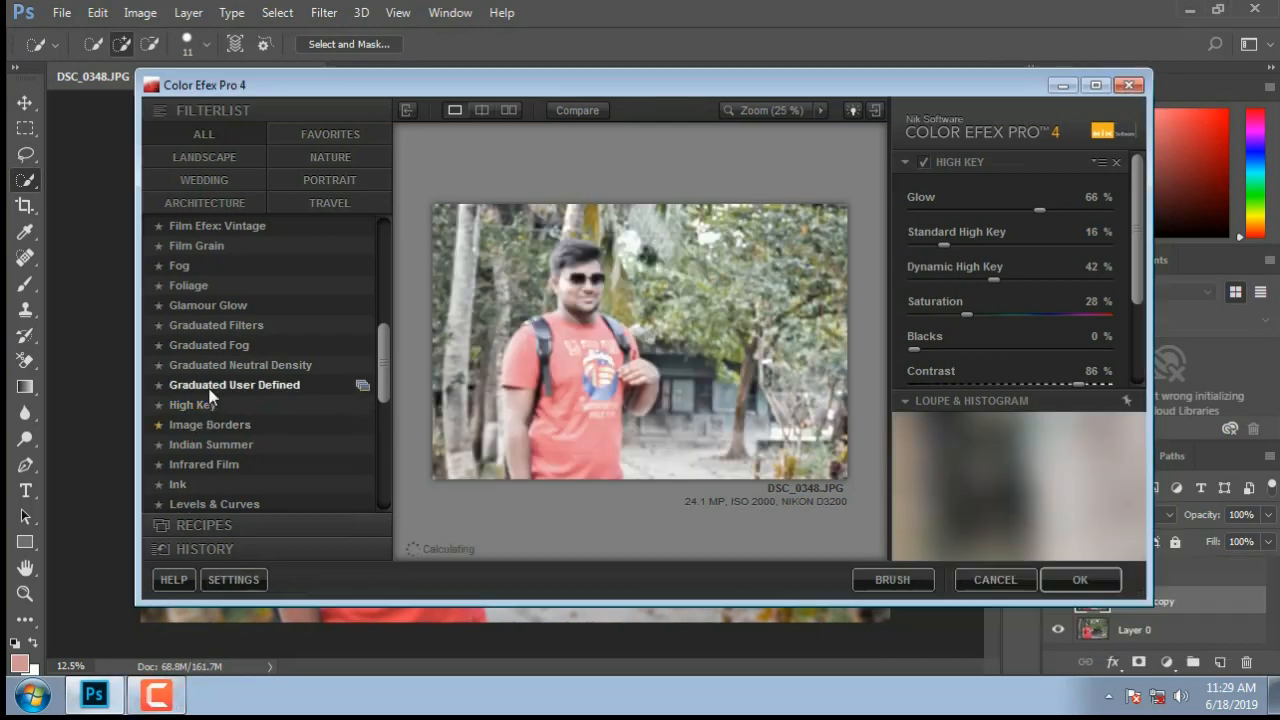
# Preview the Indian Summer filter and its foliage method variants on Layer 0 copy.
pyautogui.click(245, 365)
pyautogui.click(224, 403)
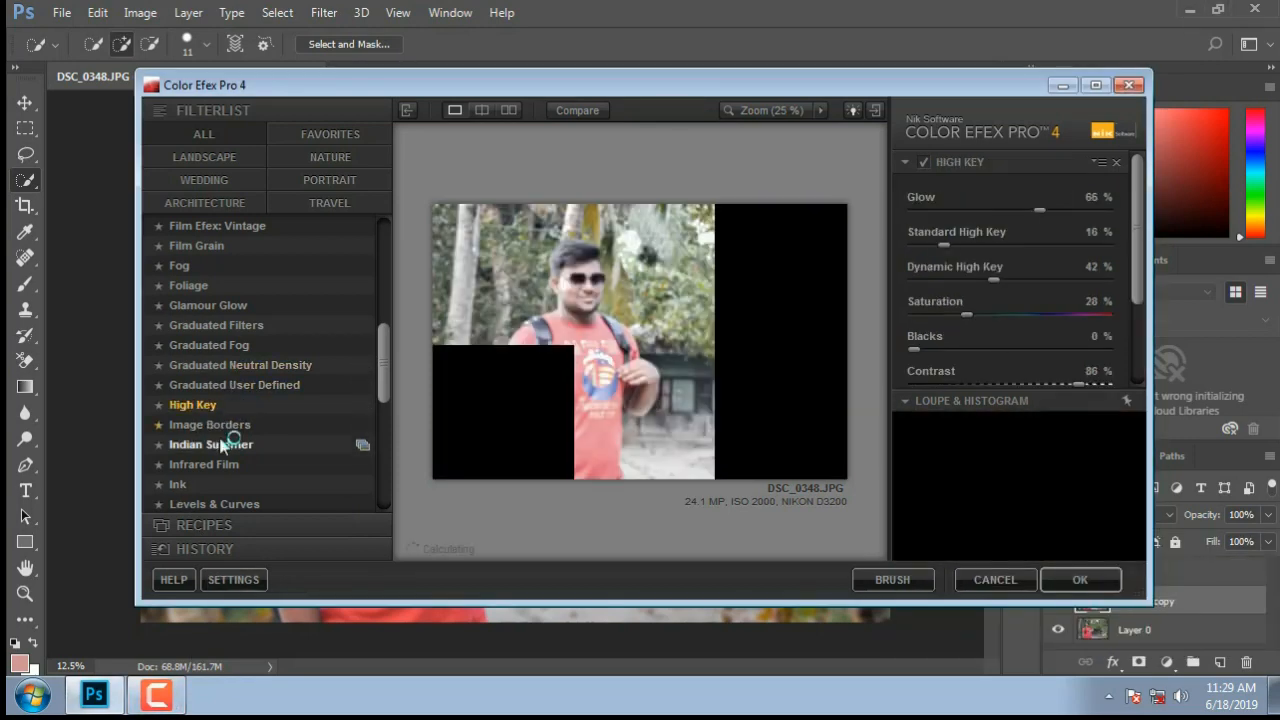
pyautogui.click(221, 444)
pyautogui.click(222, 462)
pyautogui.click(218, 445)
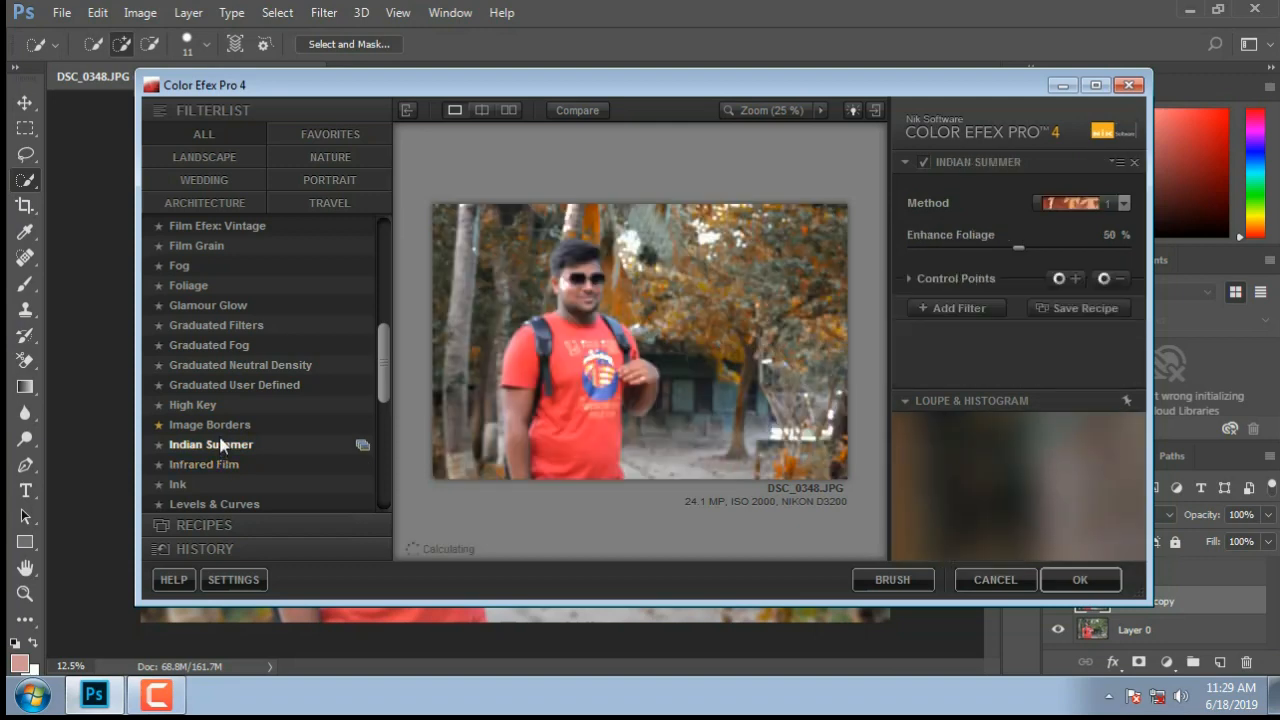
pyautogui.click(1090, 203)
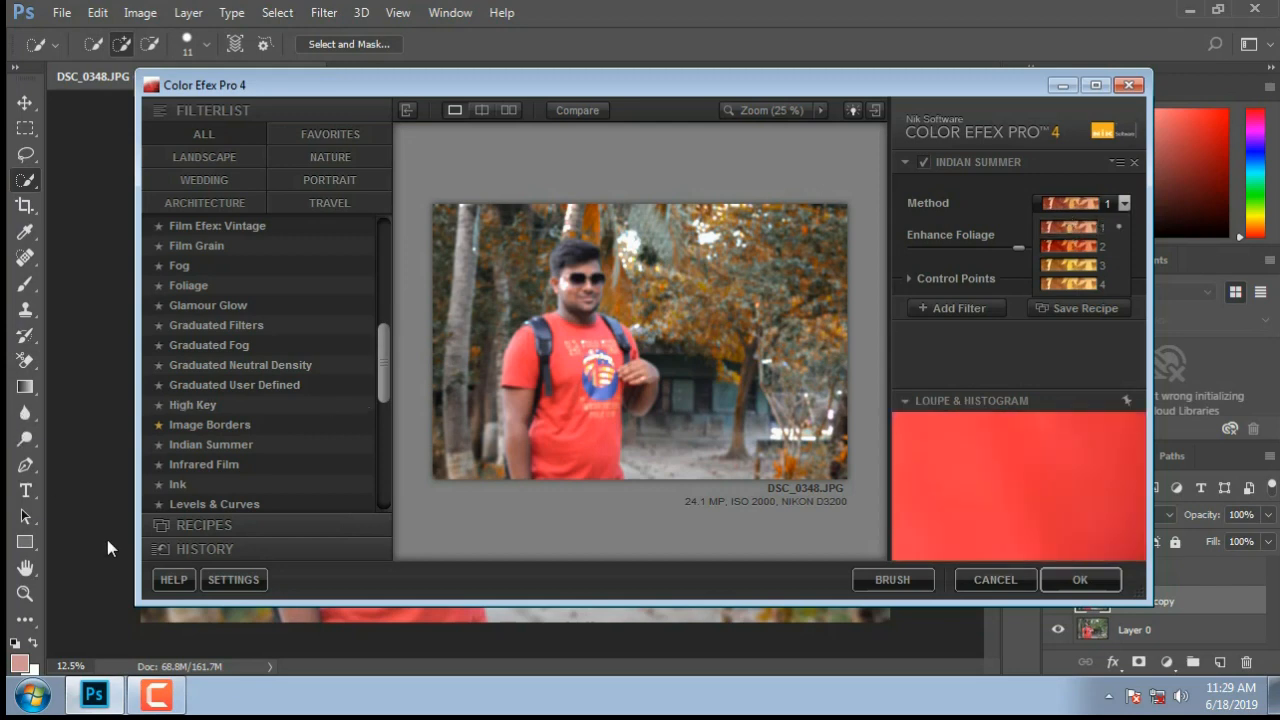
pyautogui.click(203, 464)
pyautogui.click(198, 446)
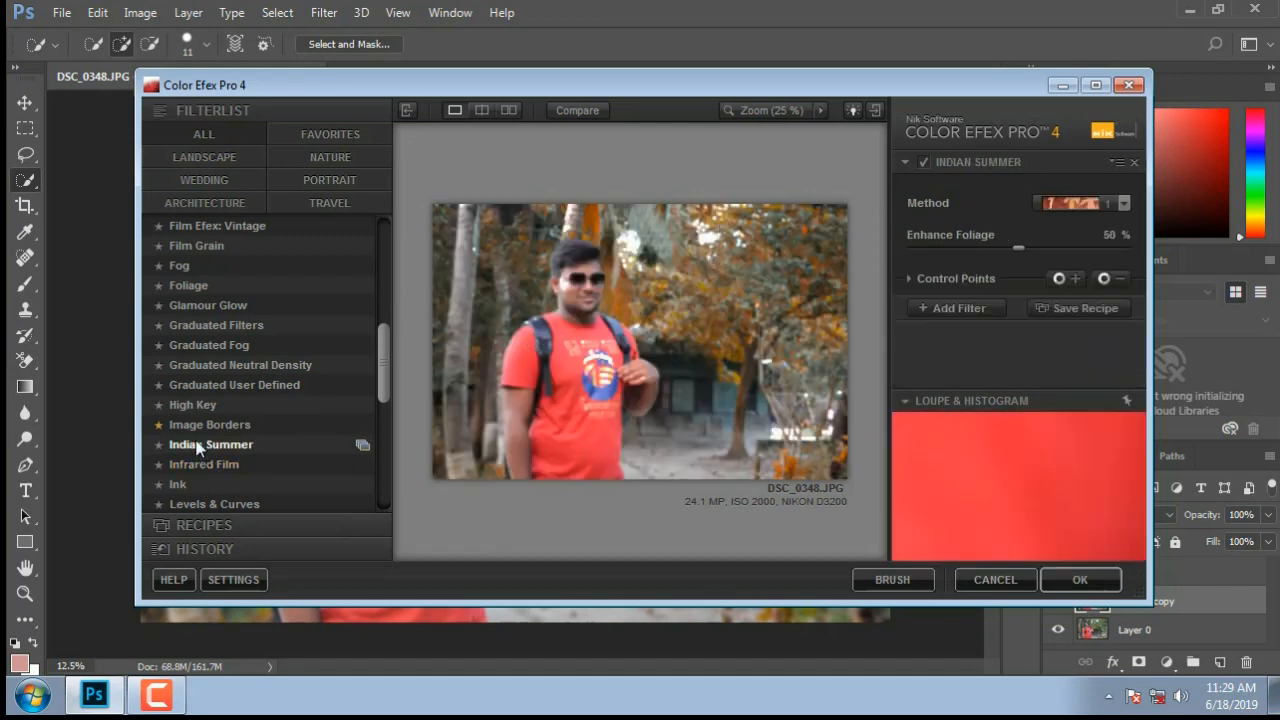
# Preview the Graduated Neutral Density, Graduated Filters and Glamour Glow effects on the photo.
pyautogui.click(196, 424)
pyautogui.click(190, 385)
pyautogui.click(184, 367)
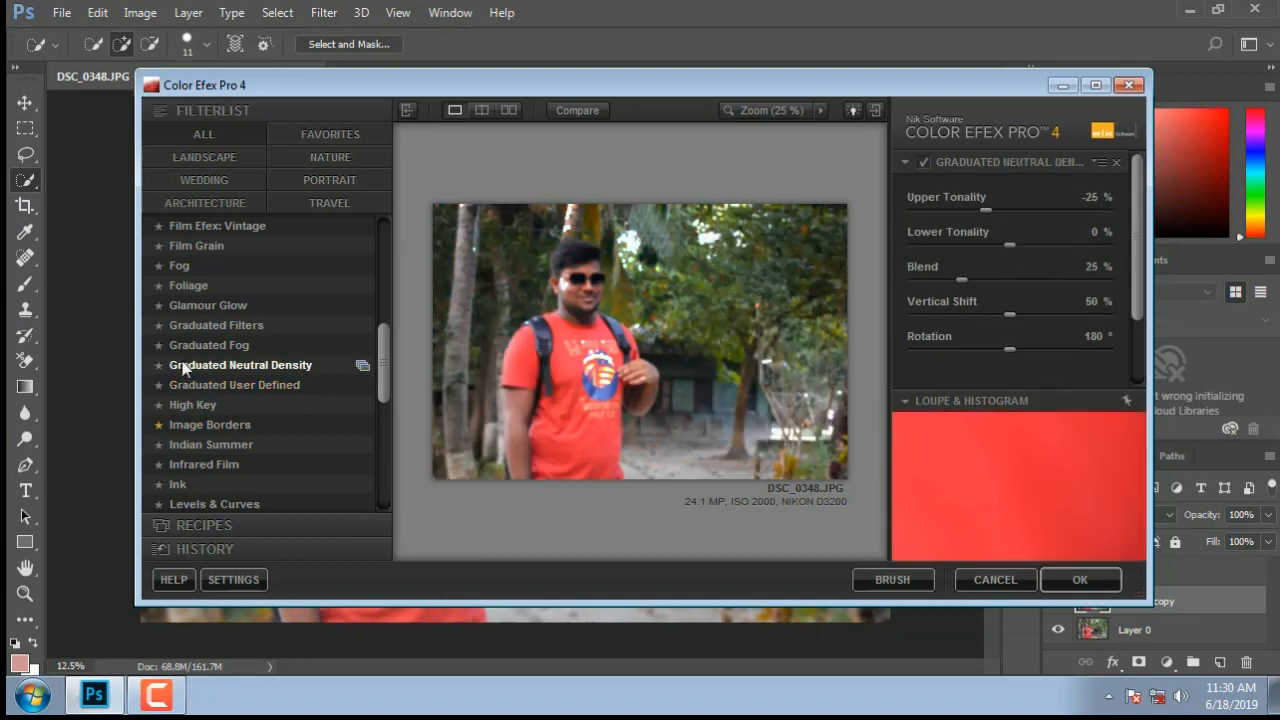
pyautogui.click(182, 346)
pyautogui.click(190, 326)
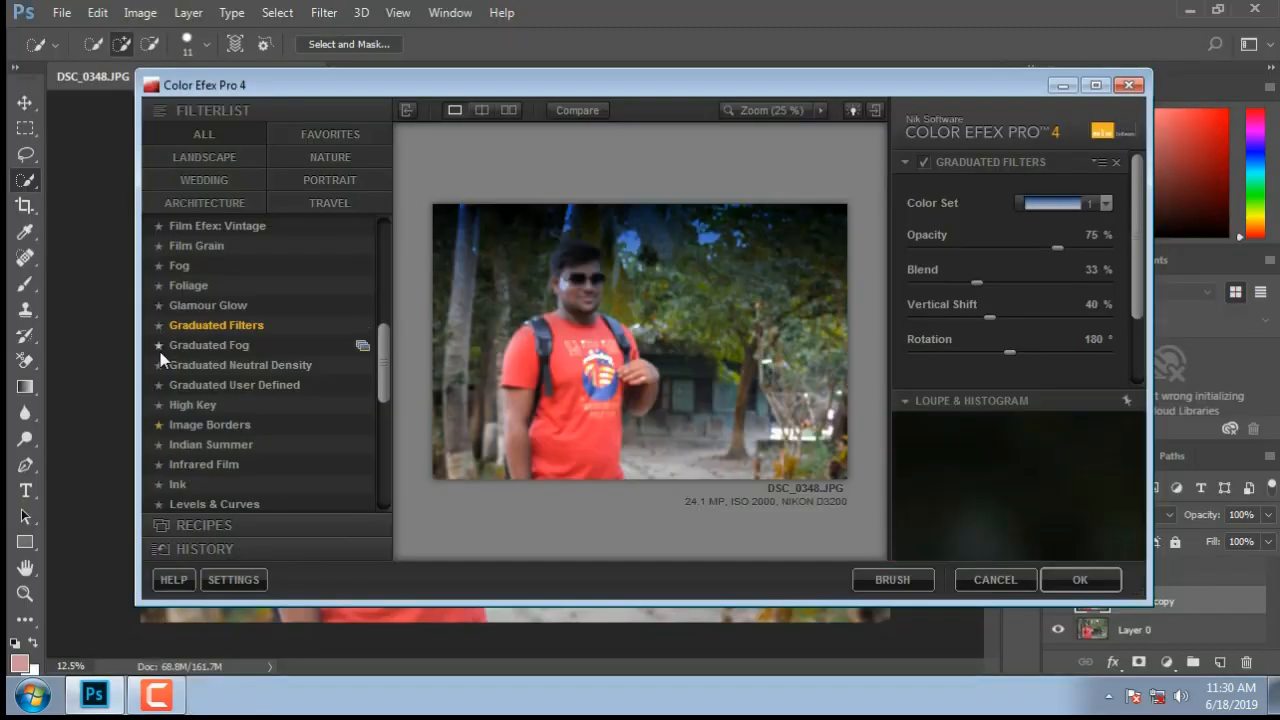
pyautogui.click(205, 305)
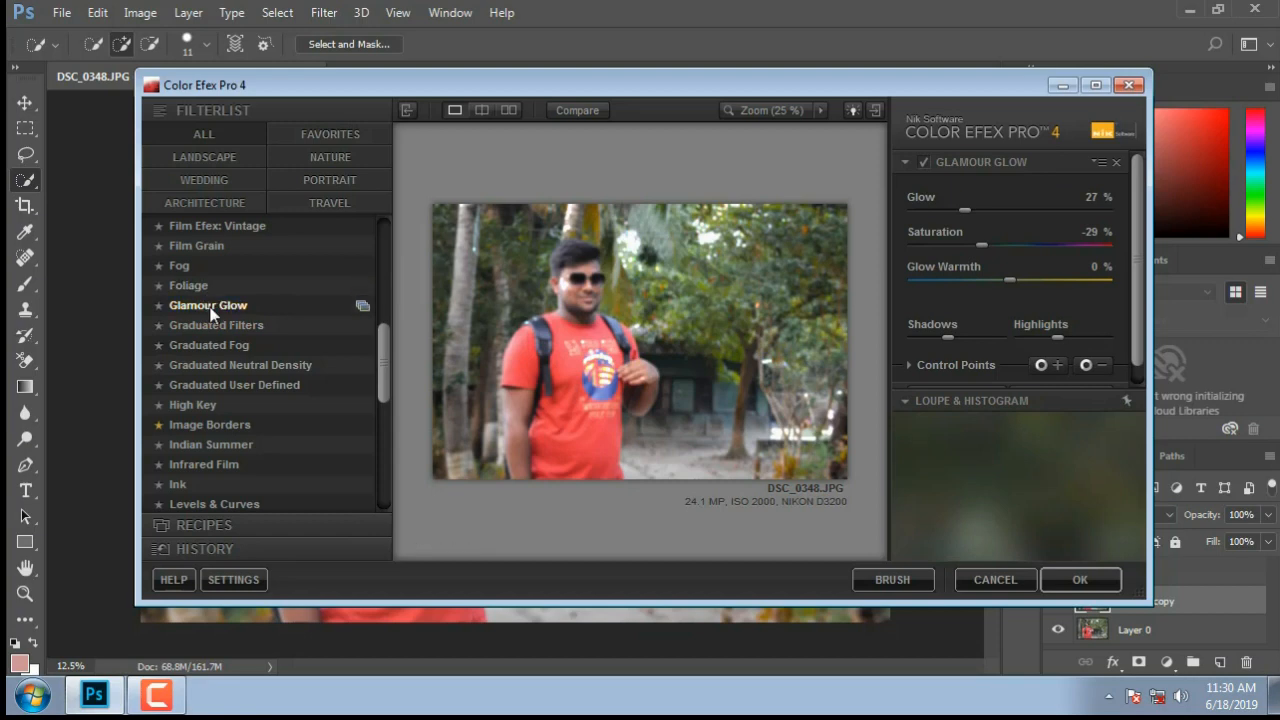
pyautogui.scroll(3, 206, 417)
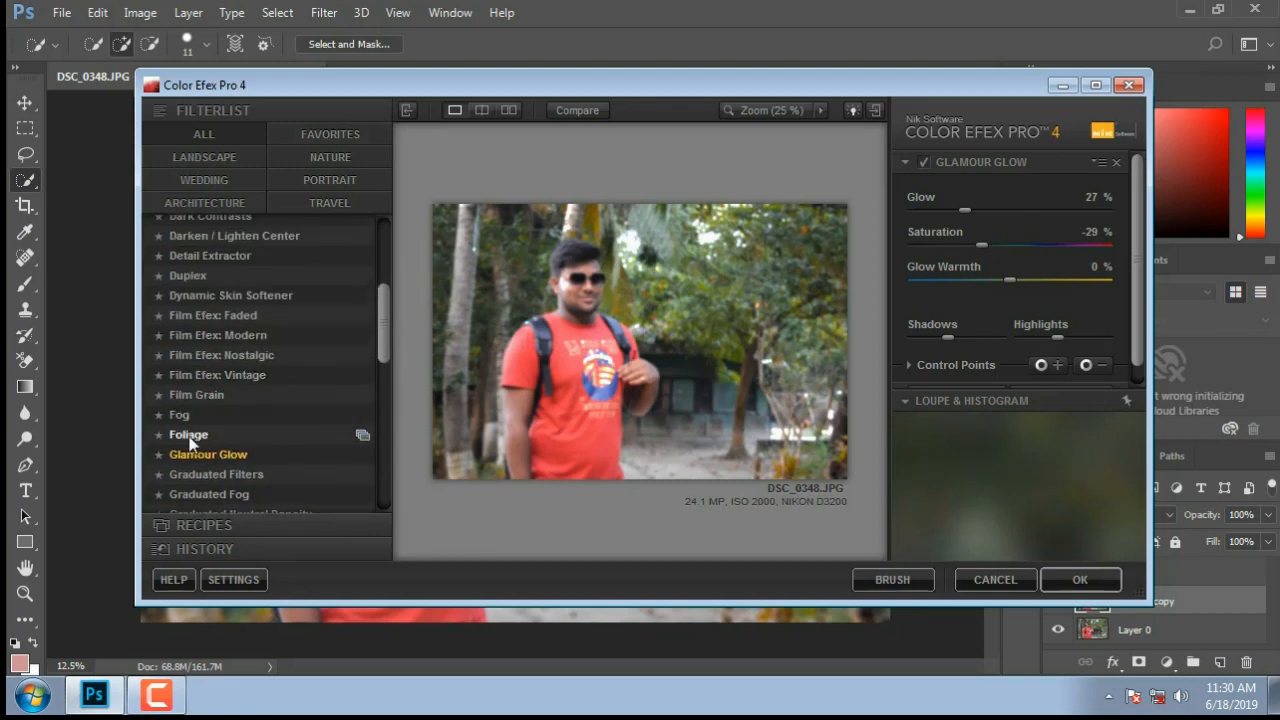
# Try the Foliage filter on the photo with method 3.
pyautogui.click(200, 434)
pyautogui.click(190, 415)
pyautogui.click(188, 434)
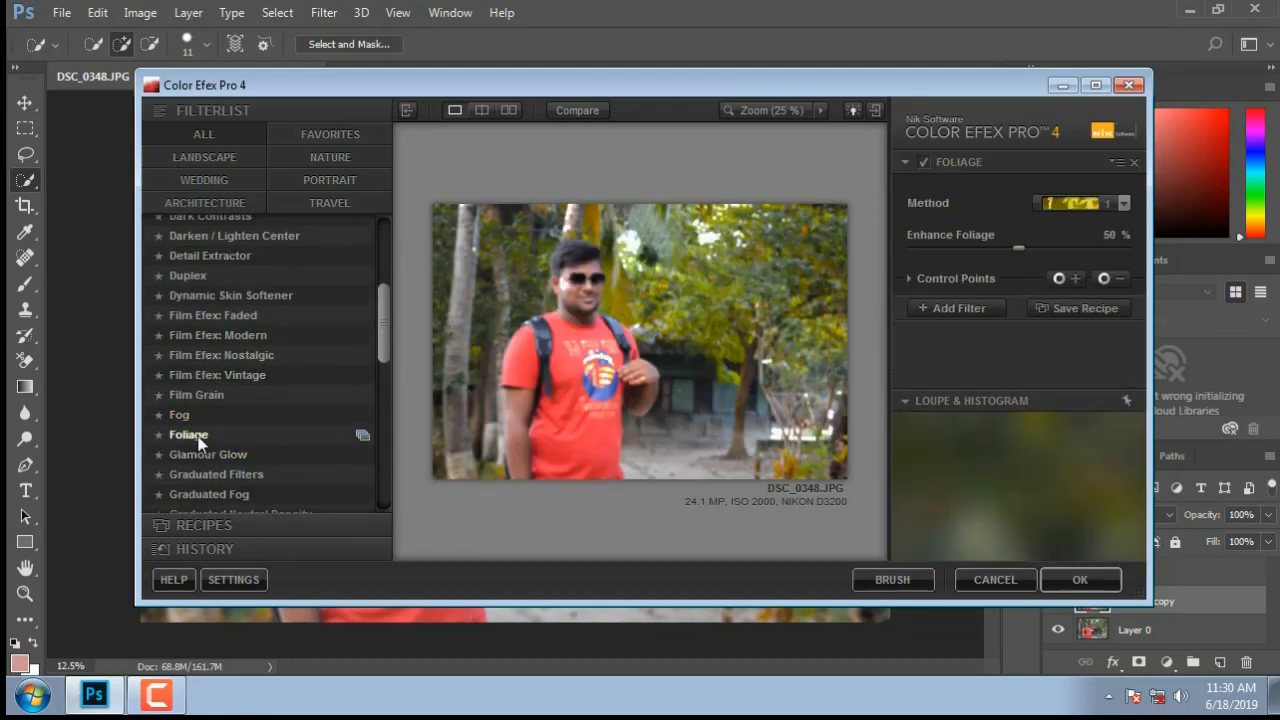
pyautogui.click(1085, 200)
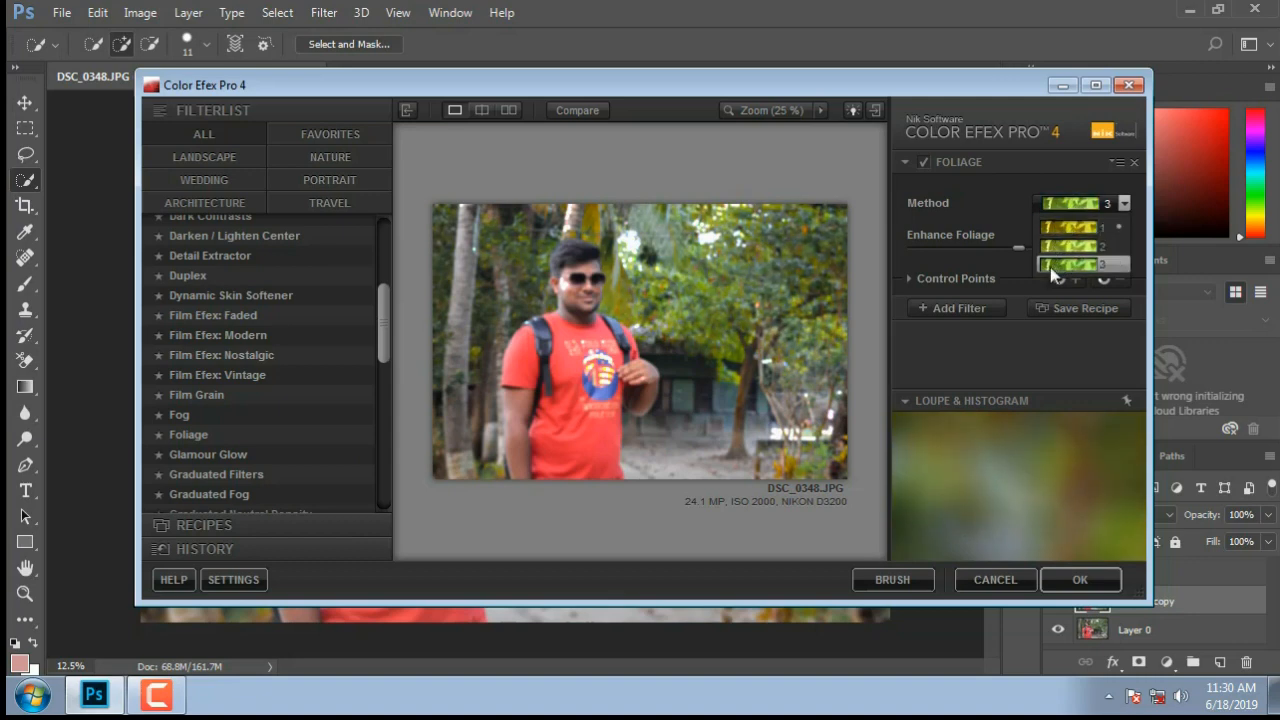
pyautogui.click(1053, 268)
# Preview the Film Efex, Duplex, Detail Extractor, Darken / Lighten Center and Dark Contrasts filters on the photo.
pyautogui.click(195, 355)
pyautogui.click(205, 374)
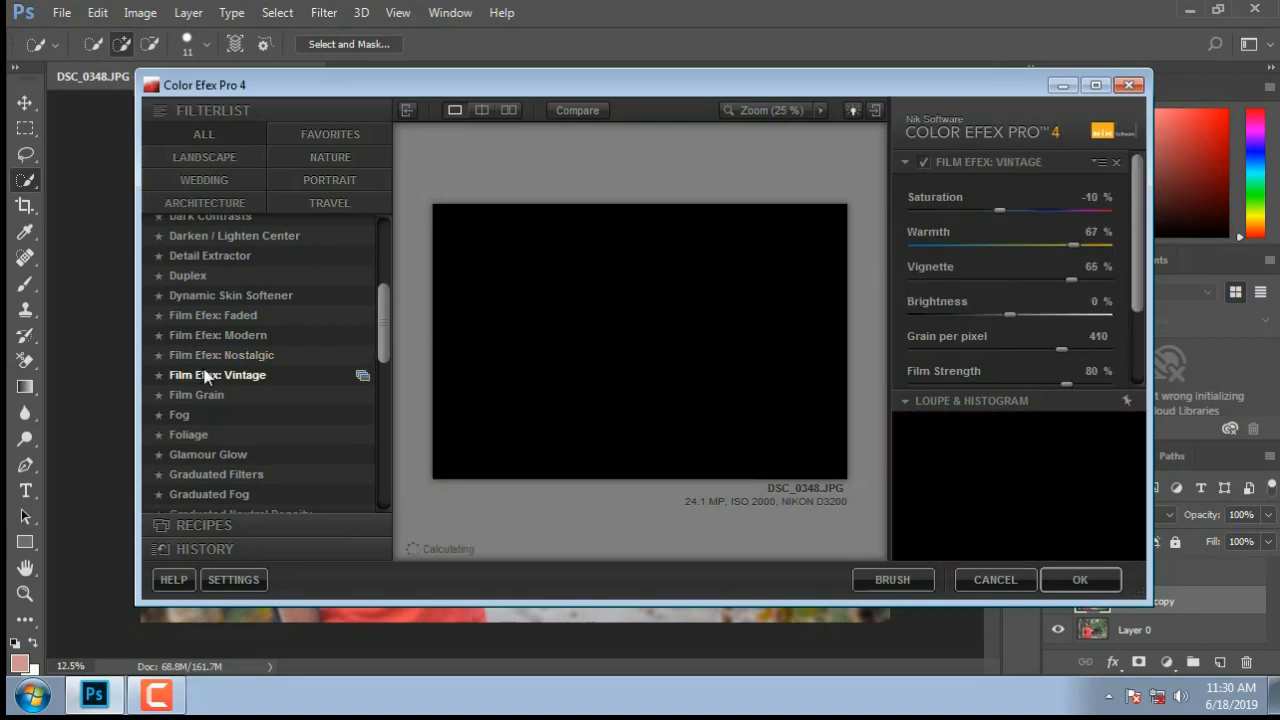
pyautogui.click(200, 355)
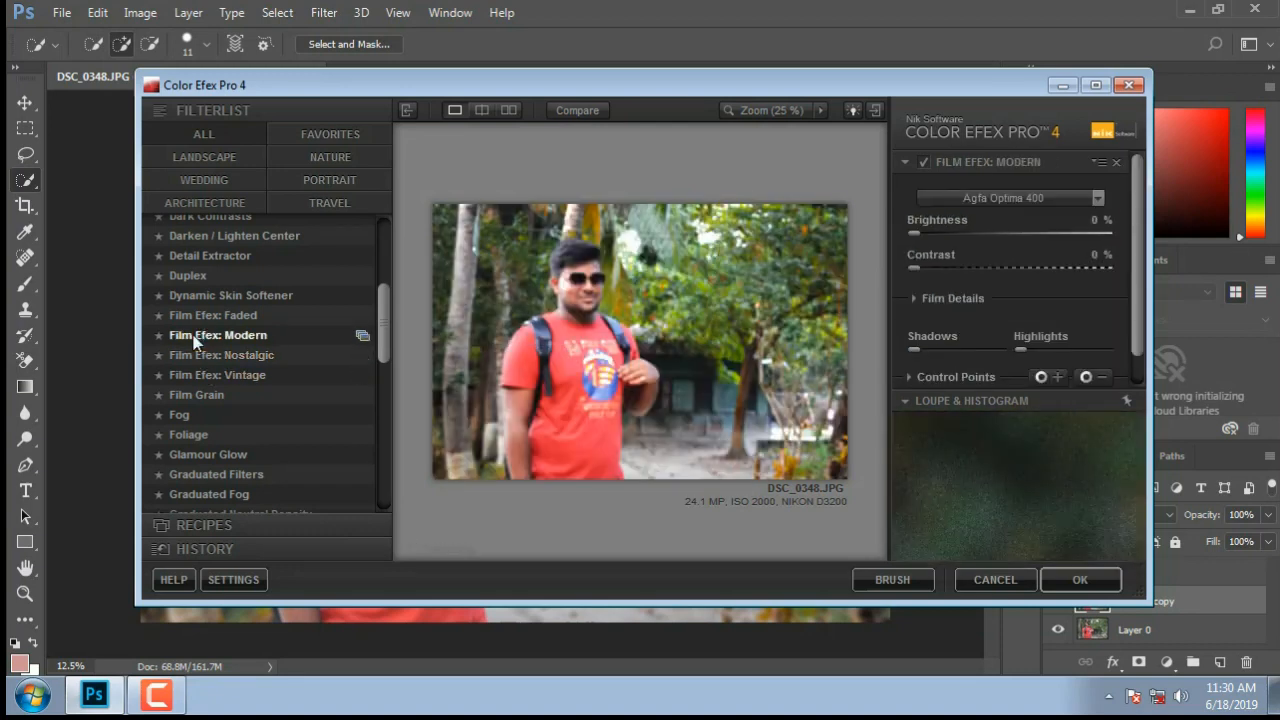
pyautogui.click(195, 317)
pyautogui.click(195, 298)
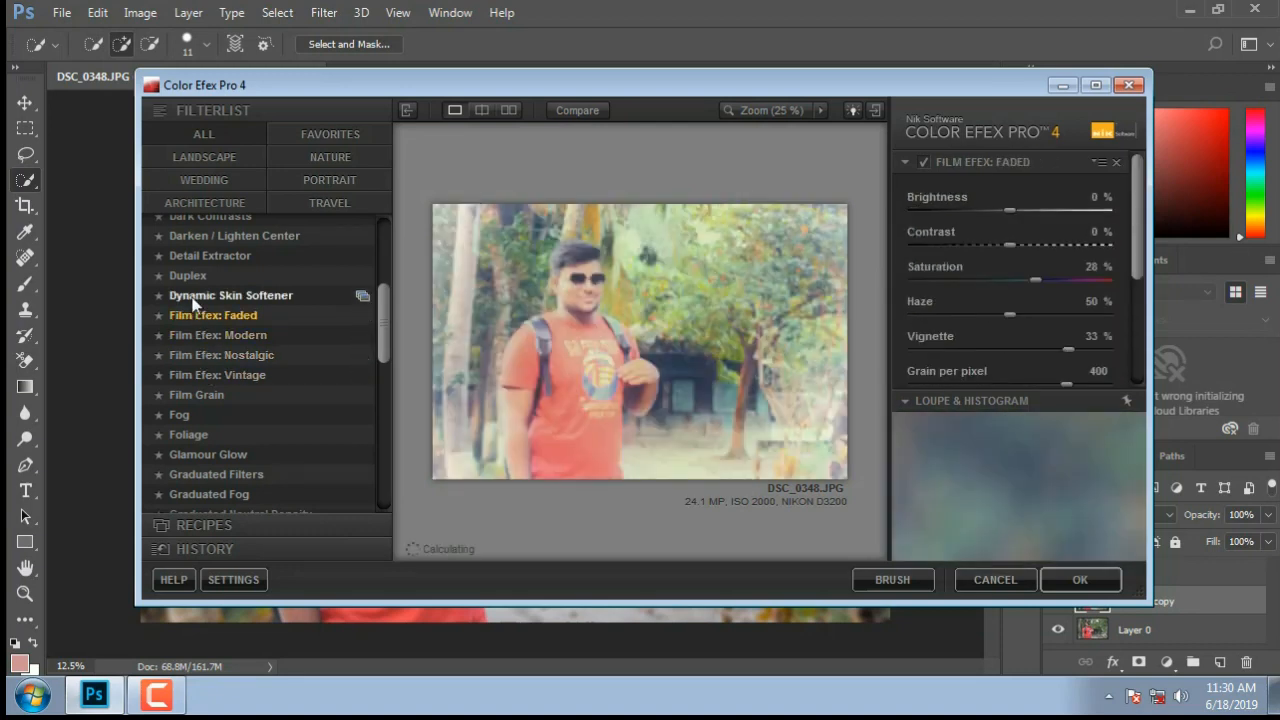
pyautogui.click(188, 277)
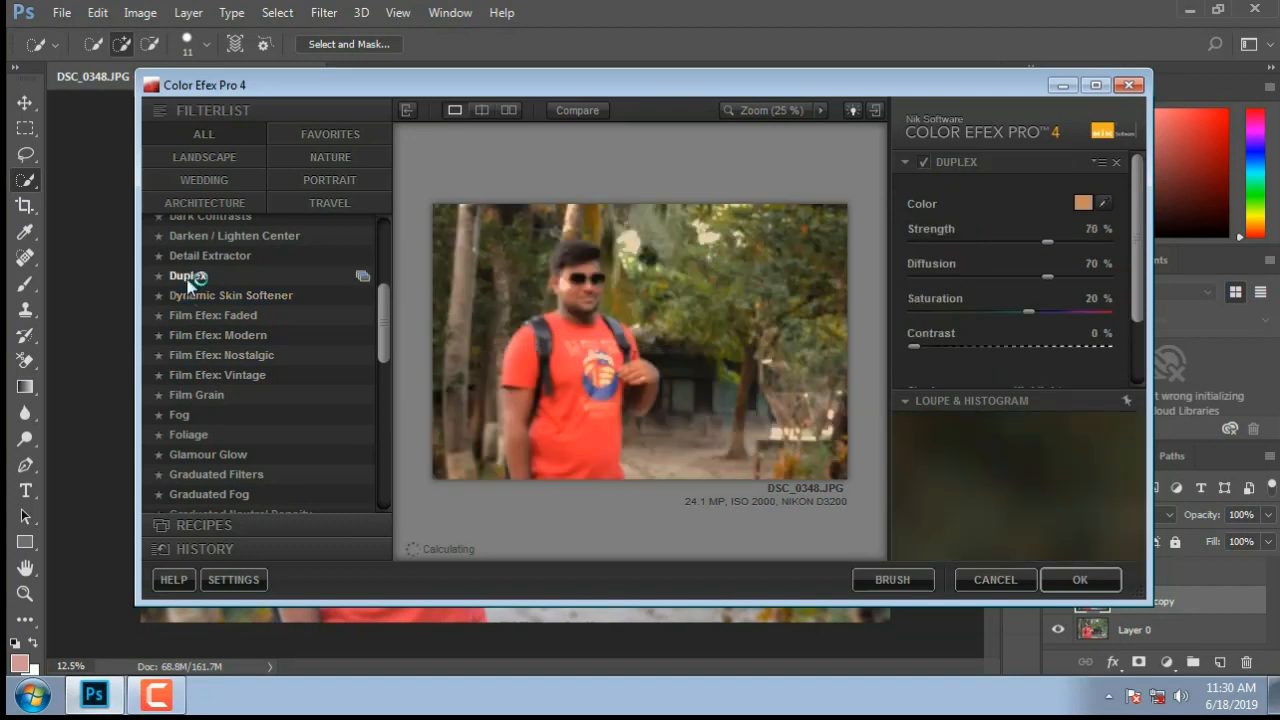
pyautogui.click(190, 258)
pyautogui.click(192, 240)
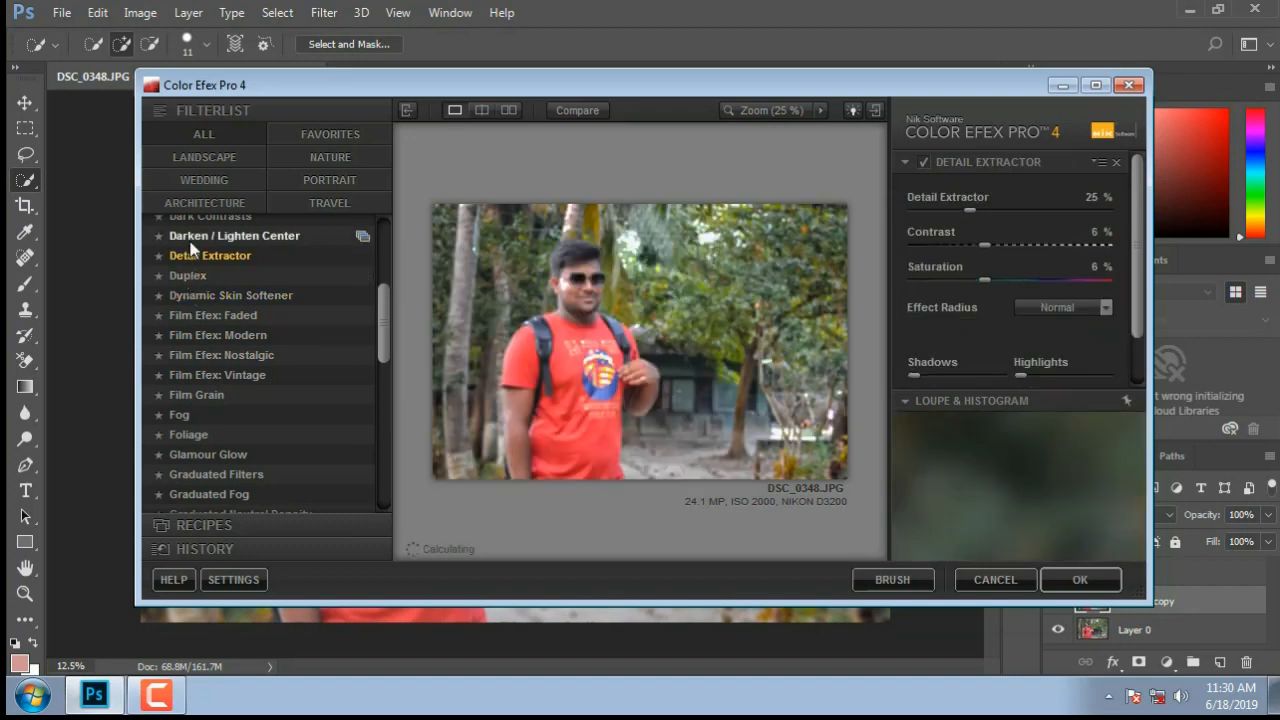
pyautogui.scroll(3, 193, 260)
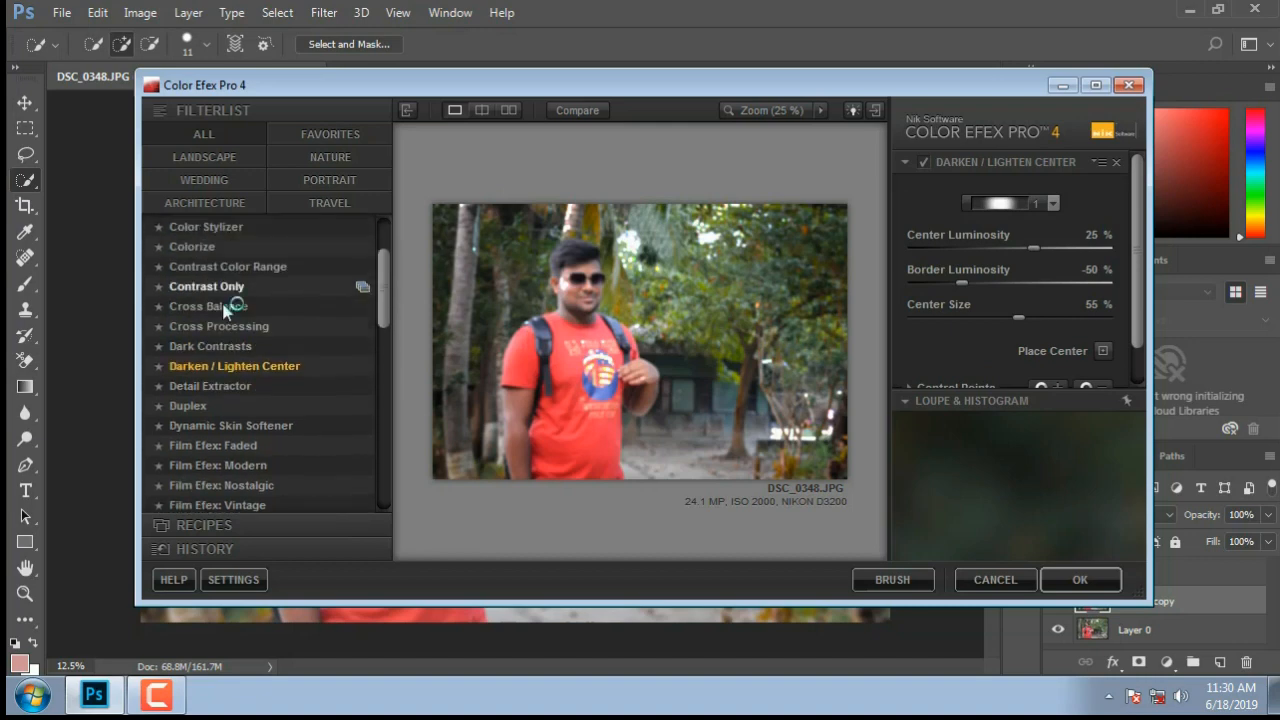
pyautogui.click(207, 366)
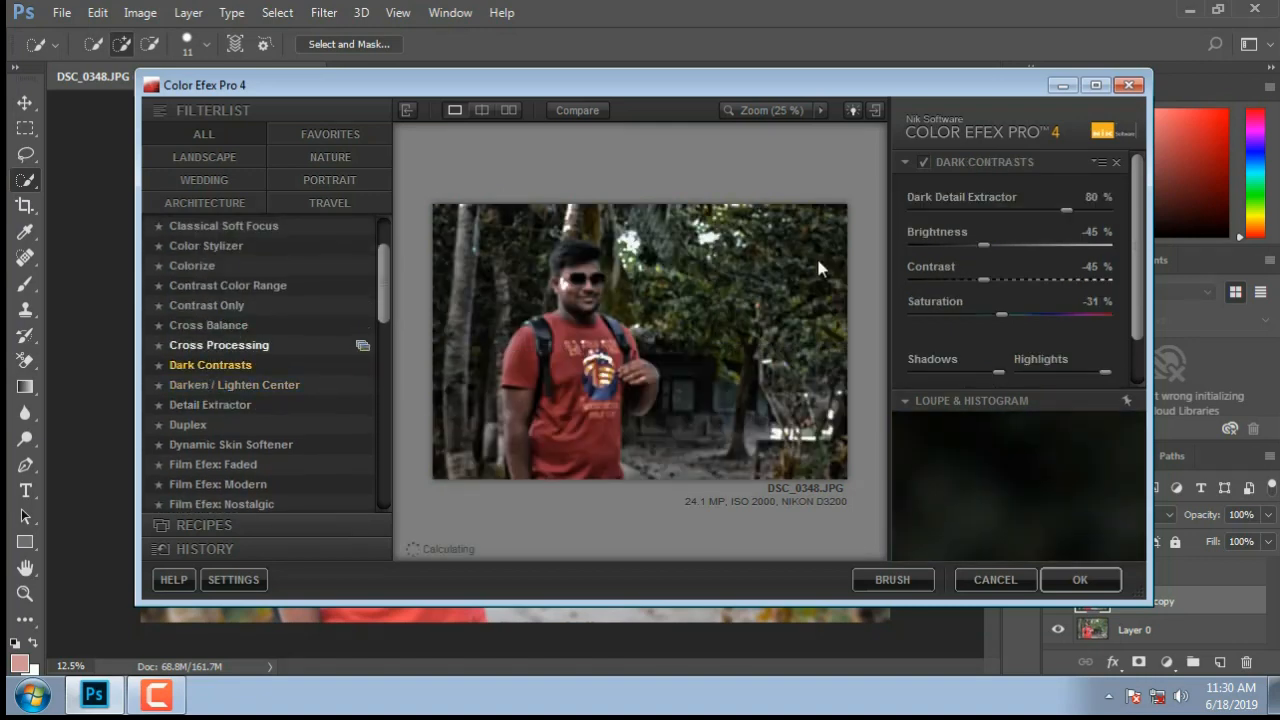
# Apply the Cross Processing filter with method L03 to Layer 0 copy.
pyautogui.click(250, 347)
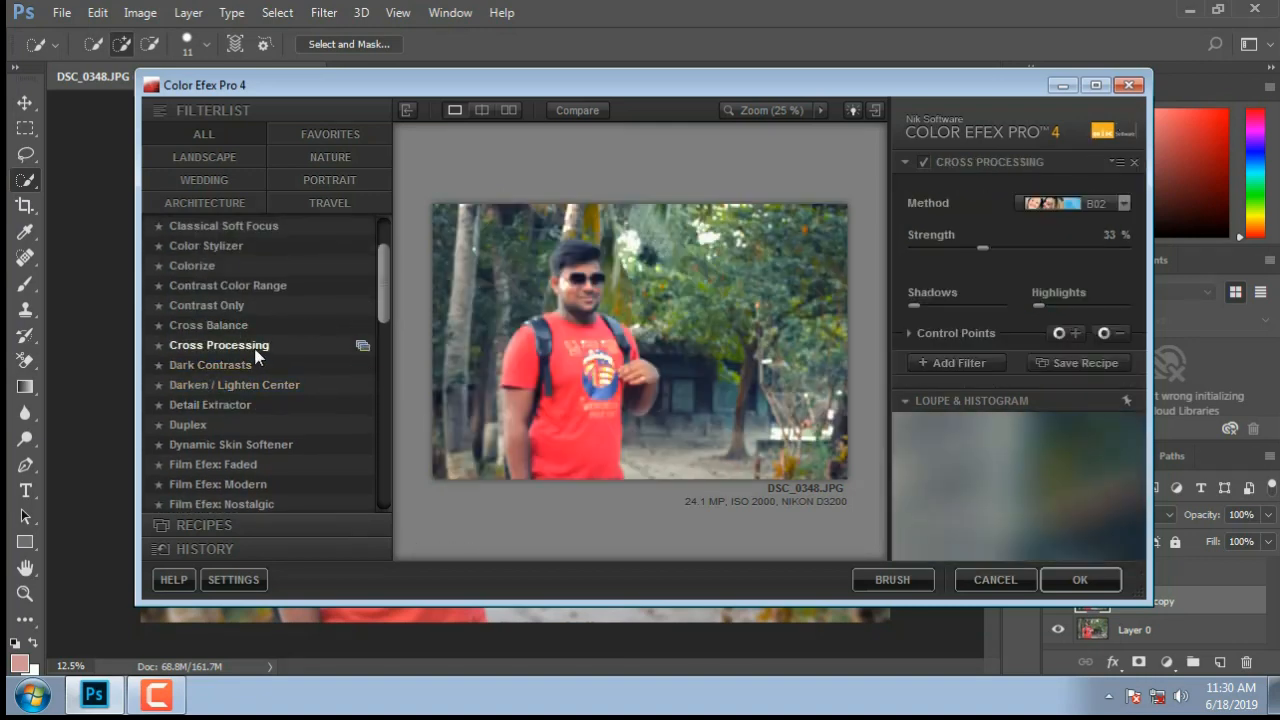
pyautogui.click(192, 327)
pyautogui.click(196, 345)
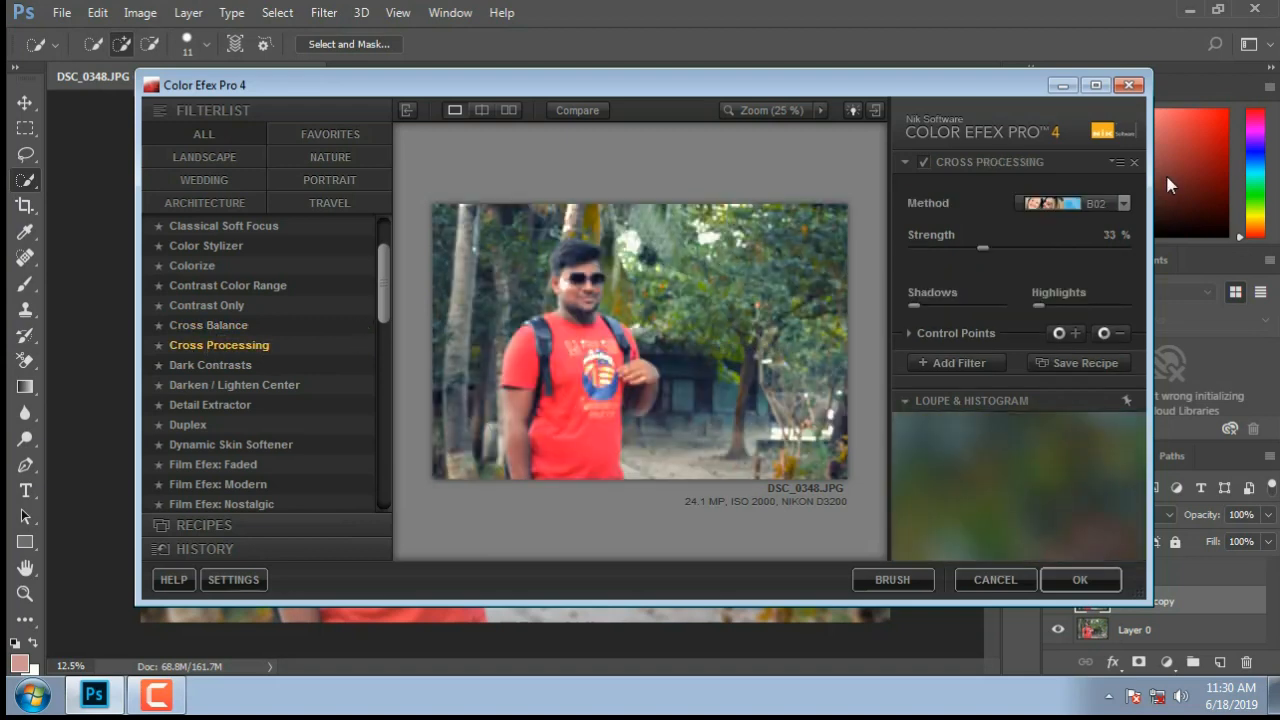
pyautogui.click(1122, 203)
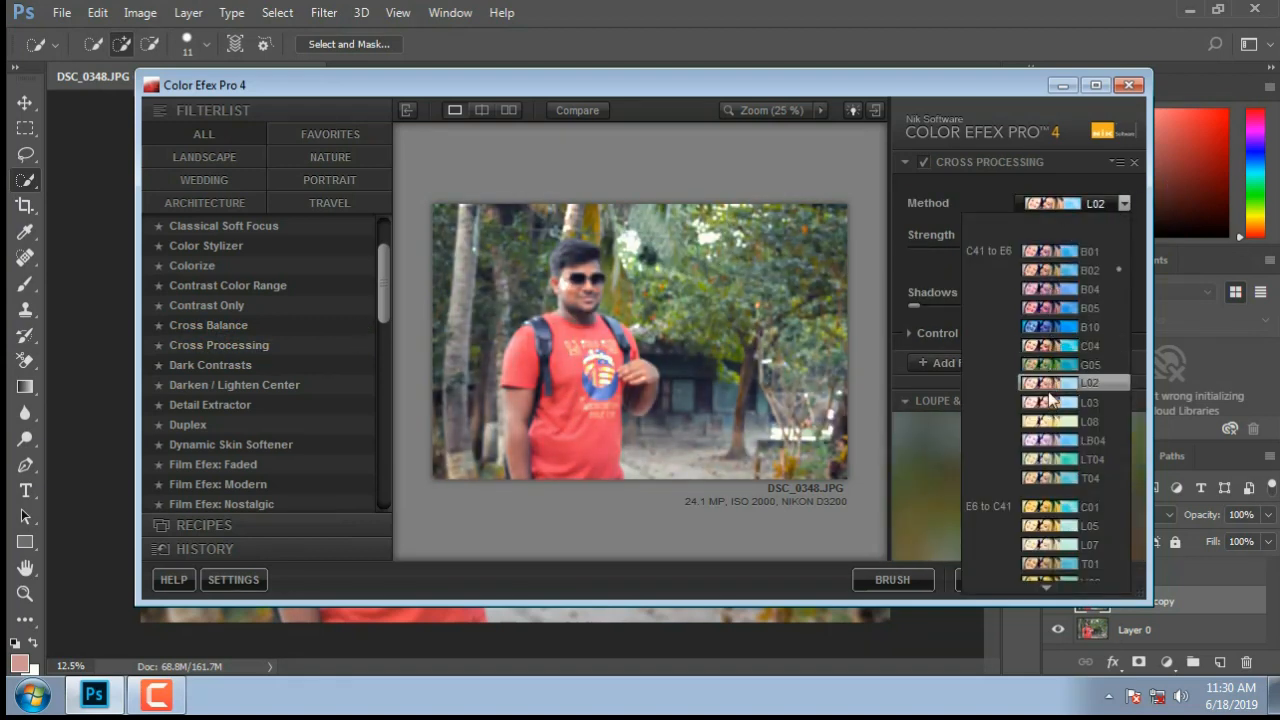
pyautogui.click(1047, 402)
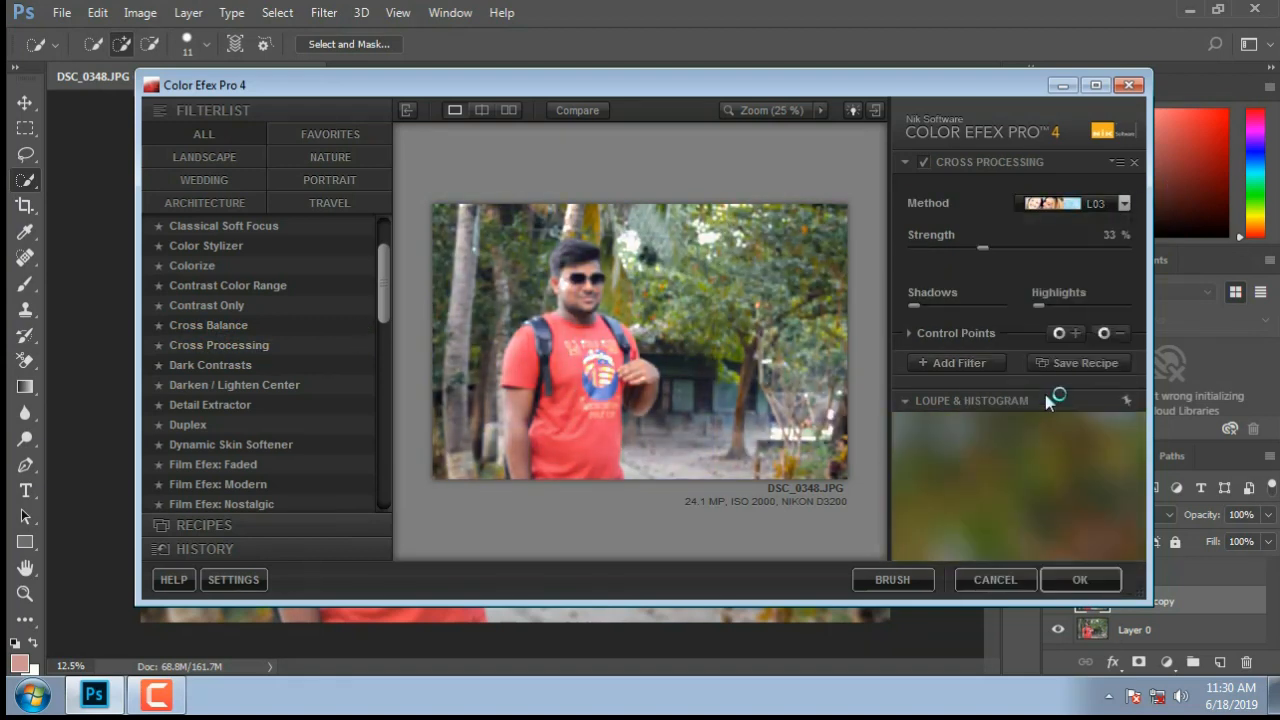
pyautogui.click(1078, 580)
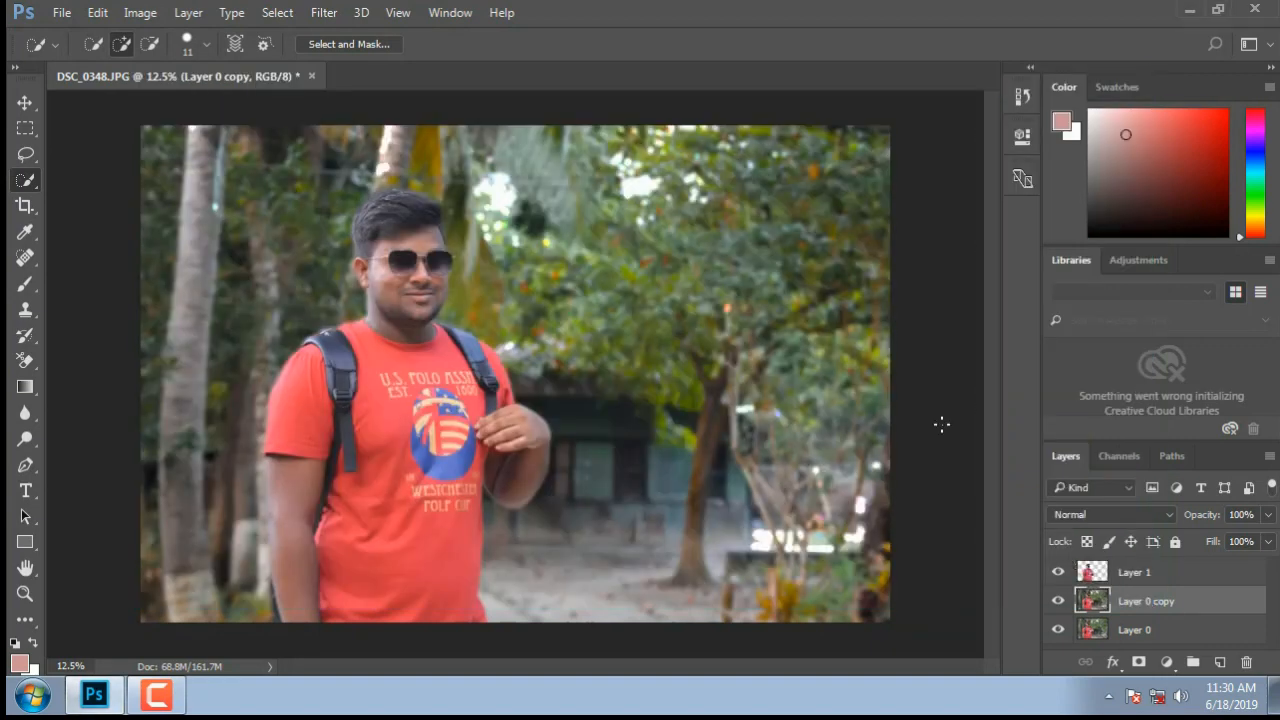
# Reapply the last-used filter to Layer 0 copy.
pyautogui.click(325, 12)
pyautogui.click(375, 39)
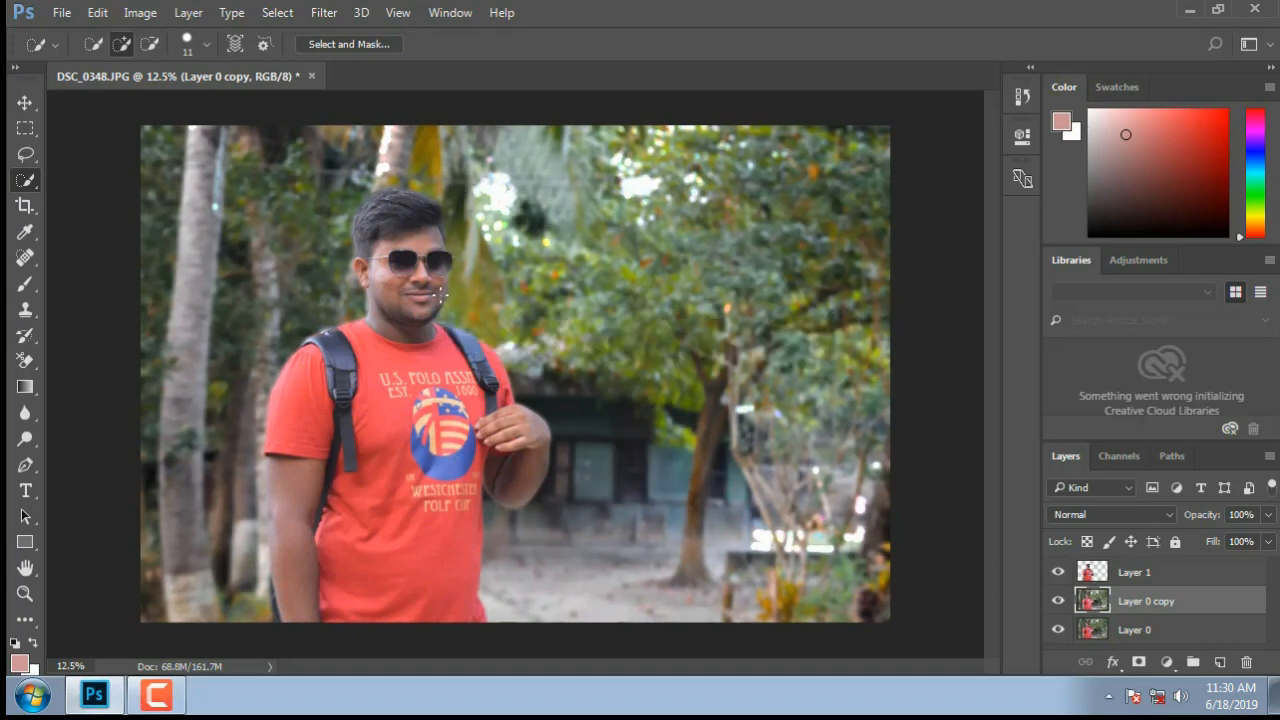
pyautogui.click(61, 12)
# Add a gradient fill layer above Layer 0 copy using the Red, Green preset.
pyautogui.click(1167, 664)
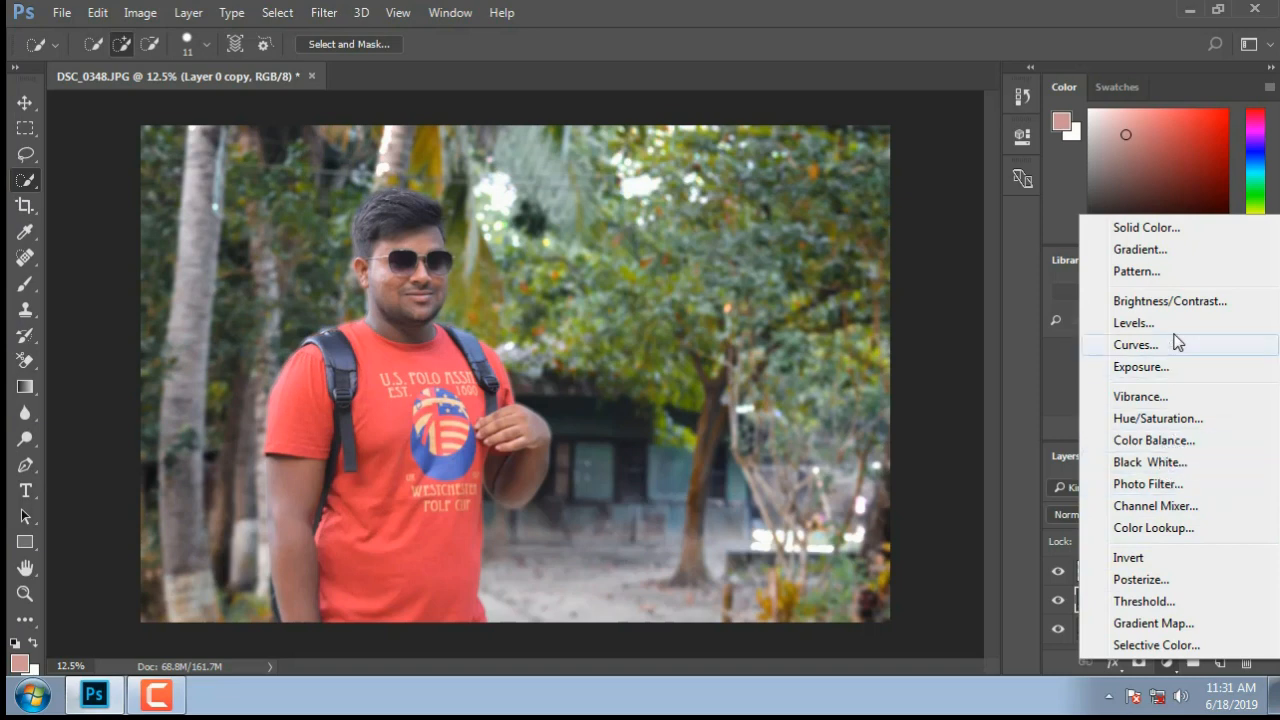
pyautogui.click(1170, 368)
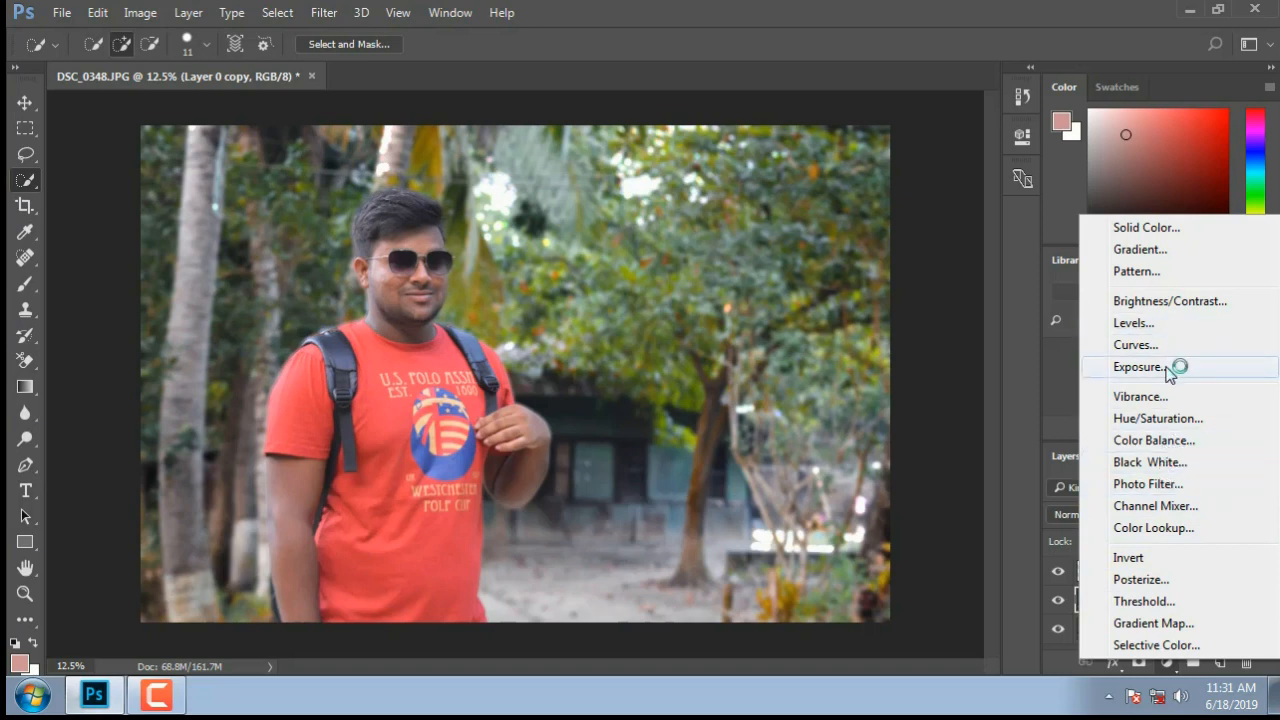
pyautogui.click(1140, 249)
pyautogui.click(668, 187)
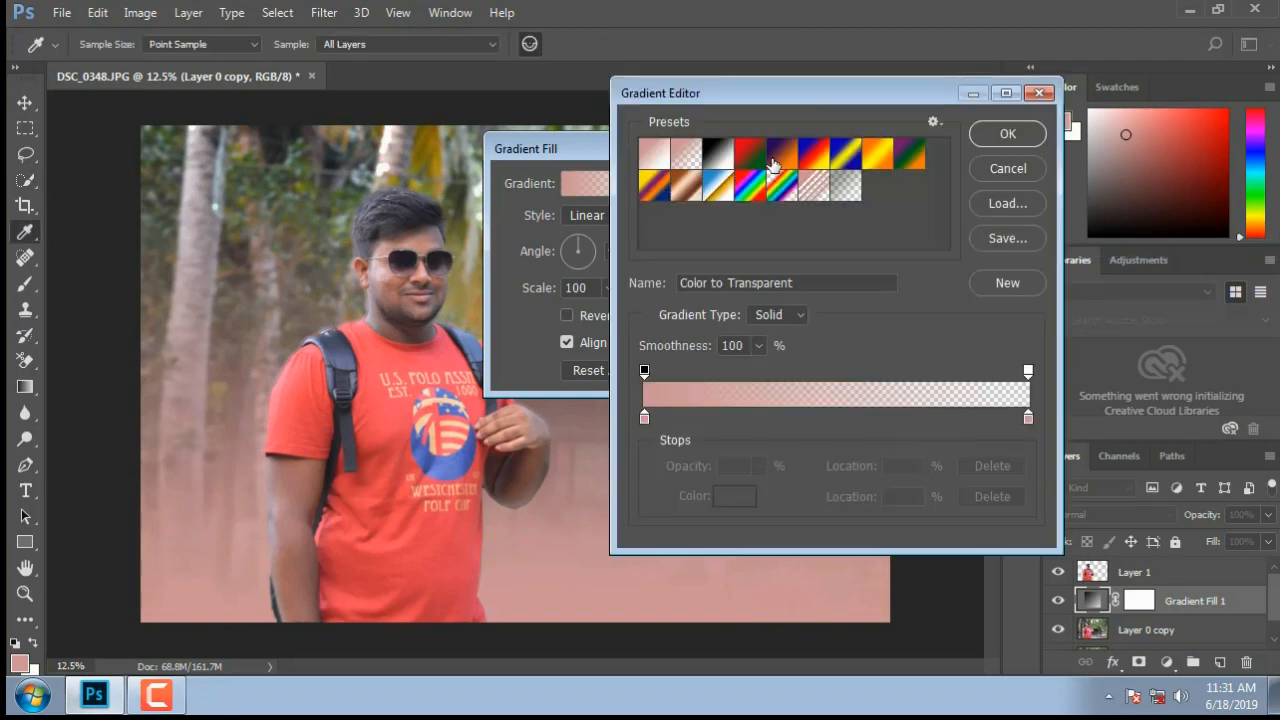
pyautogui.click(752, 160)
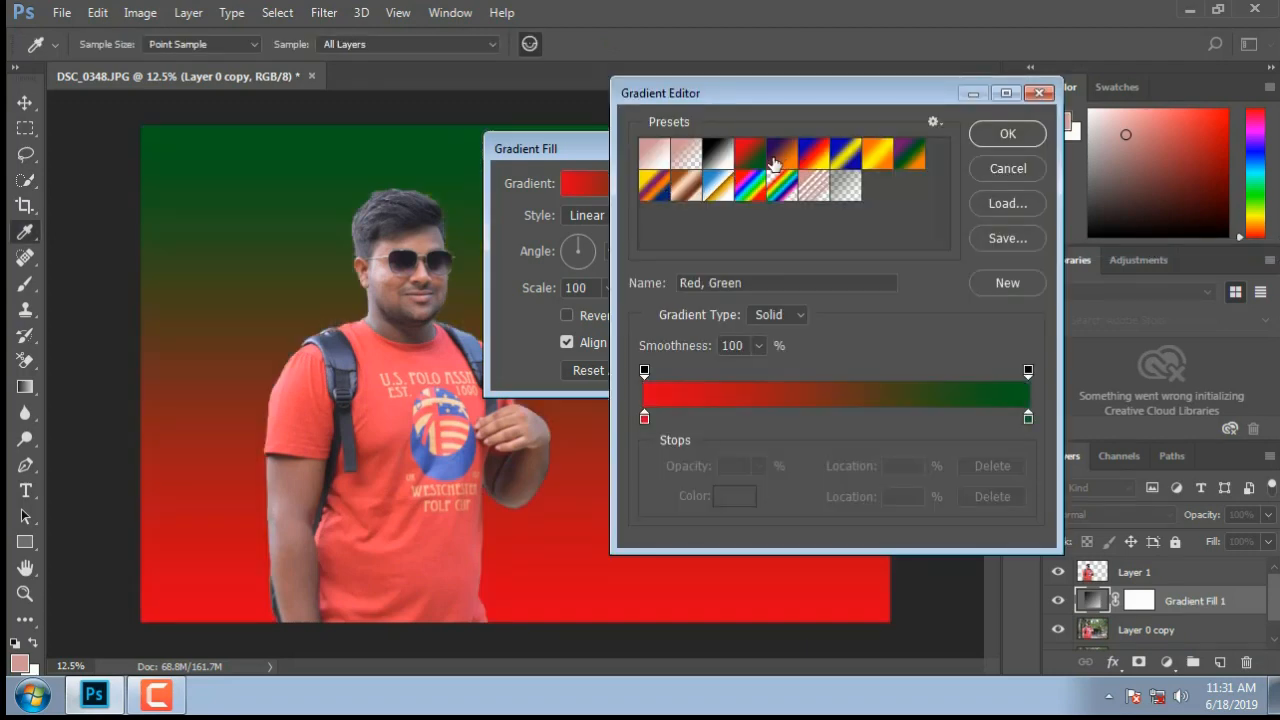
pyautogui.click(778, 165)
pyautogui.click(752, 165)
pyautogui.click(1005, 135)
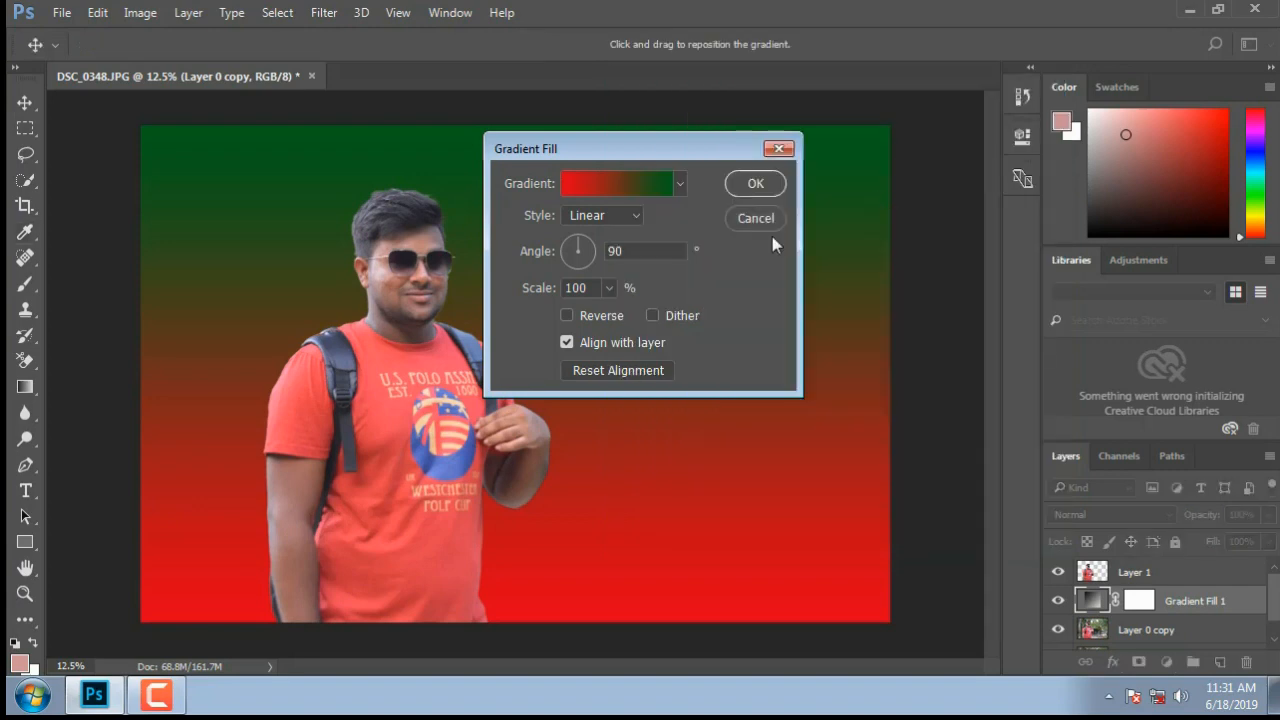
pyautogui.click(753, 190)
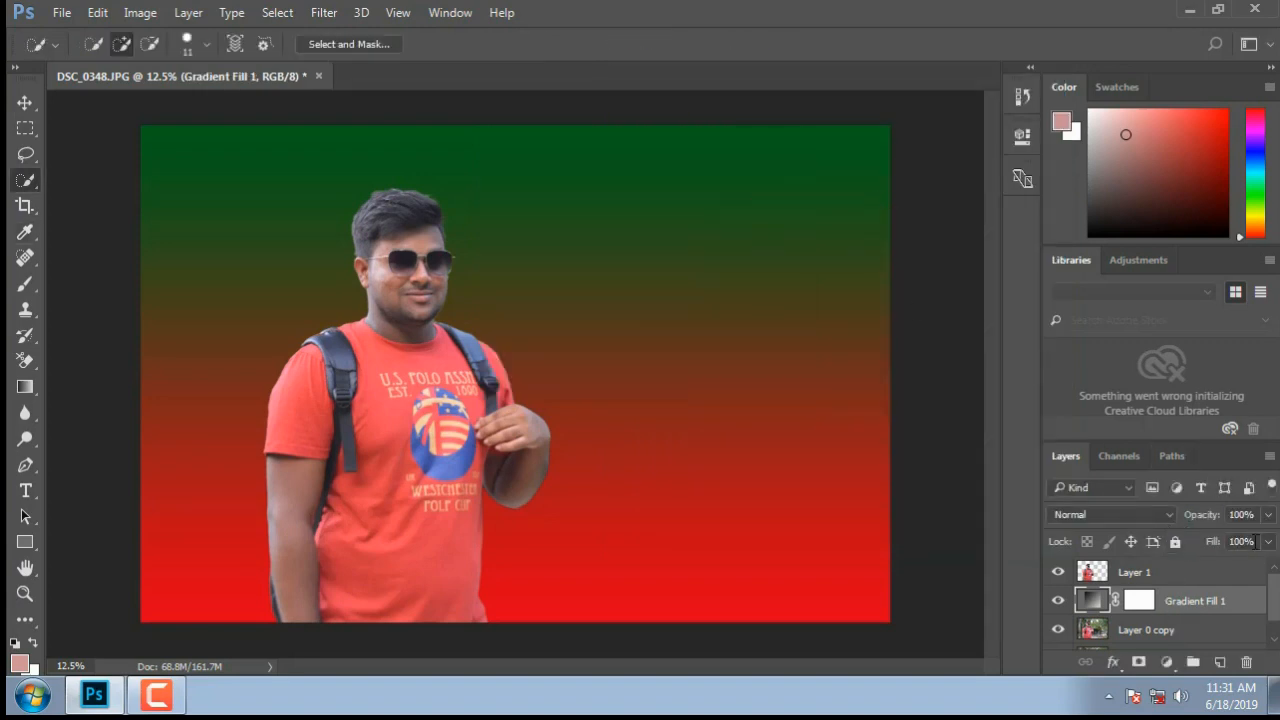
# Set the Gradient Fill 1 layer's fill to 78% and its opacity to 16%.
pyautogui.click(1268, 516)
pyautogui.moveTo(1260, 543); pyautogui.dragTo(1152, 543)
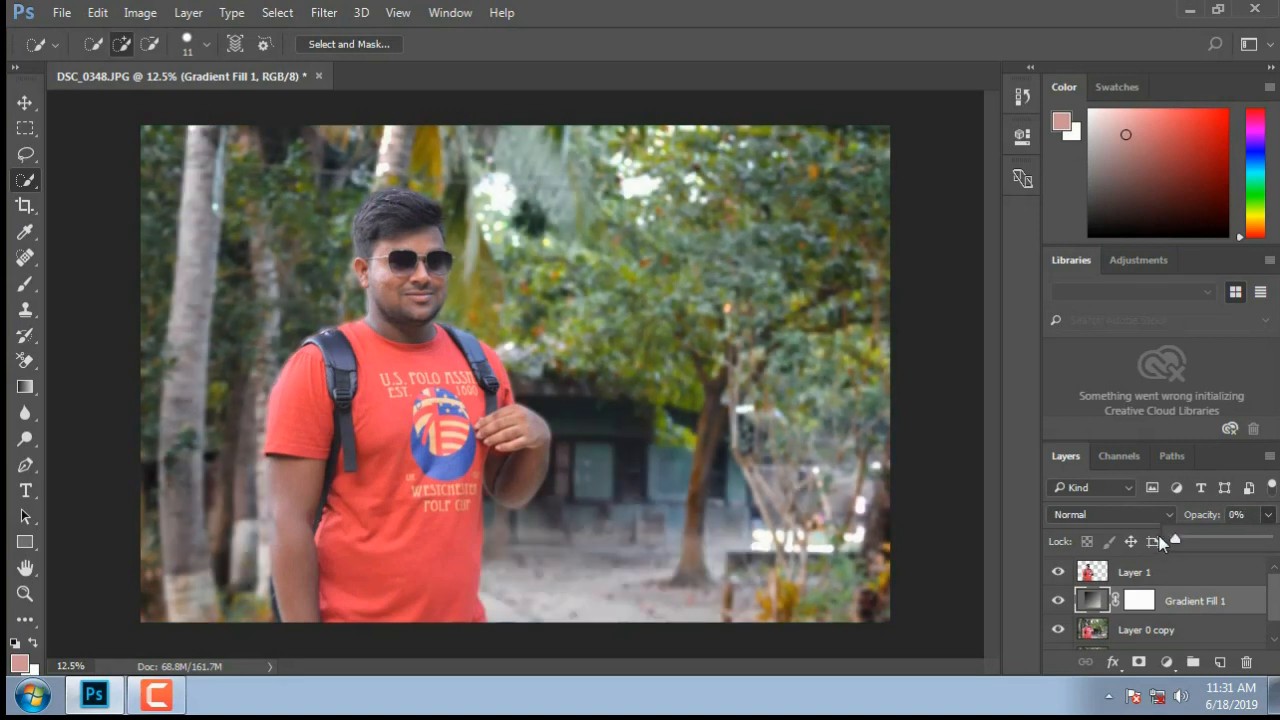
pyautogui.moveTo(1180, 541); pyautogui.dragTo(1187, 541)
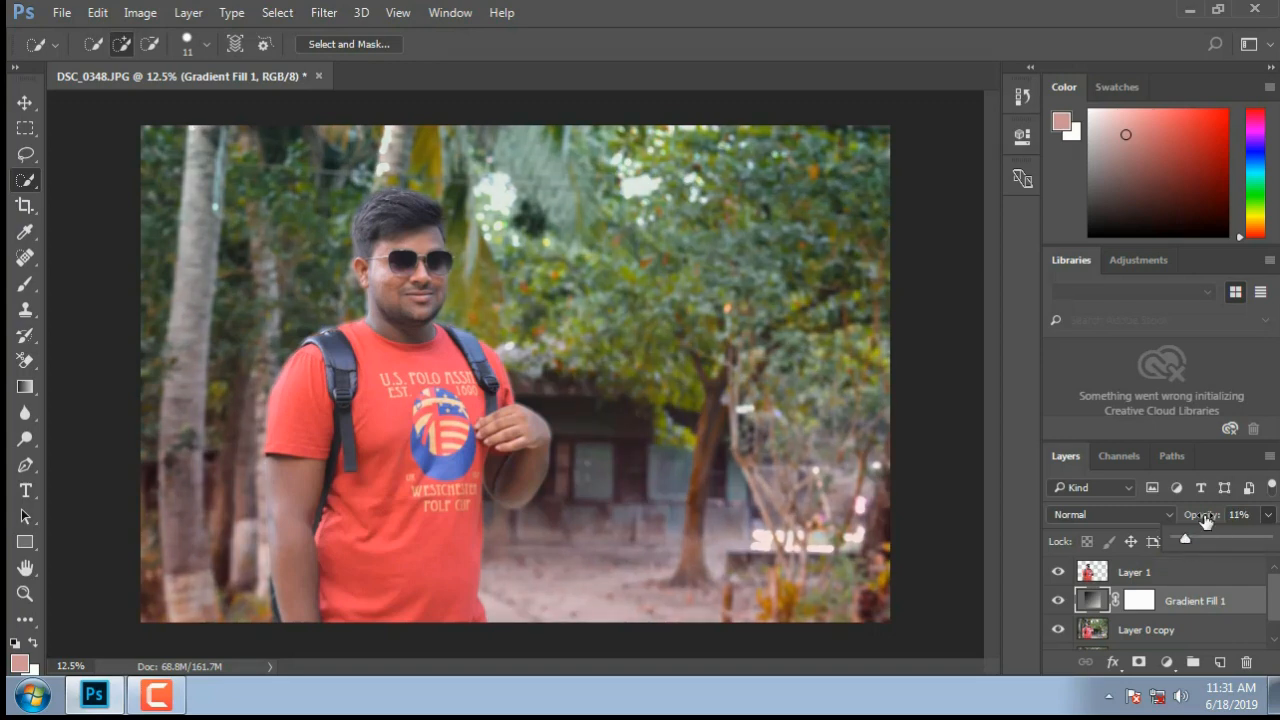
pyautogui.click(1268, 541)
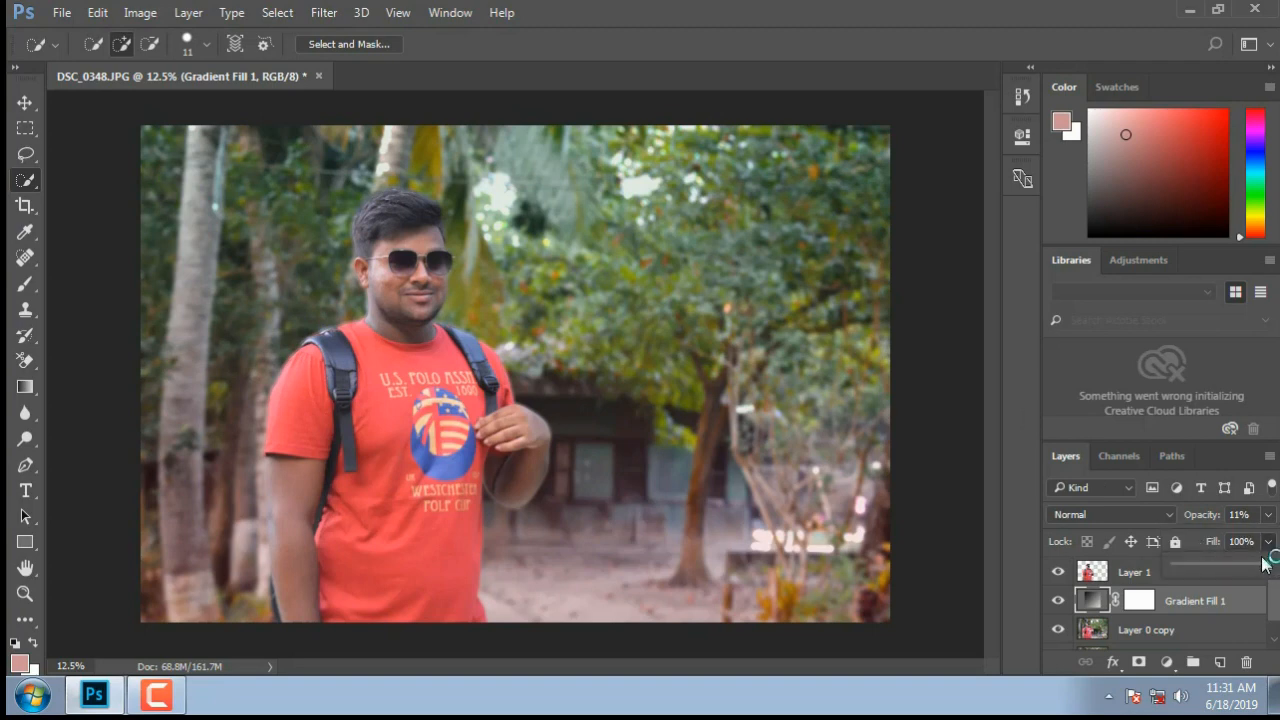
pyautogui.moveTo(1265, 563); pyautogui.dragTo(1248, 570)
pyautogui.click(1267, 516)
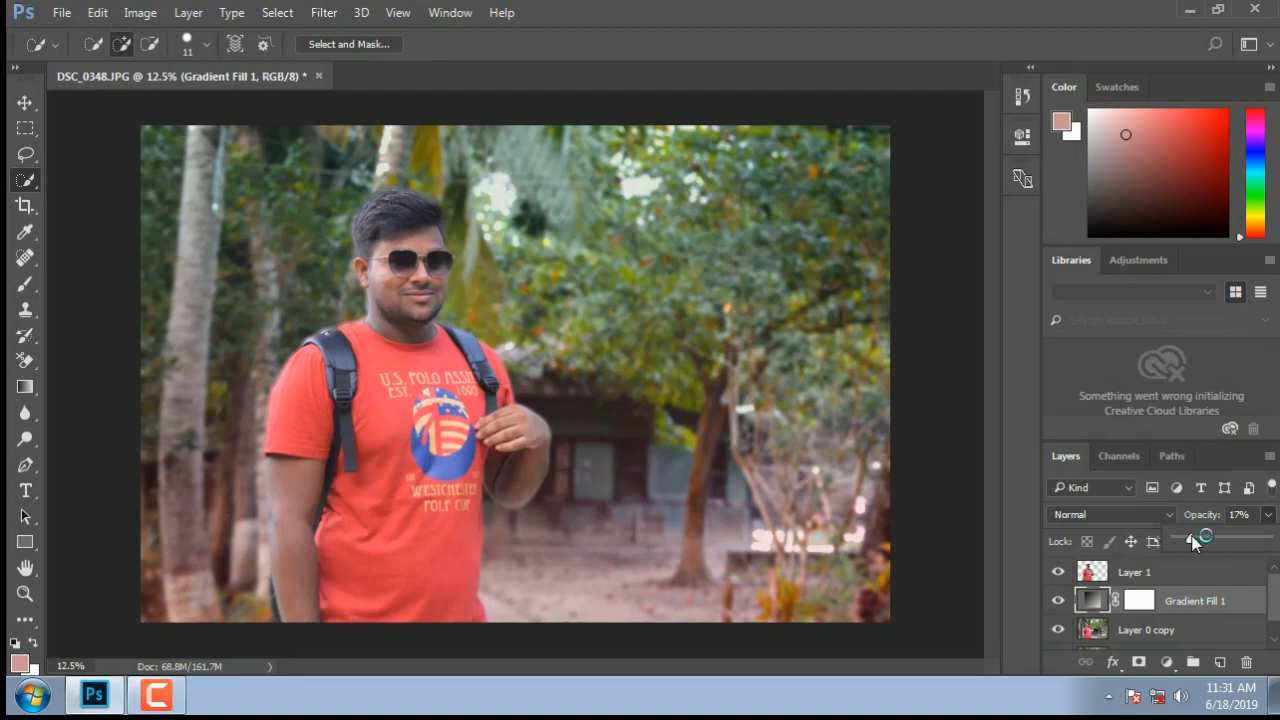
pyautogui.moveTo(1187, 540); pyautogui.dragTo(1191, 545)
pyautogui.click(914, 366)
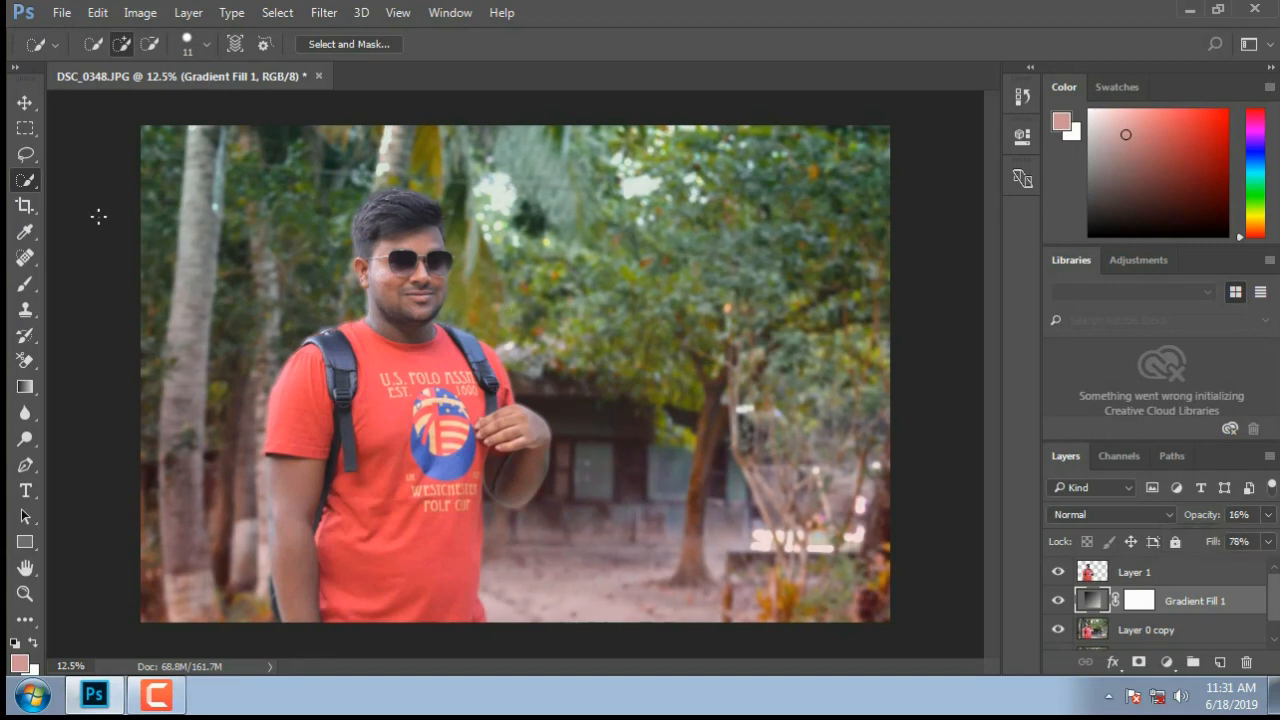
# Place pexels-photo-289608 as a linked image above Gradient Fill 1, from New folder (3) inside the 750+HD Background For Manipulation folder.
pyautogui.click(61, 12)
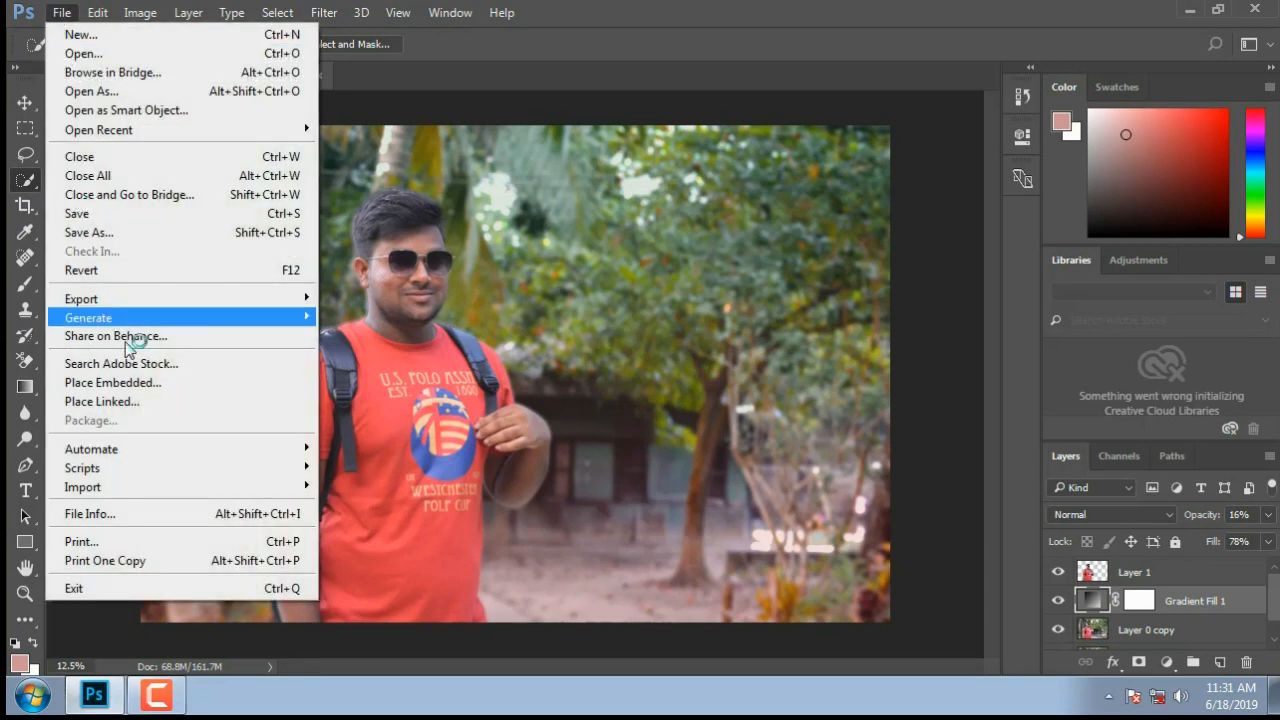
pyautogui.click(149, 401)
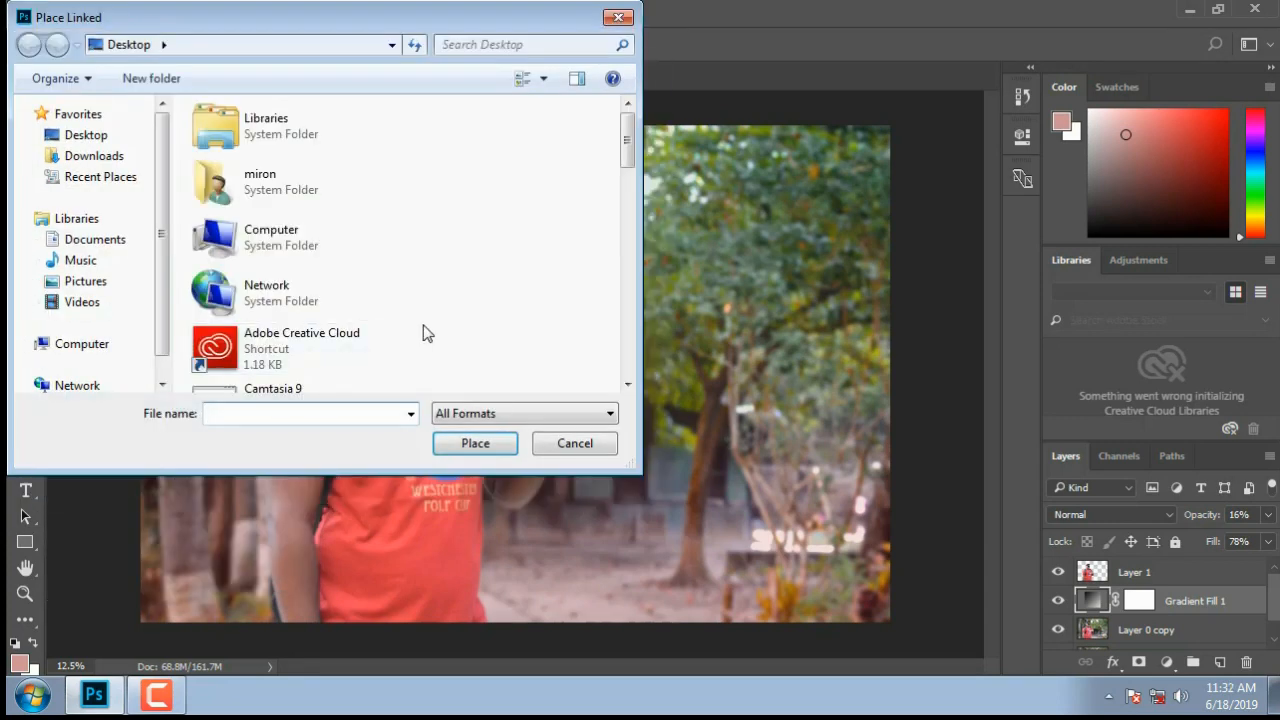
pyautogui.click(114, 177)
pyautogui.click(124, 157)
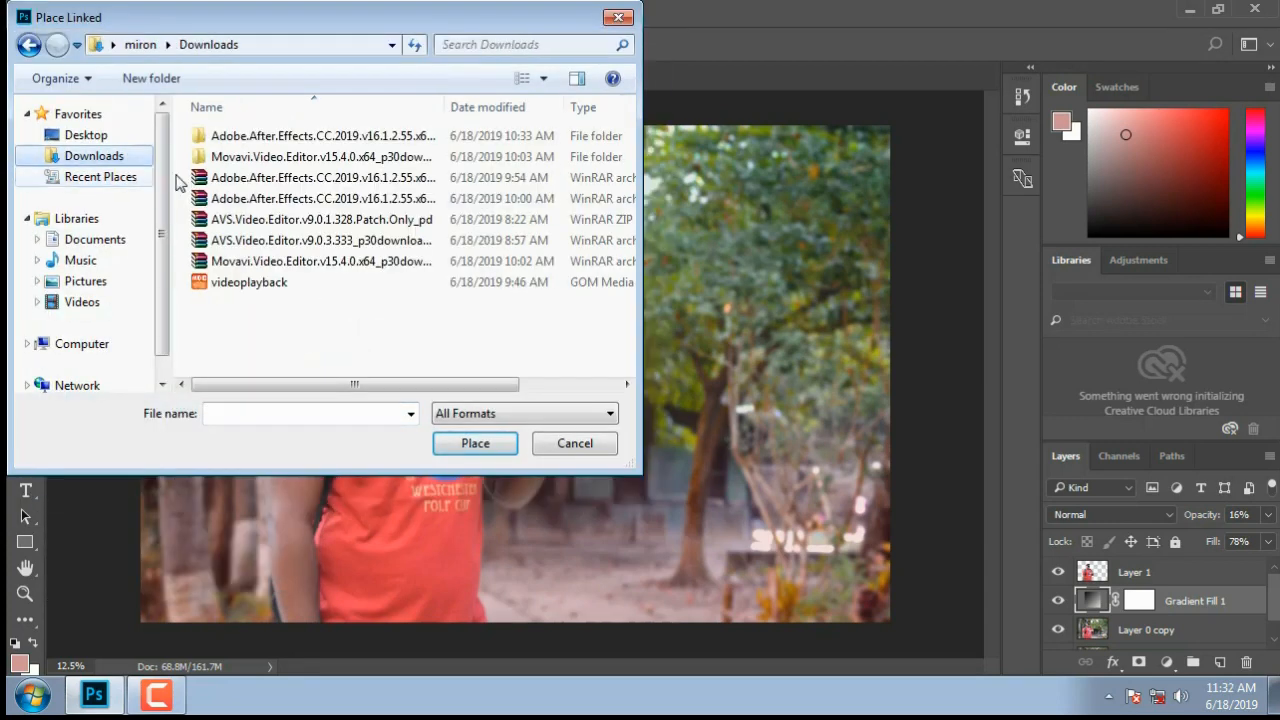
pyautogui.click(86, 345)
pyautogui.doubleClick(338, 318)
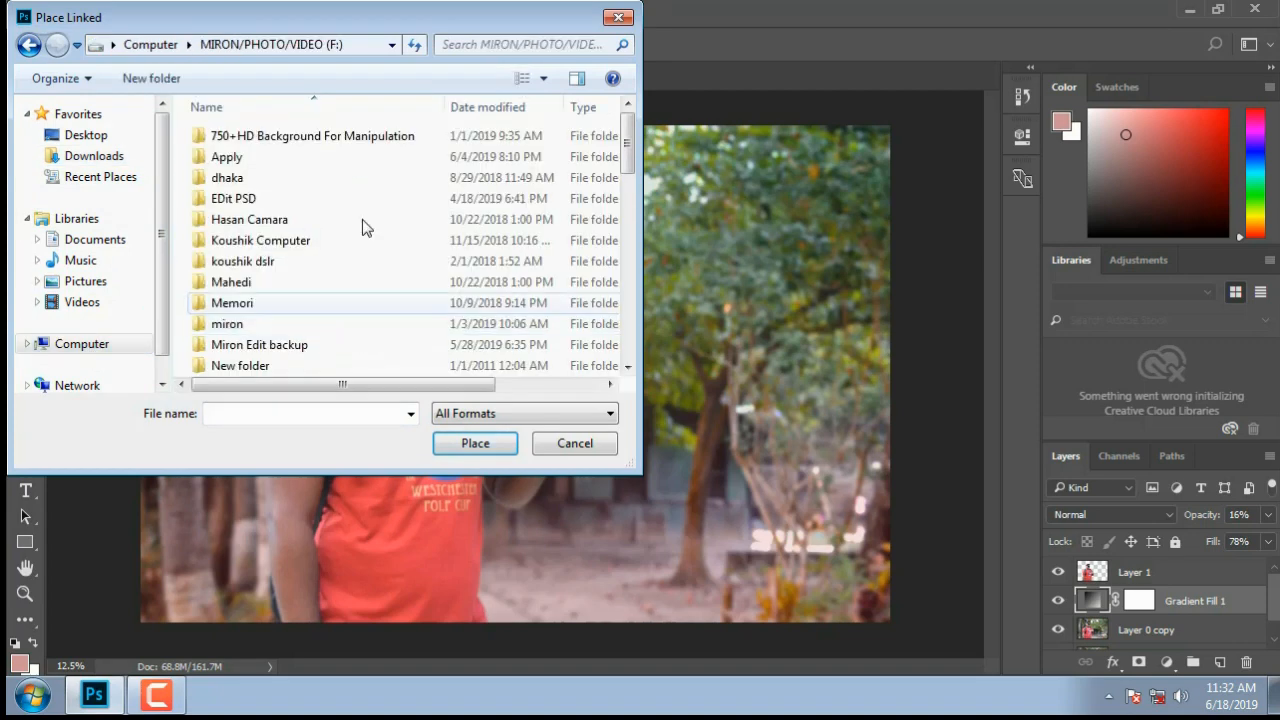
pyautogui.doubleClick(258, 140)
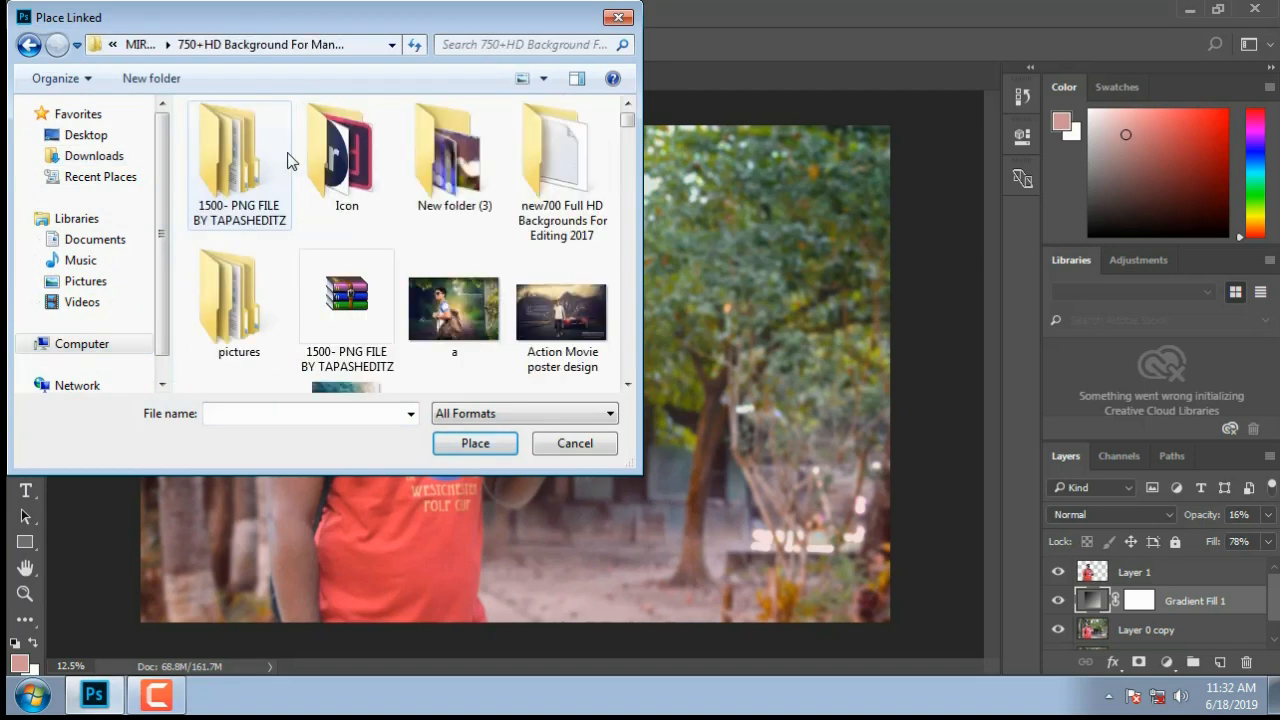
pyautogui.doubleClick(434, 180)
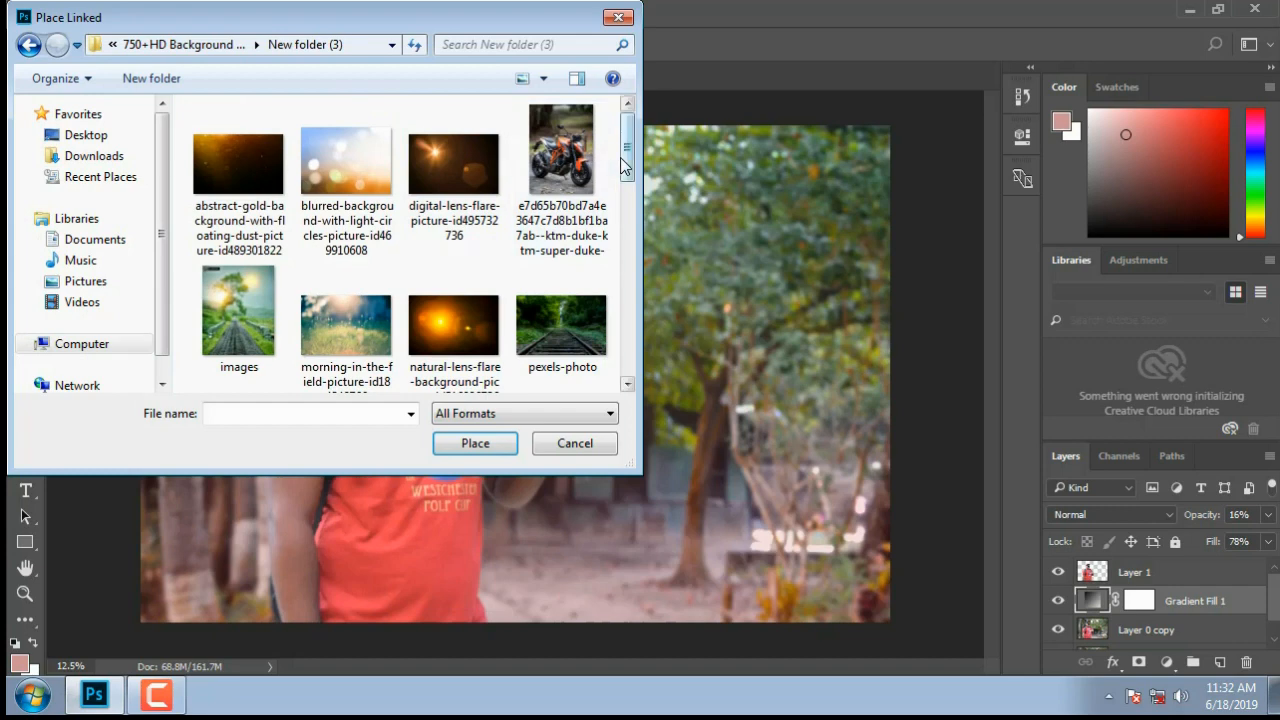
pyautogui.moveTo(629, 168); pyautogui.dragTo(631, 332)
pyautogui.click(455, 225)
pyautogui.click(478, 443)
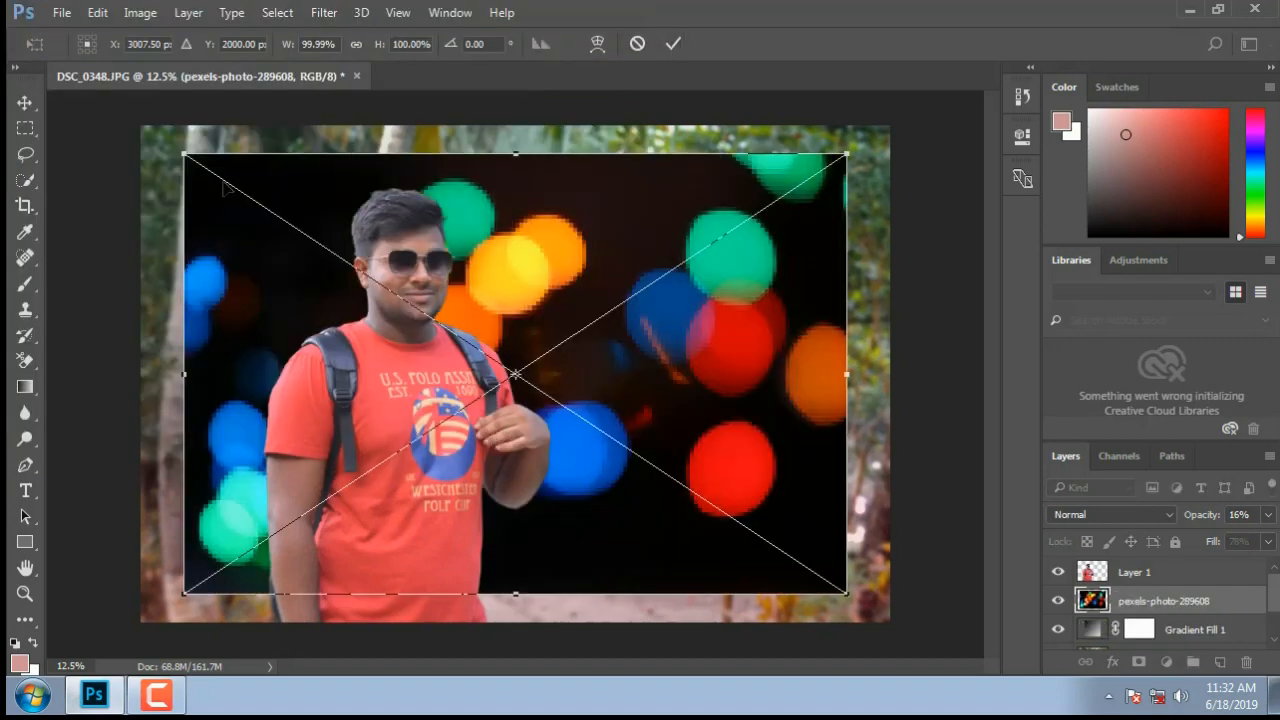
# Stretch the placed bokeh image to the canvas corners so it covers the whole photo, and commit the placement.
pyautogui.moveTo(184, 155); pyautogui.dragTo(141, 127)
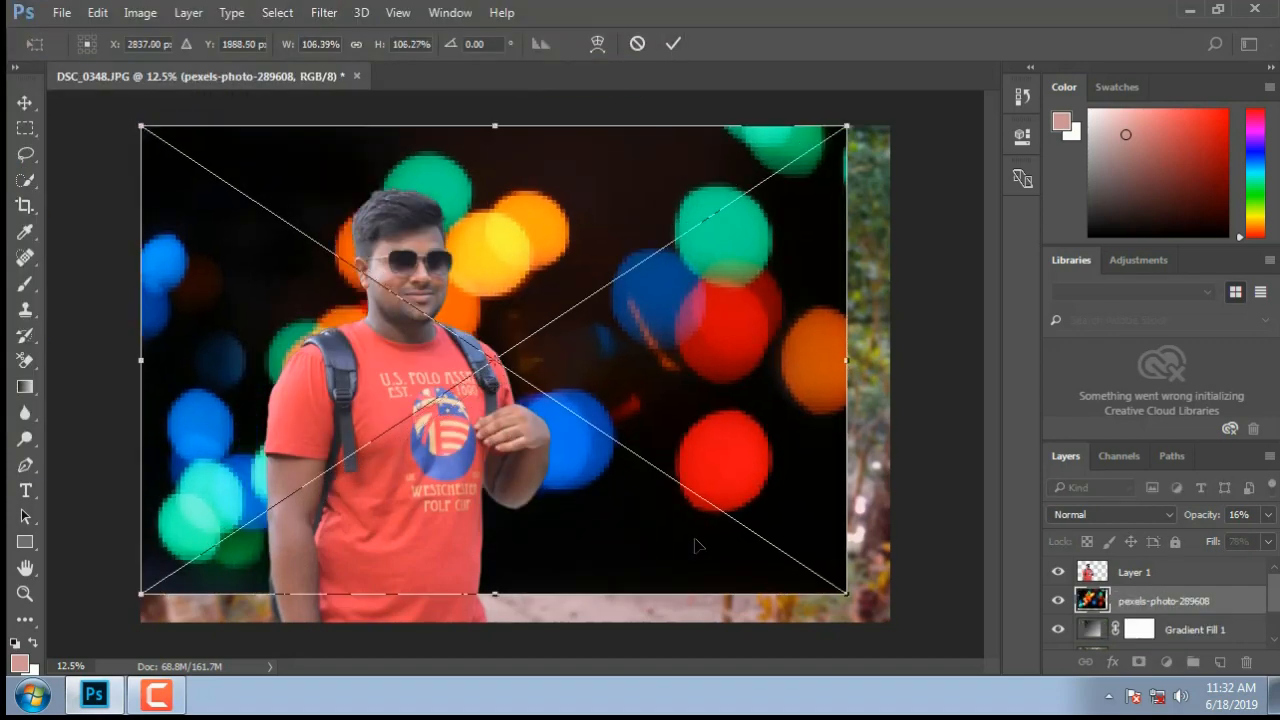
pyautogui.moveTo(848, 596); pyautogui.dragTo(890, 621)
pyautogui.click(671, 45)
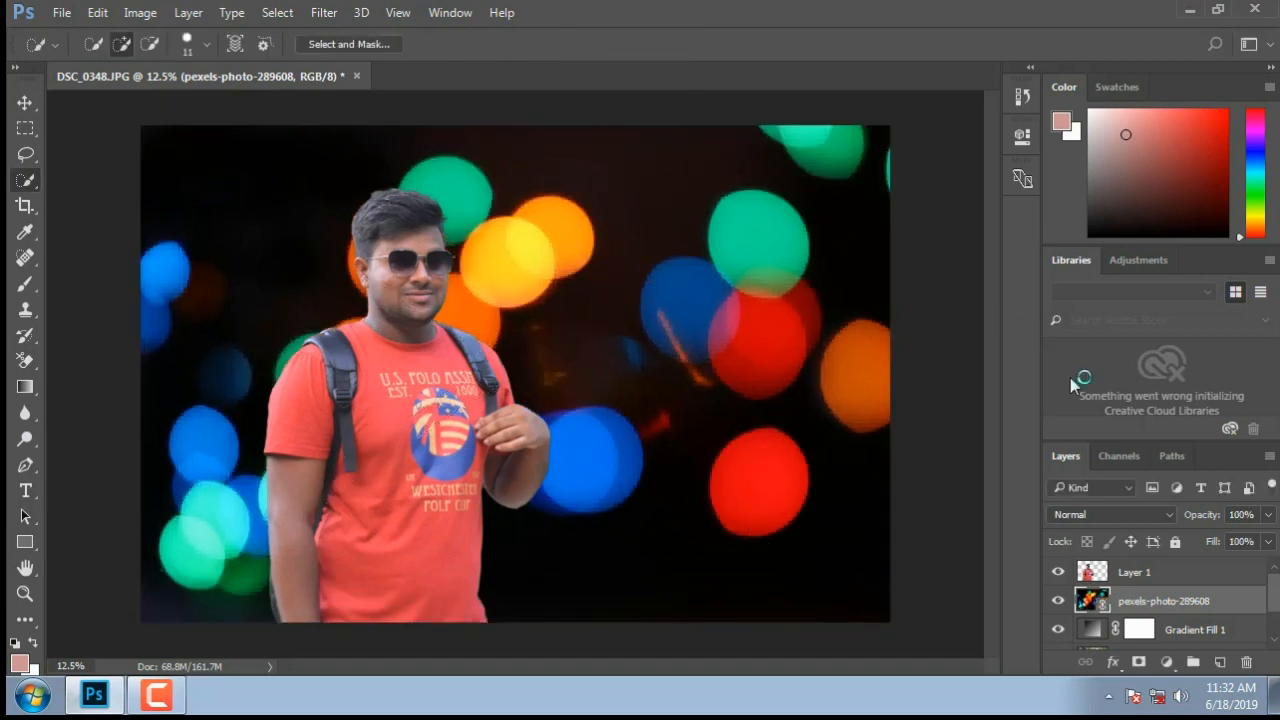
# Set the pexels-photo-289608 layer's blend mode to Lighten.
pyautogui.click(1088, 514)
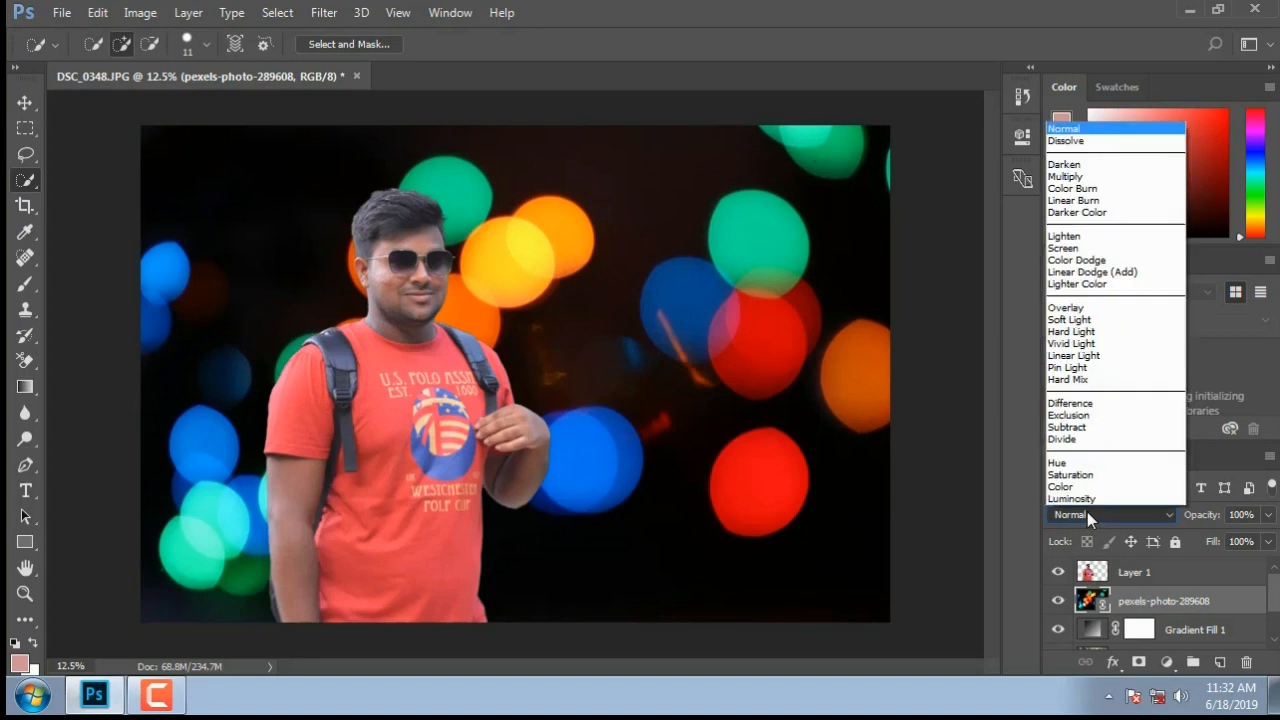
pyautogui.click(1066, 186)
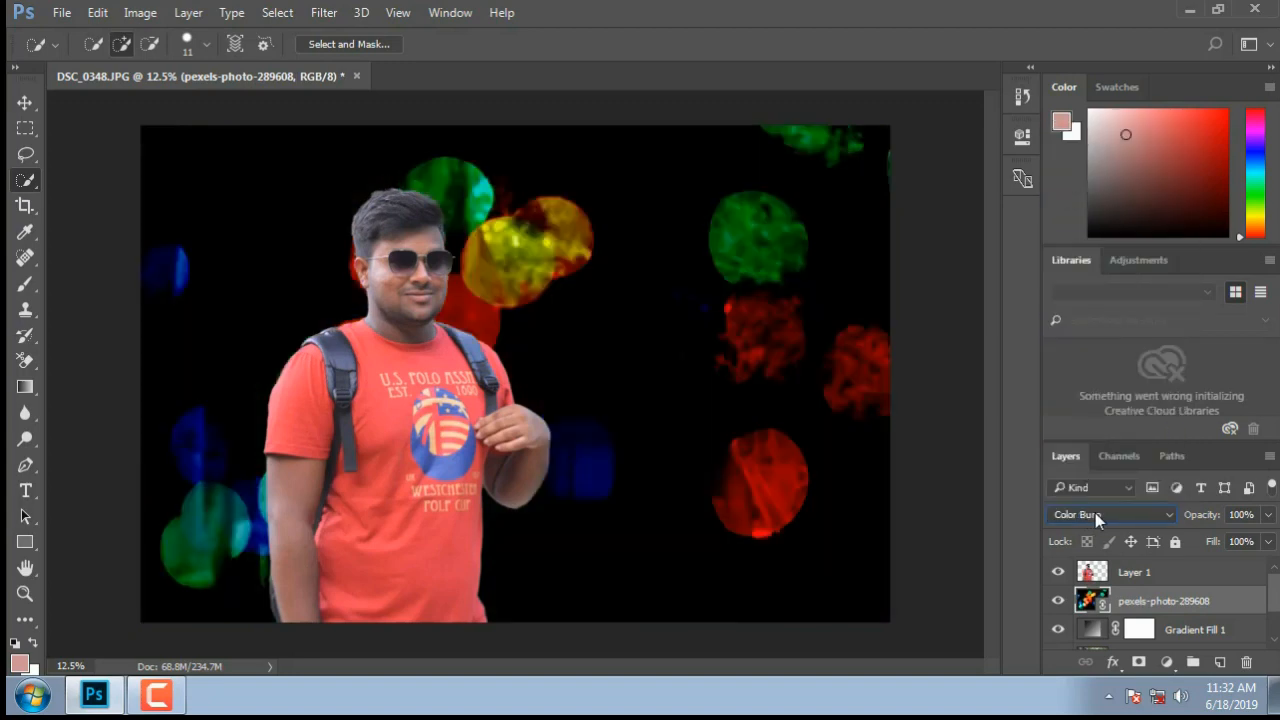
pyautogui.scroll(-3, 1095, 513)
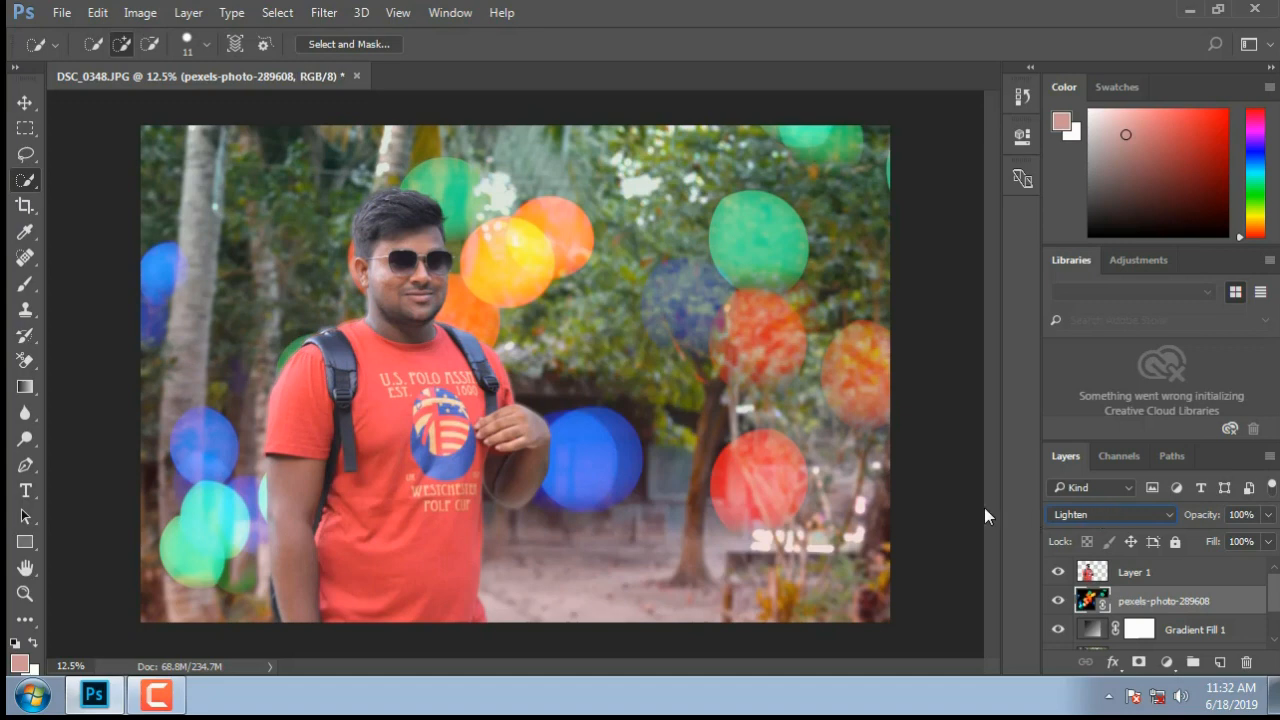
# Apply a Gaussian Blur with a radius of about 539.4 pixels to the pexels-photo-289608 layer.
pyautogui.click(332, 14)
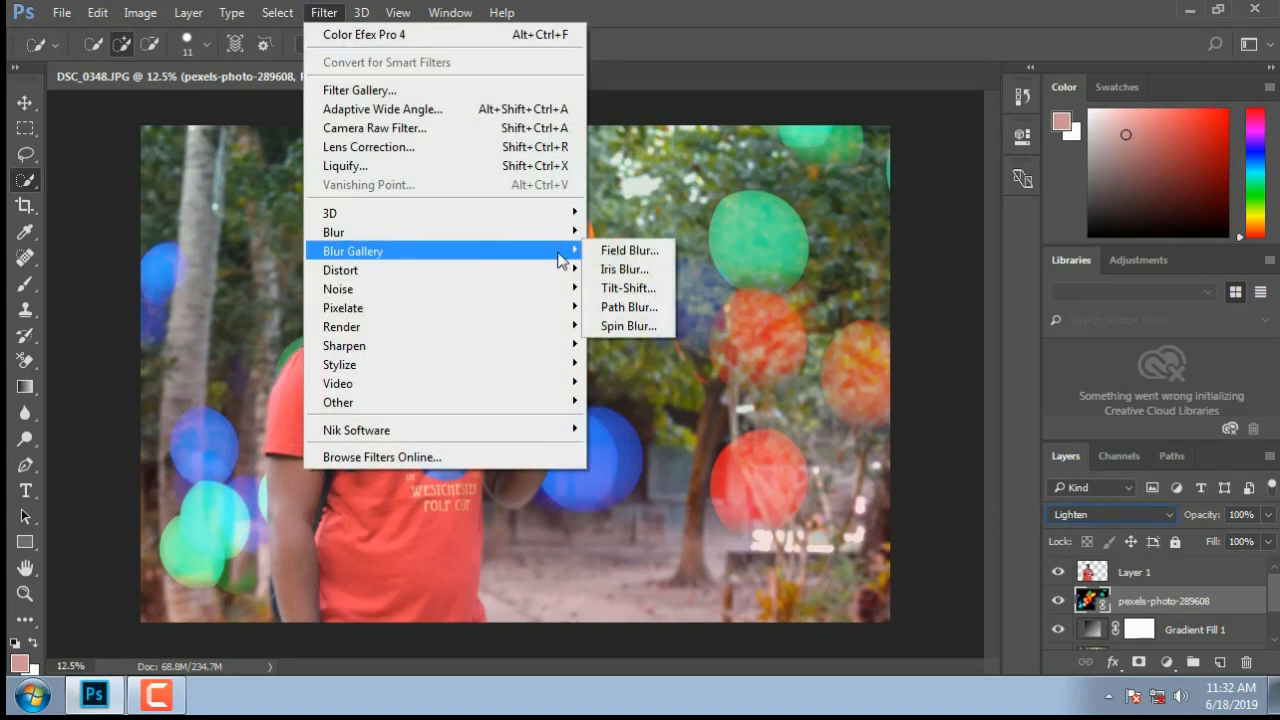
pyautogui.moveTo(368, 236)
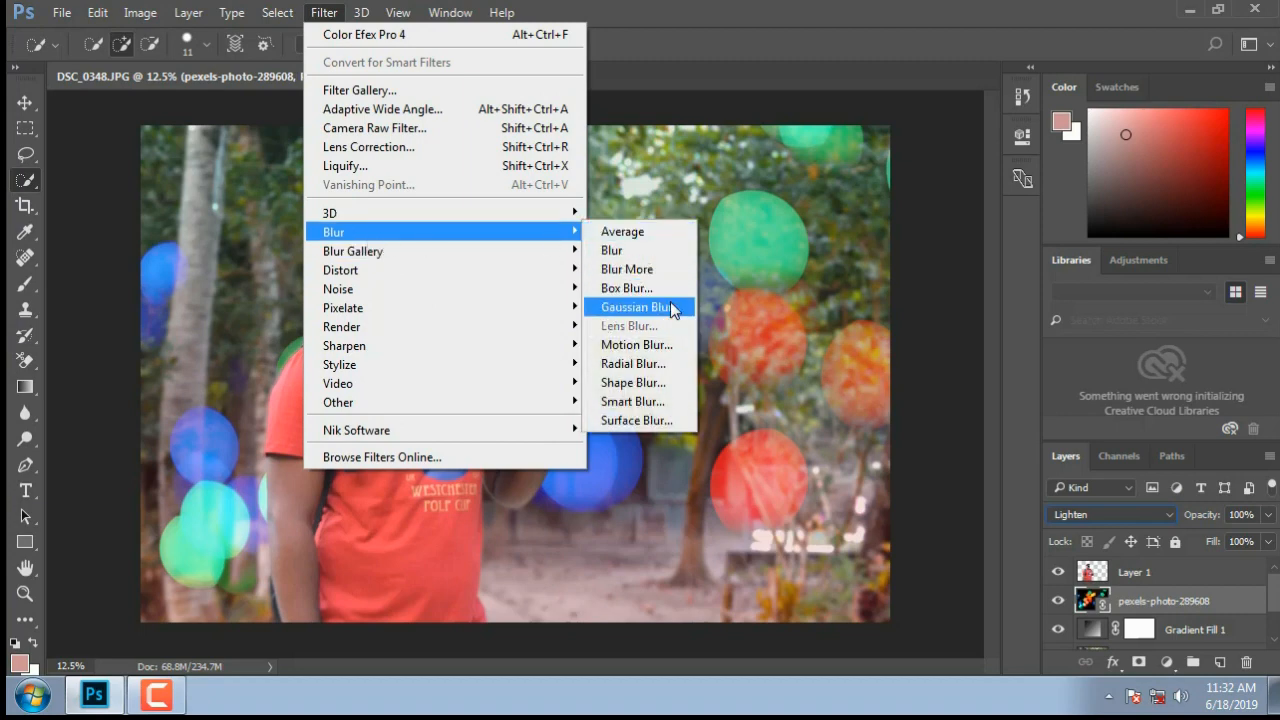
pyautogui.click(668, 307)
pyautogui.moveTo(1013, 460); pyautogui.dragTo(1090, 460)
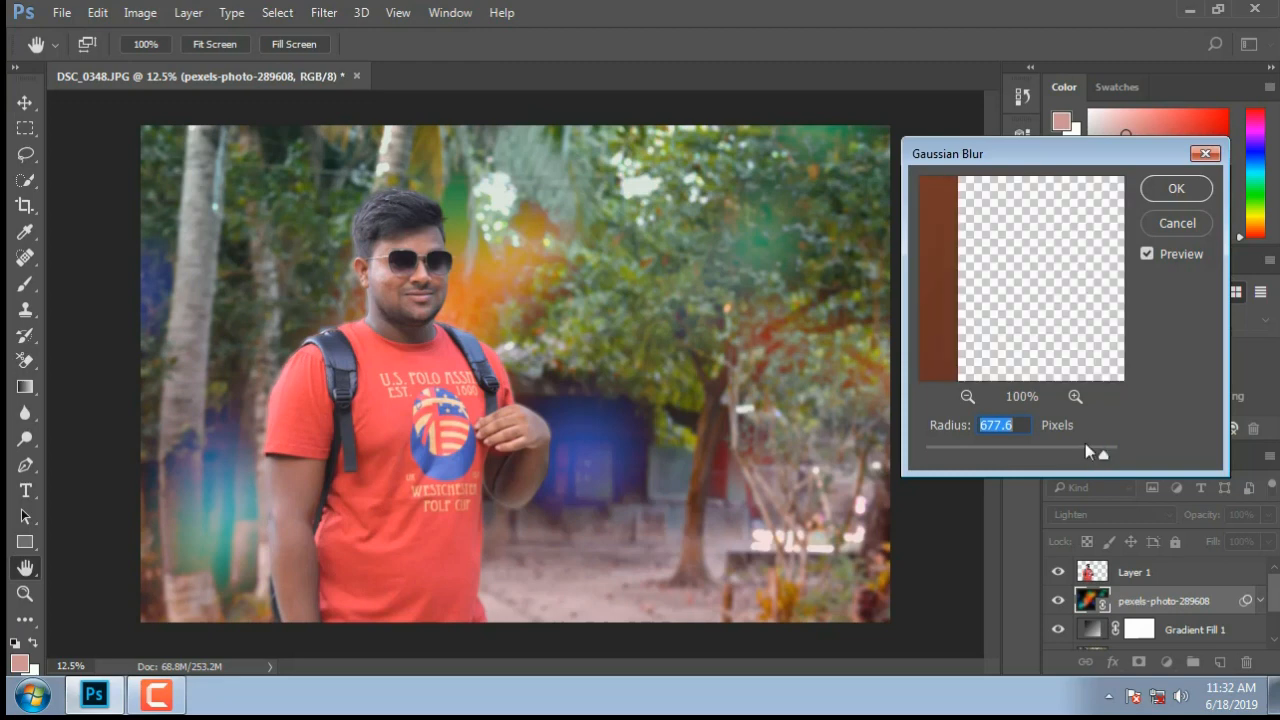
pyautogui.moveTo(1100, 457)
pyautogui.mouseDown()
pyautogui.moveTo(1082, 458)
pyautogui.moveTo(1098, 458)
pyautogui.mouseUp()
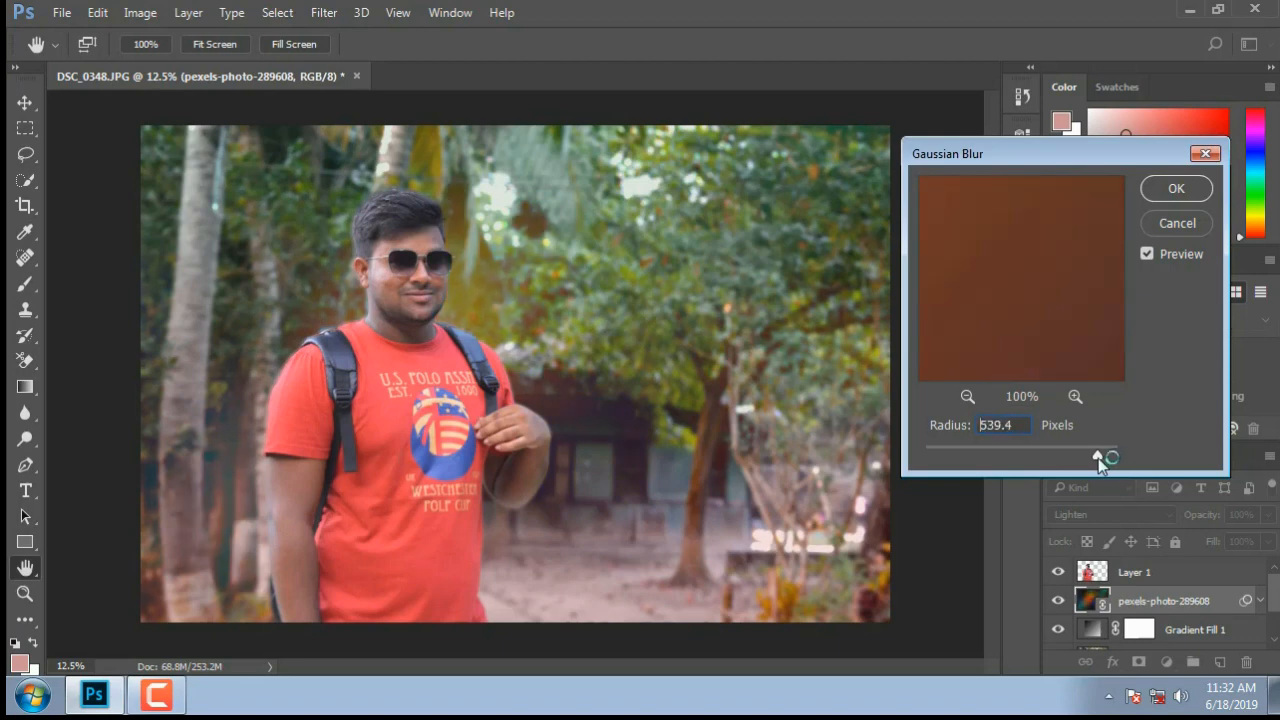
pyautogui.click(1175, 199)
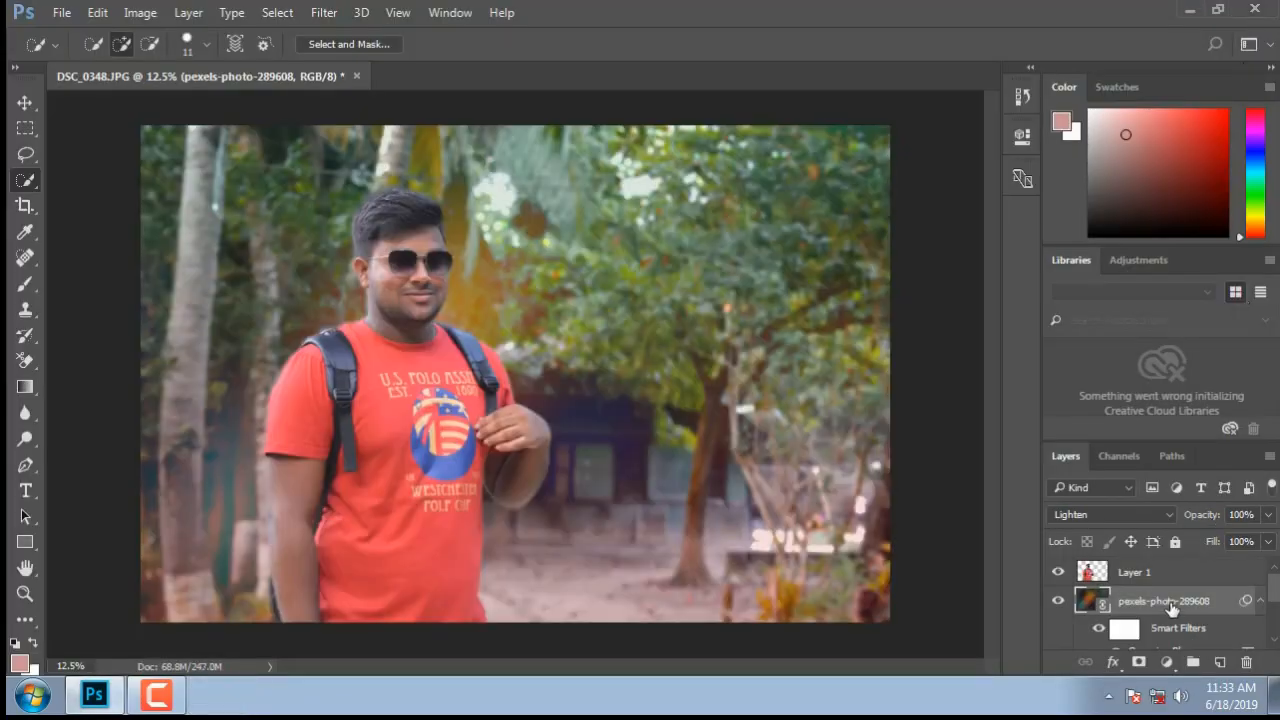
# Enlarge the bokeh layer to about 133.51% width and 135.96% height beyond the canvas, and shift it slightly upward.
pyautogui.hotkey('ctrl', 't')
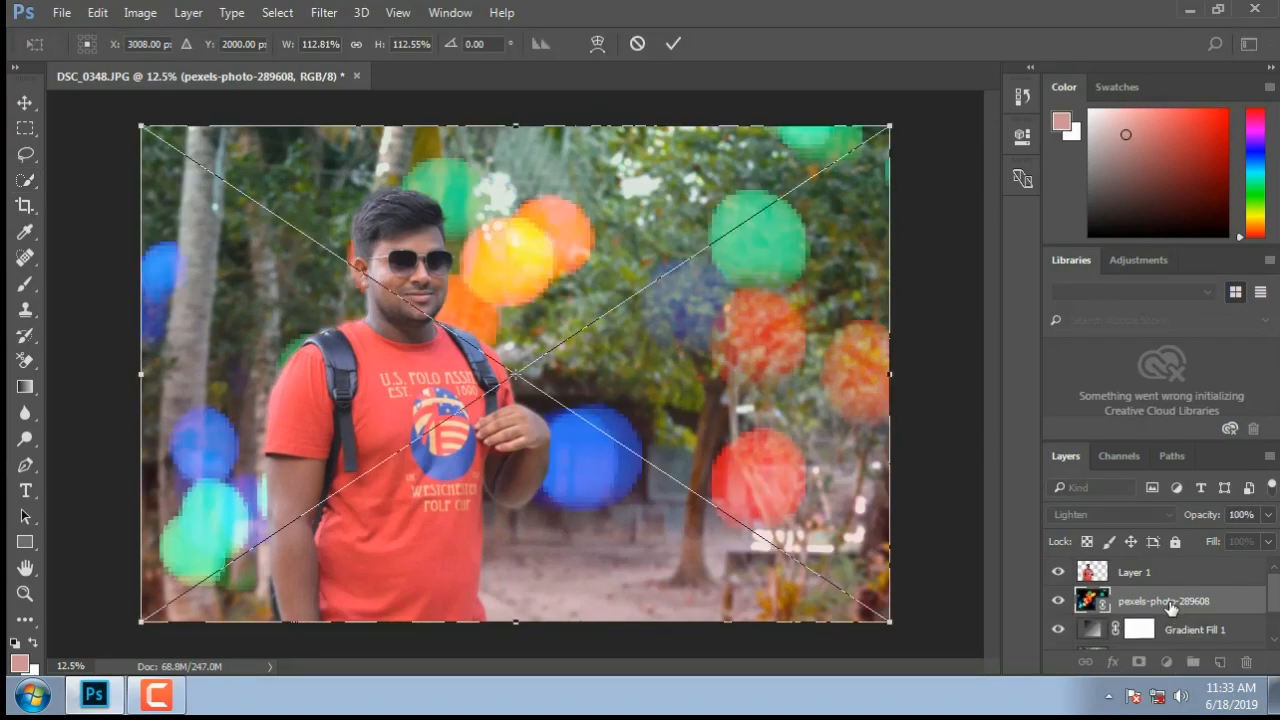
pyautogui.moveTo(141, 126); pyautogui.dragTo(6, 25)
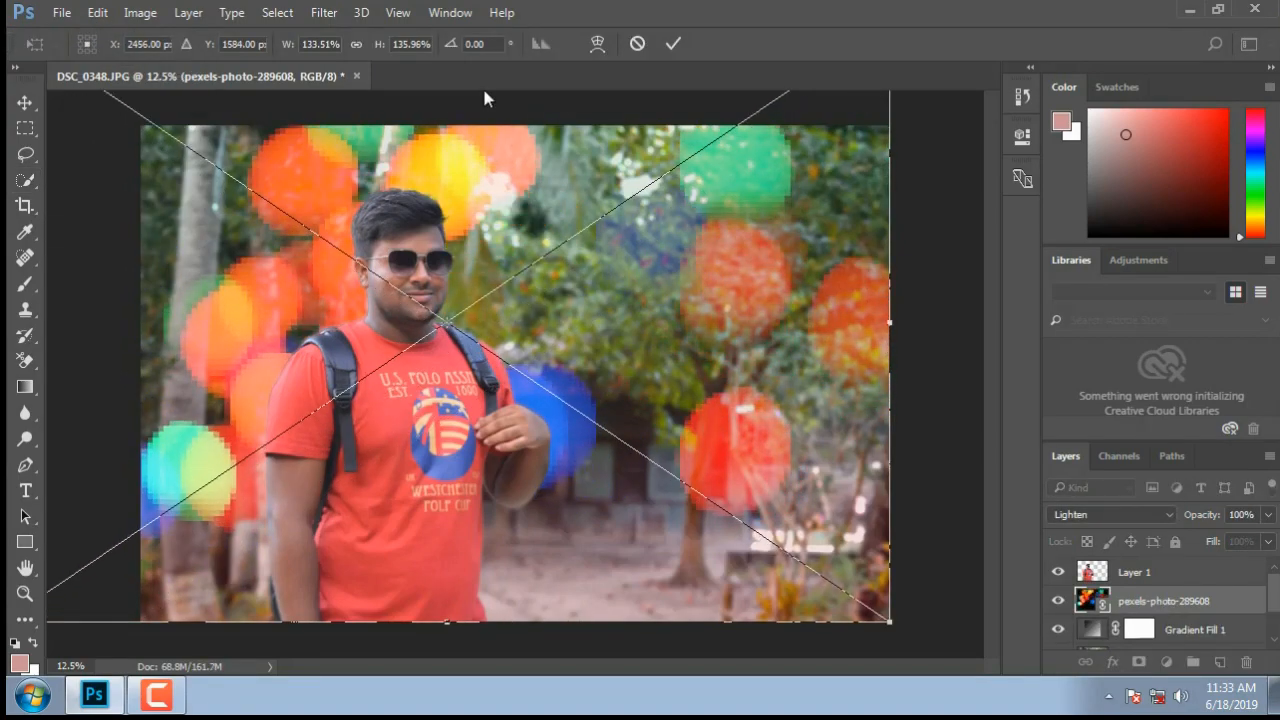
pyautogui.click(672, 47)
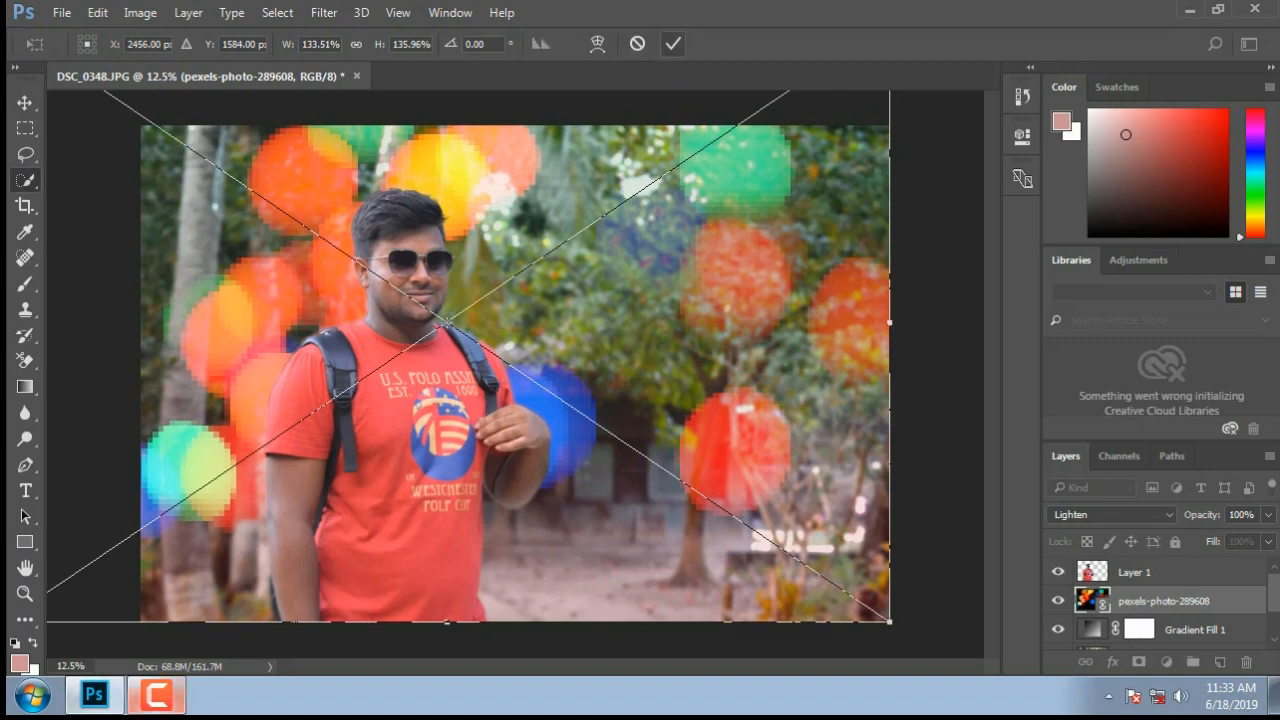
pyautogui.click(158, 696)
pyautogui.click(160, 698)
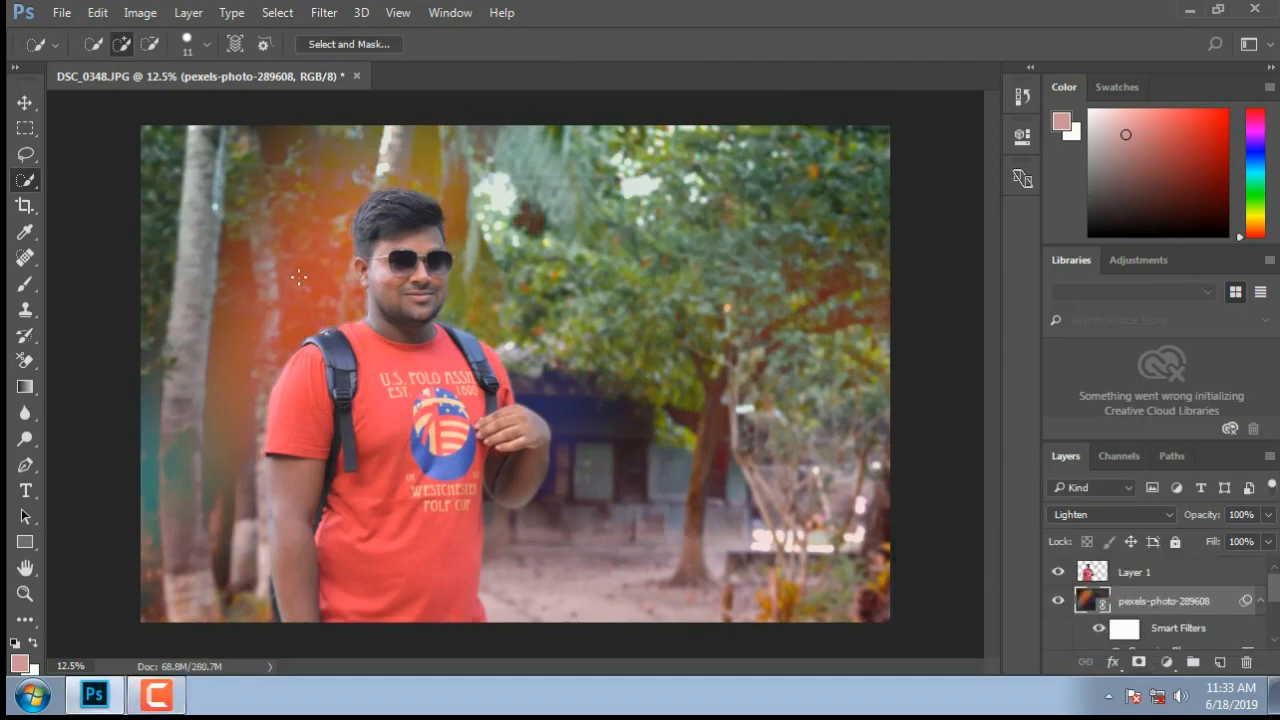
pyautogui.click(24, 103)
pyautogui.moveTo(266, 269); pyautogui.dragTo(255, 217)
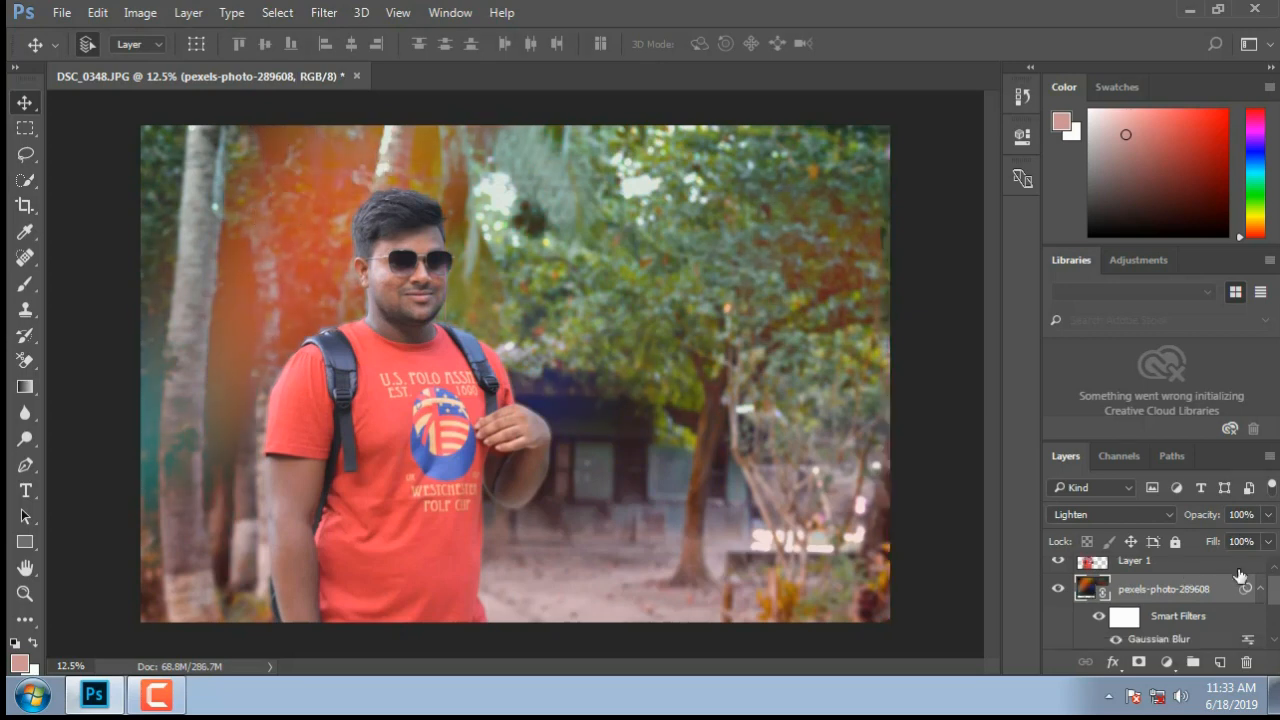
# Lower the pexels-photo-289608 layer's opacity to 25%.
pyautogui.click(1268, 514)
pyautogui.moveTo(1266, 538); pyautogui.dragTo(1199, 549)
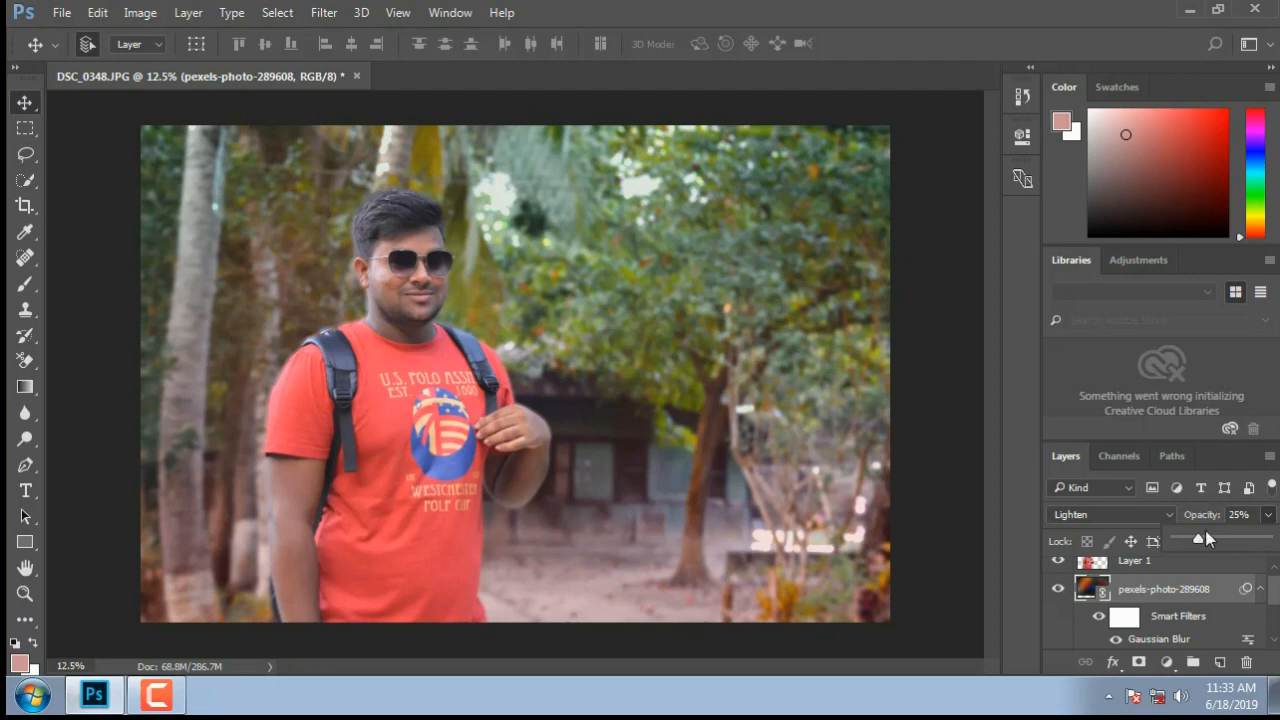
pyautogui.click(953, 540)
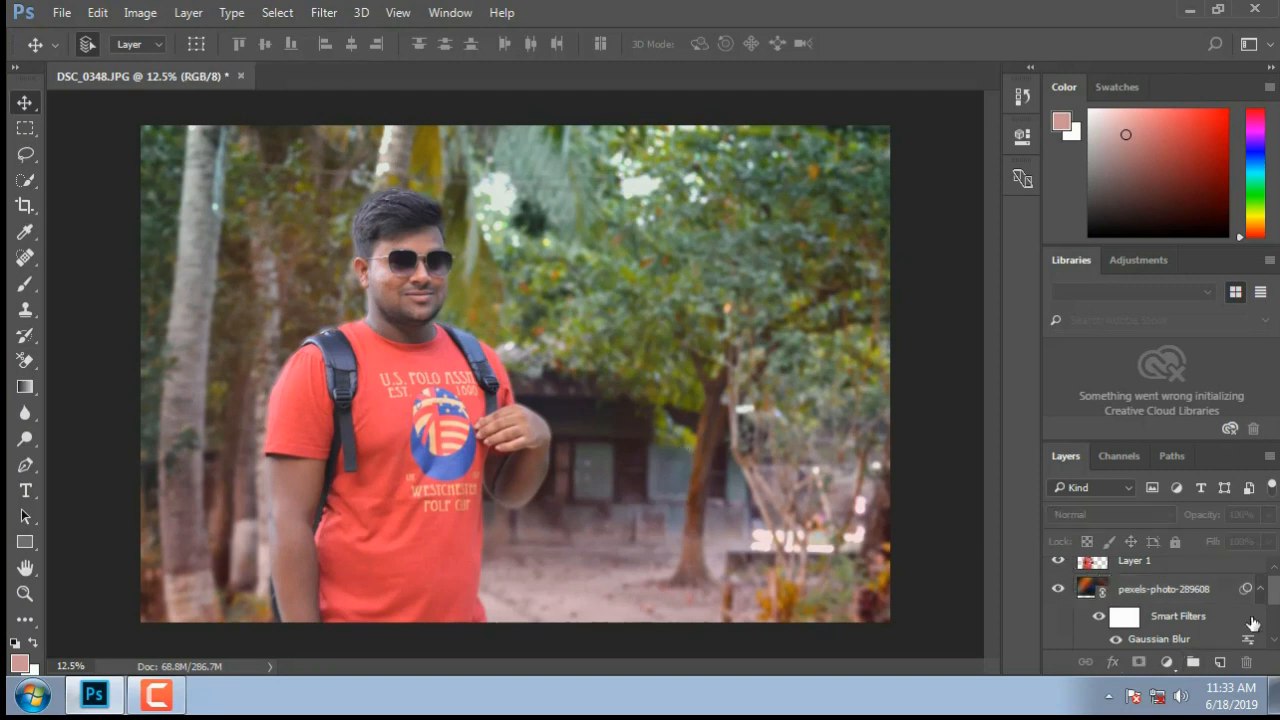
# Make Layer 1 active and select the Brush tool with the foreground colour ce9696.
pyautogui.moveTo(1274, 599)
pyautogui.mouseDown()
pyautogui.moveTo(1274, 631)
pyautogui.moveTo(1274, 593)
pyautogui.mouseUp()
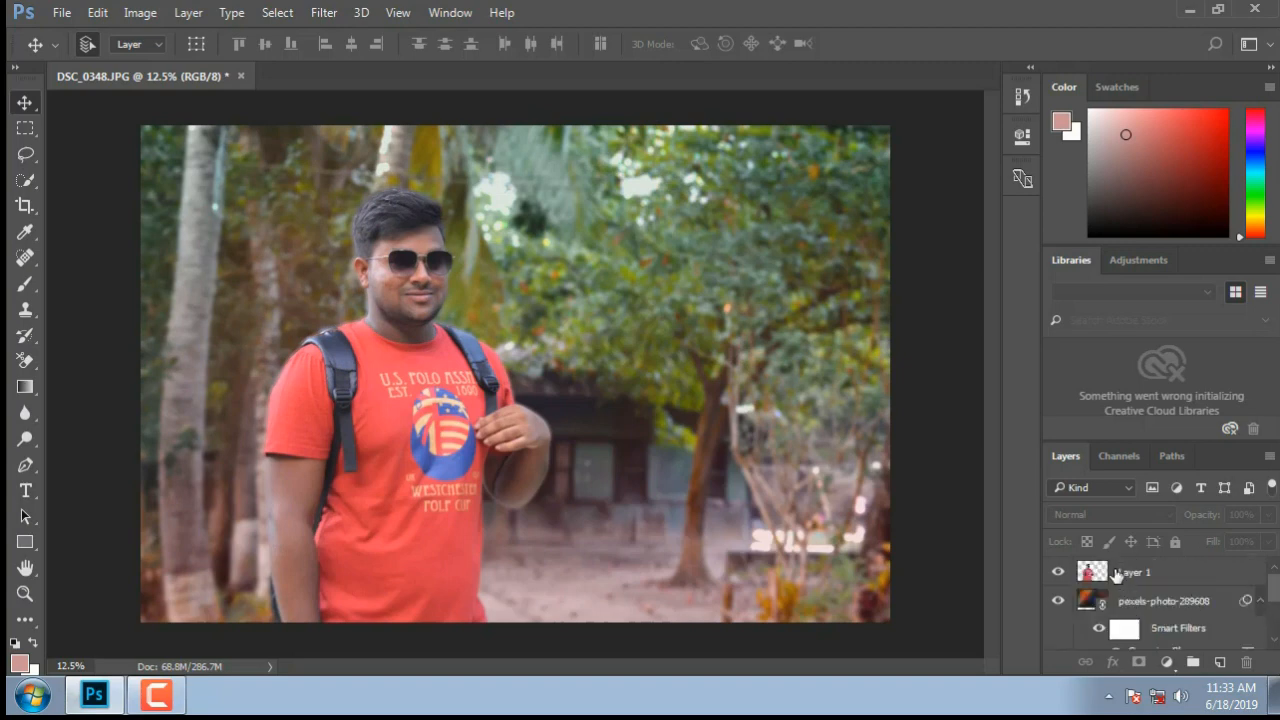
pyautogui.click(1117, 573)
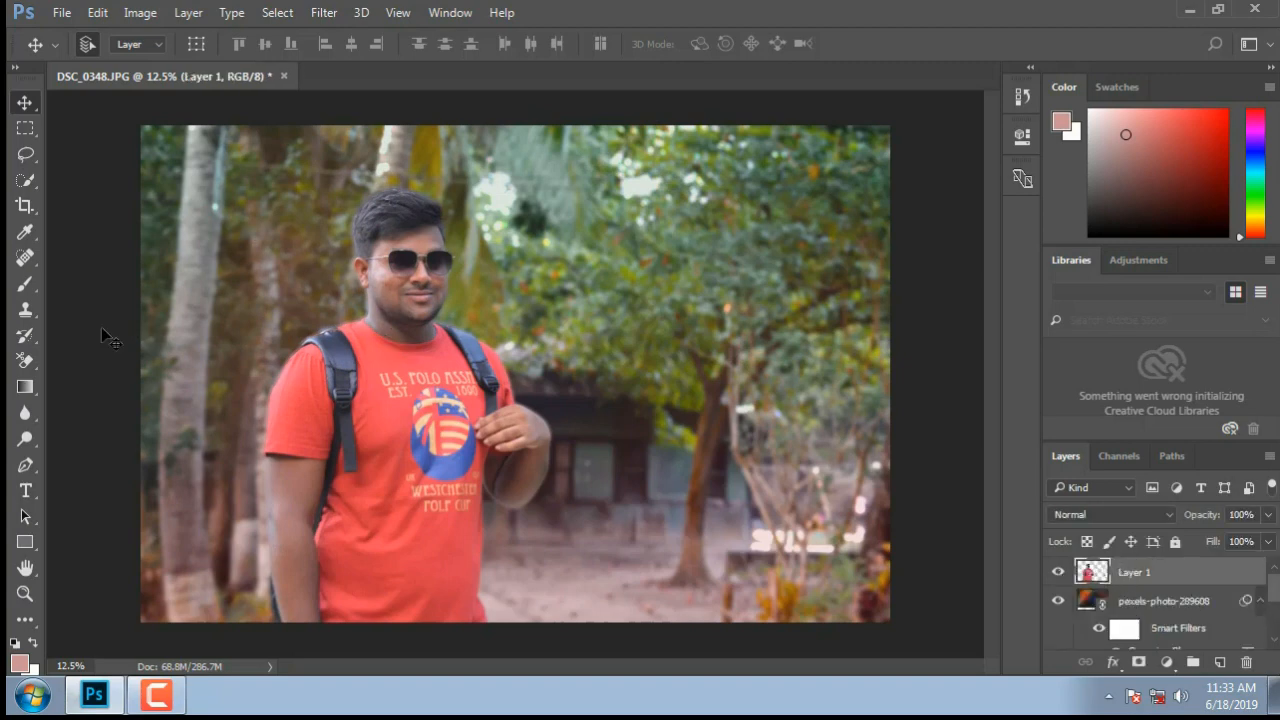
pyautogui.click(26, 286)
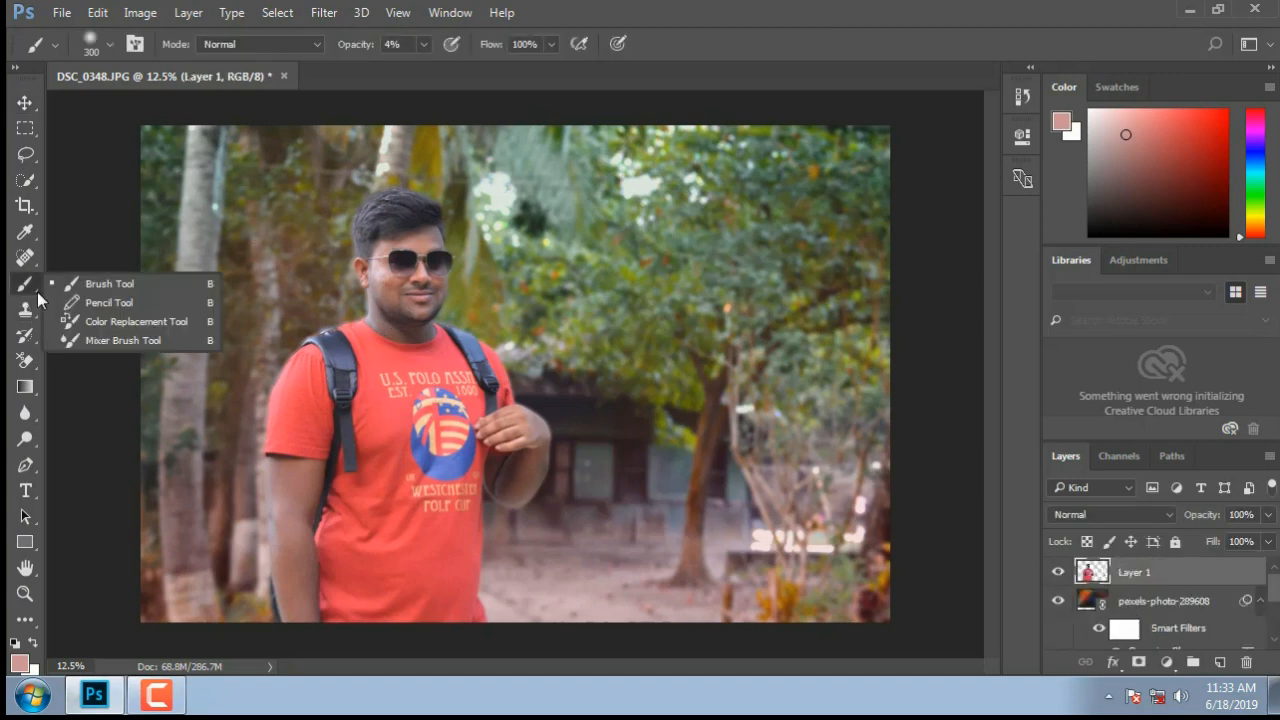
pyautogui.click(89, 285)
pyautogui.click(20, 666)
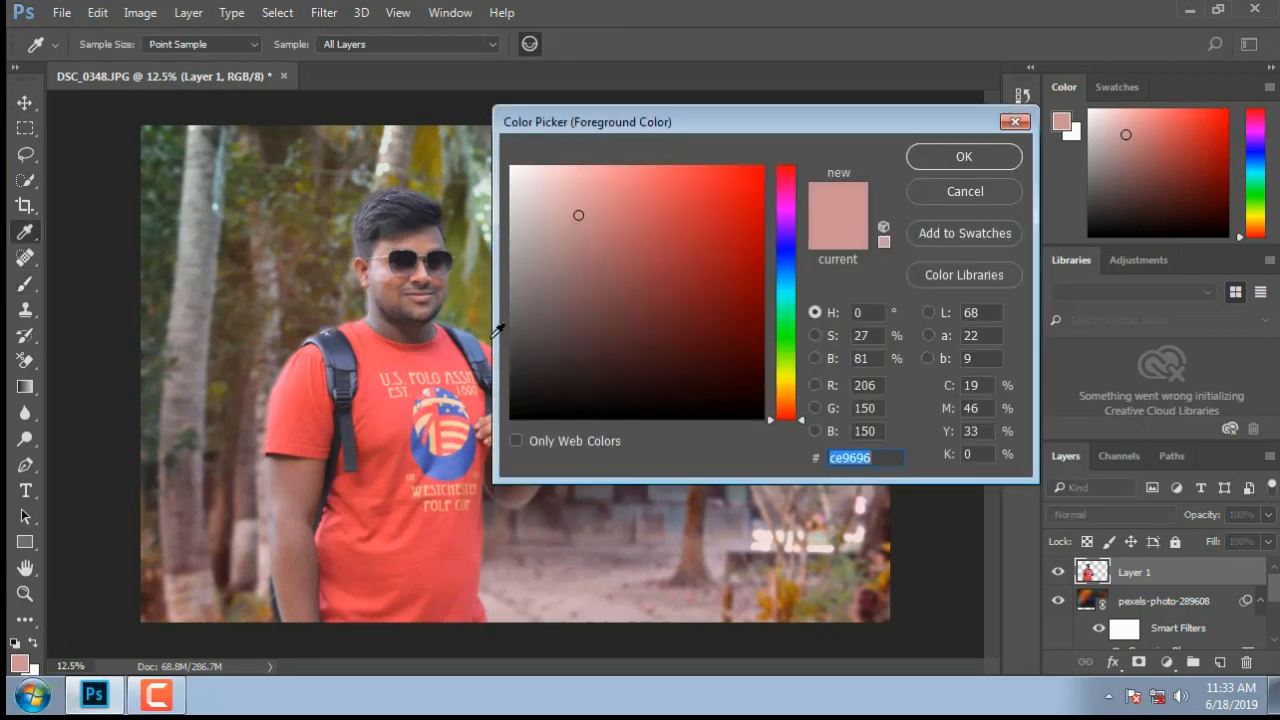
pyautogui.click(965, 163)
# Retouch the blemishes on the man's cheek on Layer 1 with the Spot Healing Brush at size 30.
pyautogui.scroll(3, 562, 309)
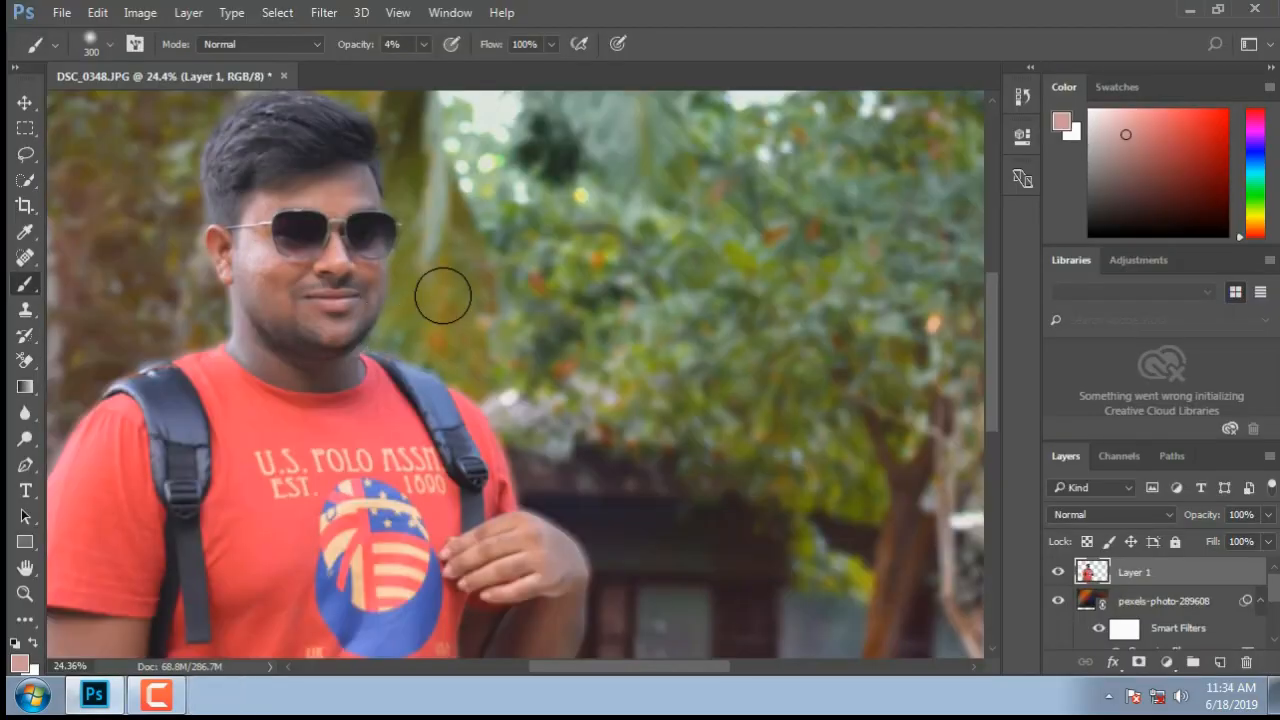
pyautogui.moveTo(457, 294); pyautogui.dragTo(709, 331)
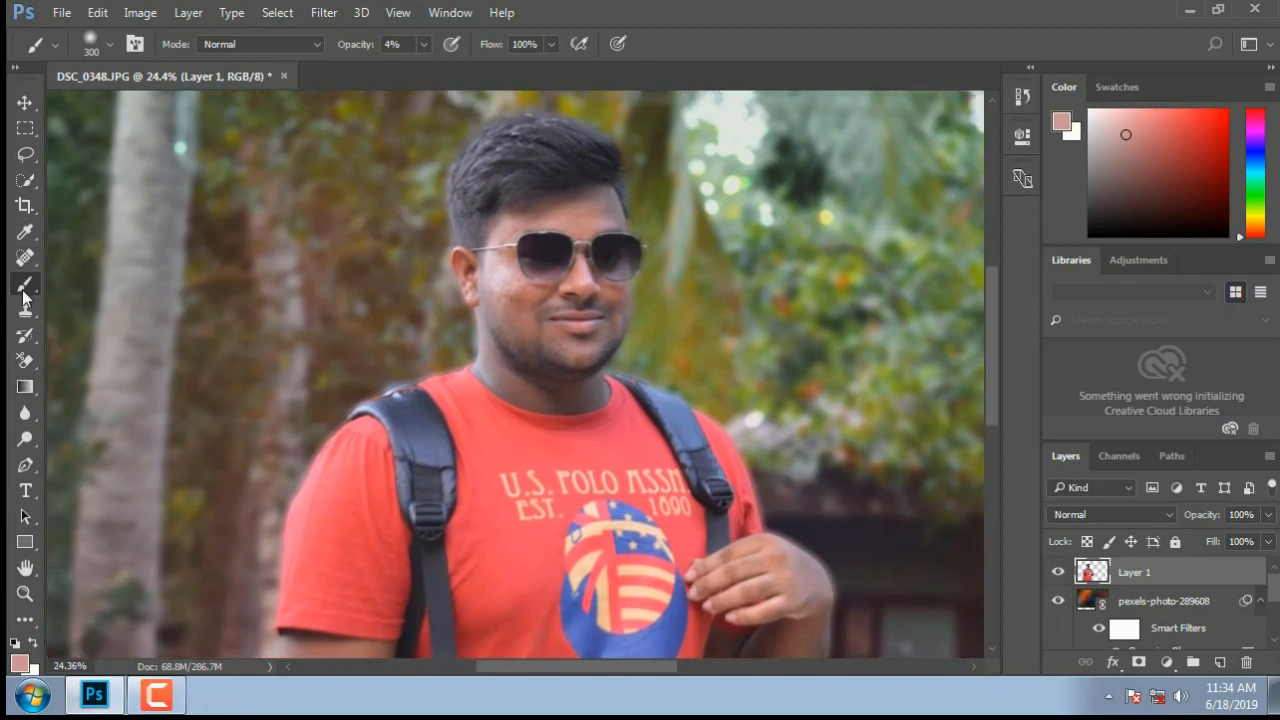
pyautogui.click(25, 258)
pyautogui.click(140, 251)
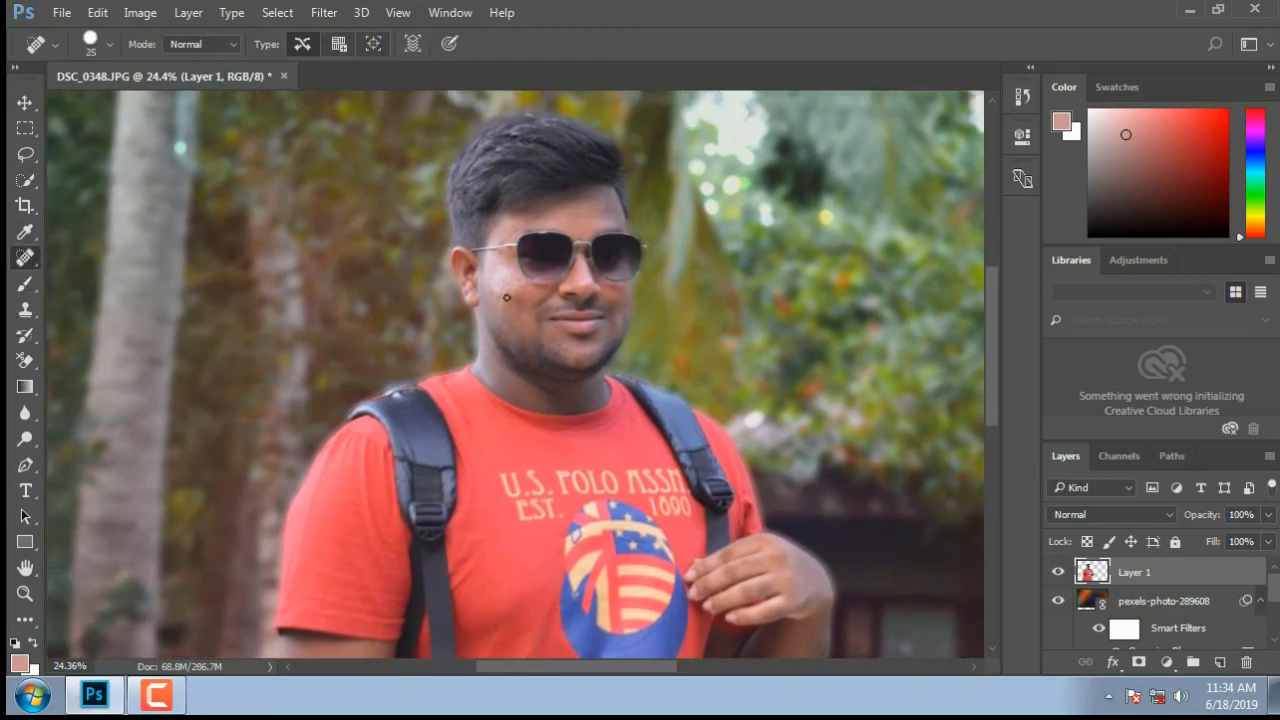
pyautogui.scroll(2, 505, 298)
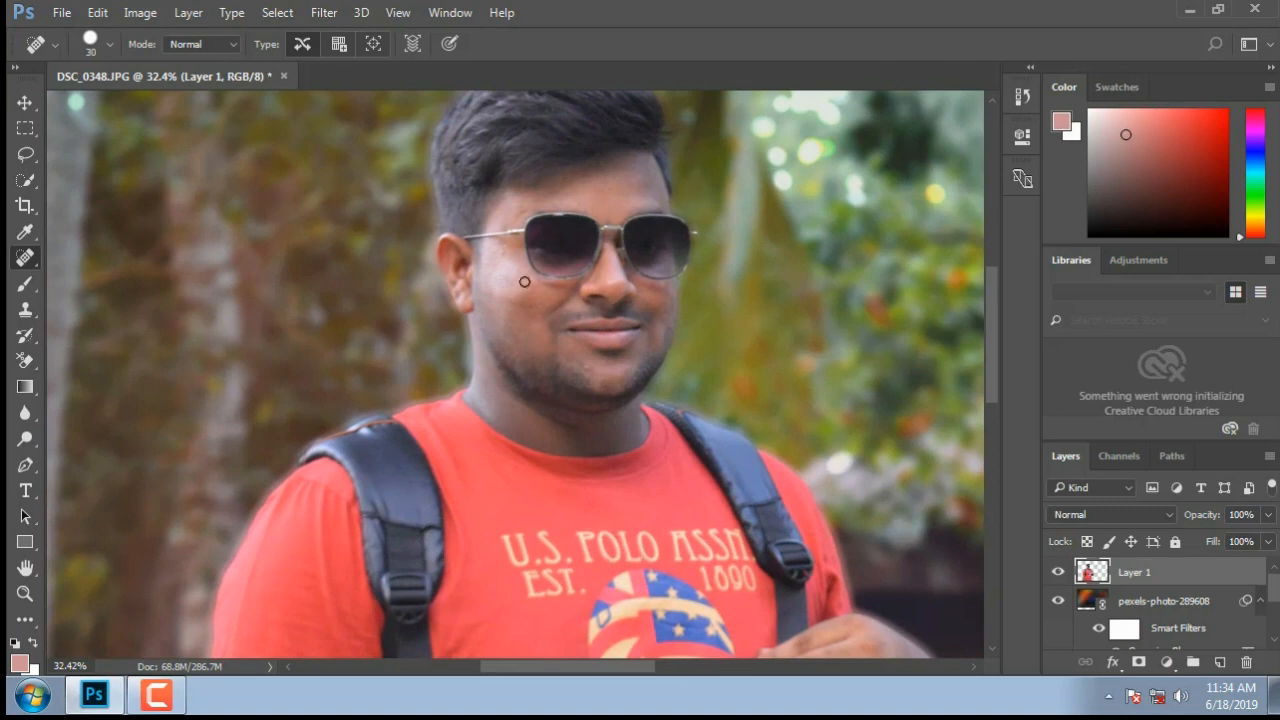
pyautogui.moveTo(505, 279)
pyautogui.mouseDown()
pyautogui.moveTo(520, 312)
pyautogui.moveTo(515, 289)
pyautogui.mouseUp()
pyautogui.scroll(-1, 639, 296)
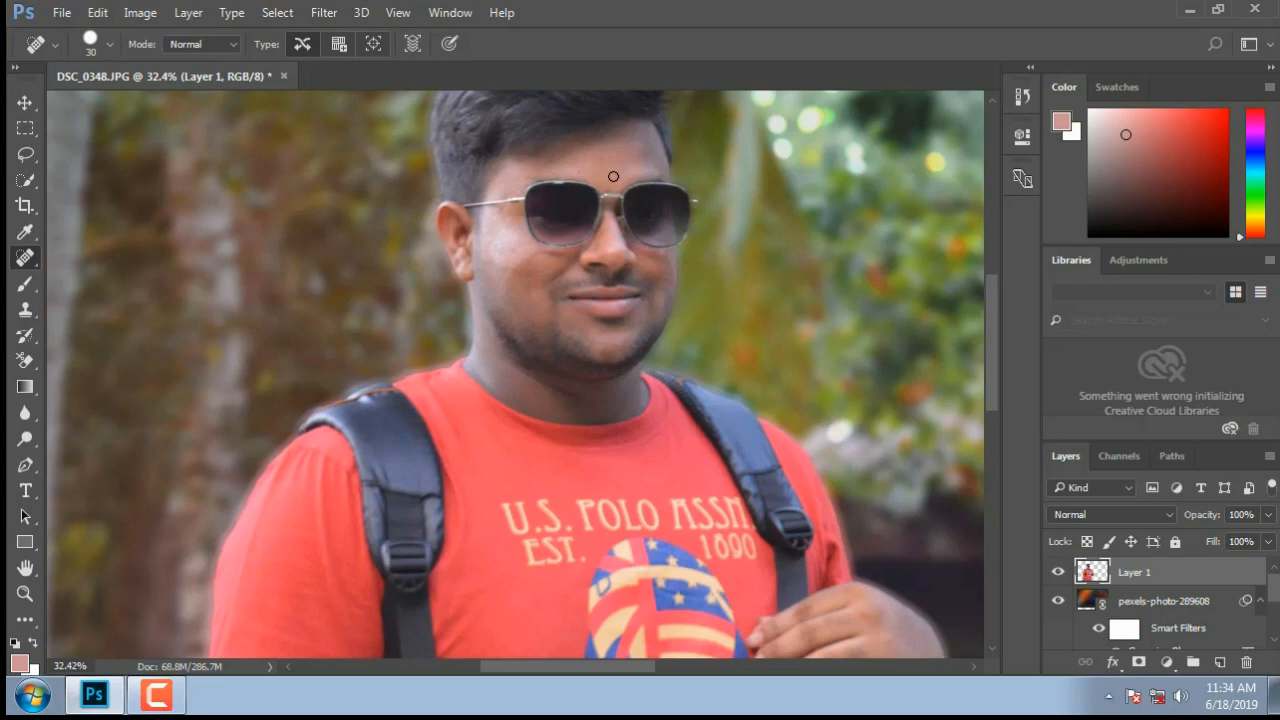
pyautogui.scroll(2, 64, 352)
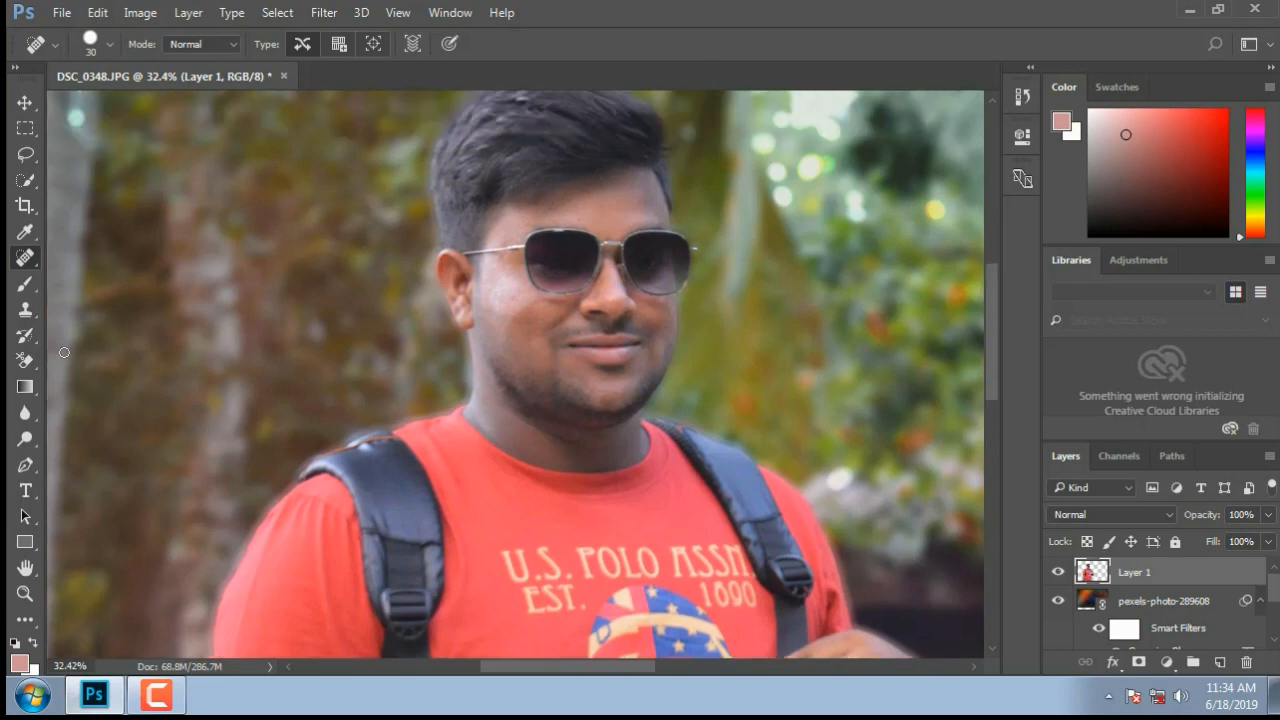
# Set up a soft round Brush at 175 px size, 0% hardness and 4% opacity.
pyautogui.click(28, 283)
pyautogui.click(117, 278)
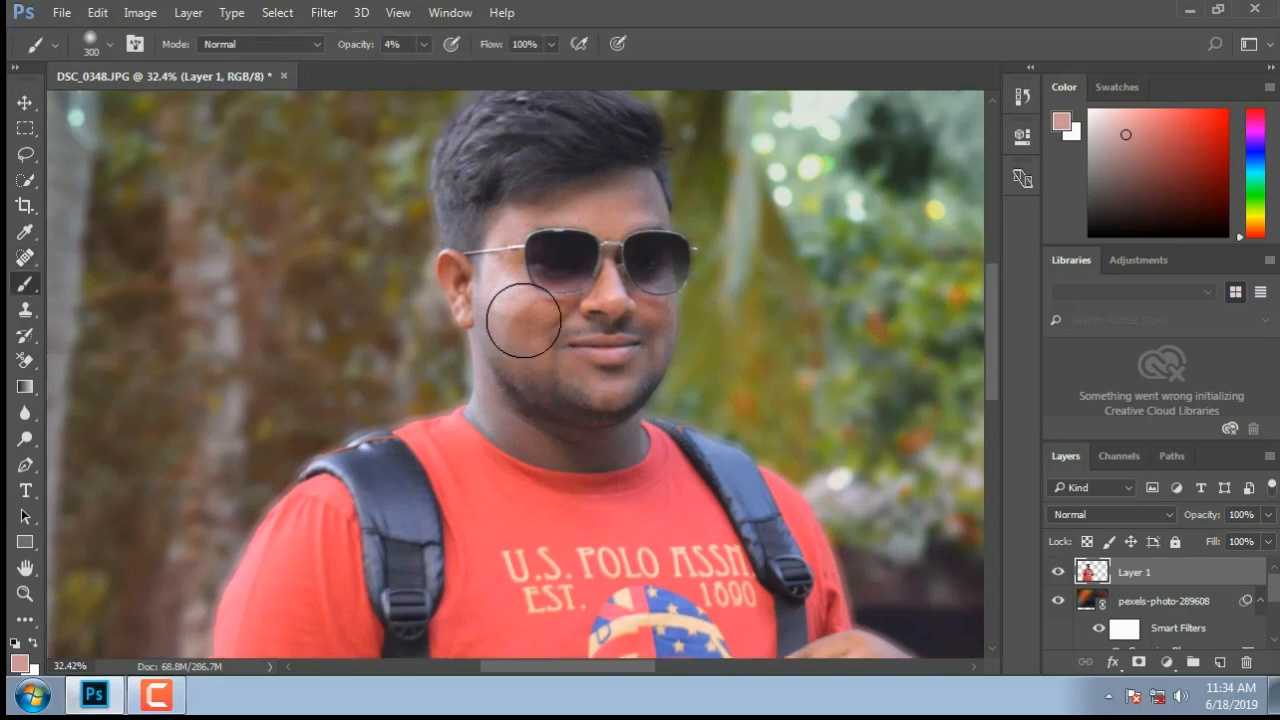
pyautogui.press('[')
pyautogui.press('[')
pyautogui.press('[')
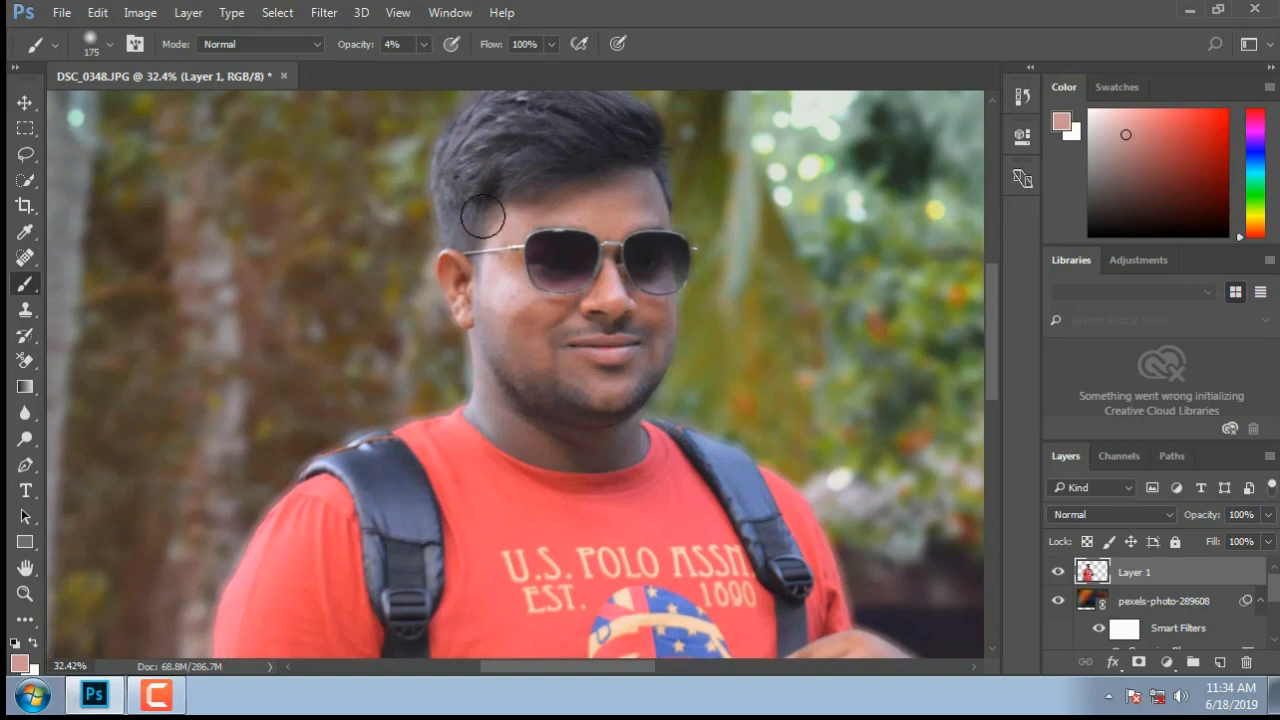
pyautogui.click(420, 43)
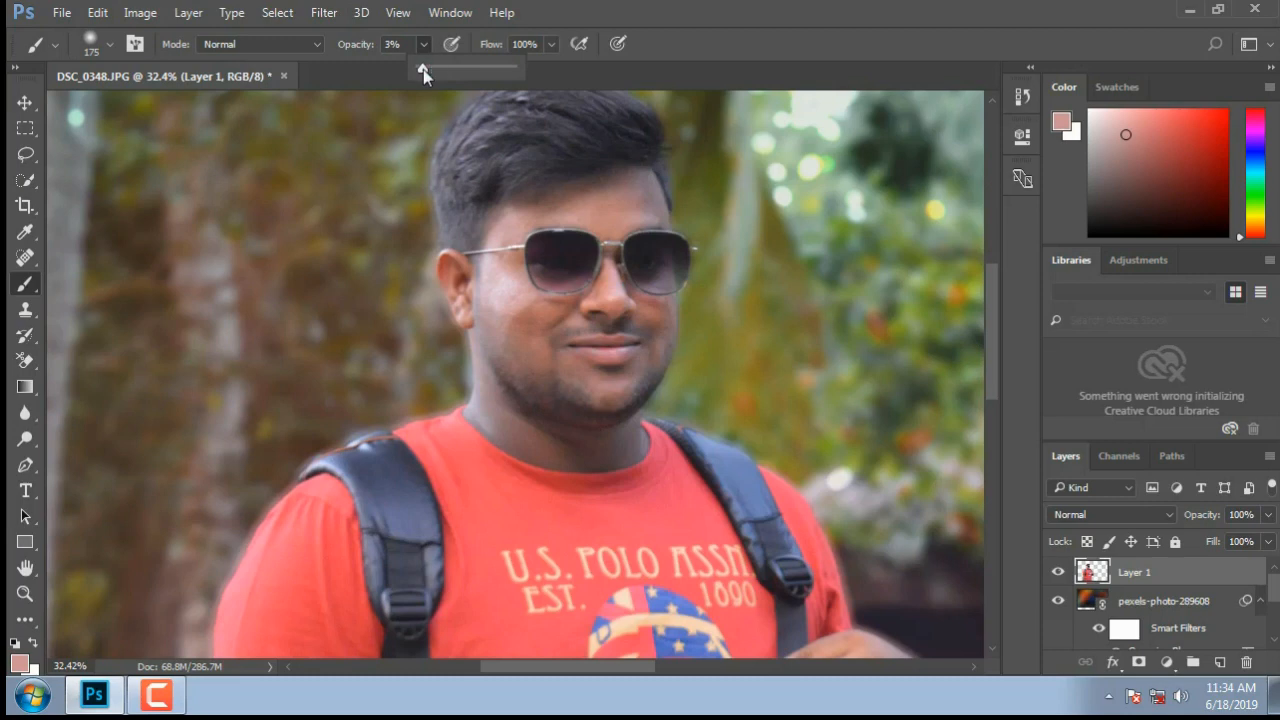
pyautogui.click(88, 47)
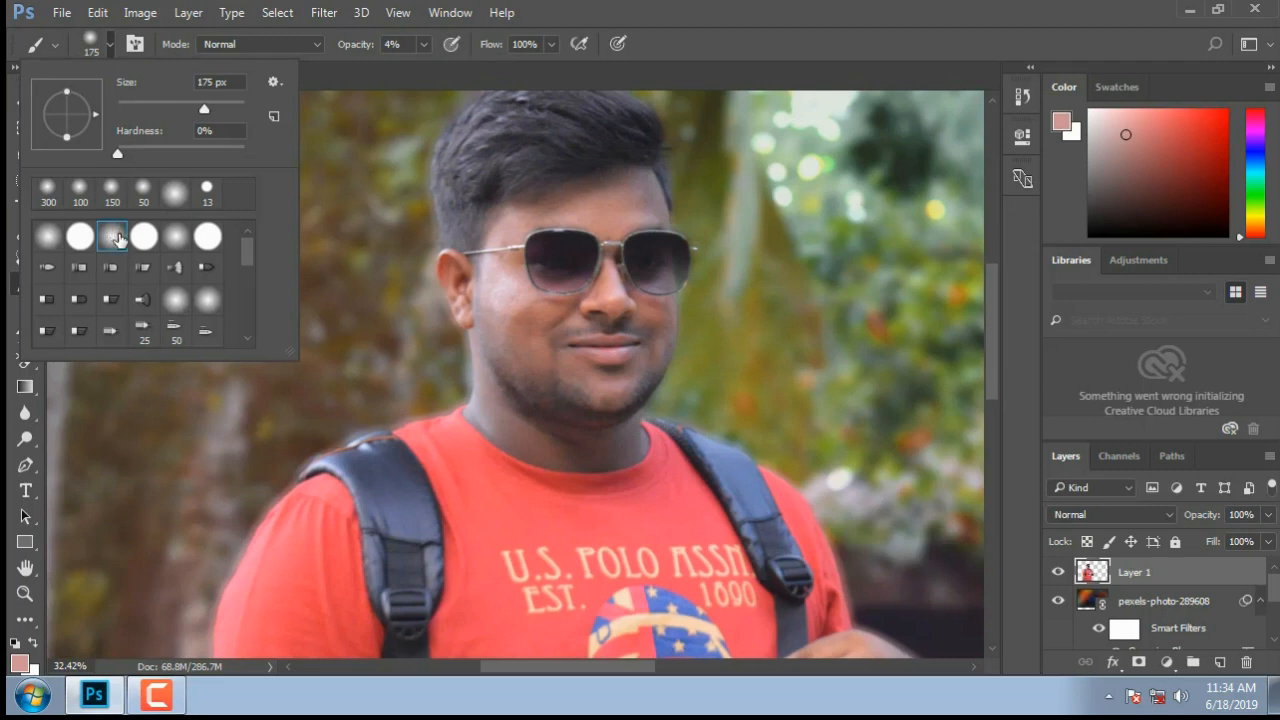
# Brush lightly over the man's face and neck on Layer 1, and close the browser window that pops up.
pyautogui.click(488, 302)
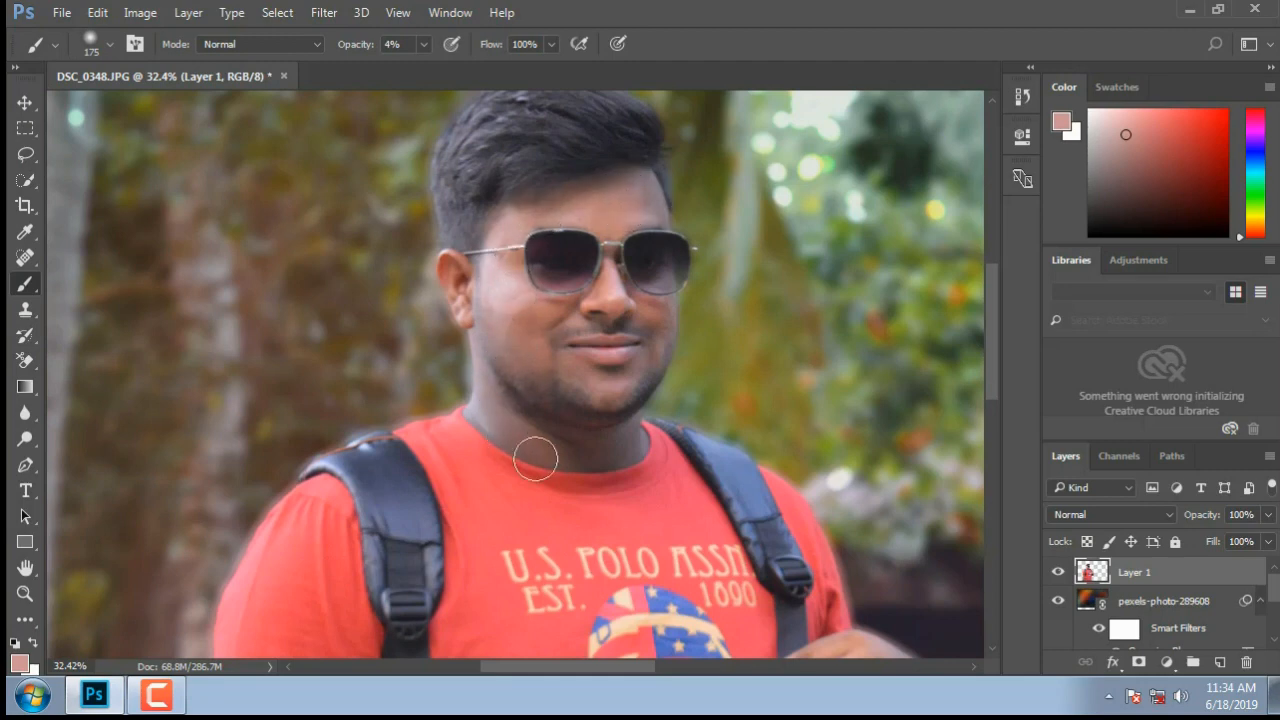
pyautogui.moveTo(585, 448)
pyautogui.mouseDown()
pyautogui.moveTo(596, 454)
pyautogui.moveTo(573, 442)
pyautogui.moveTo(627, 385)
pyautogui.mouseUp()
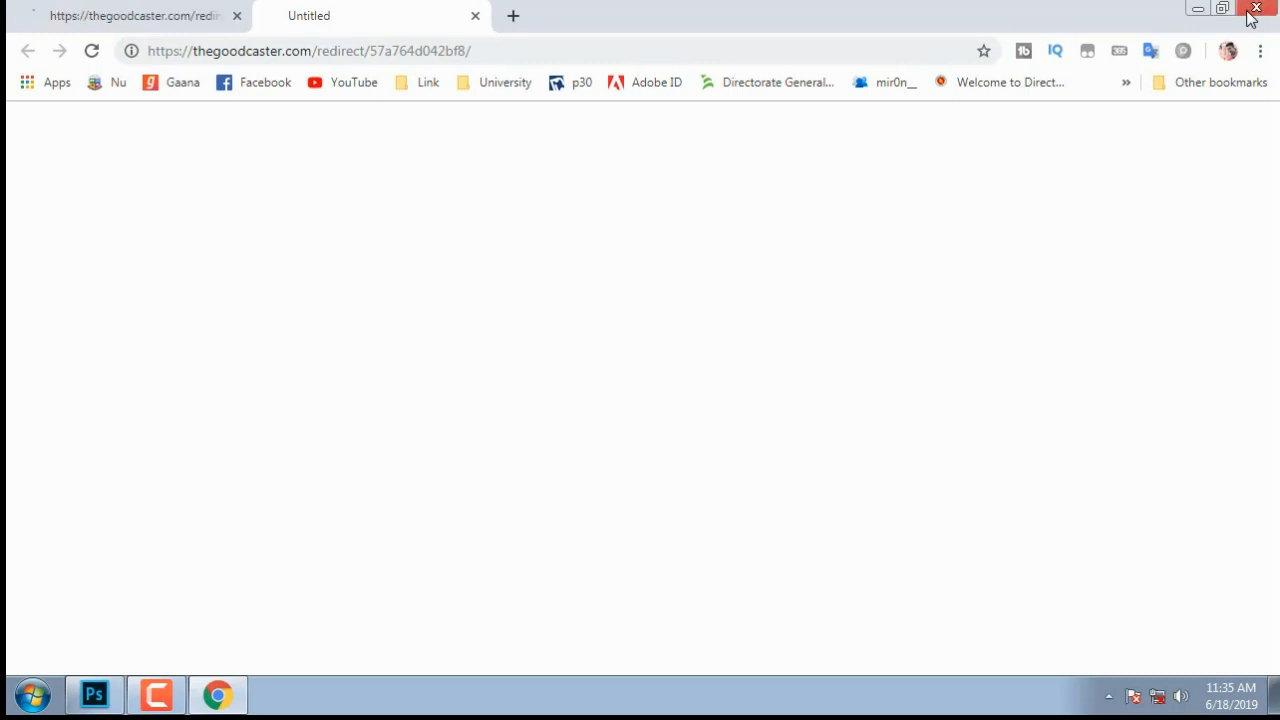
pyautogui.click(1251, 14)
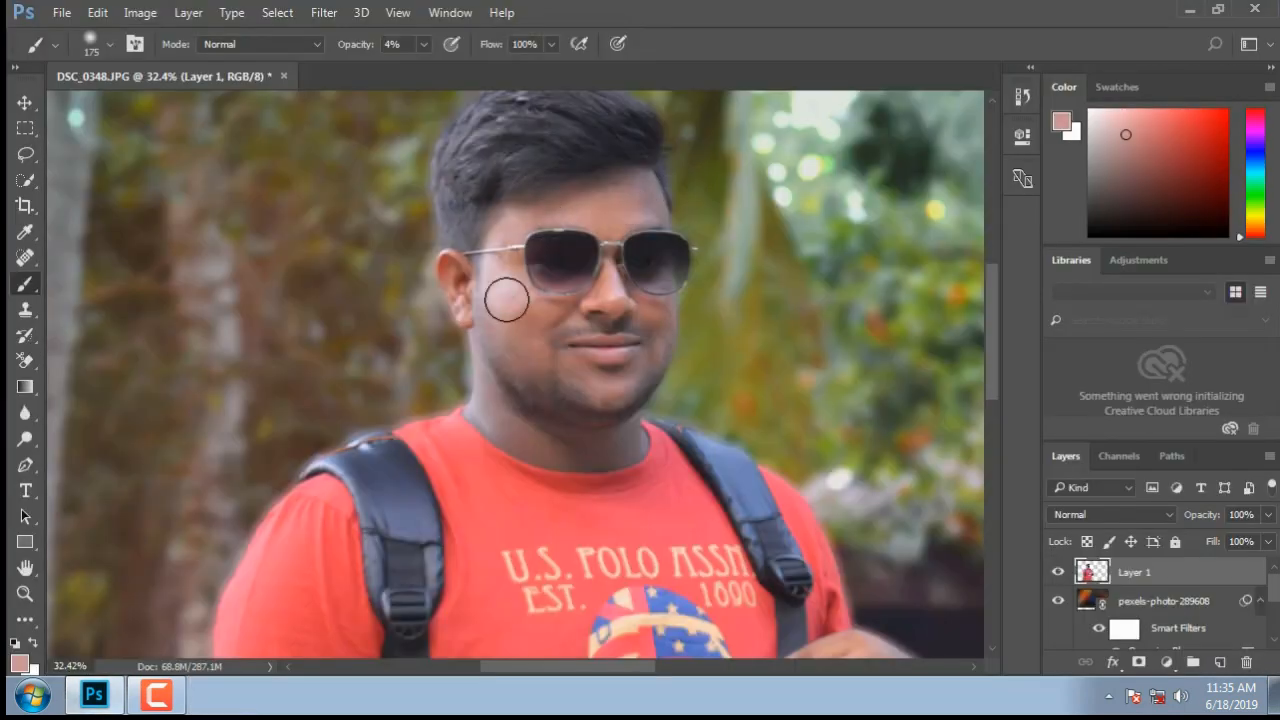
pyautogui.scroll(-3, 623, 386)
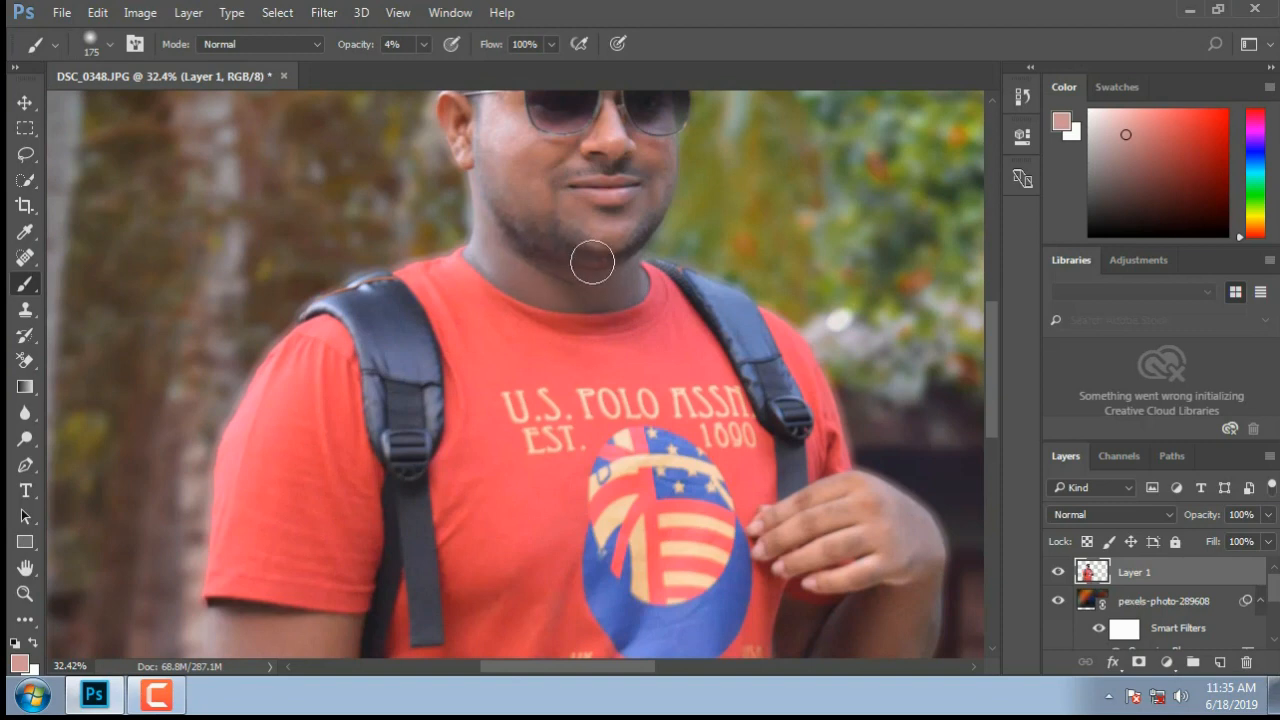
pyautogui.scroll(3, 673, 317)
pyautogui.scroll(3, 620, 344)
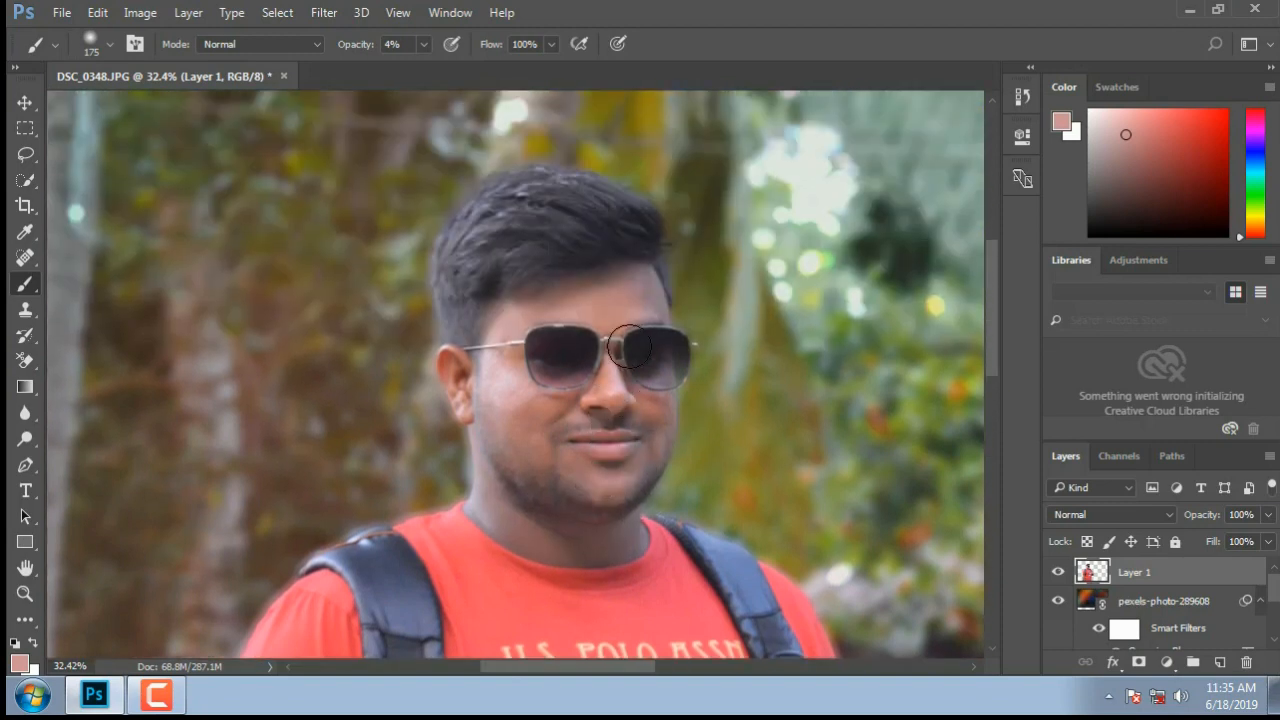
# Lighten the skin of the man's hanging arm on Layer 1 with the brush enlarged to 500 px.
pyautogui.scroll(-5, 494, 314)
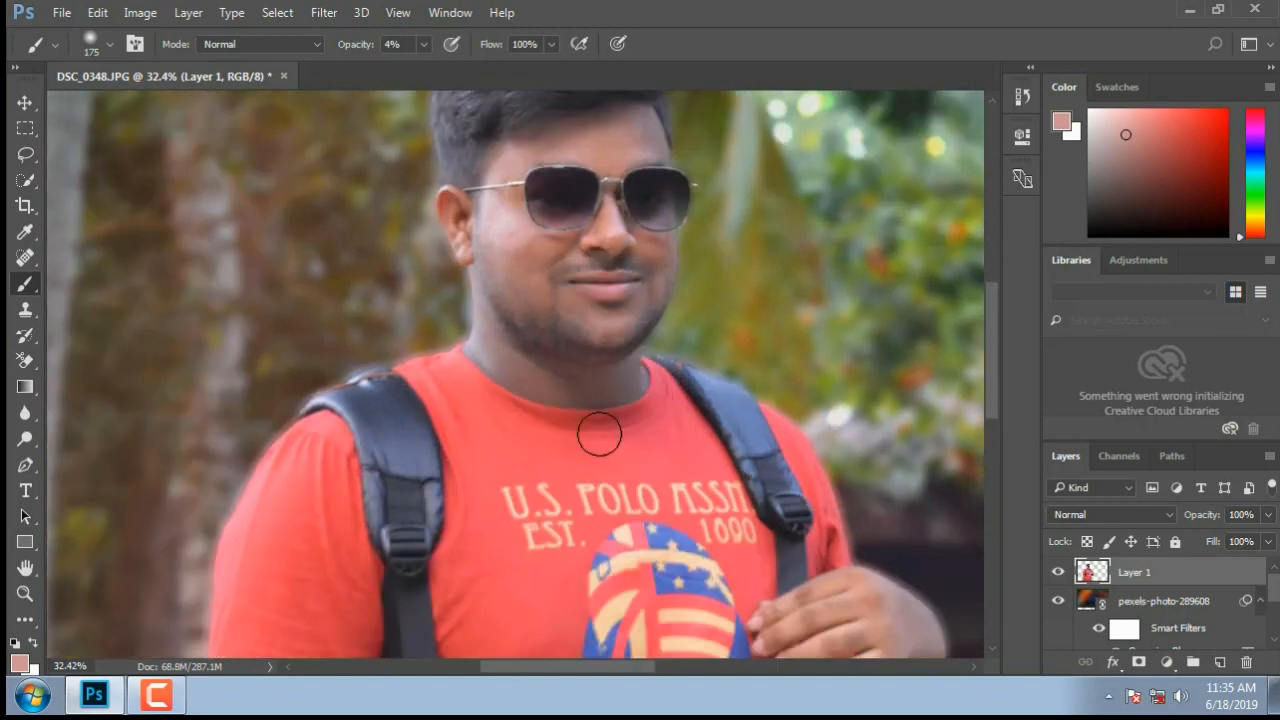
pyautogui.scroll(-2, 589, 530)
pyautogui.scroll(-5, 414, 429)
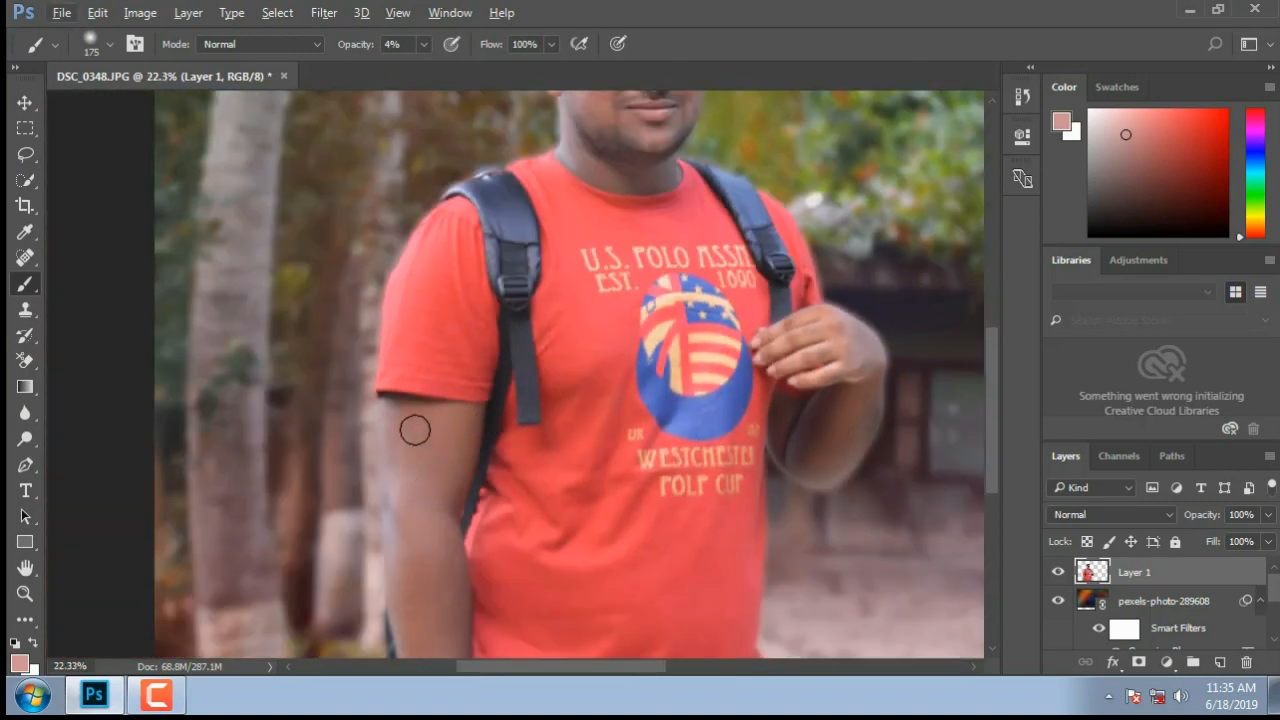
pyautogui.moveTo(398, 289)
pyautogui.mouseDown()
pyautogui.moveTo(393, 444)
pyautogui.moveTo(410, 408)
pyautogui.mouseUp()
pyautogui.press(']')
pyautogui.press(']')
pyautogui.press(']')
pyautogui.press(']')
pyautogui.press(']')
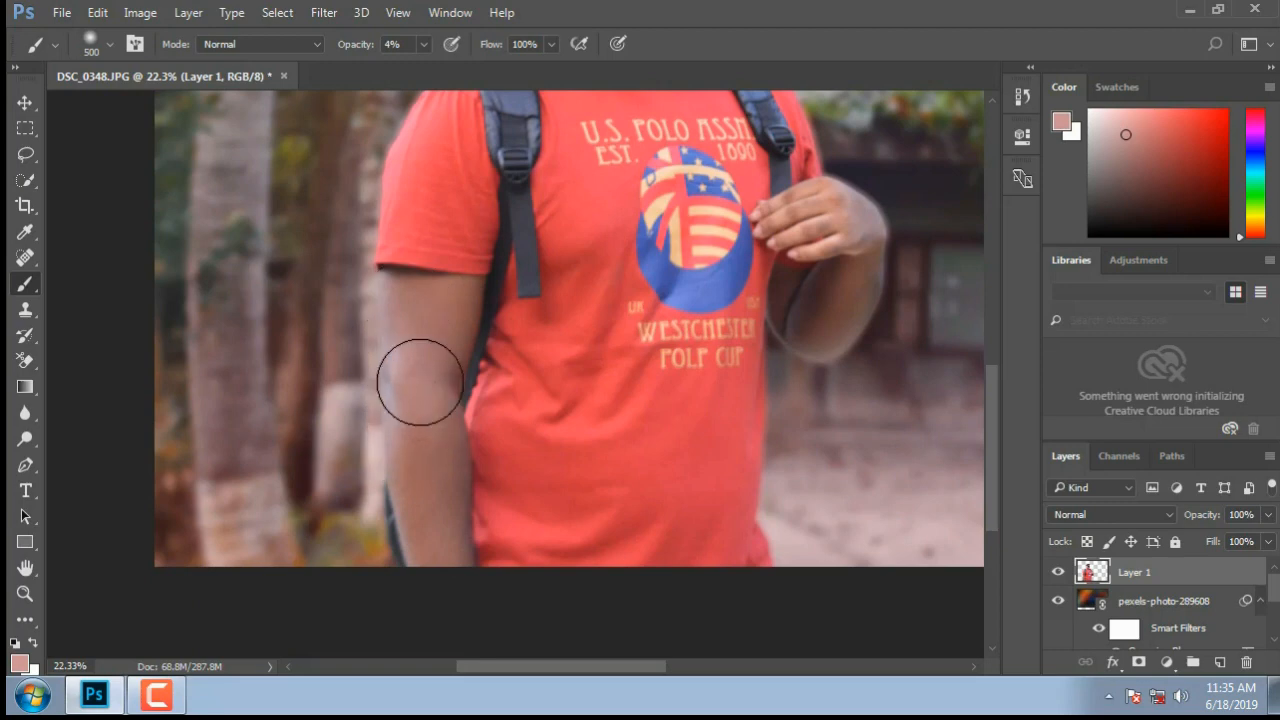
pyautogui.scroll(2, 760, 315)
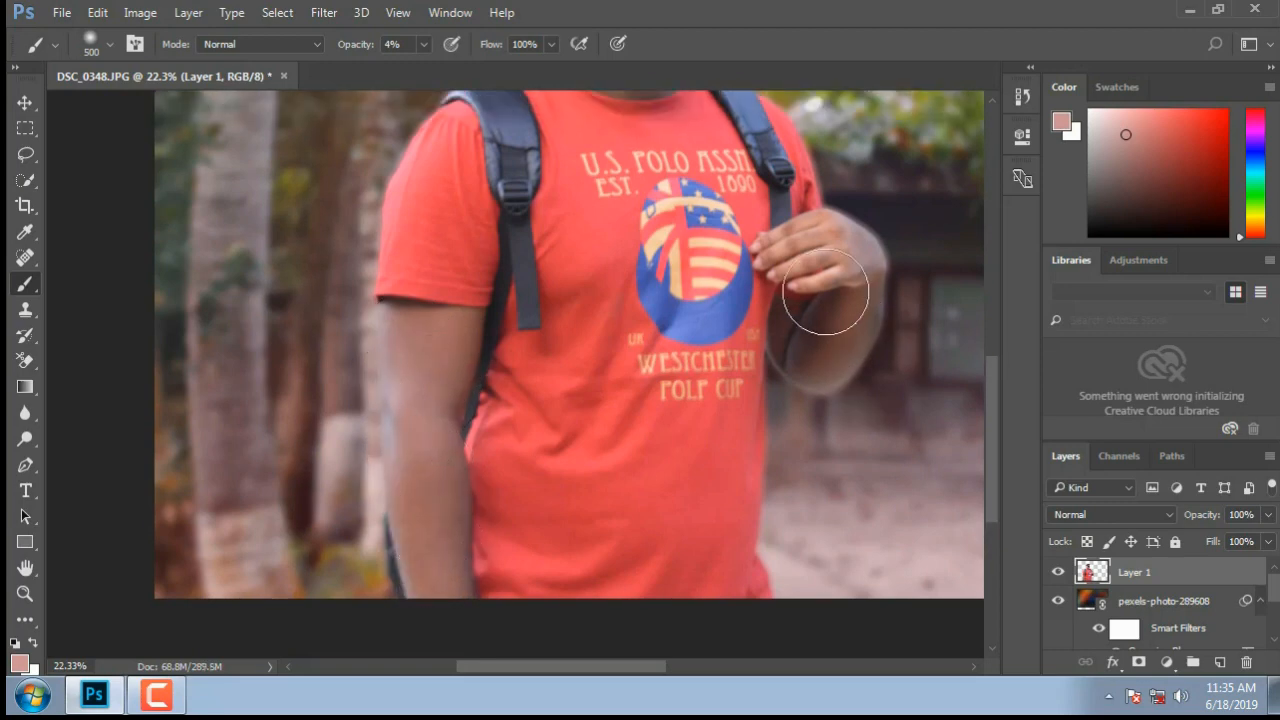
# Lighten the man's raised hand on Layer 1 with the brush reduced to 250 px.
pyautogui.press('[')
pyautogui.press('[')
pyautogui.press('[')
pyautogui.moveTo(833, 243)
pyautogui.mouseDown()
pyautogui.moveTo(788, 260)
pyautogui.moveTo(833, 238)
pyautogui.moveTo(791, 253)
pyautogui.moveTo(802, 240)
pyautogui.moveTo(854, 284)
pyautogui.moveTo(822, 336)
pyautogui.moveTo(773, 320)
pyautogui.moveTo(800, 349)
pyautogui.moveTo(861, 326)
pyautogui.moveTo(832, 376)
pyautogui.moveTo(820, 345)
pyautogui.moveTo(792, 335)
pyautogui.moveTo(800, 369)
pyautogui.moveTo(862, 330)
pyautogui.moveTo(857, 265)
pyautogui.moveTo(879, 287)
pyautogui.moveTo(857, 337)
pyautogui.moveTo(856, 298)
pyautogui.moveTo(832, 300)
pyautogui.moveTo(812, 236)
pyautogui.moveTo(793, 271)
pyautogui.moveTo(831, 276)
pyautogui.mouseUp()
# Compare the whole image with Layer 1 shown and hidden, leave it hidden, and make Layer 0 copy the active layer.
pyautogui.scroll(-3, 737, 345)
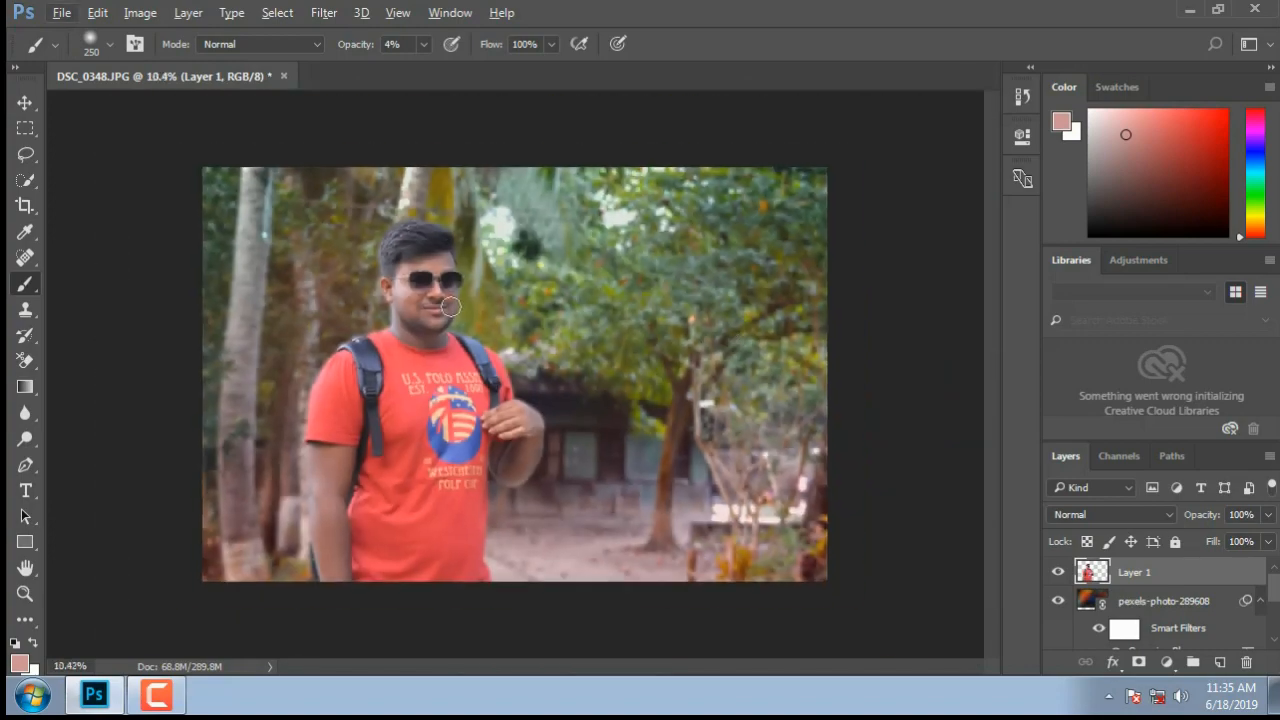
pyautogui.scroll(1, 452, 287)
pyautogui.scroll(-2, 452, 270)
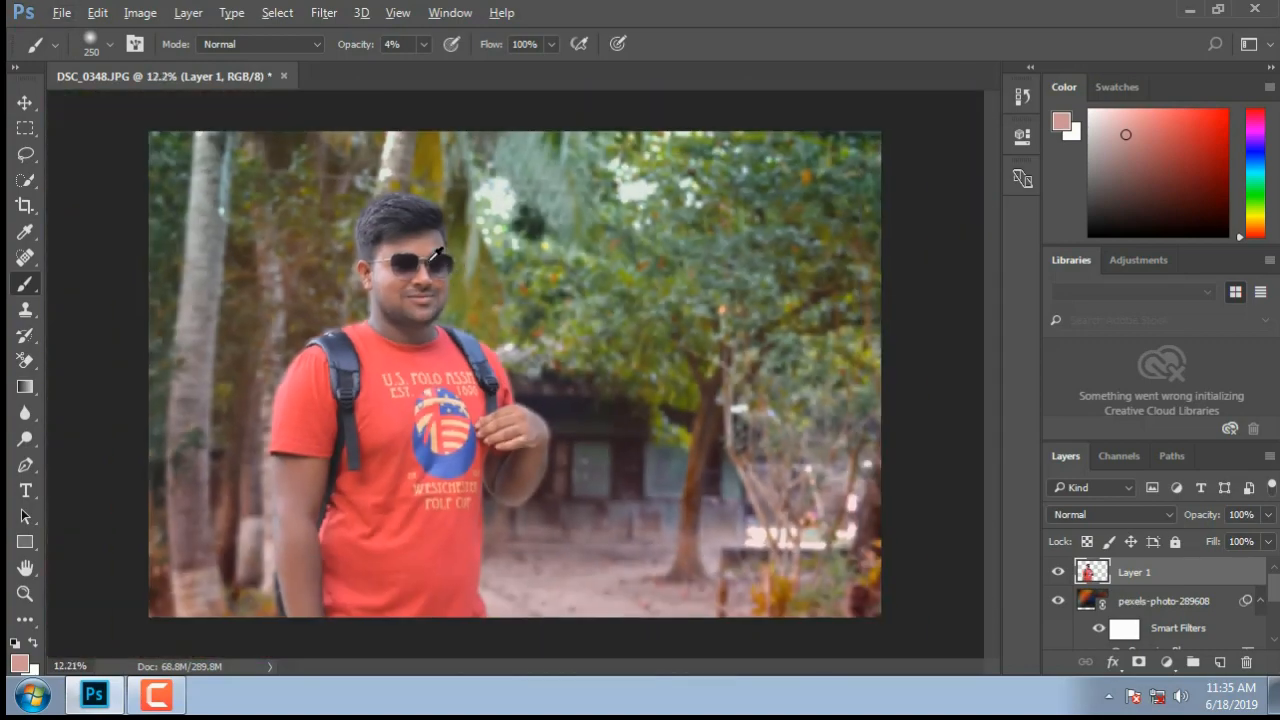
pyautogui.scroll(-1, 978, 600)
pyautogui.scroll(1, 978, 600)
pyautogui.scroll(-1, 975, 580)
pyautogui.click(1060, 579)
pyautogui.click(1061, 579)
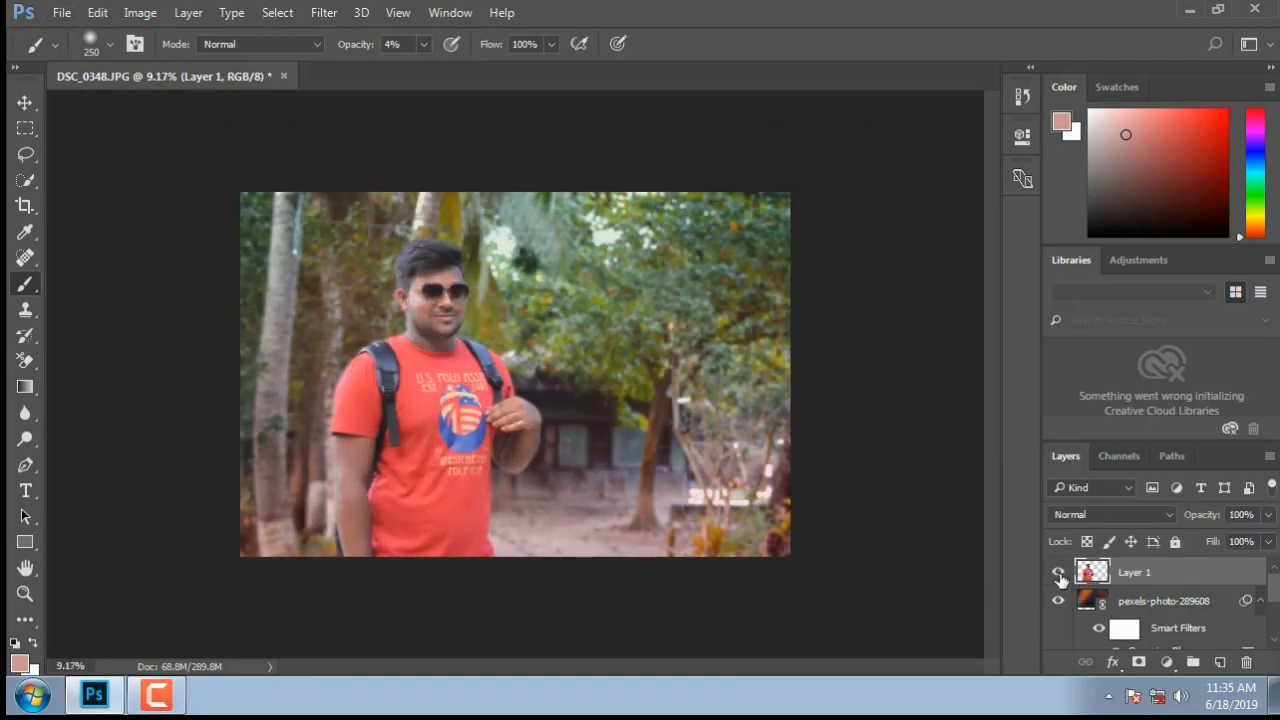
pyautogui.click(1060, 579)
pyautogui.click(1060, 579)
pyautogui.click(1060, 579)
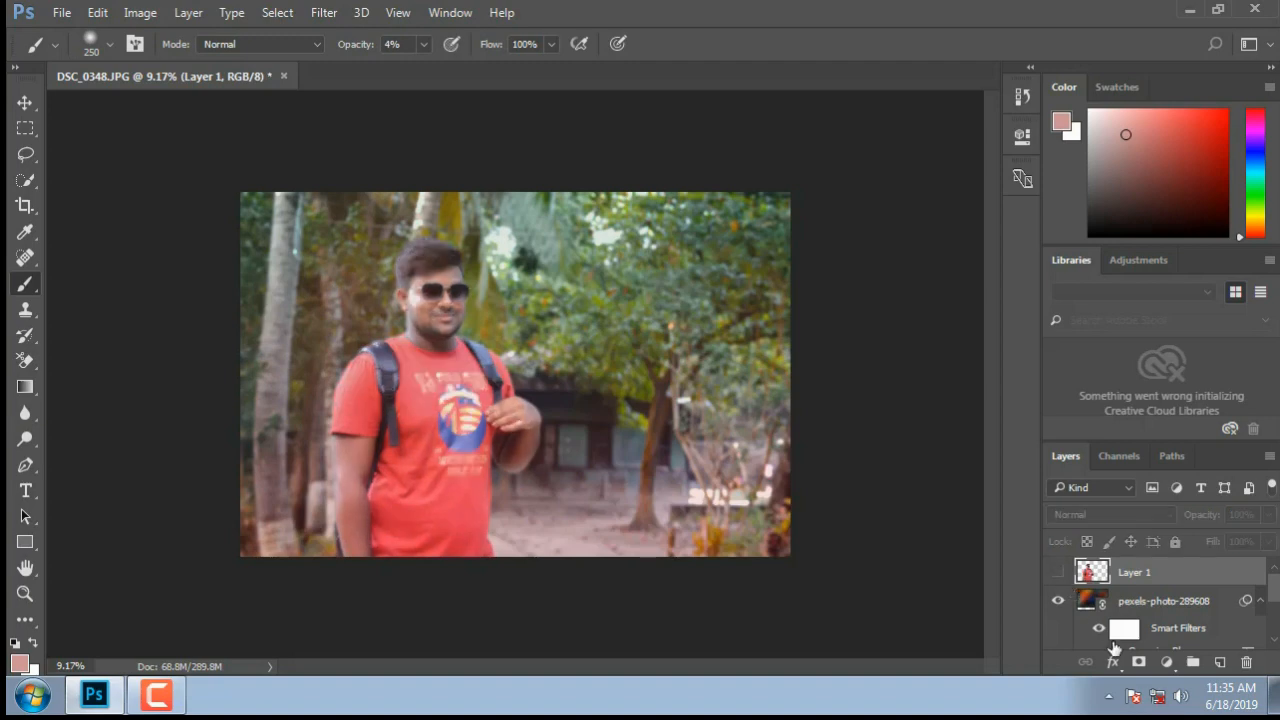
pyautogui.scroll(-5, 1273, 598)
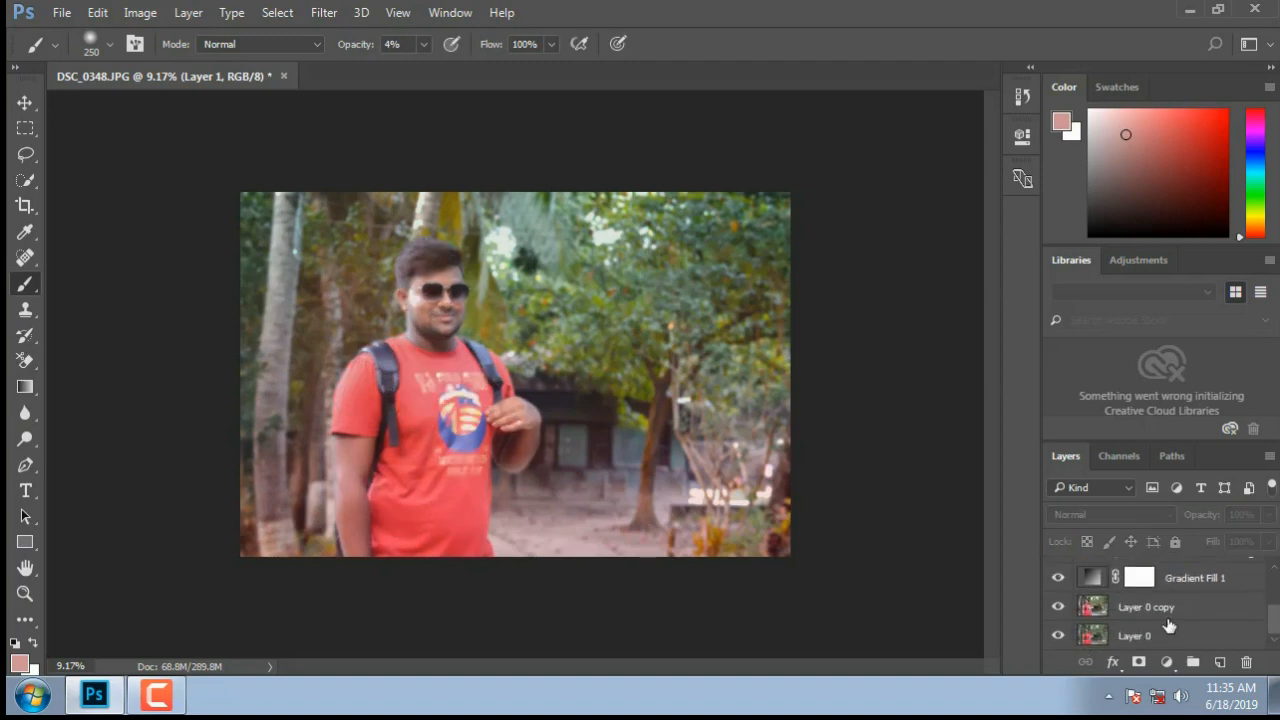
pyautogui.click(1125, 606)
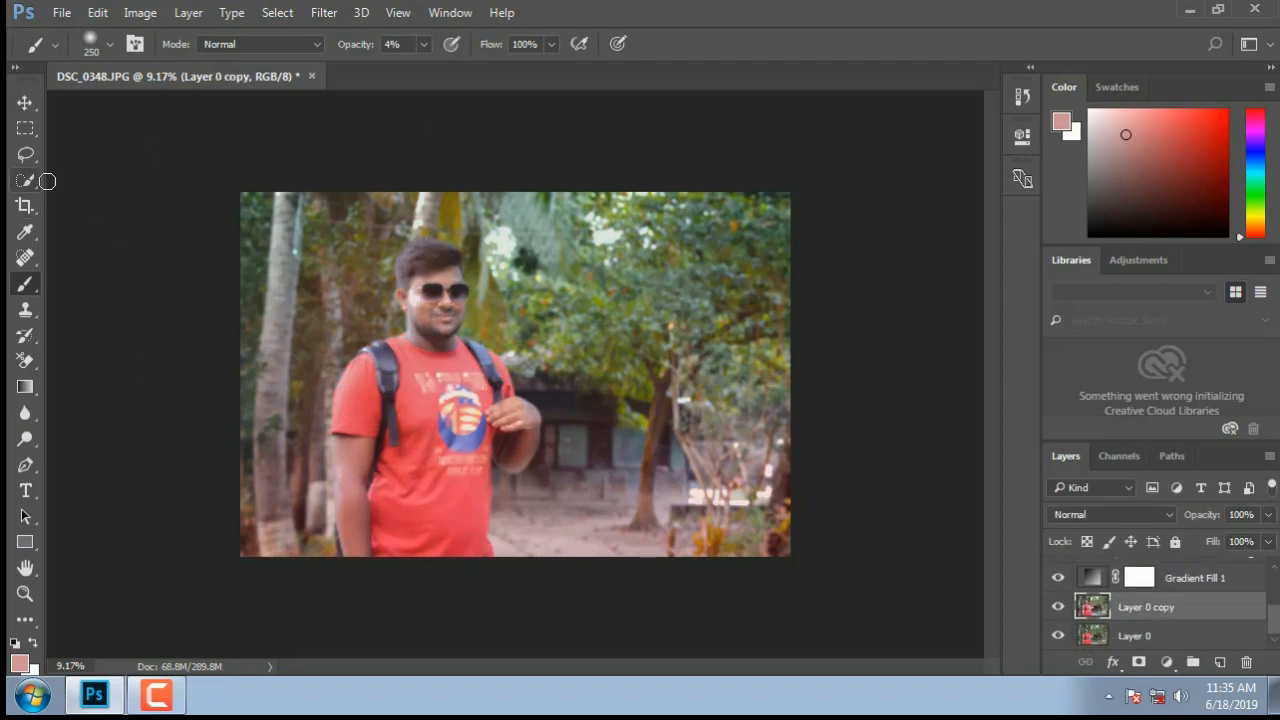
pyautogui.click(172, 697)
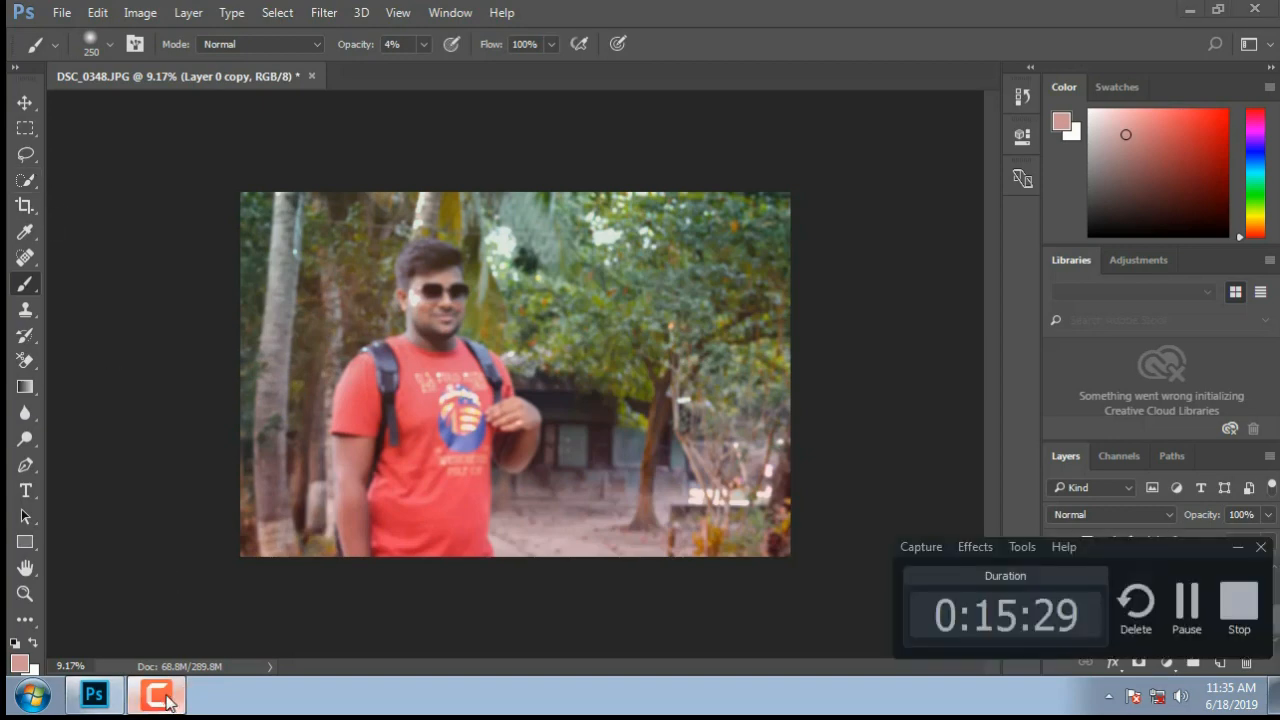
pyautogui.click(170, 698)
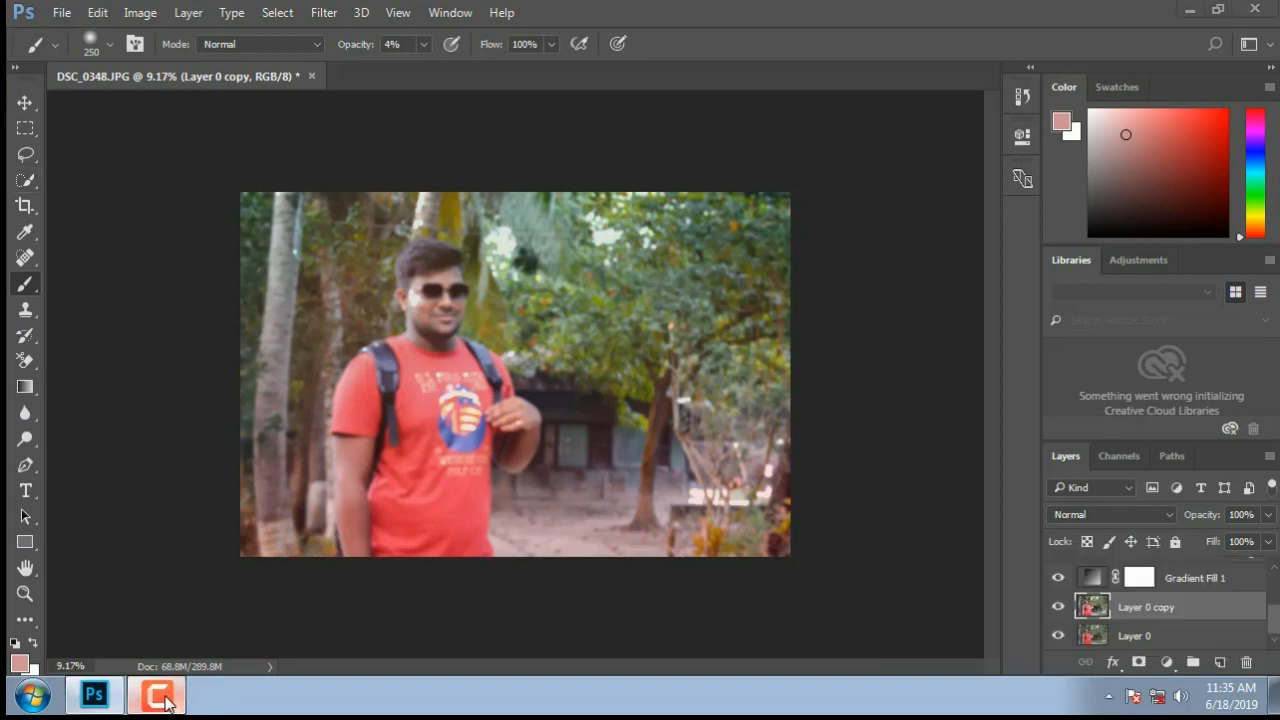
pyautogui.click(160, 697)
pyautogui.click(160, 697)
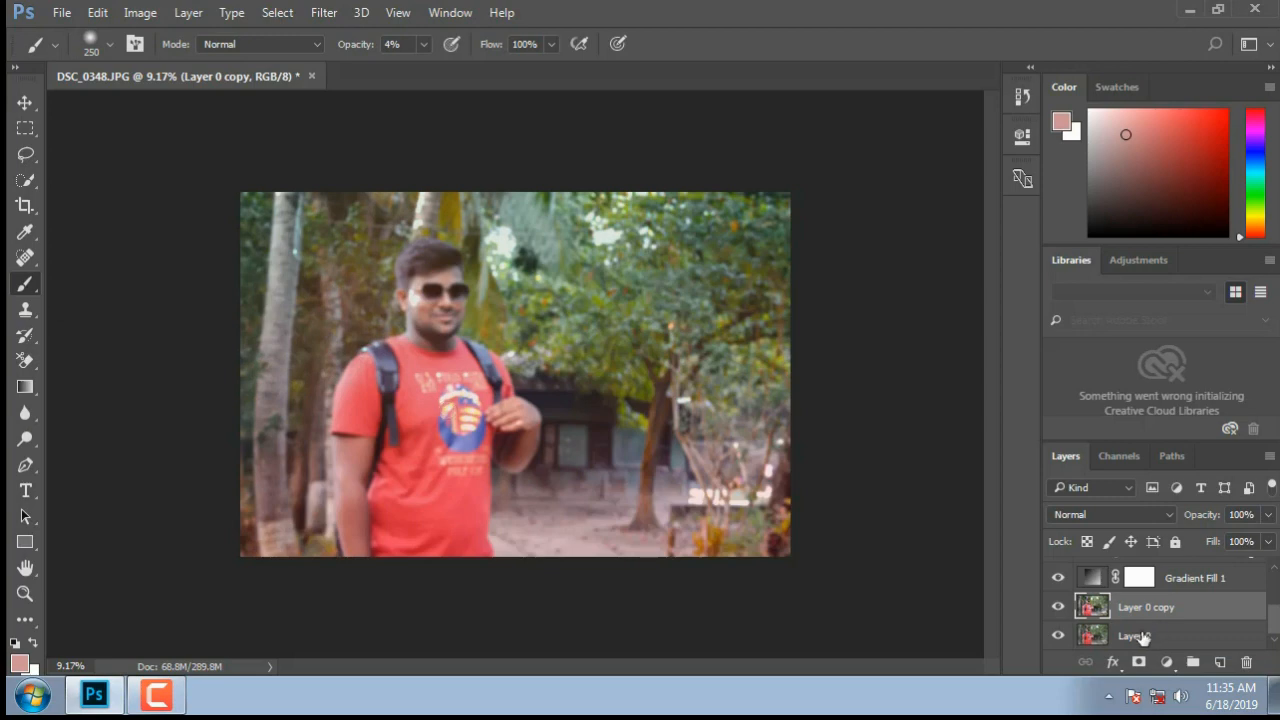
# Turn the visibility of Layer 1 back on.
pyautogui.moveTo(1273, 612); pyautogui.dragTo(1272, 568)
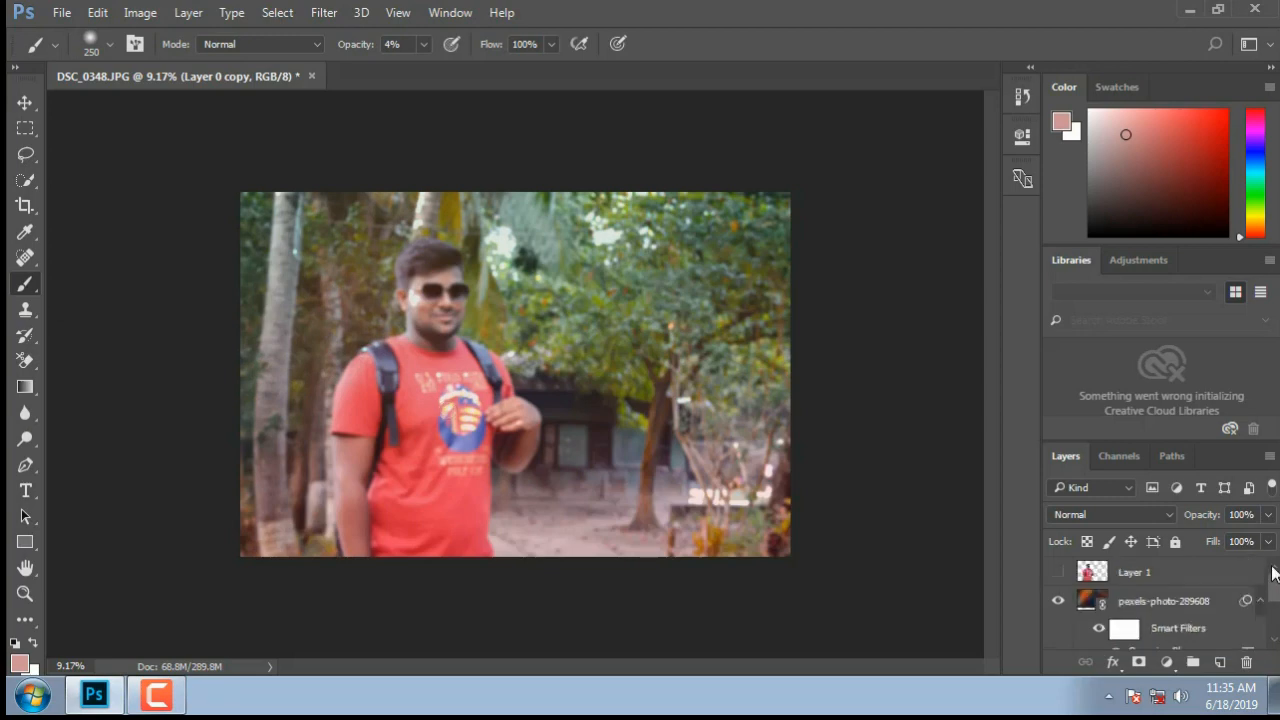
pyautogui.click(1062, 572)
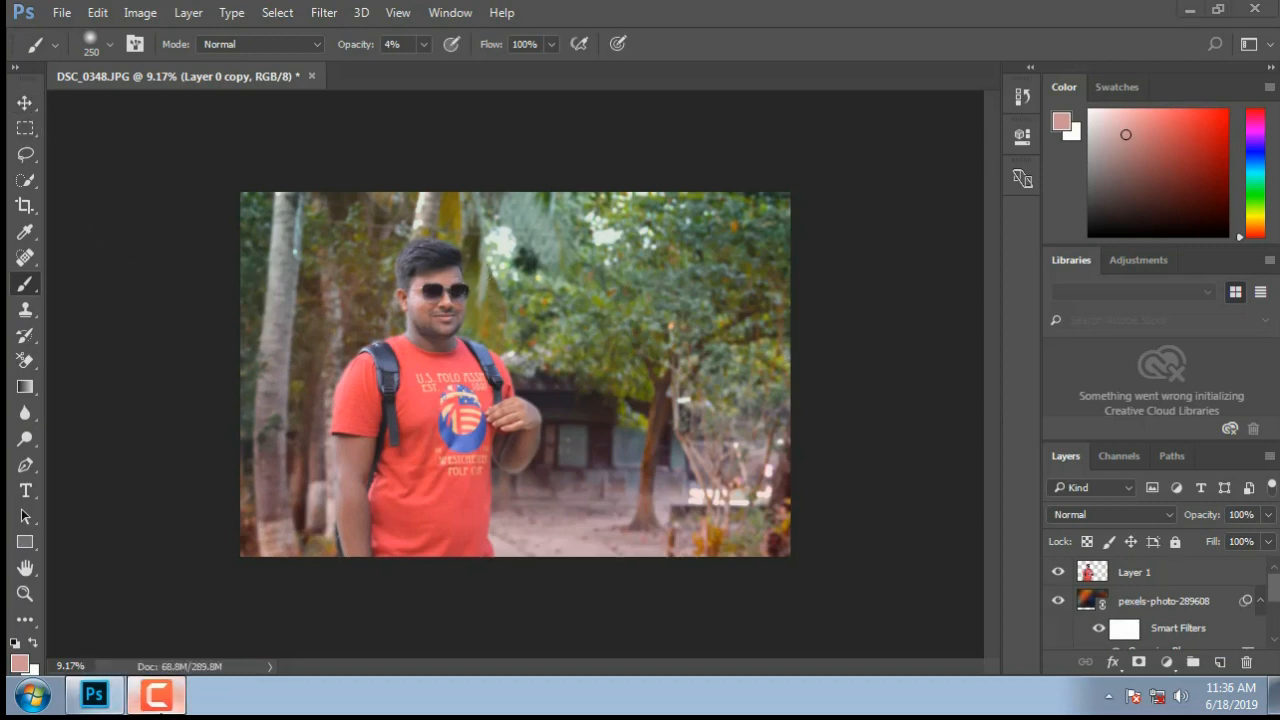
pyautogui.click(156, 696)
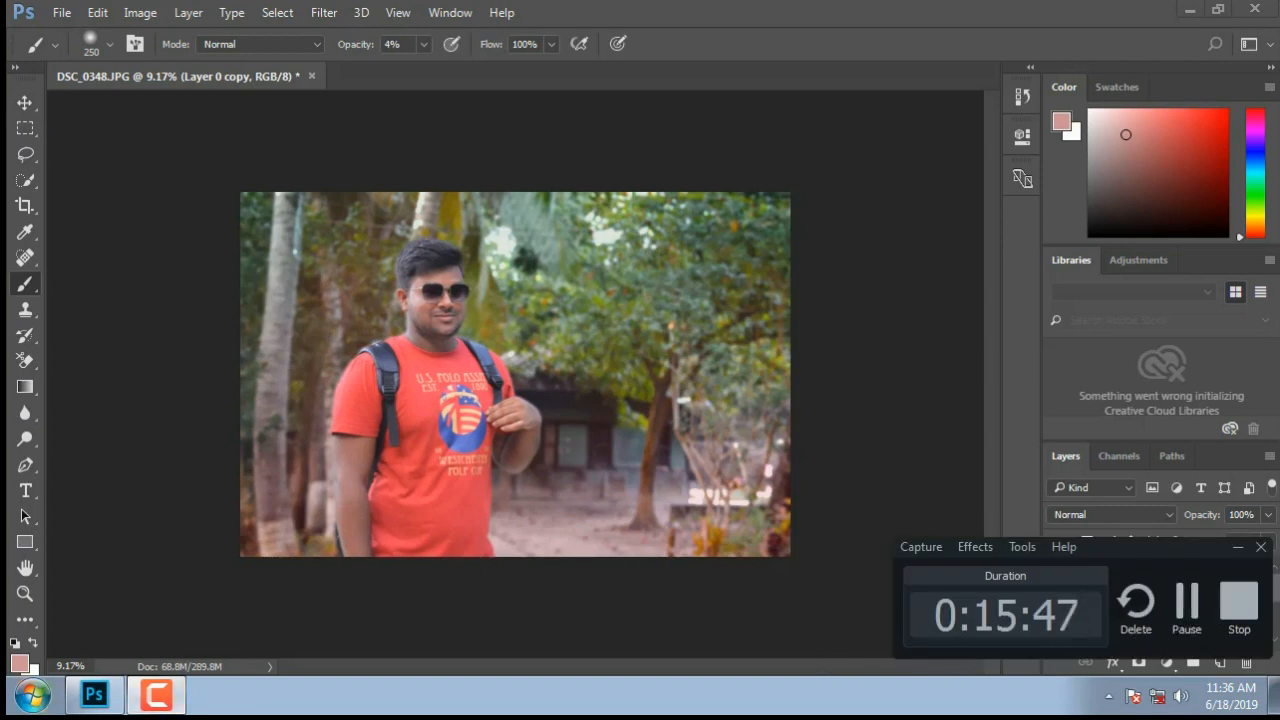
pyautogui.click(159, 702)
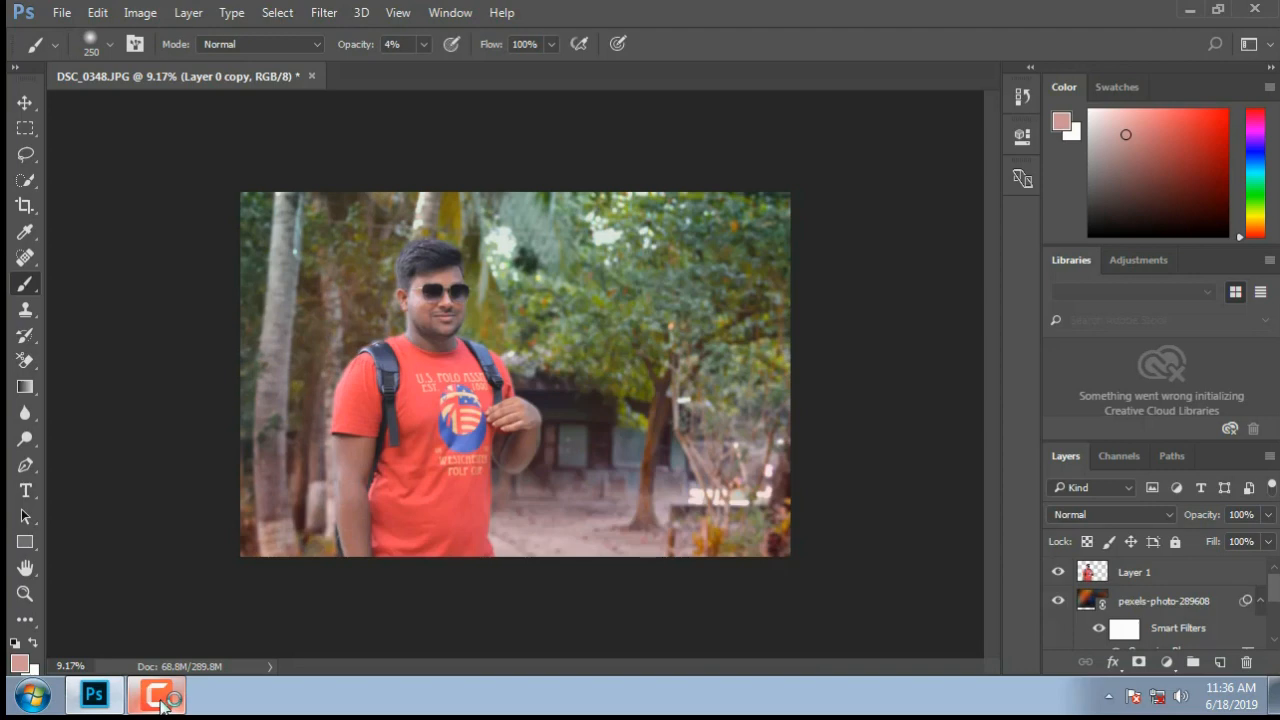
# Examine the finished composite at several magnifications, checking the man's skin and the blurred background.
pyautogui.scroll(1, 455, 545)
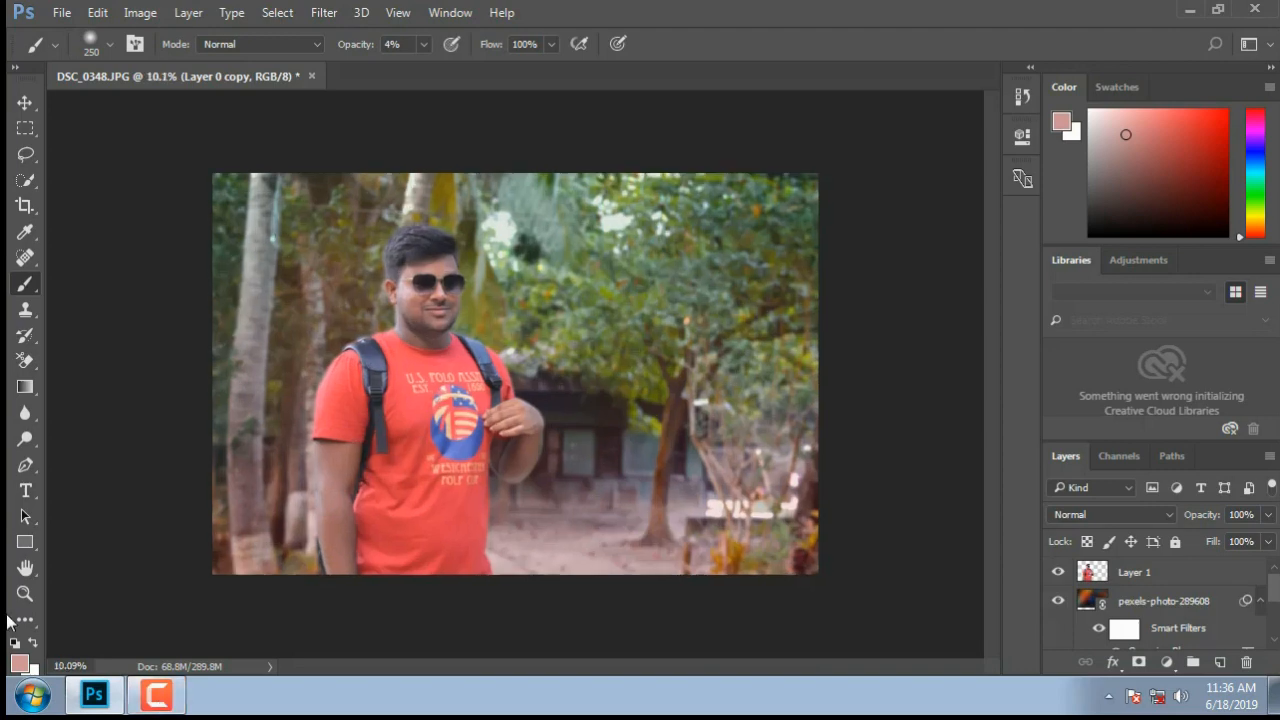
pyautogui.scroll(-4, 461, 541)
pyautogui.scroll(6, 362, 450)
pyautogui.scroll(-2, 422, 295)
pyautogui.scroll(3, 430, 287)
pyautogui.scroll(-2, 430, 287)
pyautogui.scroll(3, 430, 287)
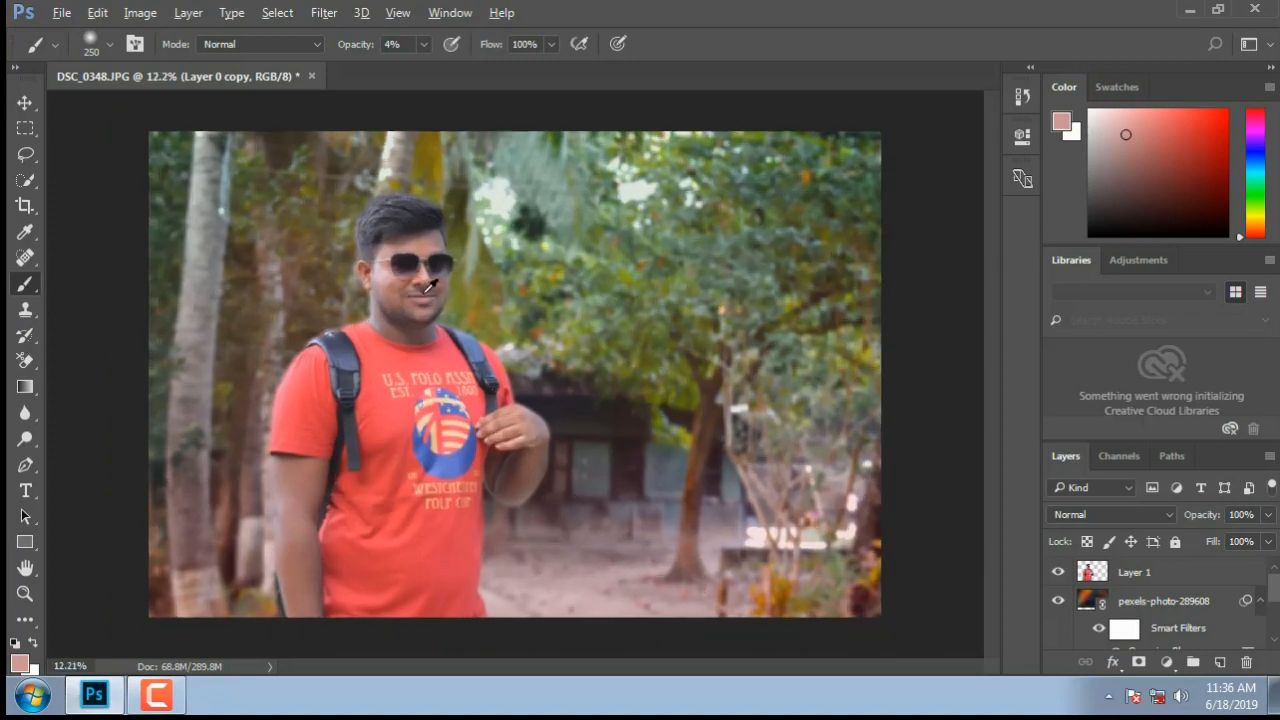
pyautogui.scroll(-1, 430, 287)
pyautogui.scroll(-1, 430, 287)
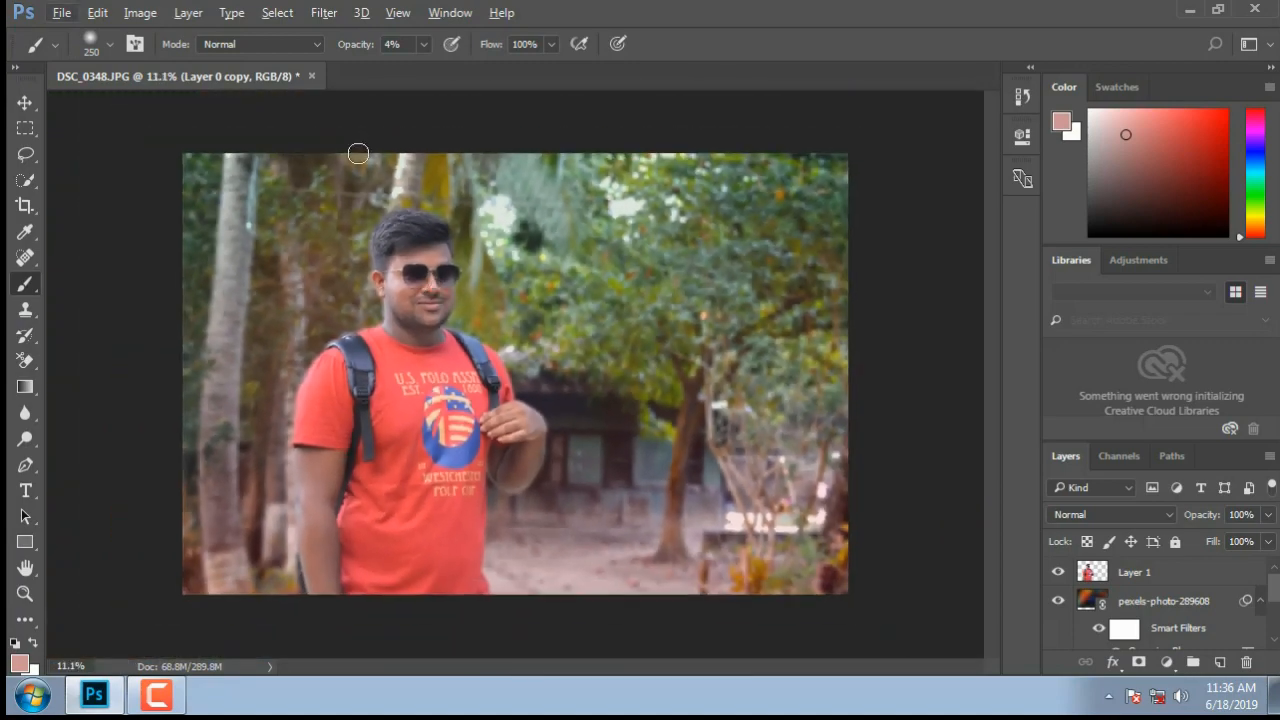
pyautogui.scroll(1, 355, 176)
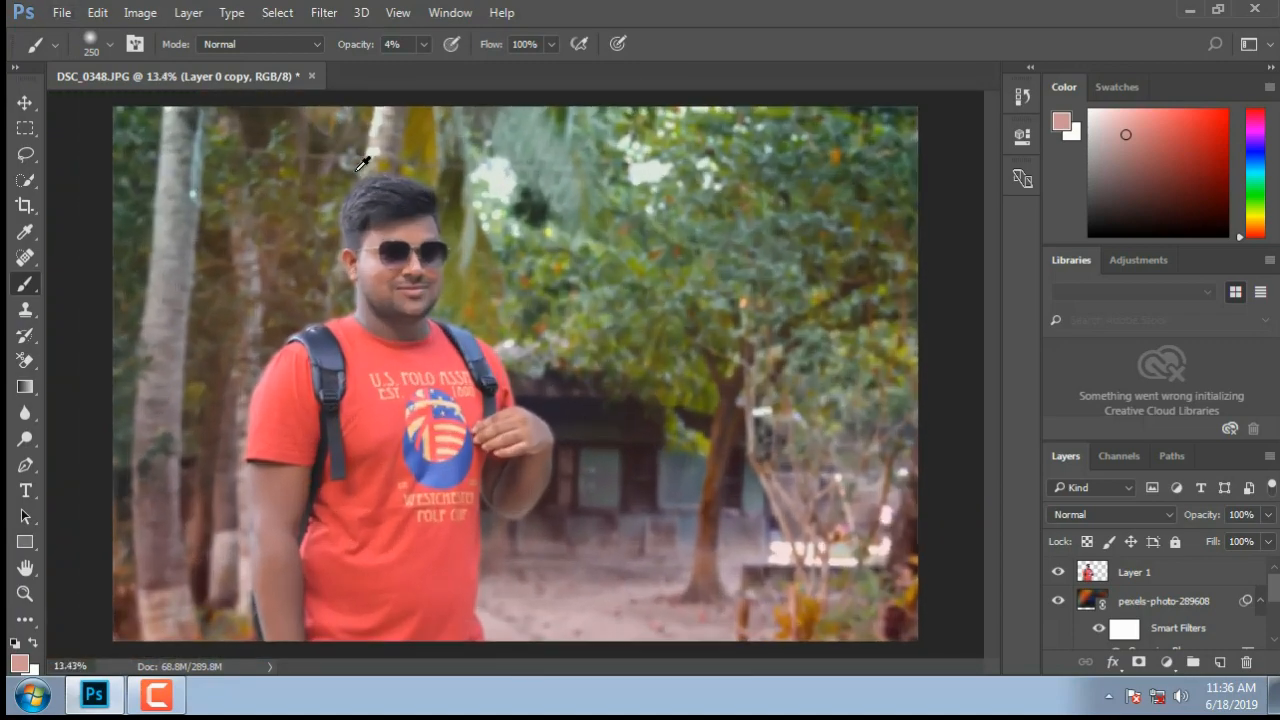